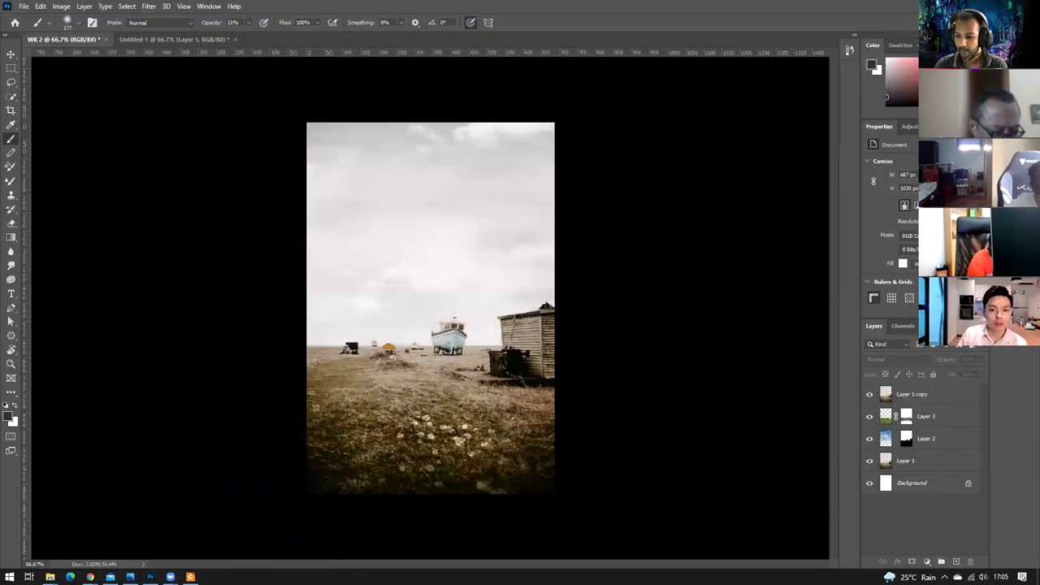
Switch to the Adobe Photoshop Workshop class in Google Classroom, close the enlarged class code and look through the stream posts.
key("alt+Tab")
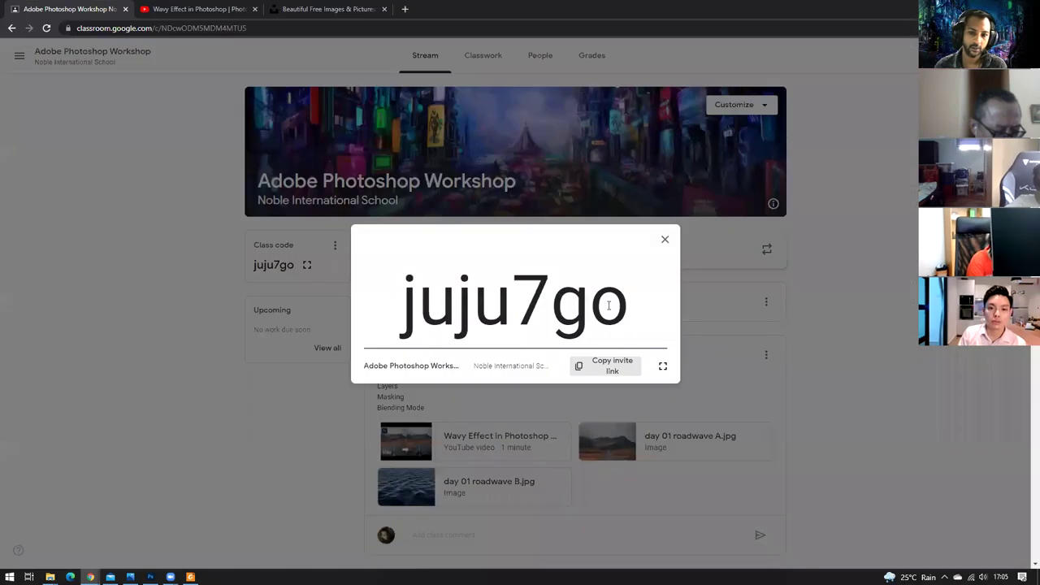
left_click(664, 239)
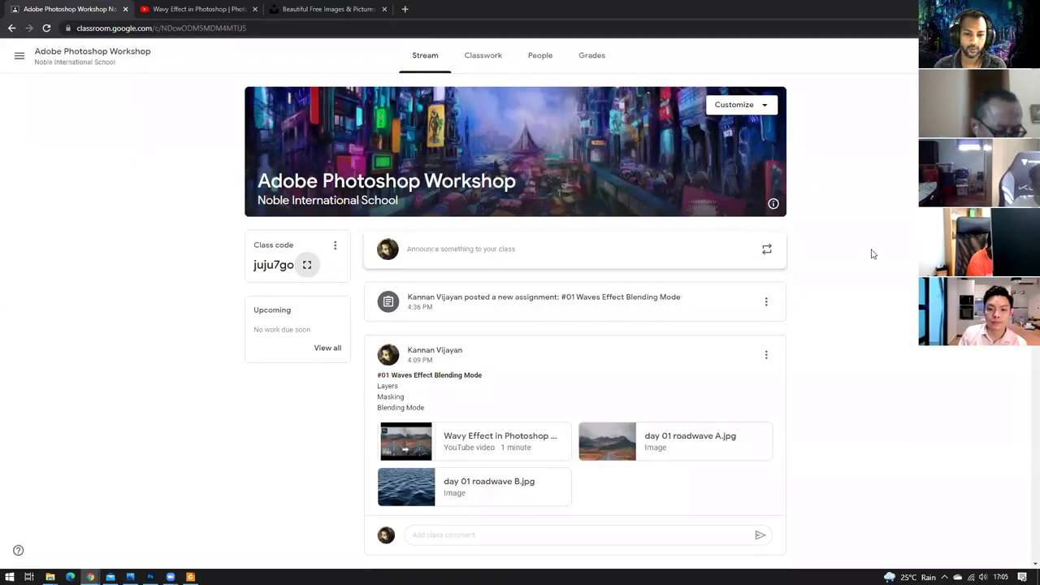
scroll(870, 255, "down", 2)
scroll(868, 258, "down", 1)
scroll(867, 264, "up", 2)
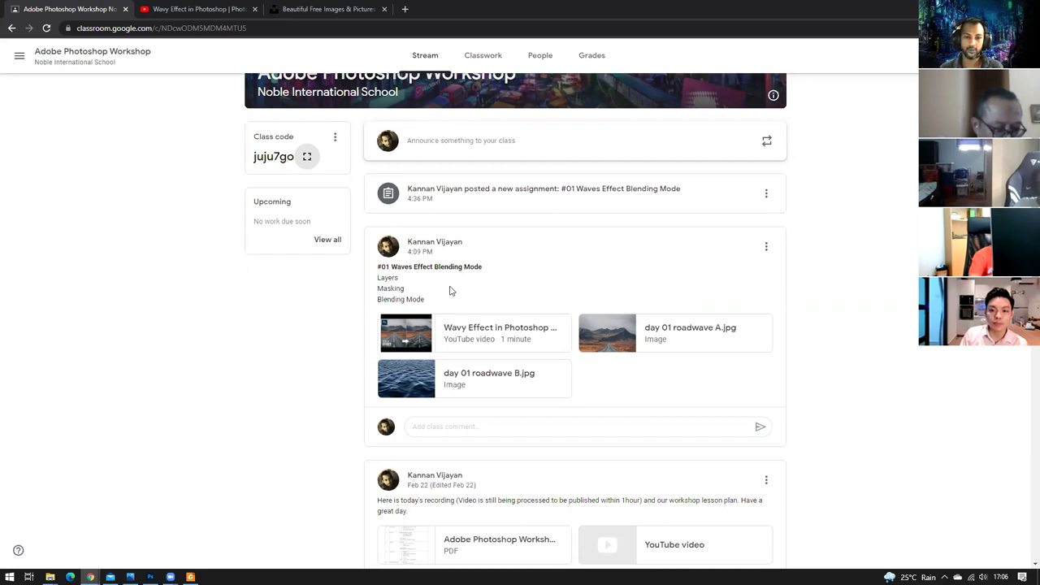
Expand the #01 Waves Effect Blending Mode assignment in Classwork and review its instructions and attached images.
left_click(479, 63)
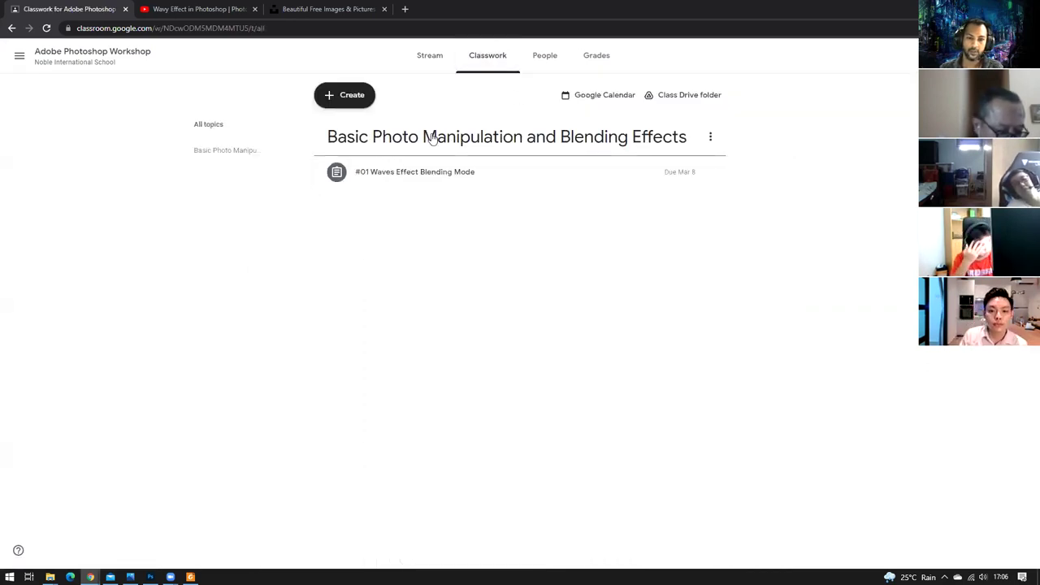
left_click(432, 175)
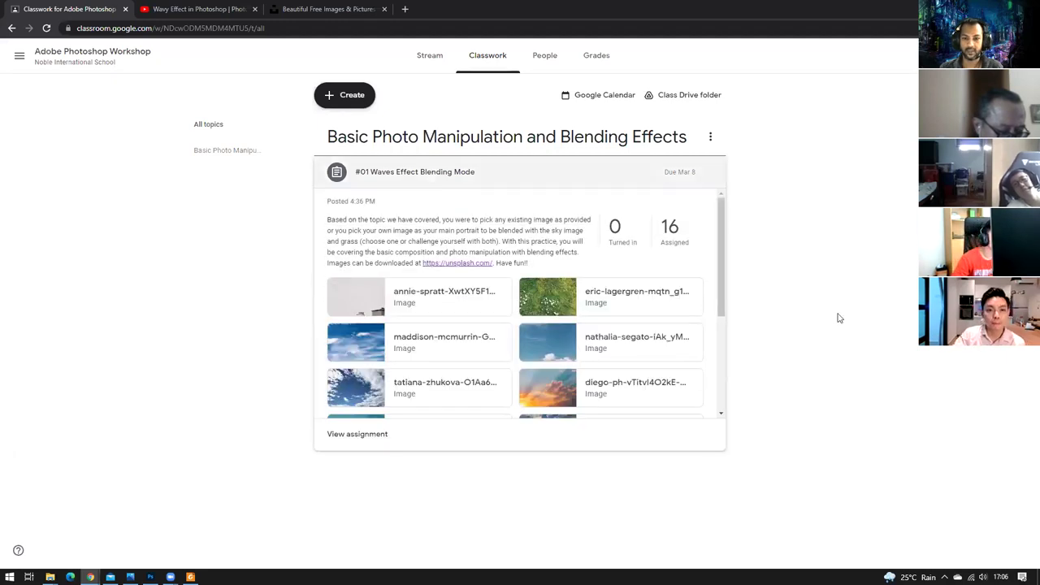
scroll(708, 275, "down", 1)
scroll(708, 274, "up", 1)
scroll(713, 276, "down", 4)
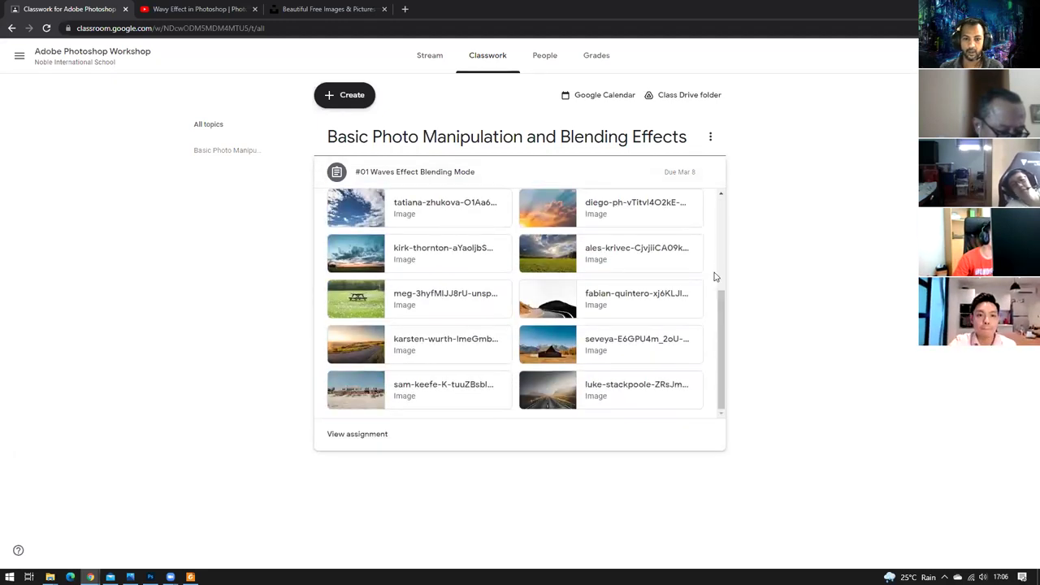
scroll(713, 275, "up", 5)
scroll(714, 274, "down", 3)
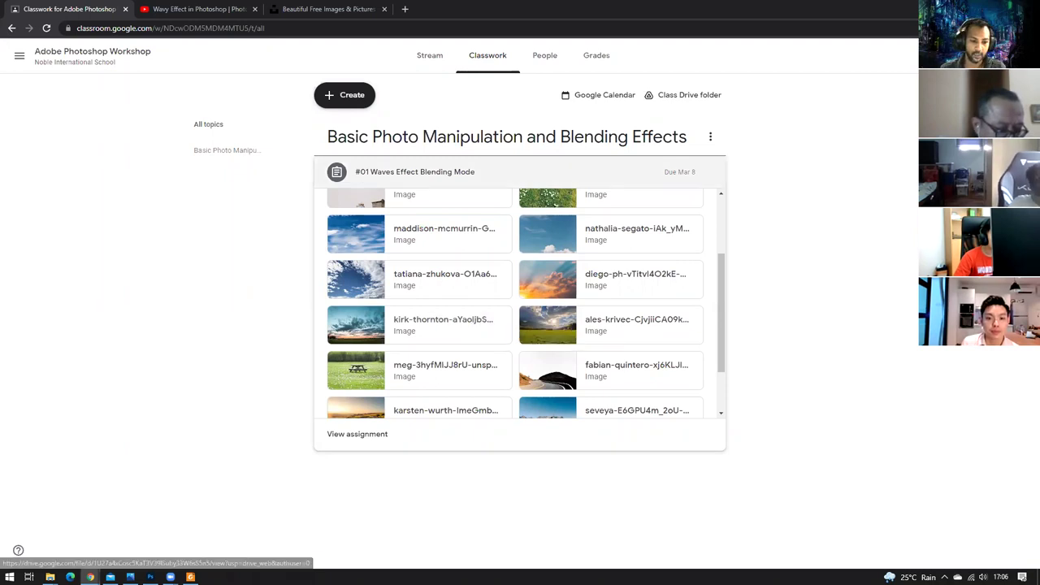
Switch back to the WK 2 document in Photoshop.
mouse_move(150, 577)
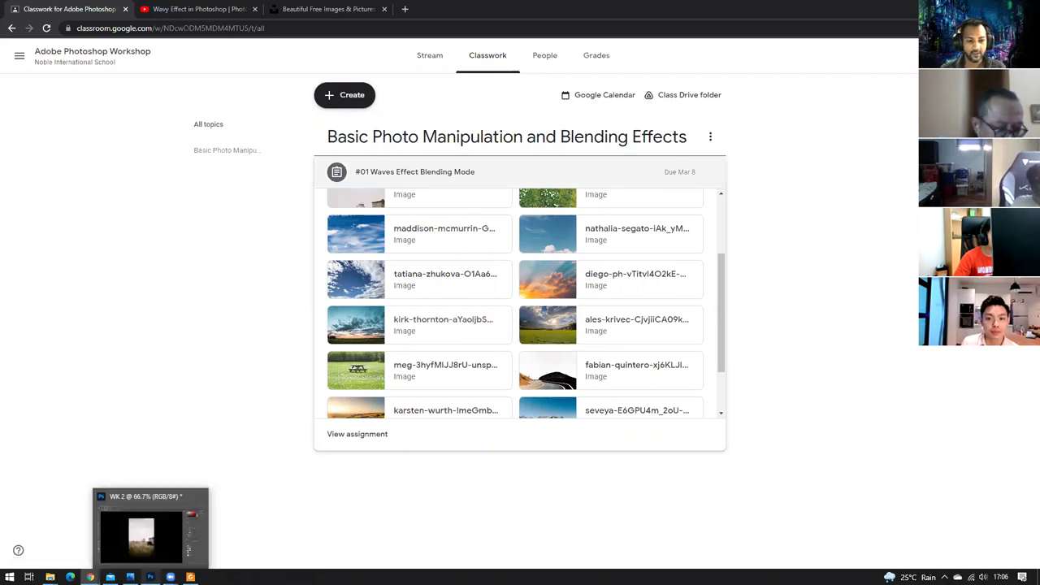
left_click(126, 549)
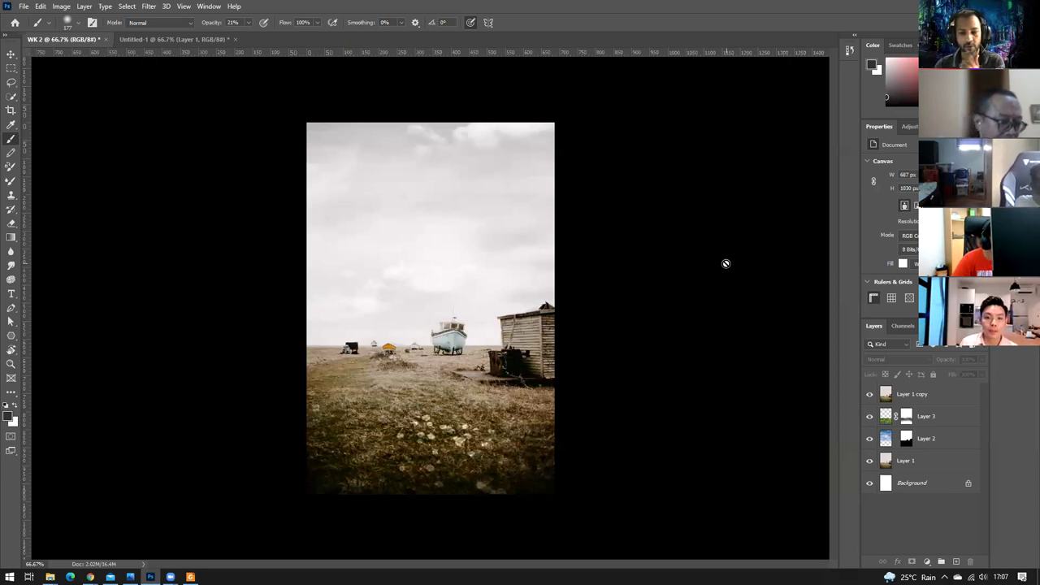
left_click(23, 7)
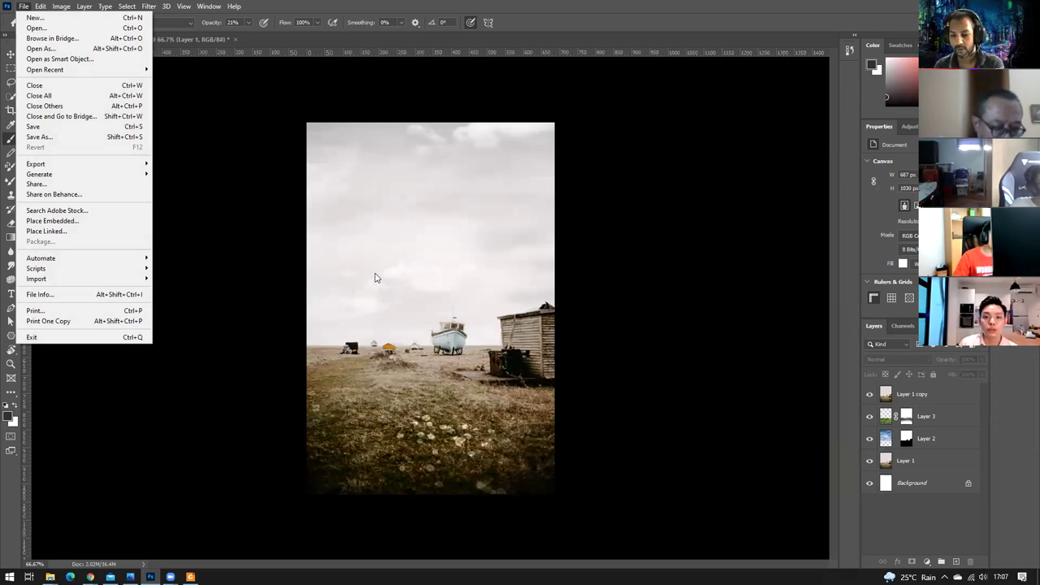
left_click(578, 21)
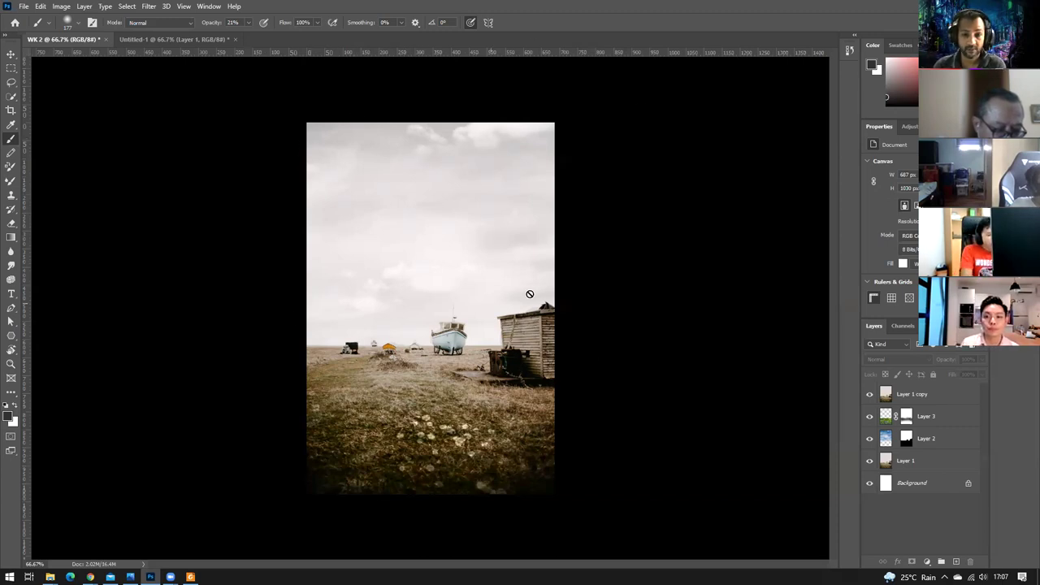
left_click(23, 6)
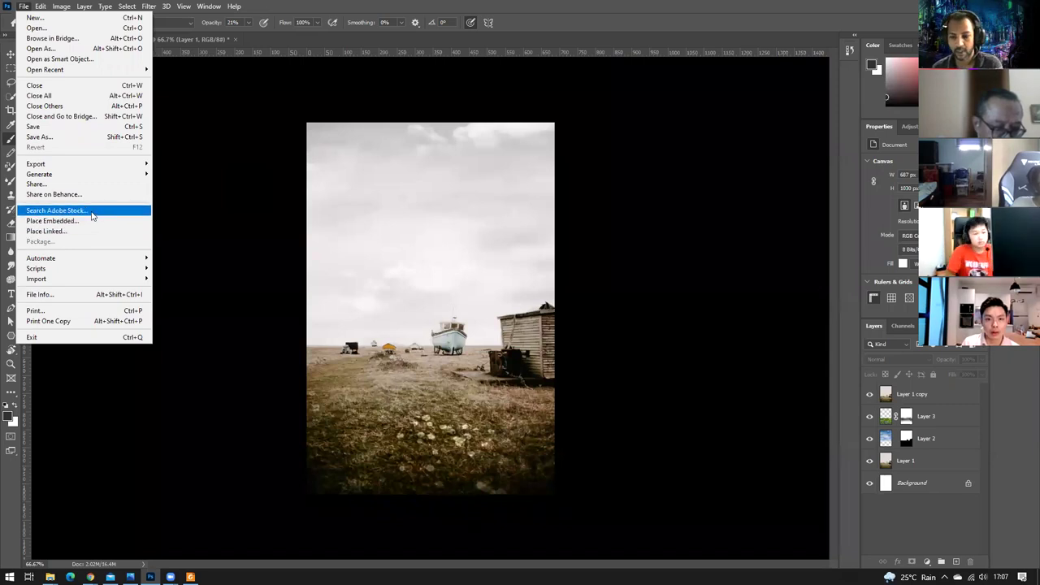
left_click(882, 515)
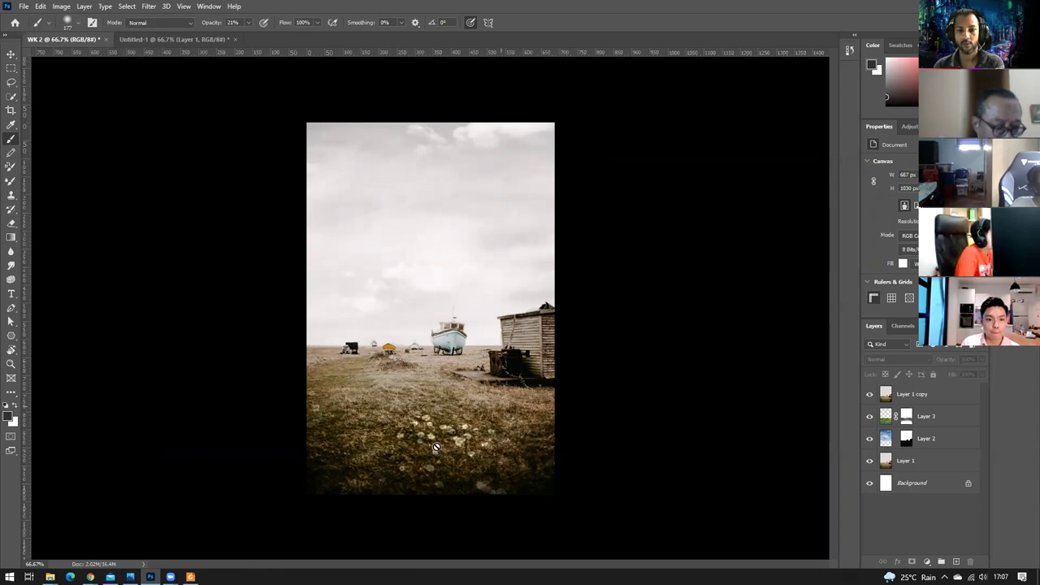
Hide Layer 1 copy, Layer 3, Layer 2 and Layer 1 in the WK 2 document, keeping only the Background shown.
scroll(470, 259, "up", 2)
scroll(471, 255, "down", 1)
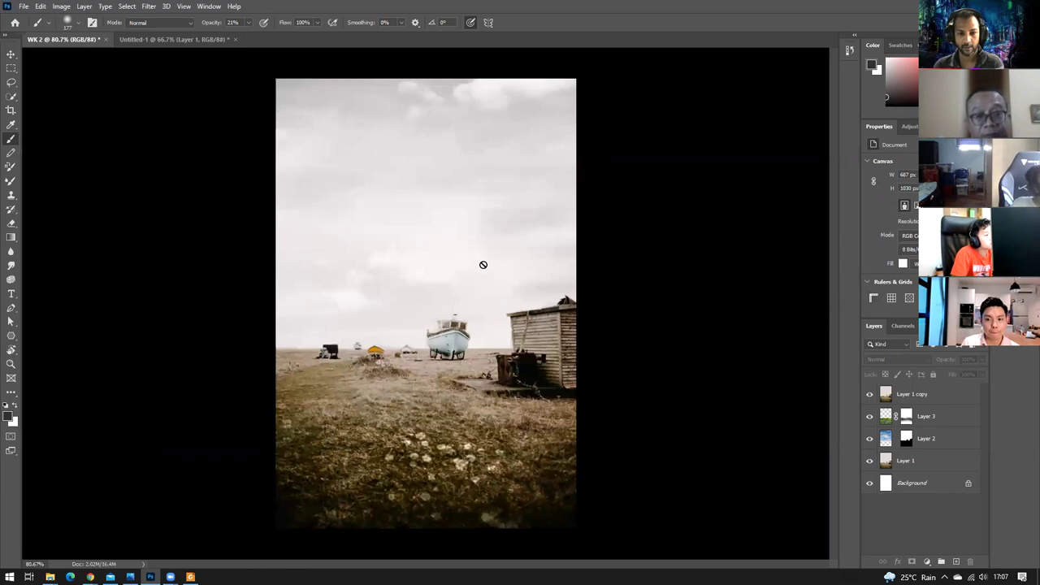
scroll(418, 257, "up", 1)
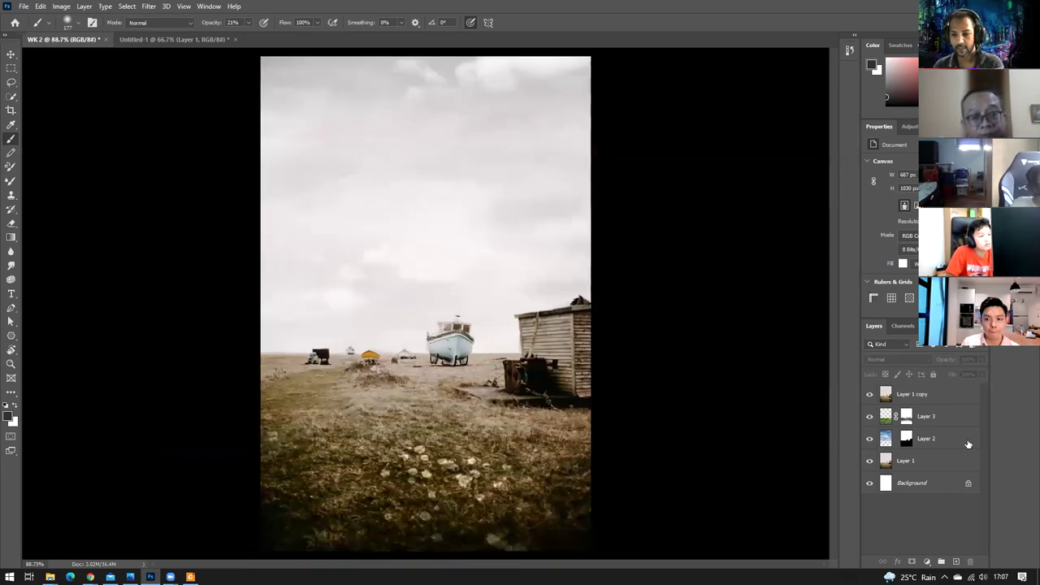
left_click_drag(869, 394, 870, 443)
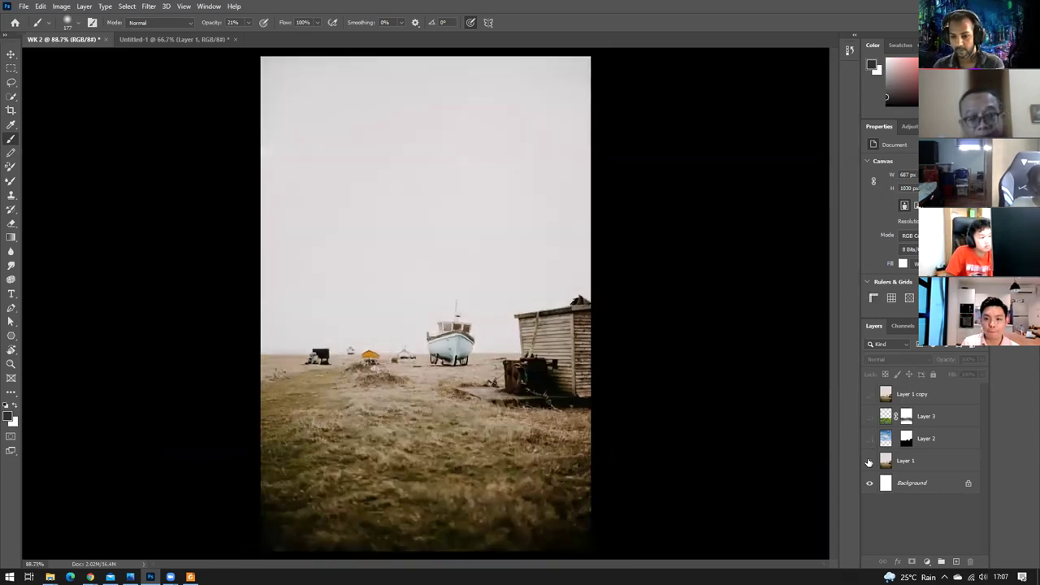
left_click(869, 460)
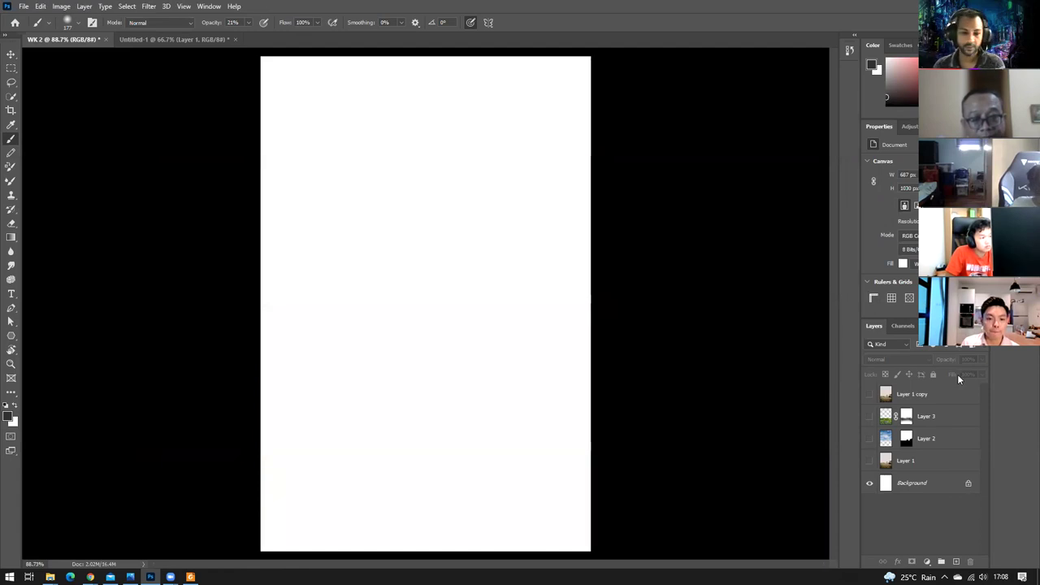
Switch to the Classwork page in Chrome and look over the assignment's sky, grass and landscape image attachments.
mouse_move(89, 575)
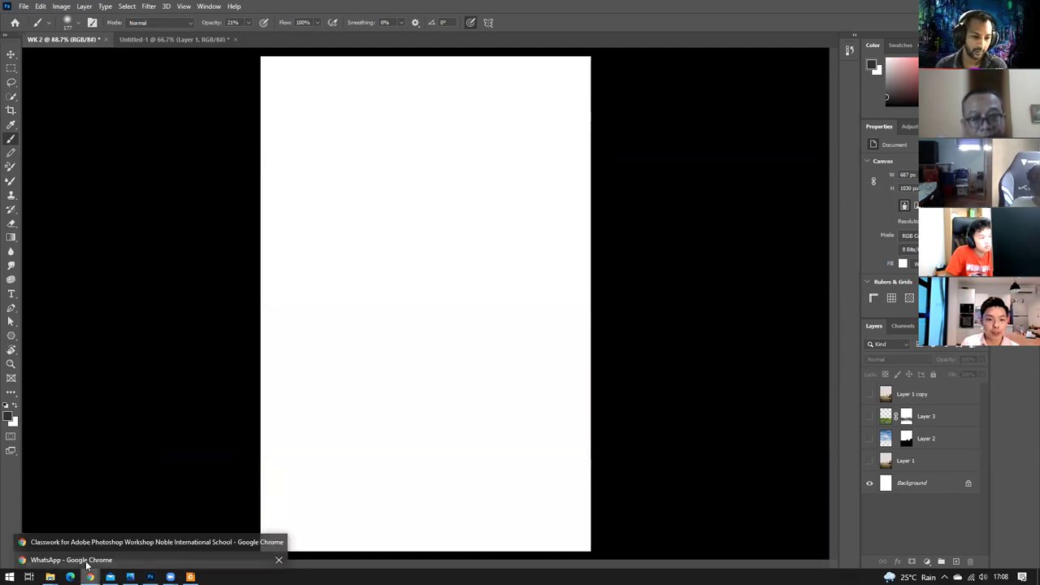
left_click(119, 546)
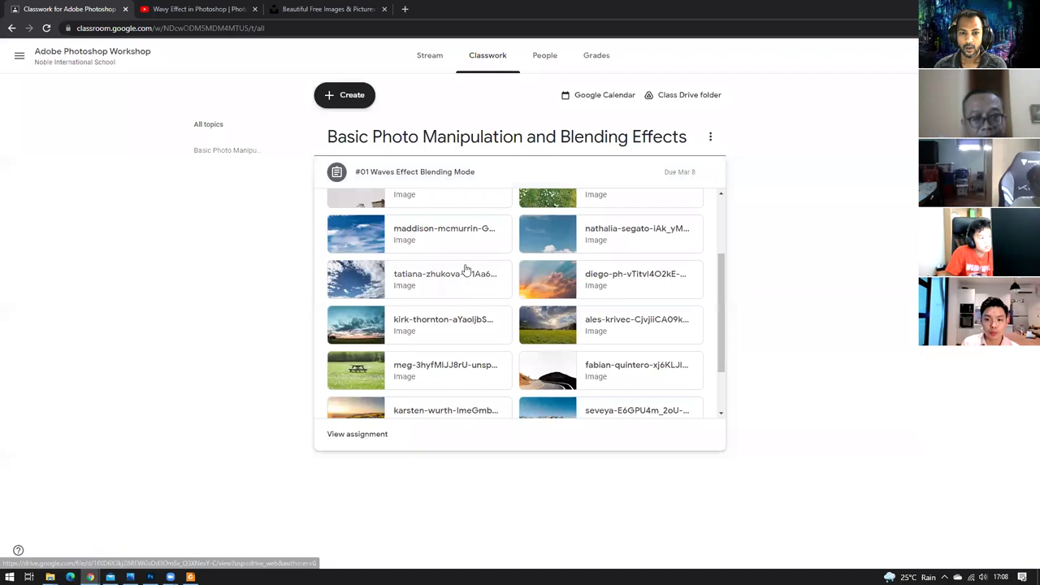
scroll(461, 280, "up", 3)
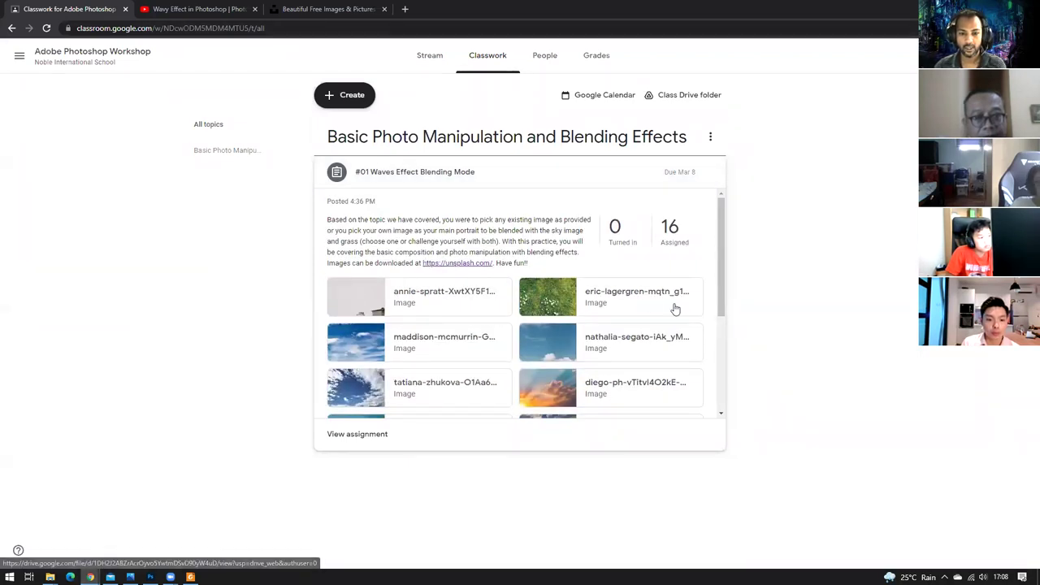
scroll(572, 325, "down", 2)
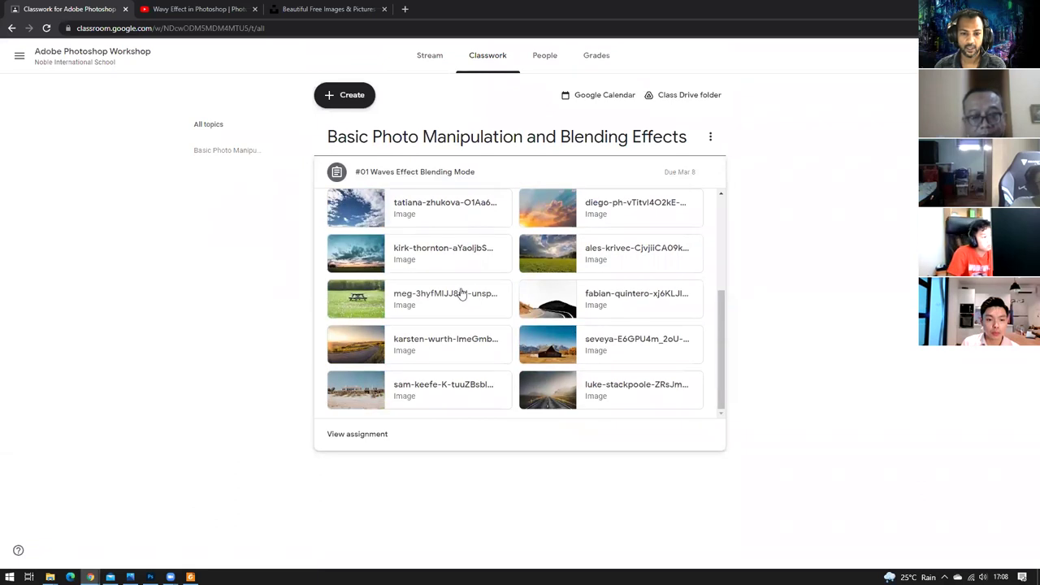
Return to the class stream, preview the day 01 roadwave B.jpg attachment and close the preview.
left_click(431, 55)
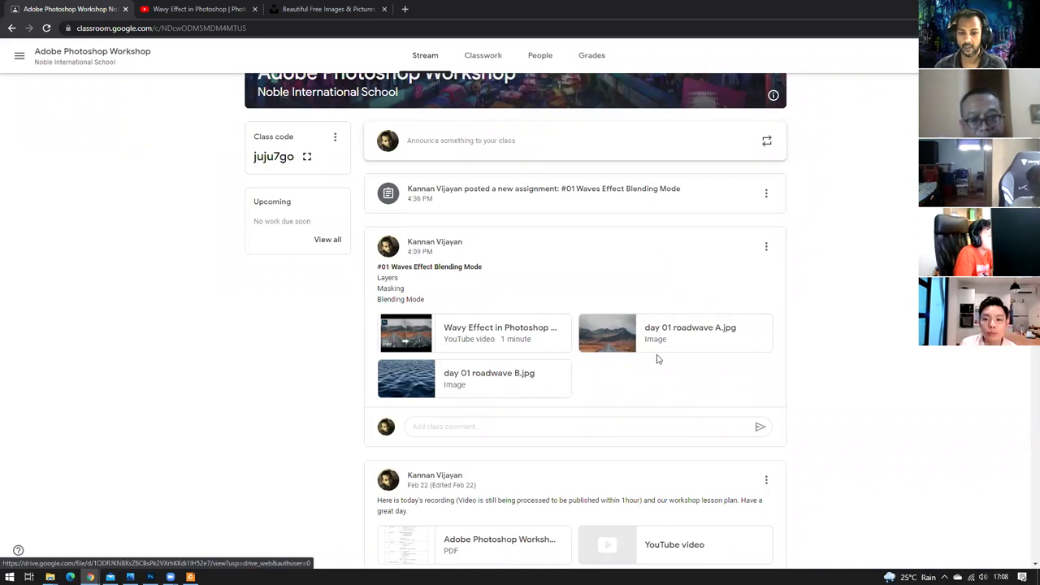
scroll(647, 355, "down", 2)
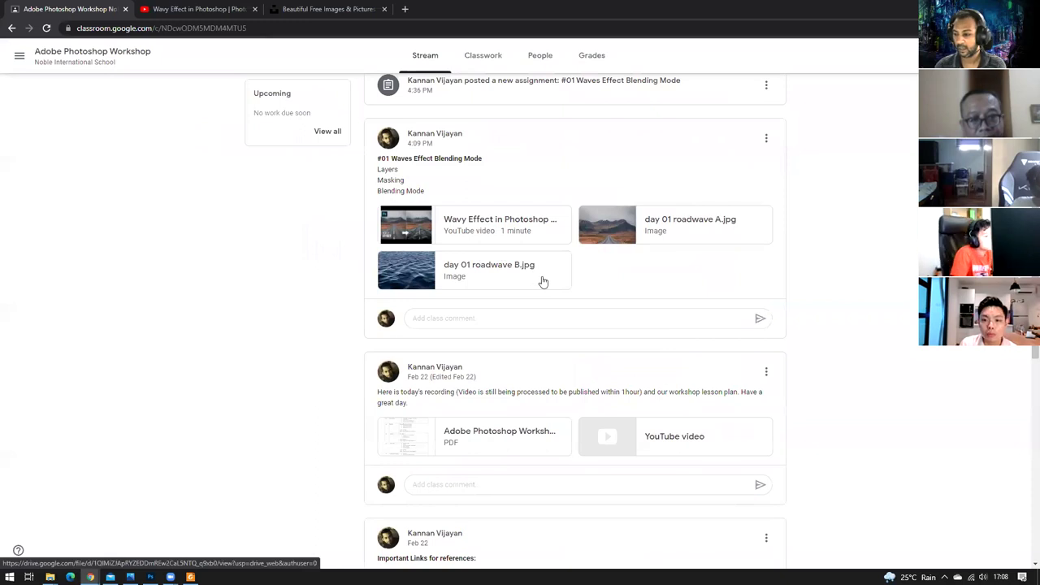
left_click(413, 274)
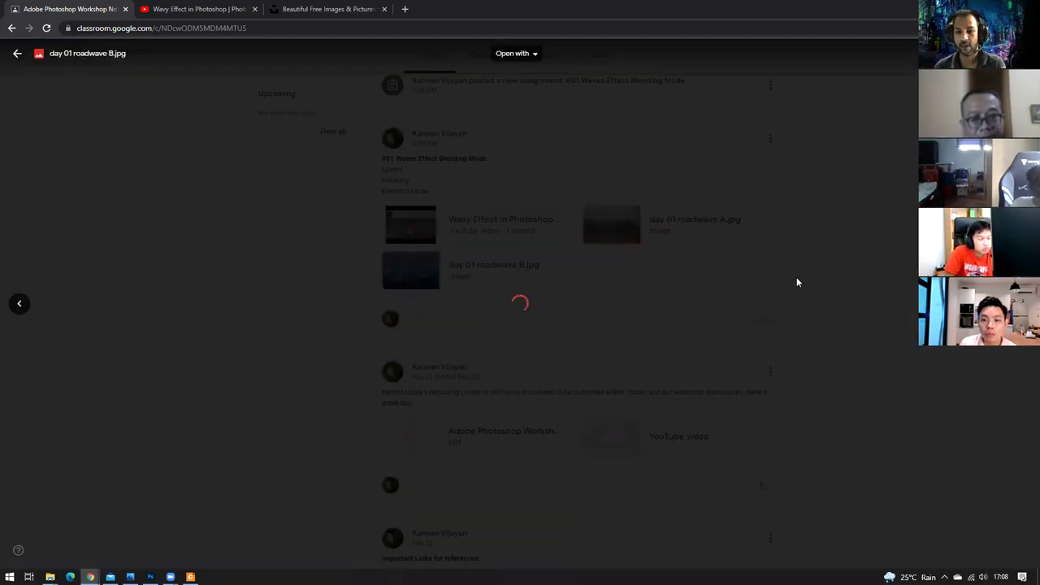
key("Escape")
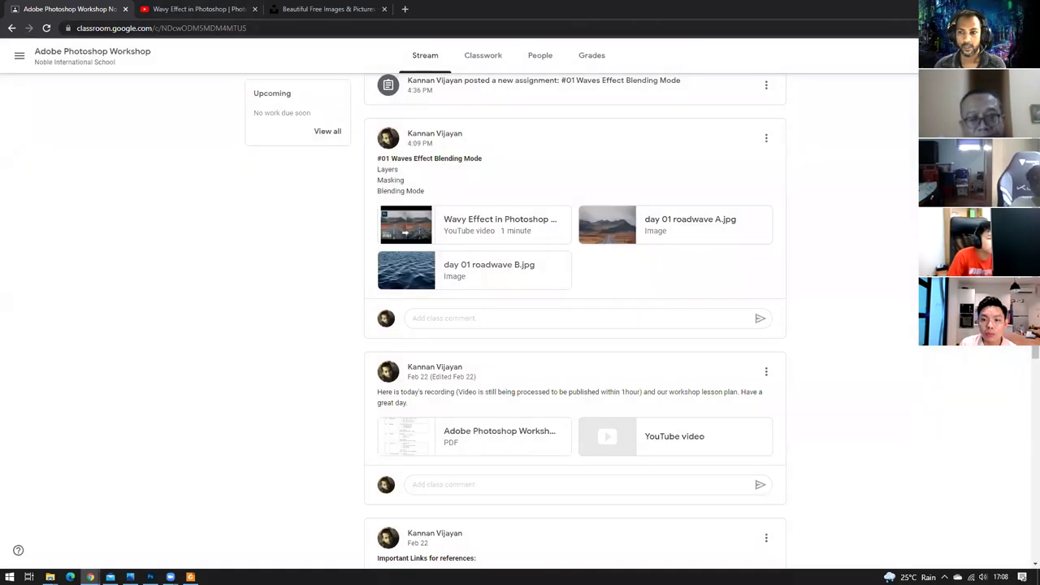
Switch back to Photoshop and begin creating a new document, moving the New Document dialog slightly aside.
key("alt+Tab")
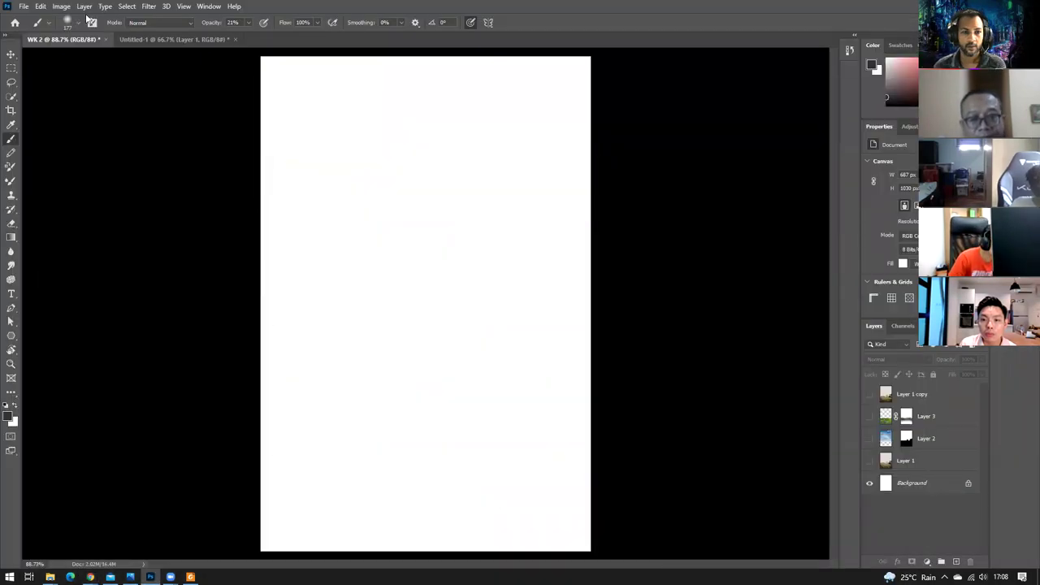
left_click(24, 6)
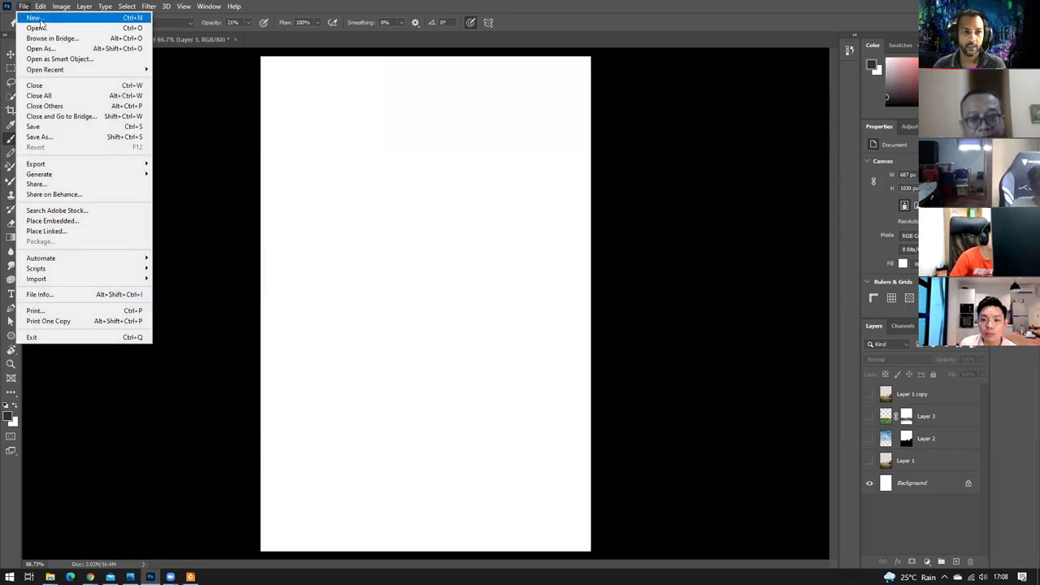
left_click(39, 18)
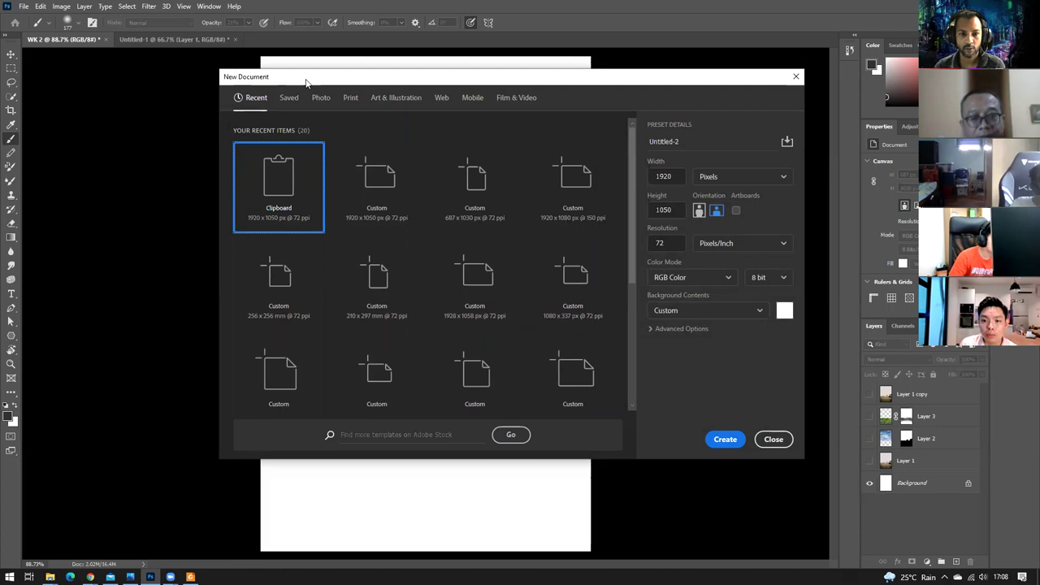
left_click_drag(267, 82, 232, 85)
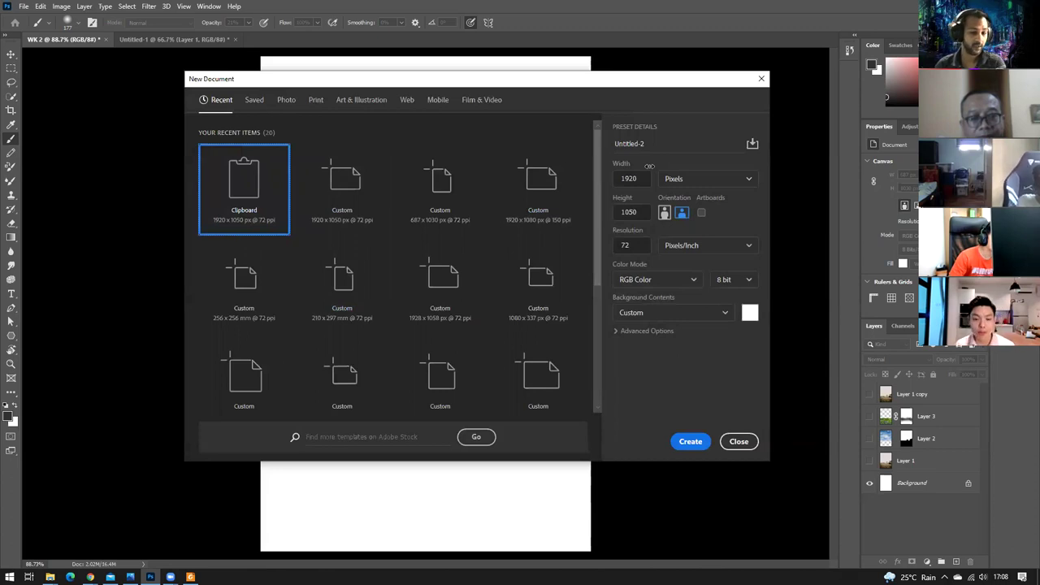
Look through the Photo, Art & Illustration and Saved preset categories for the new document.
left_click(284, 99)
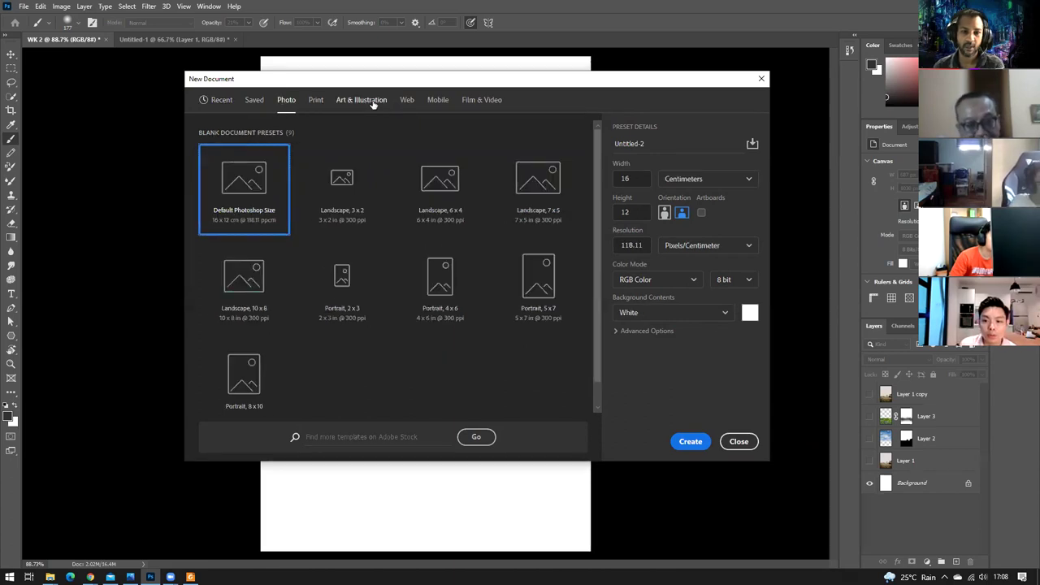
left_click(373, 103)
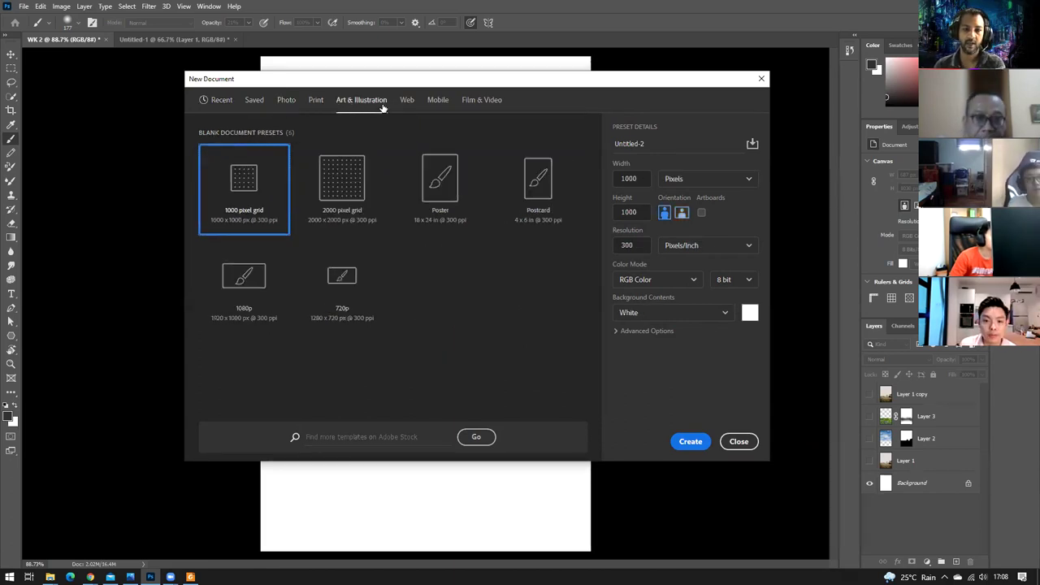
left_click(255, 100)
left_click(286, 101)
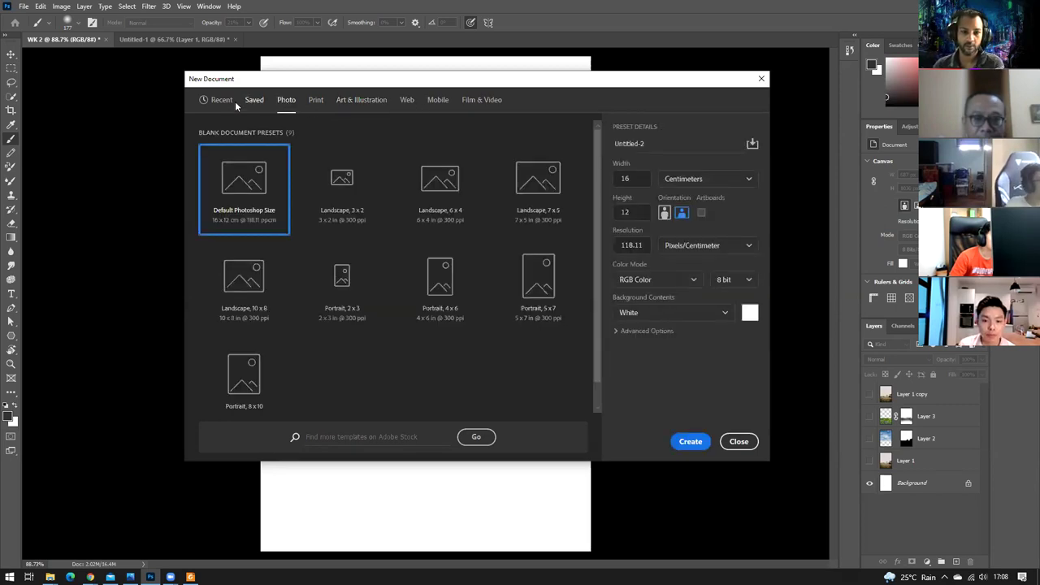
Choose the A4 print preset for the new document and set its resolution to 72 pixels per inch.
left_click(316, 101)
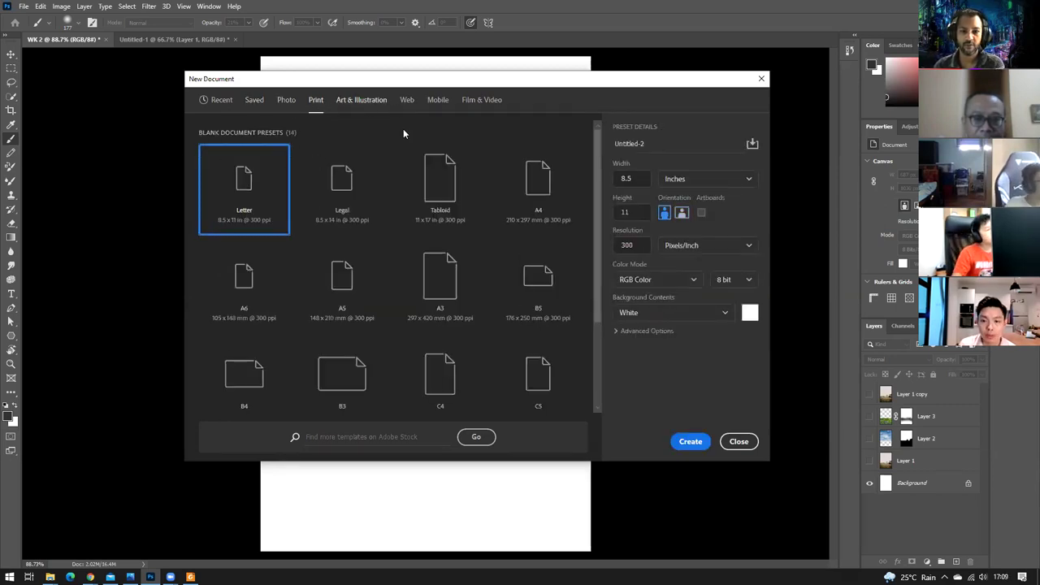
left_click(540, 193)
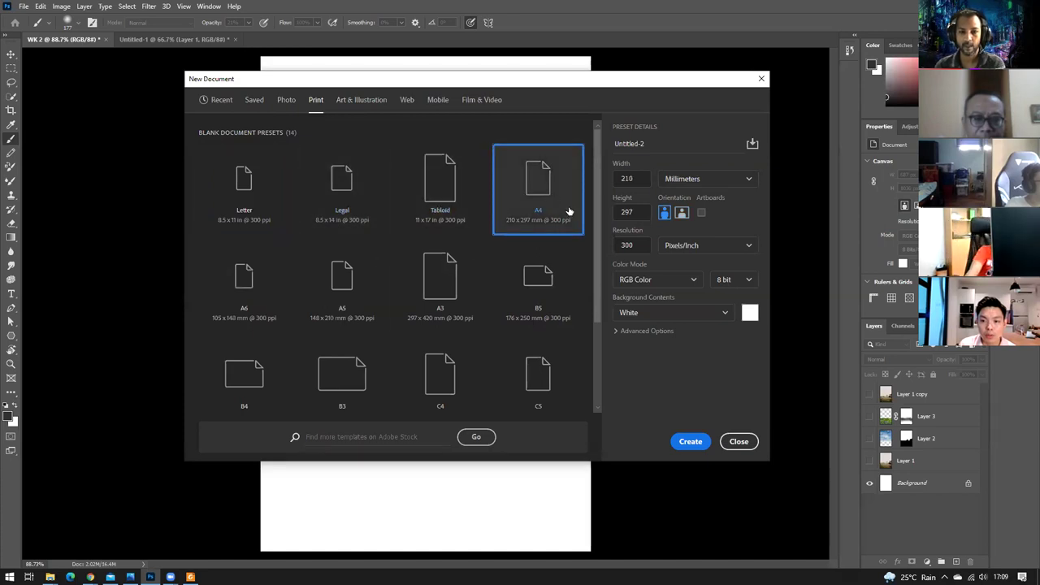
double_click(636, 245)
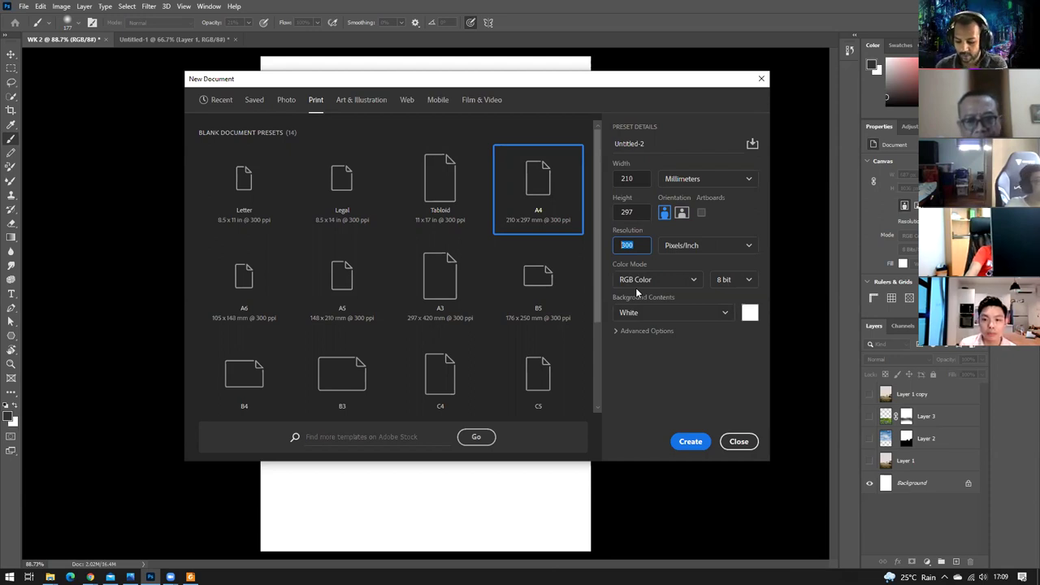
type("72")
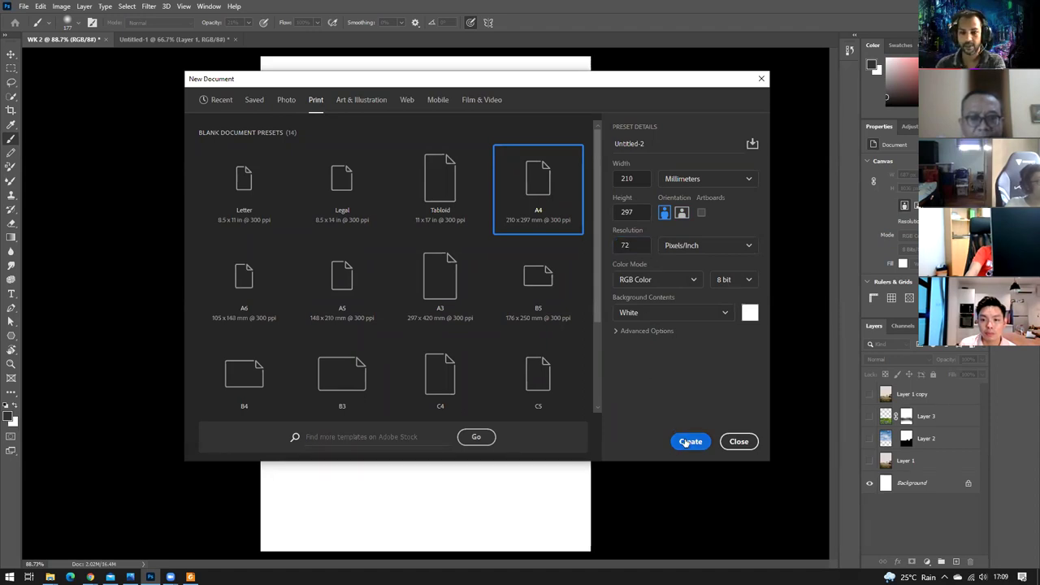
Name the new document WK 2 and create it.
left_click_drag(664, 143, 612, 143)
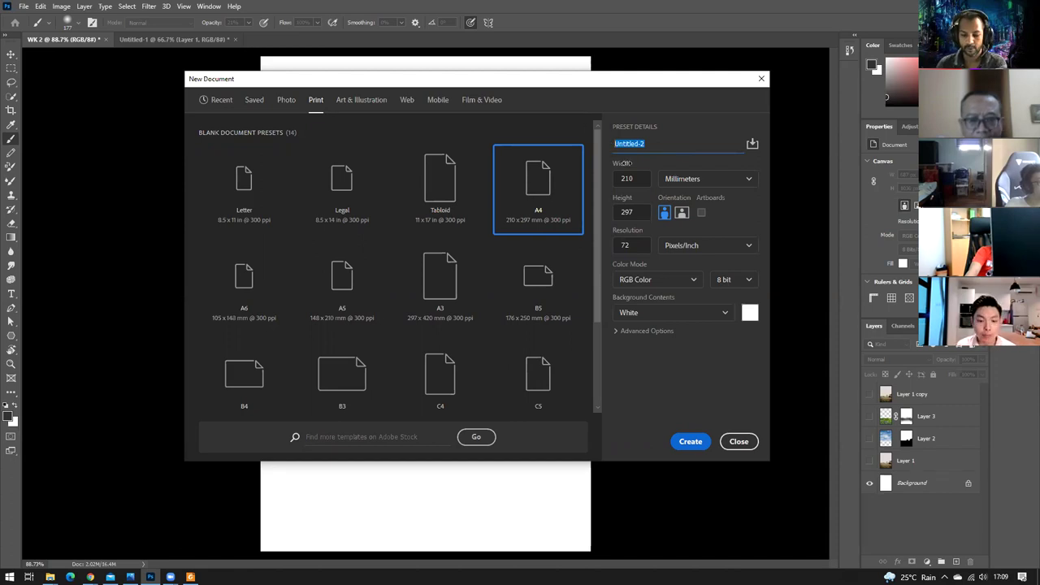
type("WK 2")
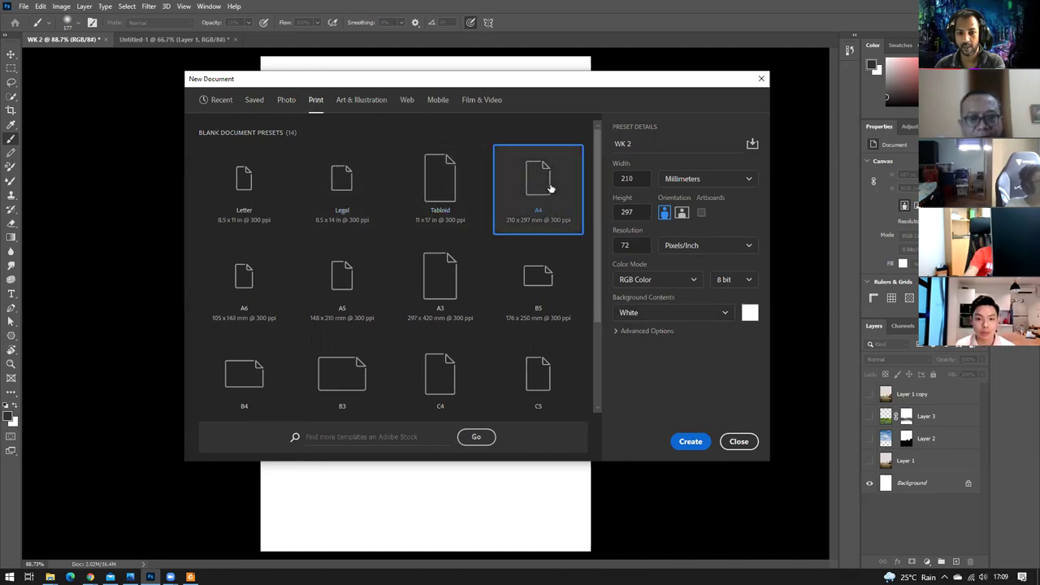
left_click(637, 244)
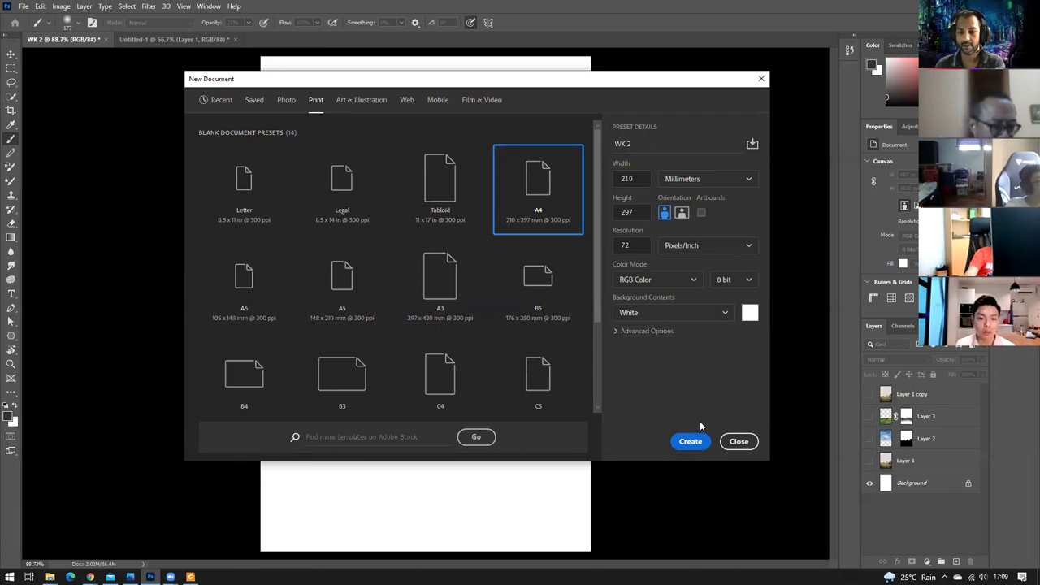
left_click(690, 441)
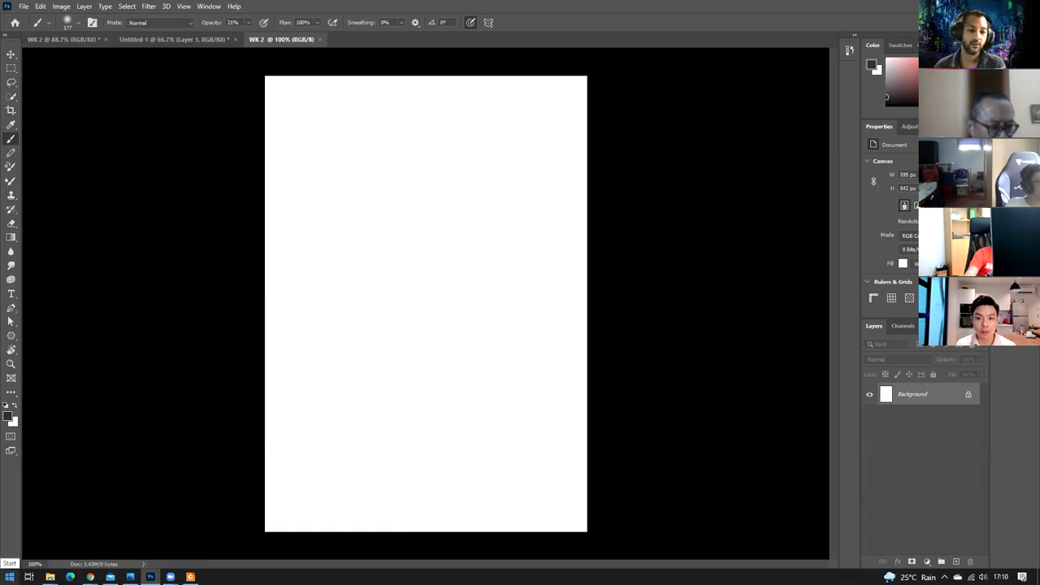
Switch to File Explorer's Wave Effect Blending Mode folder, clear the file selection and move the restored window beside the blank canvas.
mouse_move(49, 576)
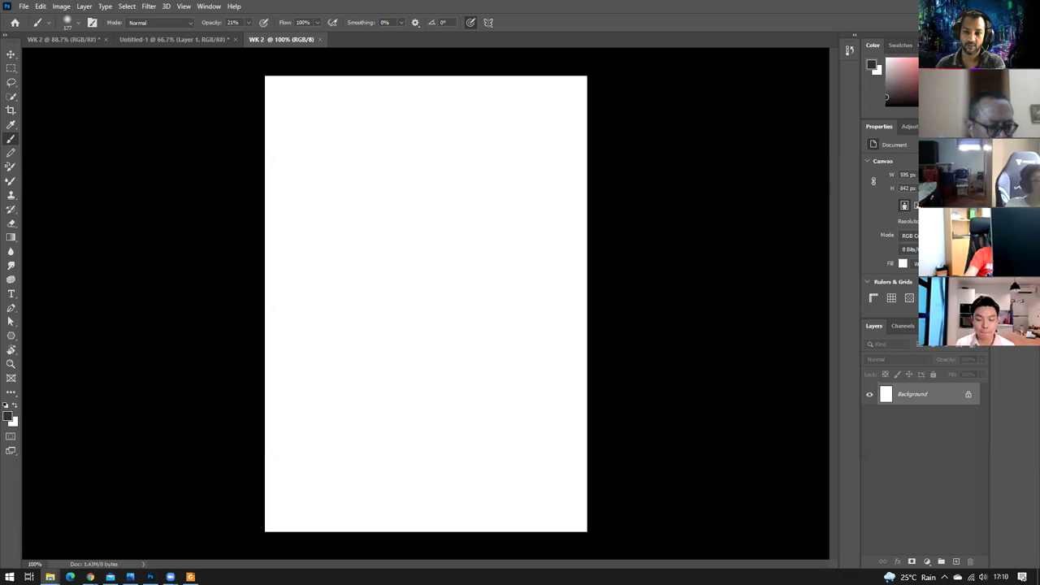
key("alt+Tab")
key("super+Up")
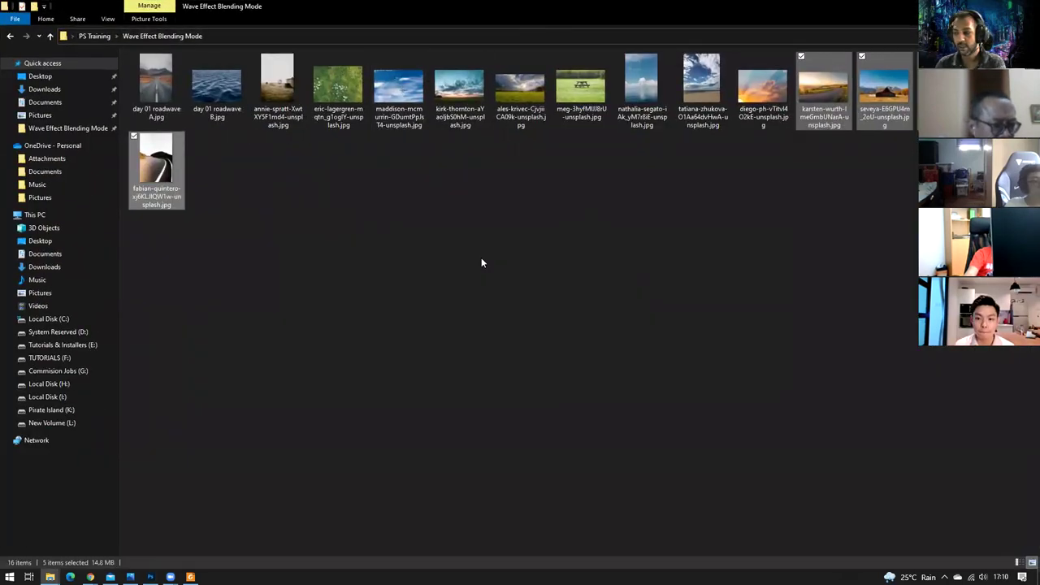
left_click(400, 281)
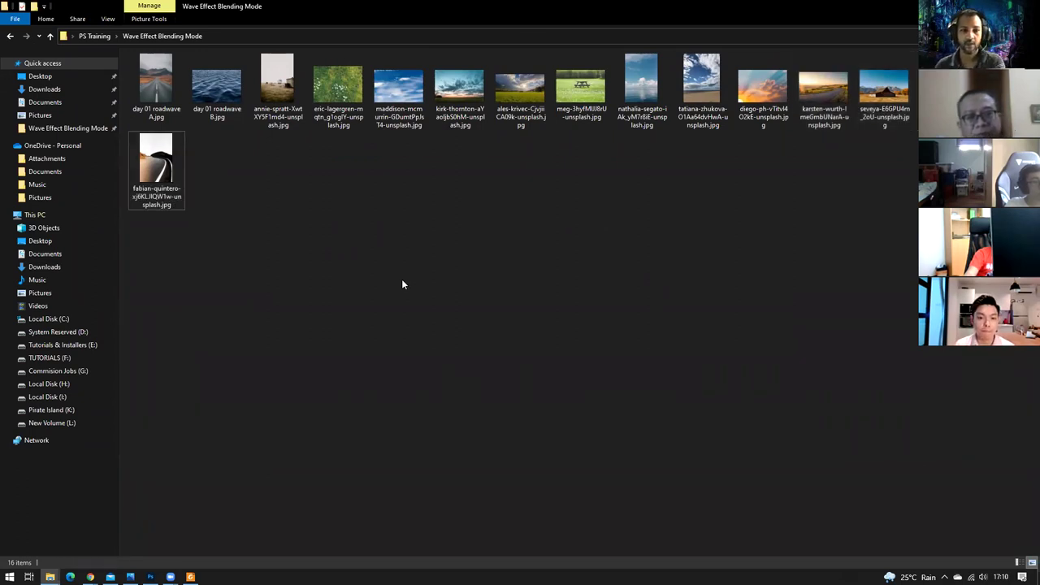
double_click(320, 12)
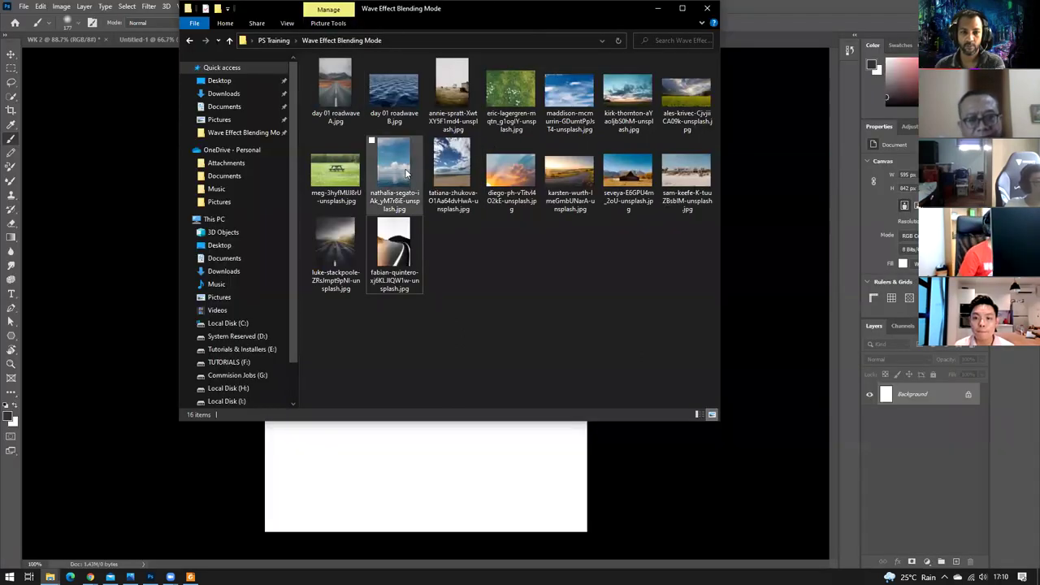
left_click_drag(475, 18, 694, 57)
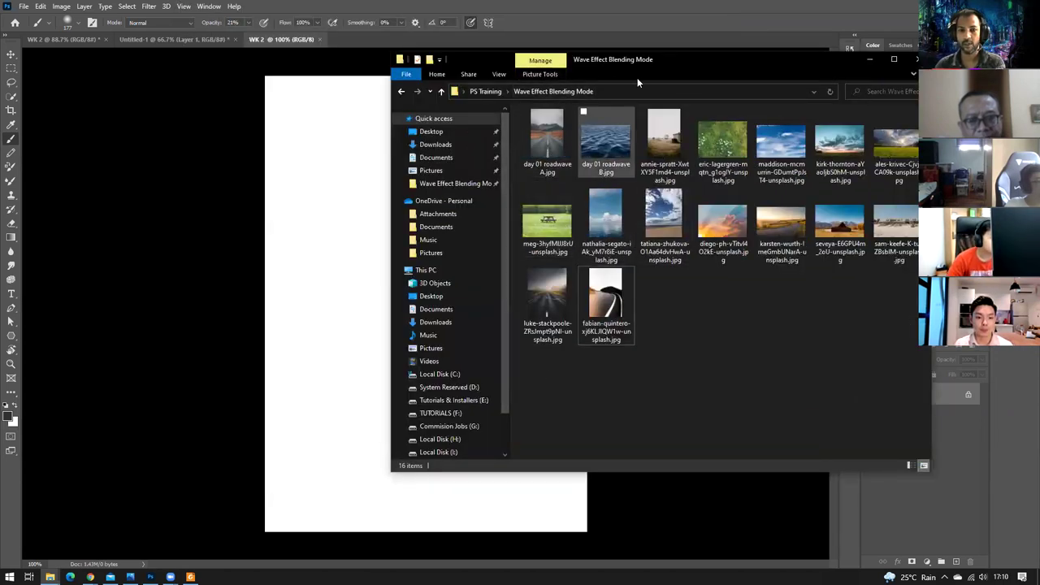
left_click_drag(675, 58, 767, 61)
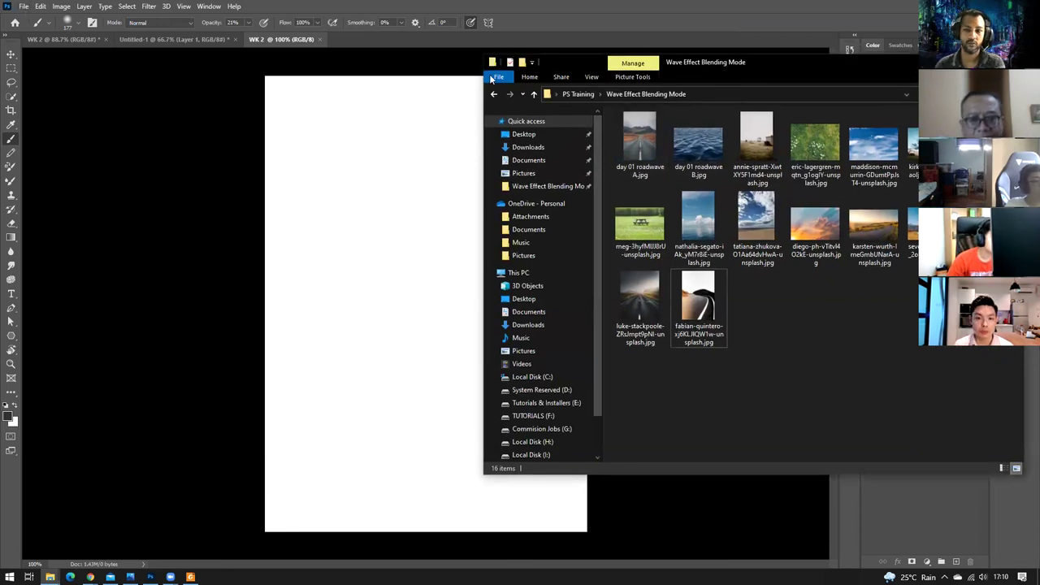
Look over Photoshop's file commands, check the class stream in Chrome and return to Photoshop.
left_click(25, 7)
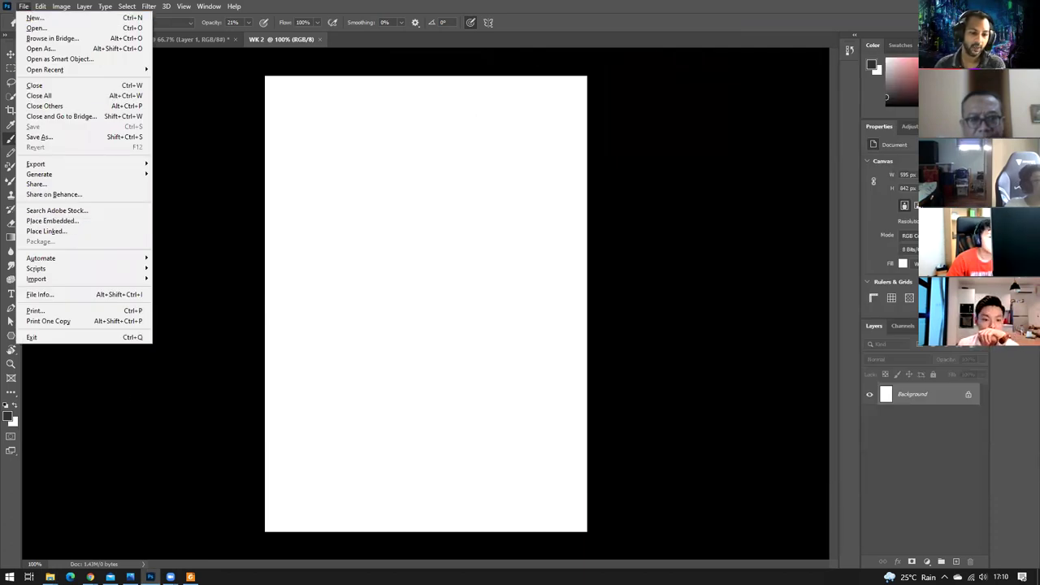
mouse_move(90, 576)
left_click(122, 543)
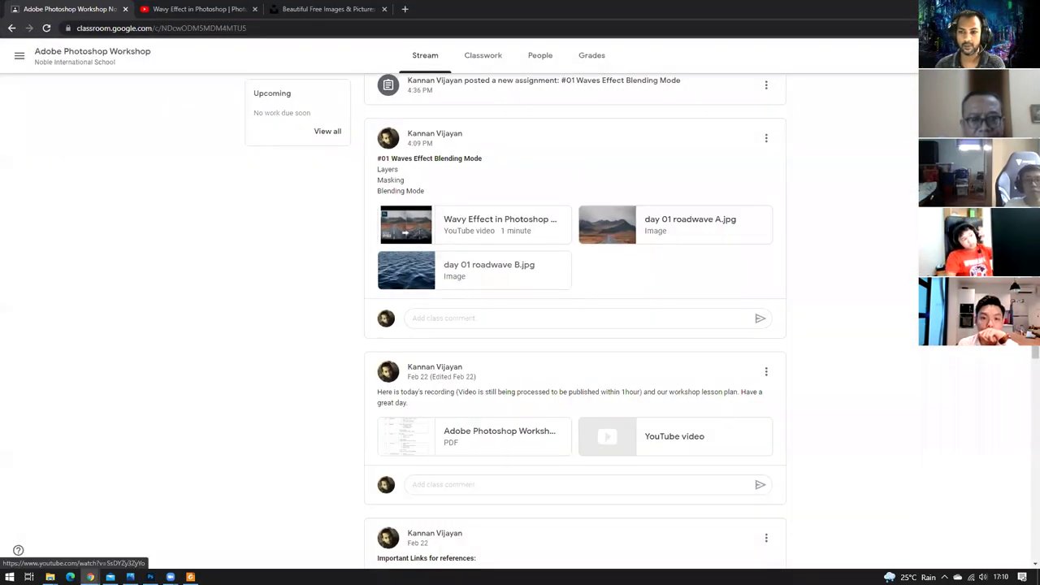
key("alt+Tab")
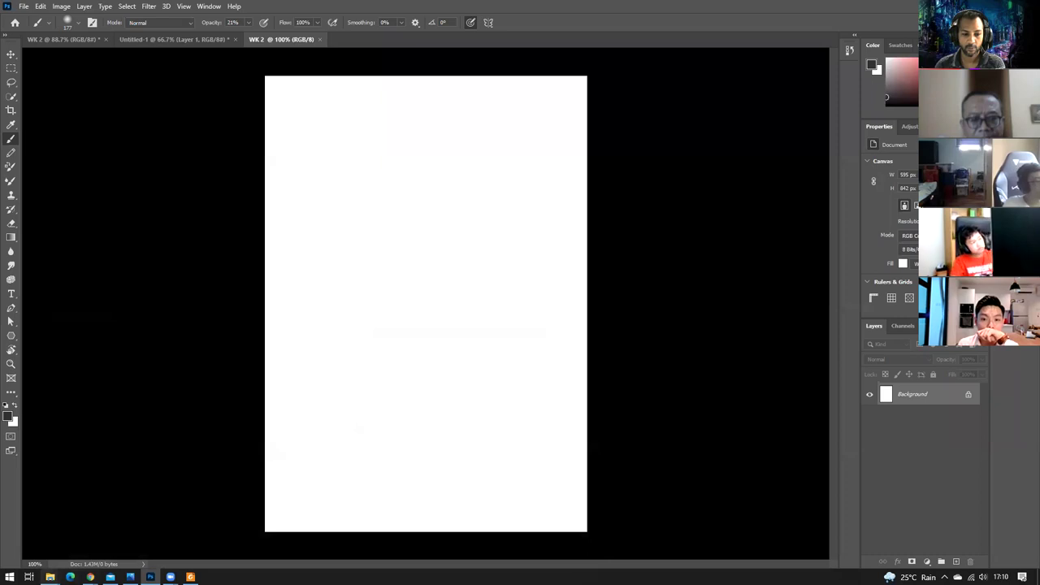
Place day 01 roadwave A.jpg from the Wave Effect Blending Mode folder into the WK 2 document and switch to the Brush tool.
left_click(48, 541)
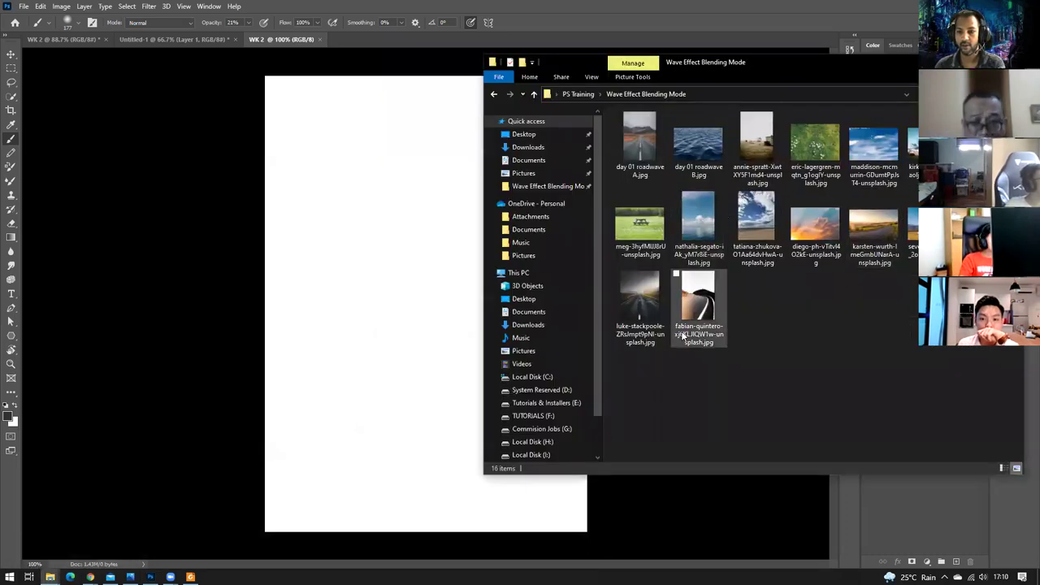
left_click(639, 144)
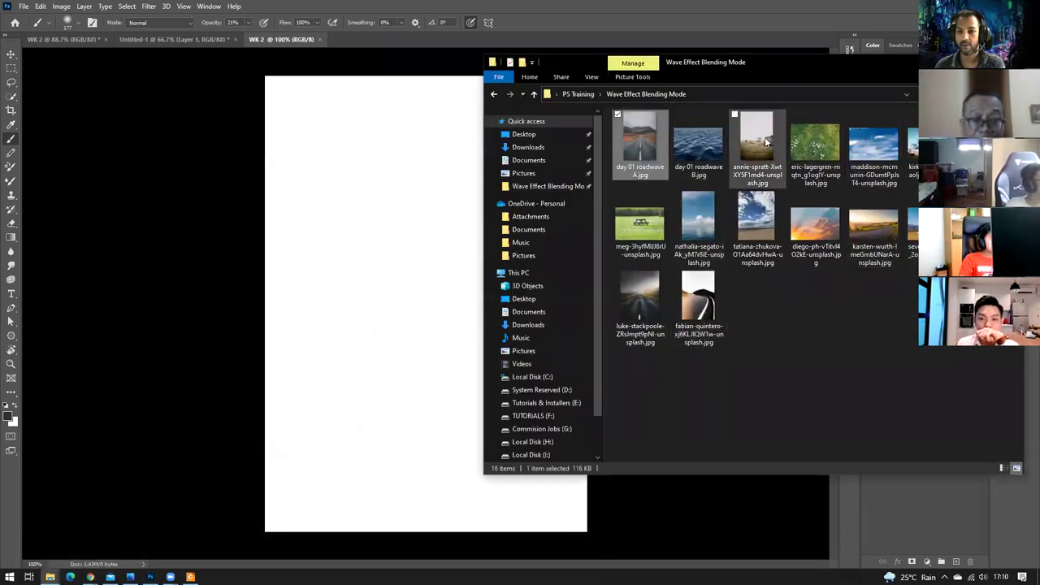
left_click(755, 158)
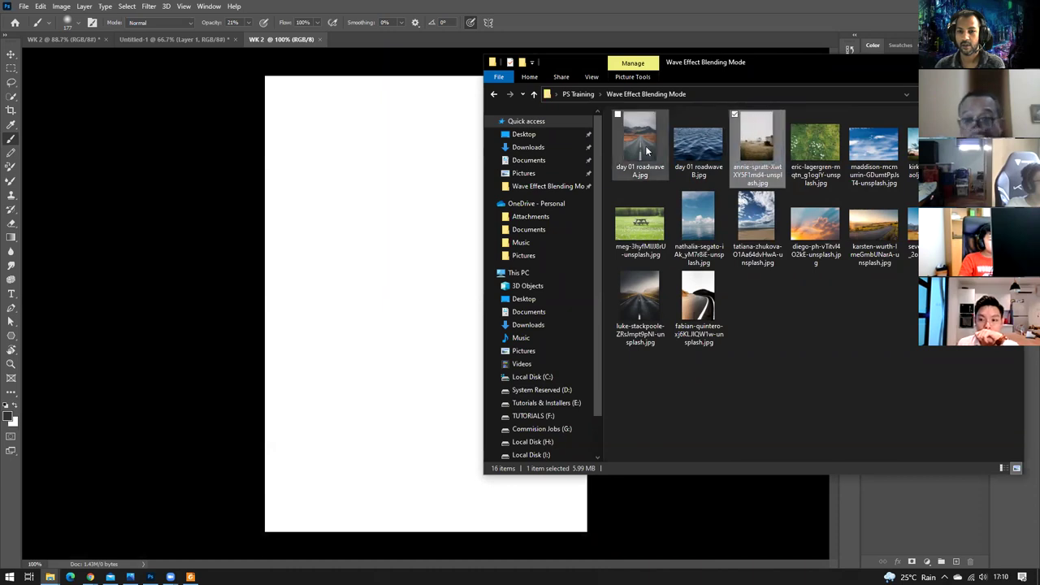
left_click(366, 348)
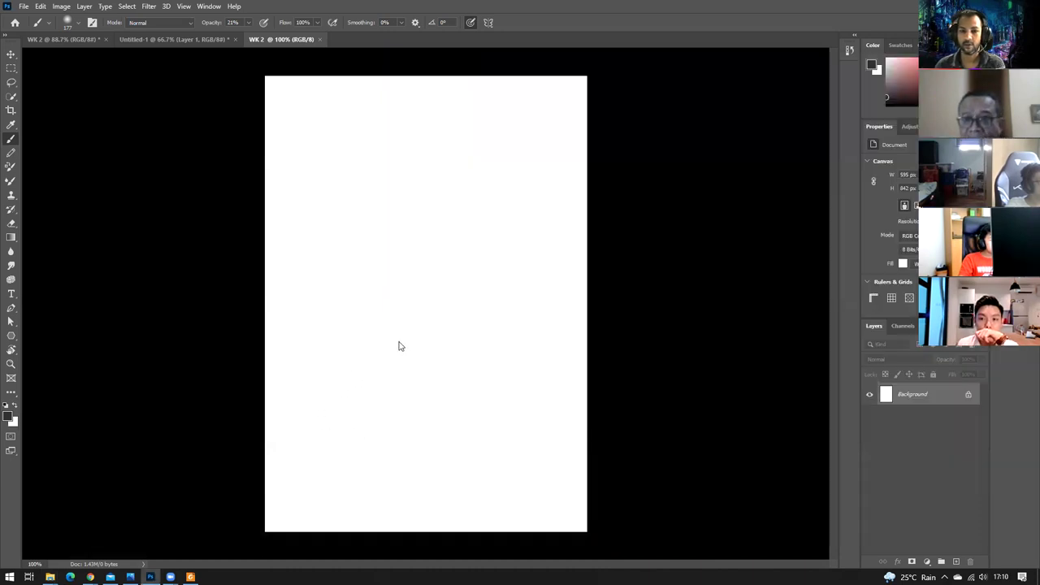
left_click_drag(445, 243, 447, 243)
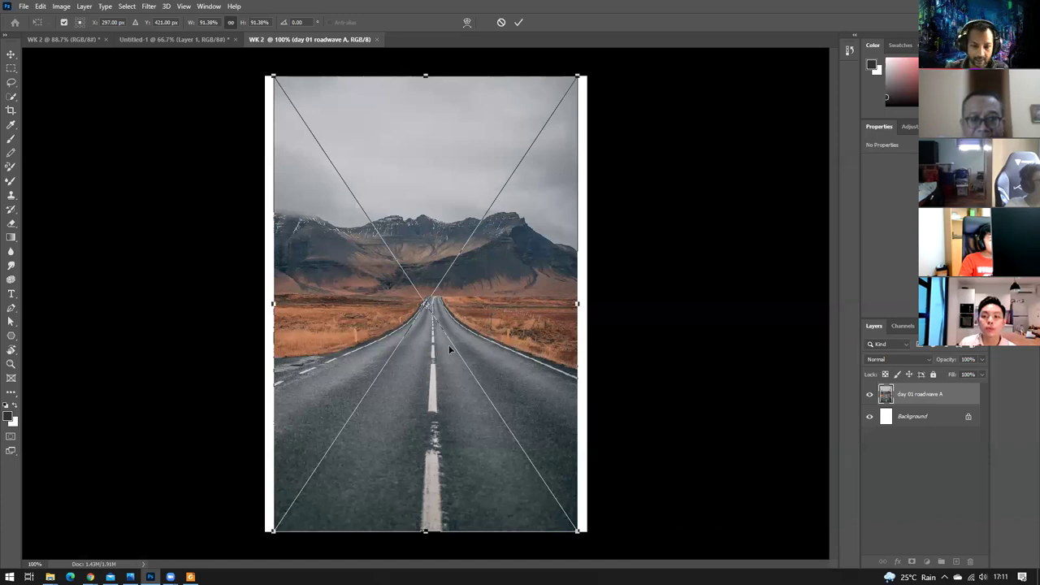
key("Return")
key("b")
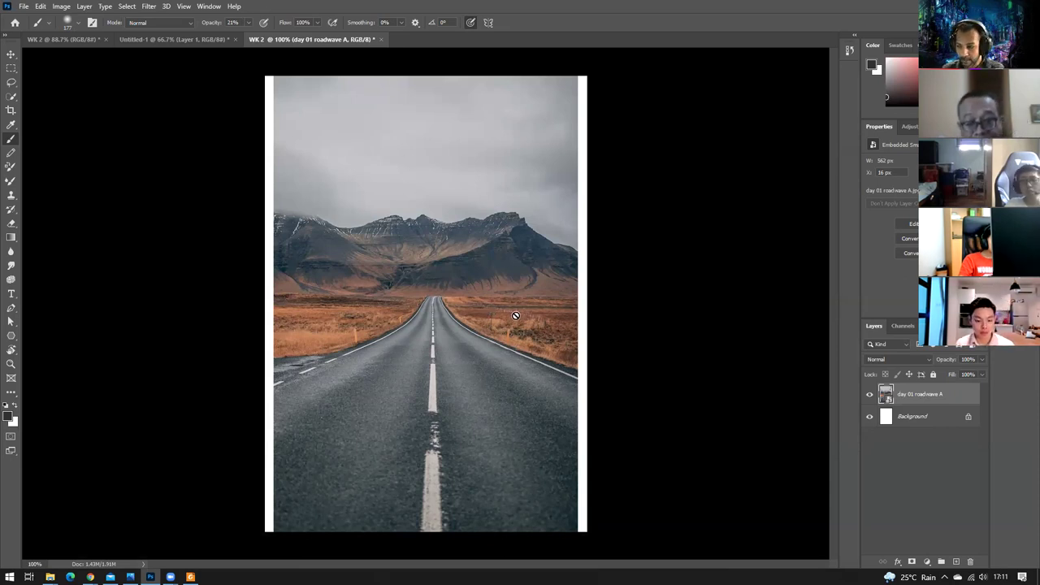
Look over the placed road layer's options and the list of available panels, and leave the layer deselected.
right_click(951, 397)
left_click(972, 483)
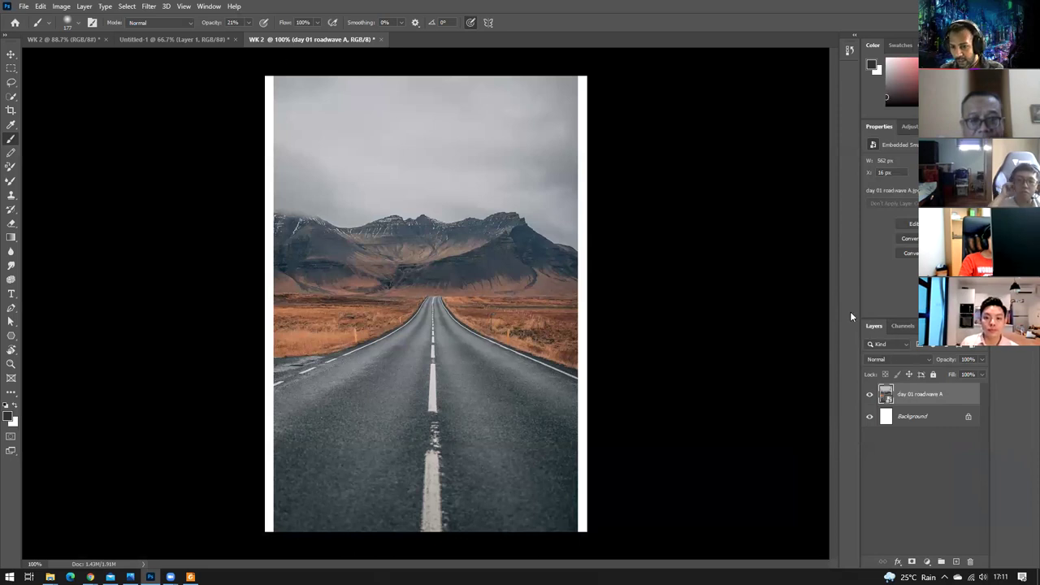
left_click(208, 6)
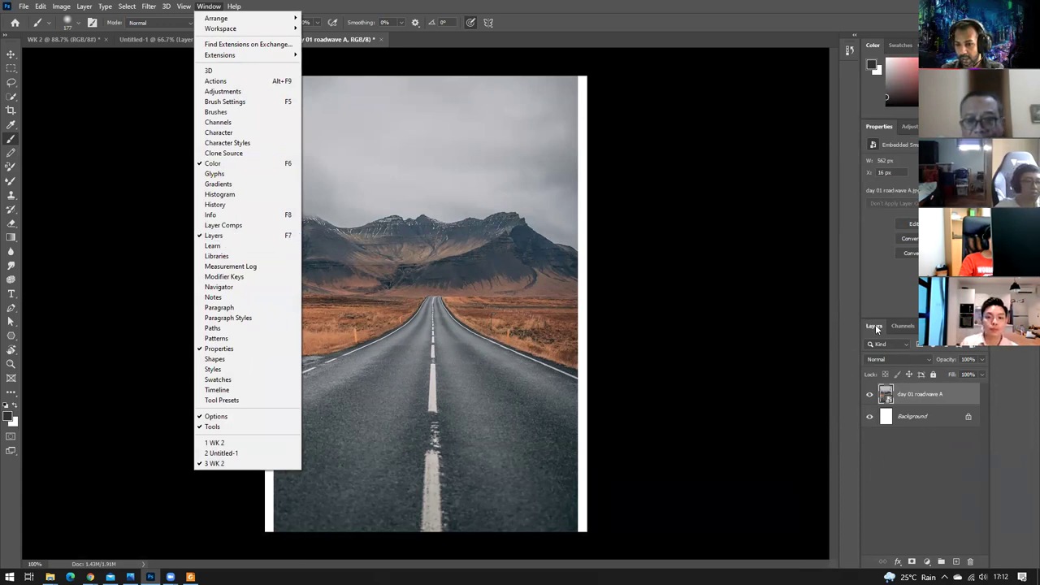
left_click(891, 465)
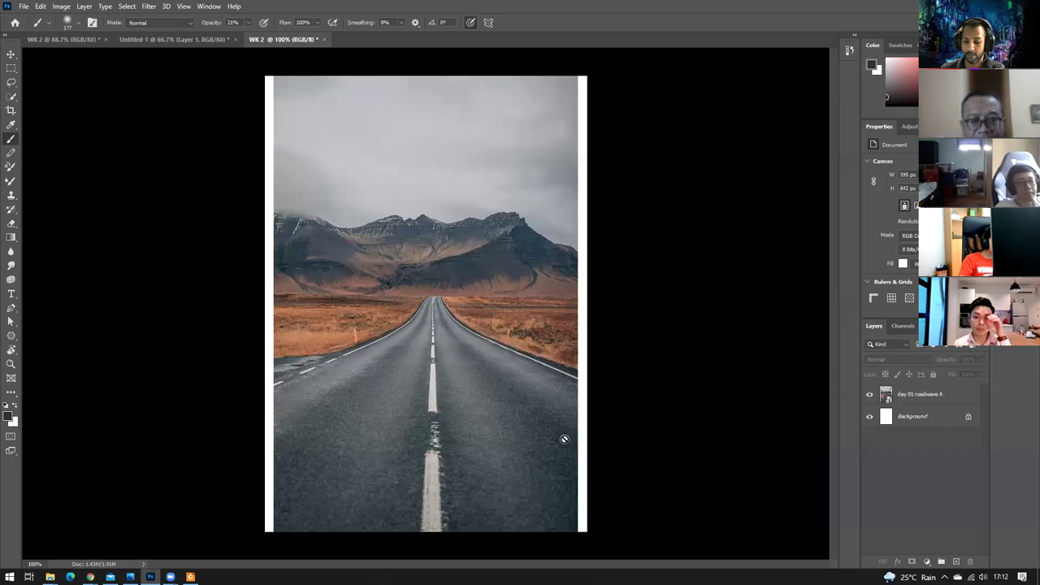
Open the road layer's smart object contents, compare them with the WK 2 document and return to WK 2.
double_click(885, 396)
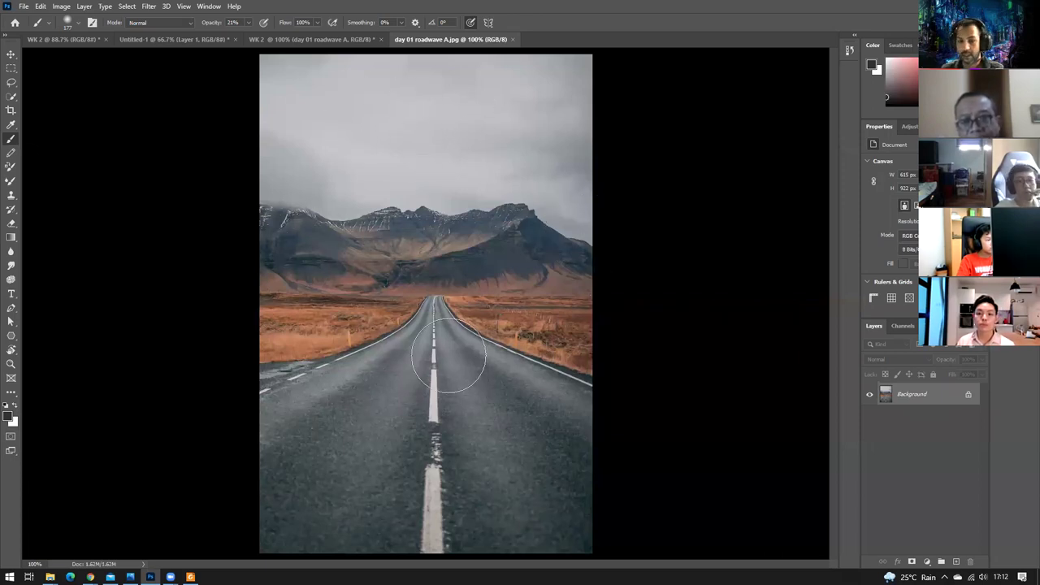
left_click(319, 39)
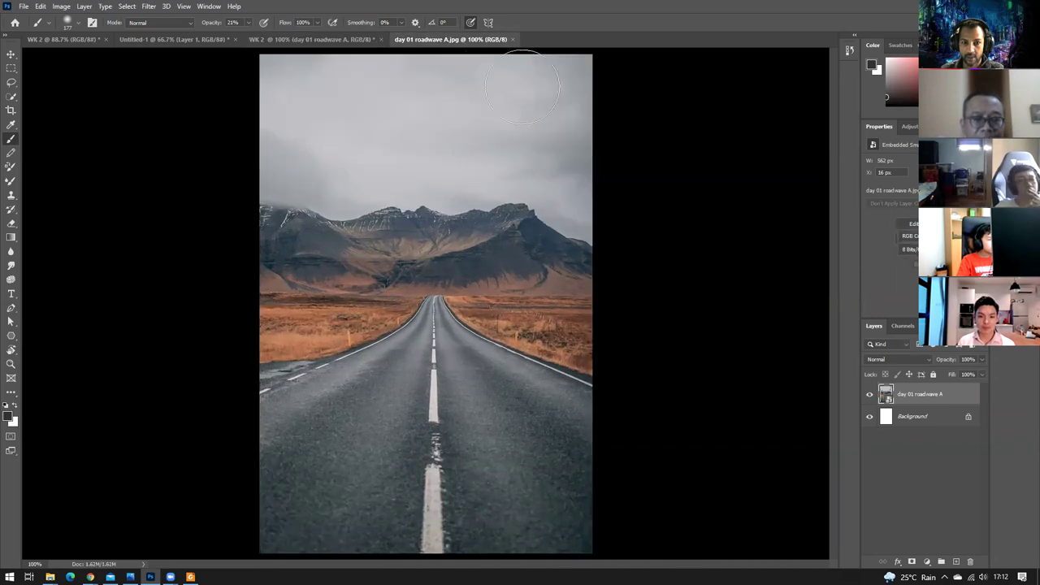
left_click(445, 41)
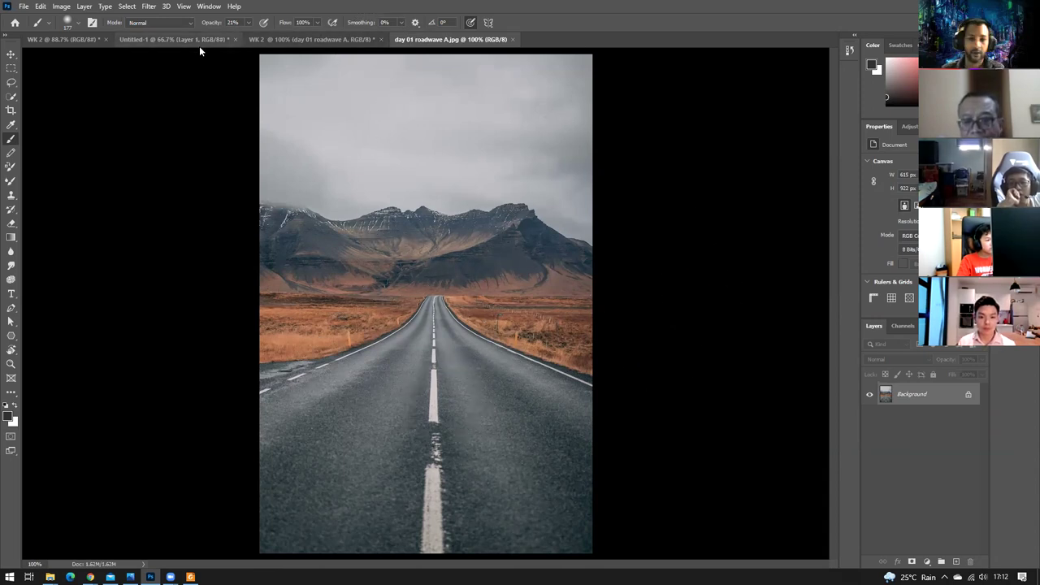
left_click(284, 39)
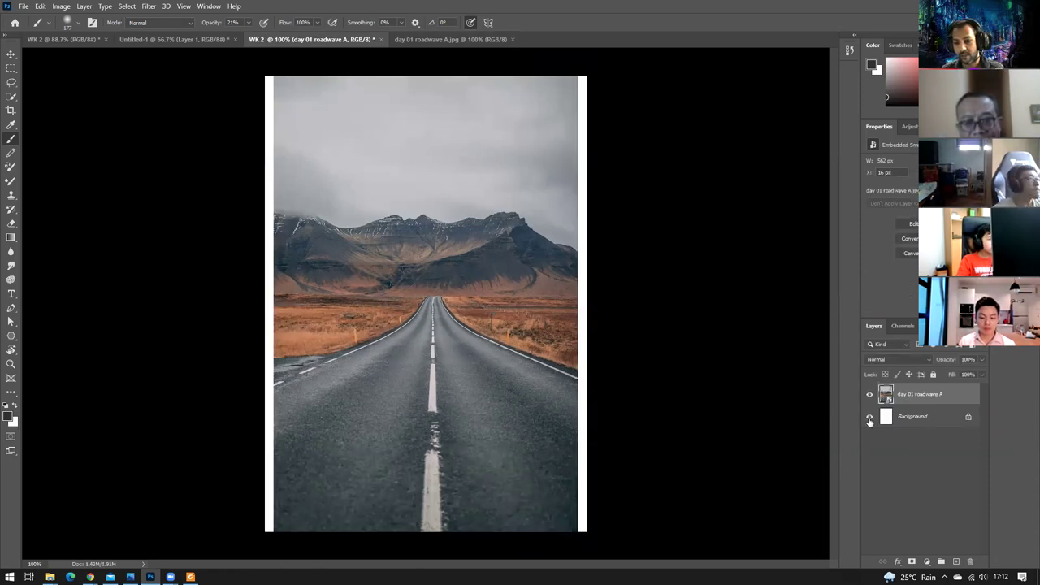
Rename the day 01 roadwave A layer as BG.
double_click(917, 395)
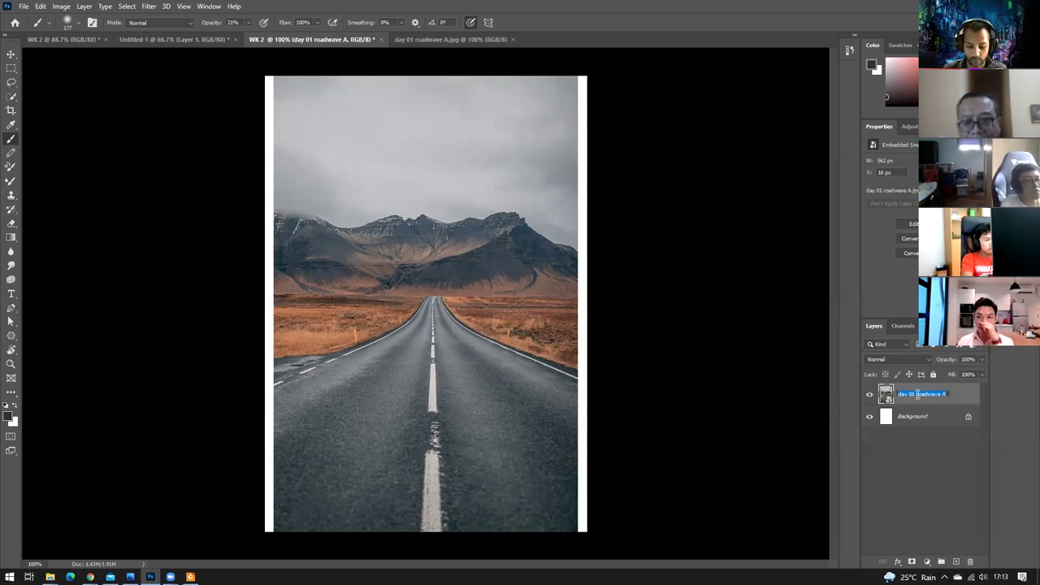
type("BG")
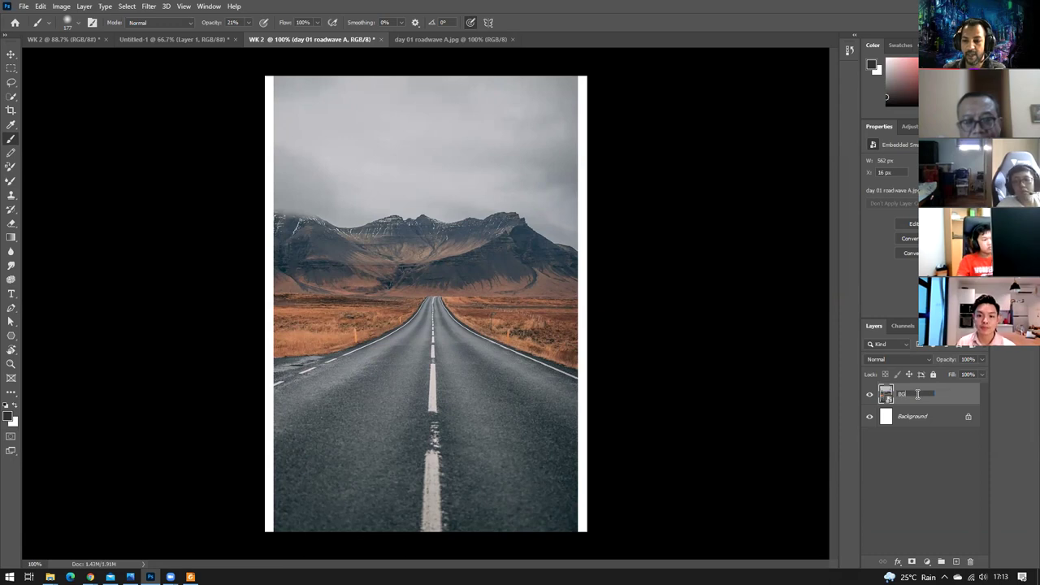
left_click(927, 468)
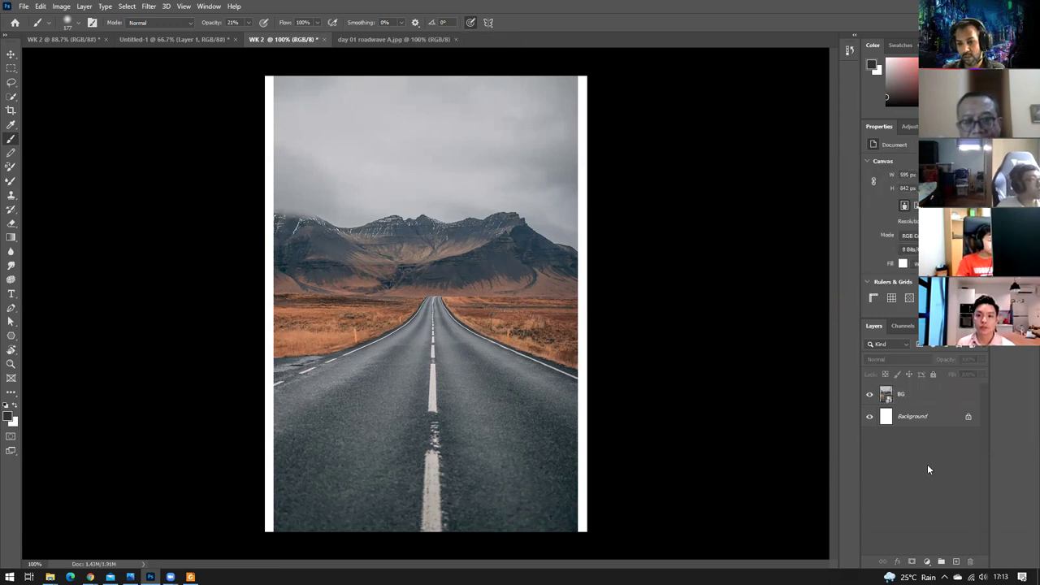
Look over the BG layer's blending options in the Layer Style dialog, cancel without changes and leave the layer deselected.
left_click(909, 397)
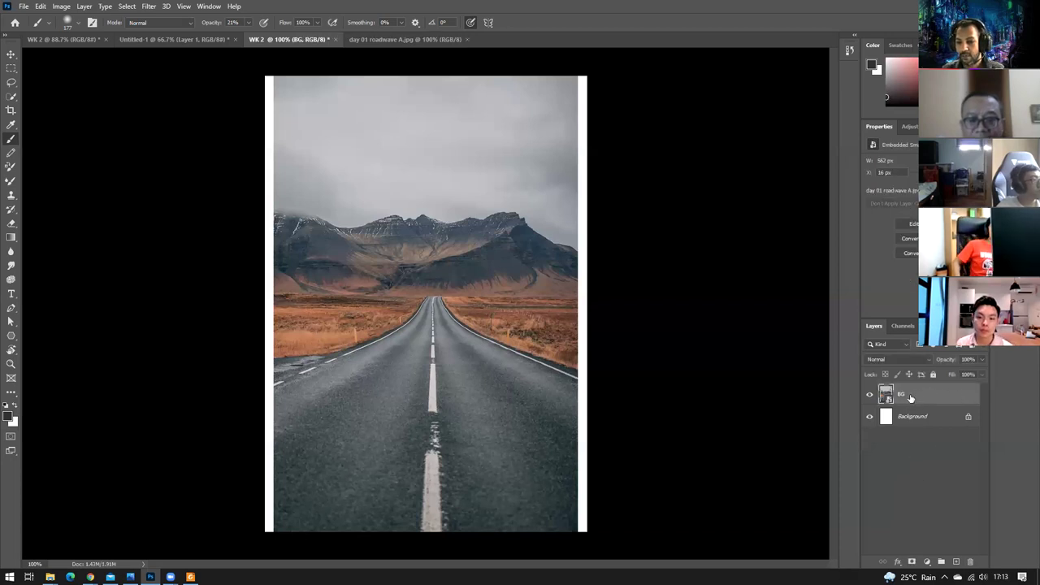
double_click(954, 394)
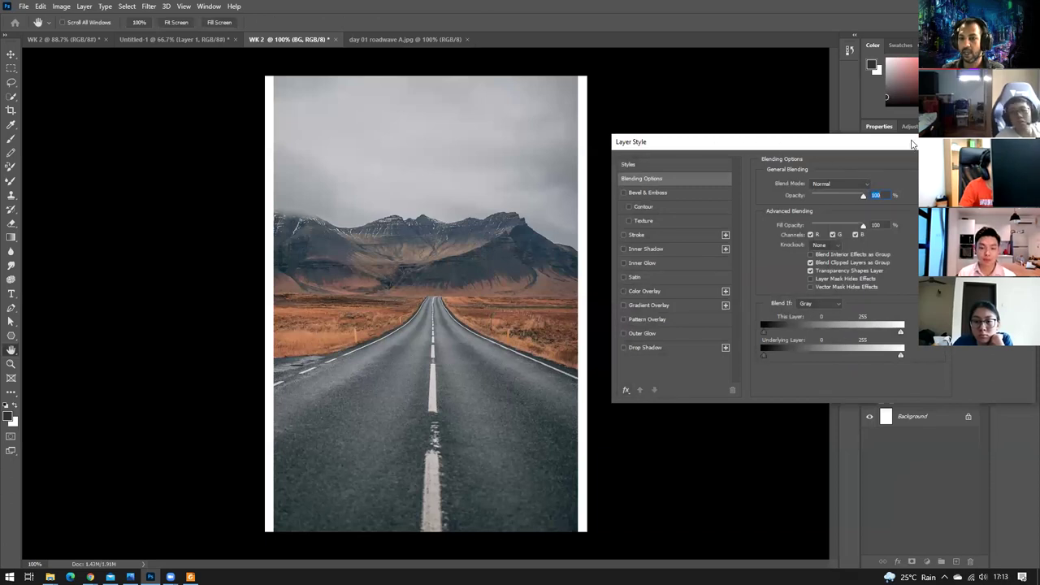
left_click_drag(910, 145, 830, 147)
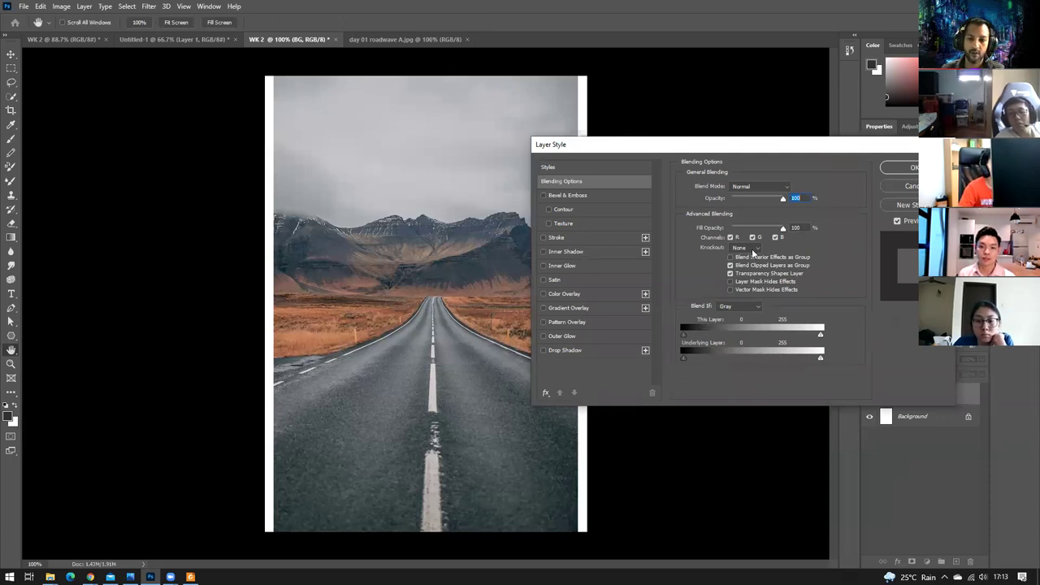
left_click(902, 186)
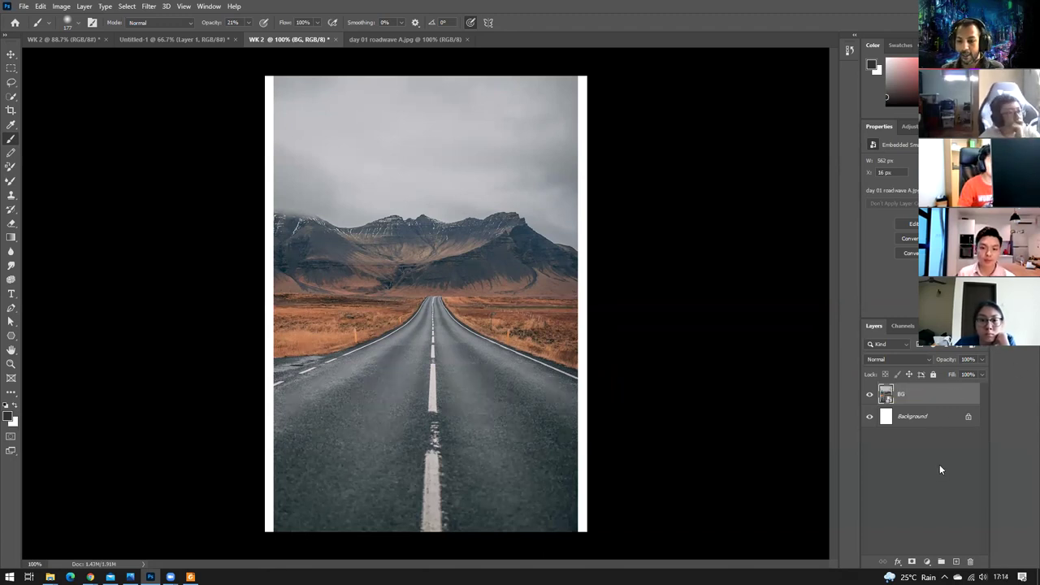
left_click(926, 497)
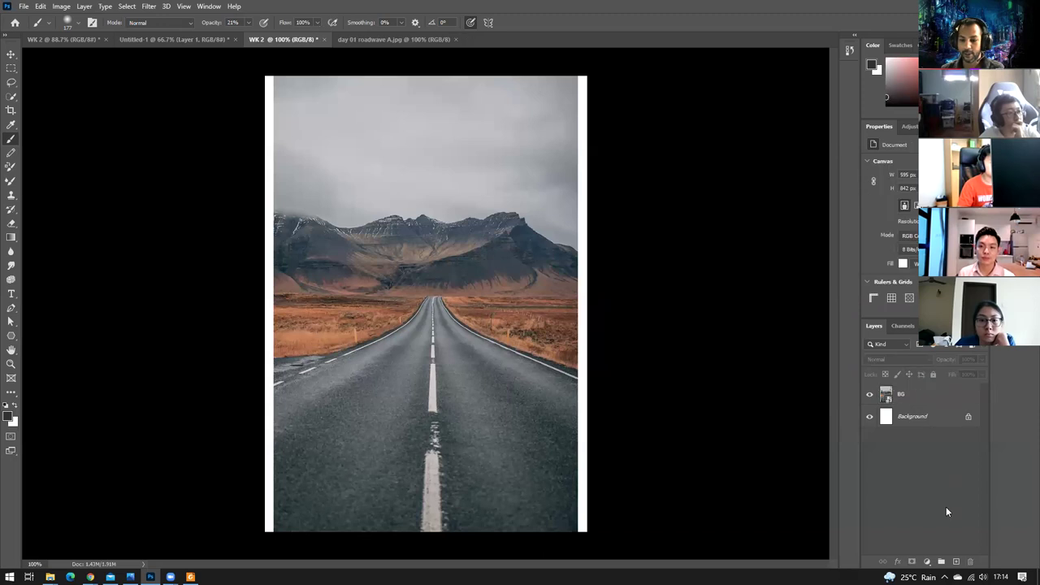
Duplicate the BG layer, and hide and fully lock the original BG layer beneath the copy.
left_click(942, 394)
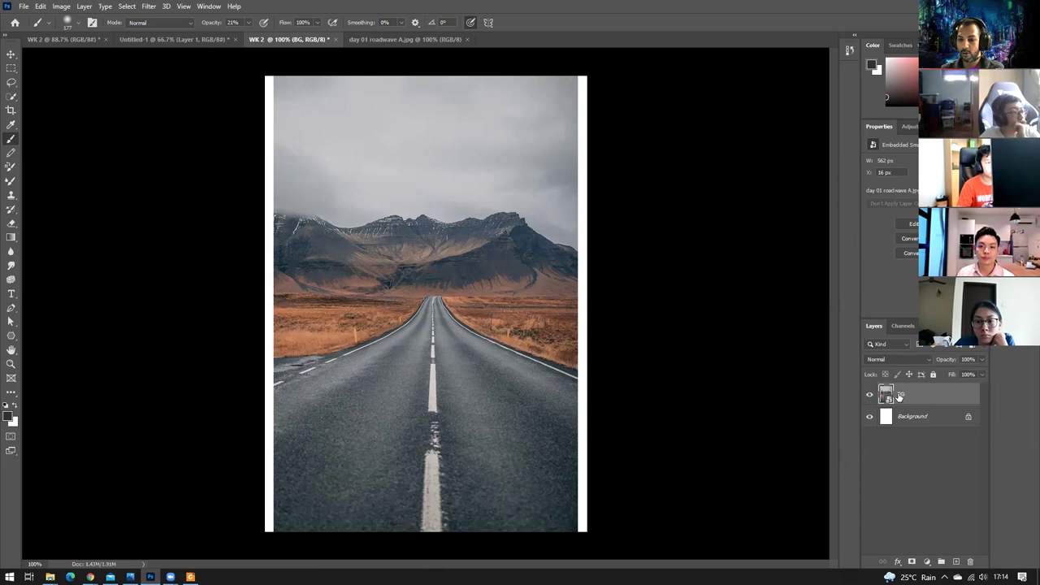
left_click_drag(921, 395, 956, 561)
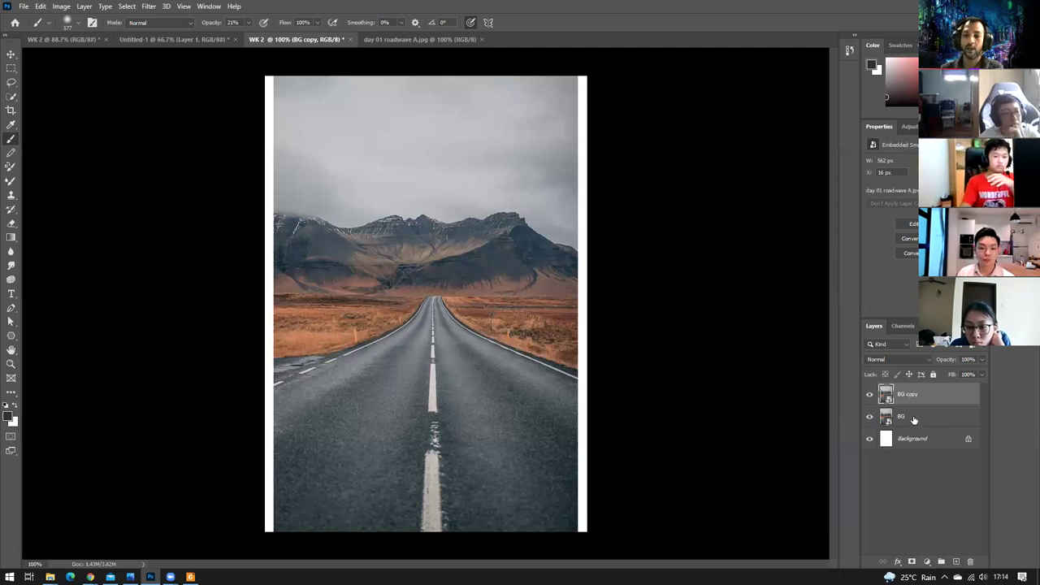
left_click(868, 418)
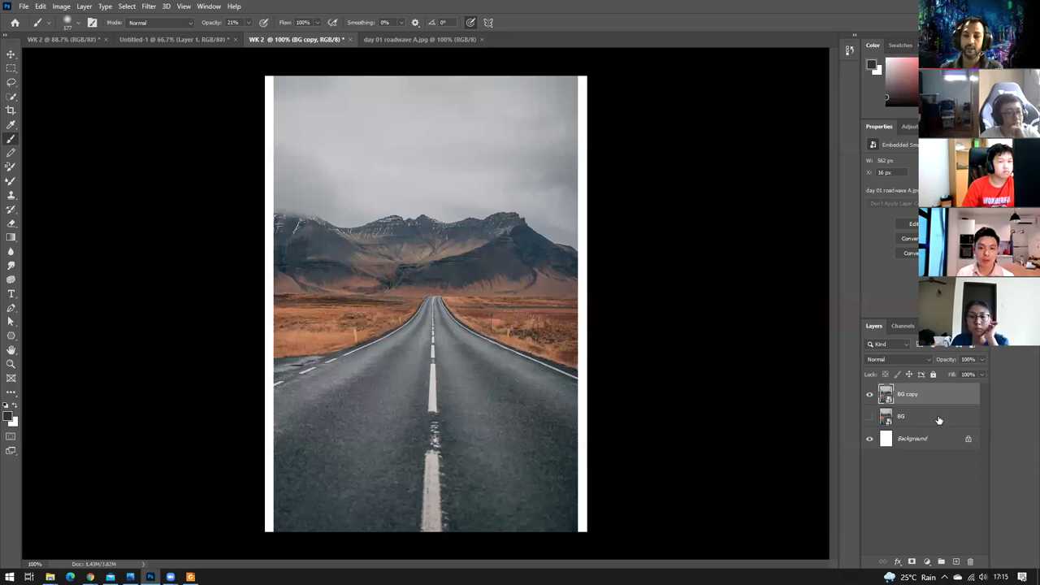
left_click(938, 420)
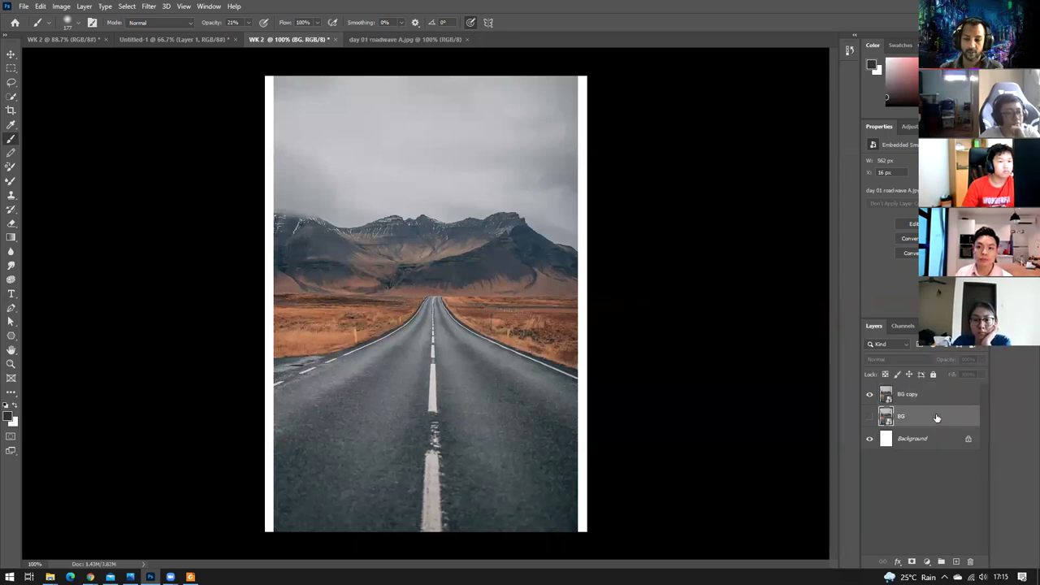
left_click(933, 374)
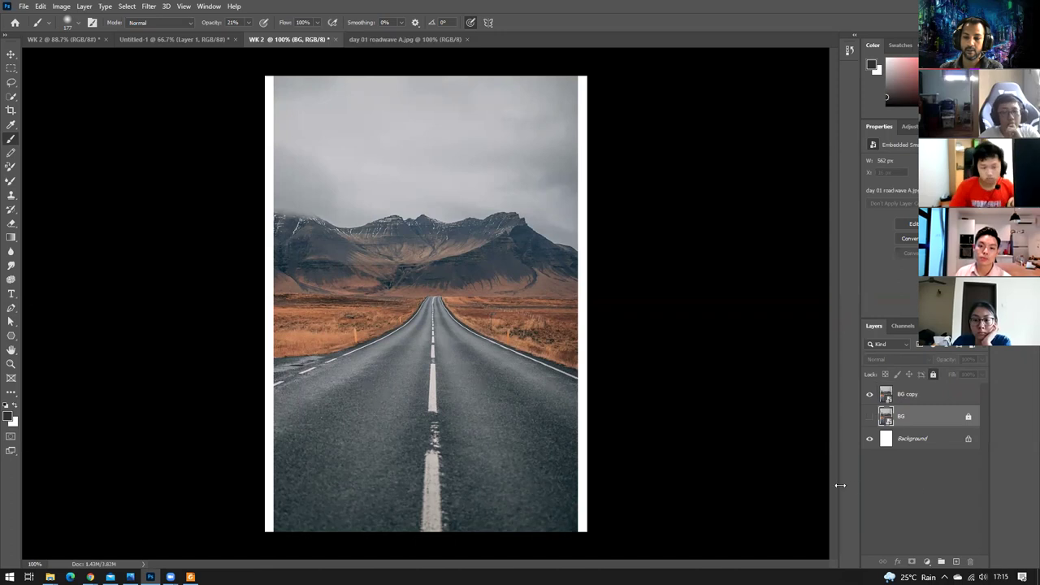
left_click(933, 486)
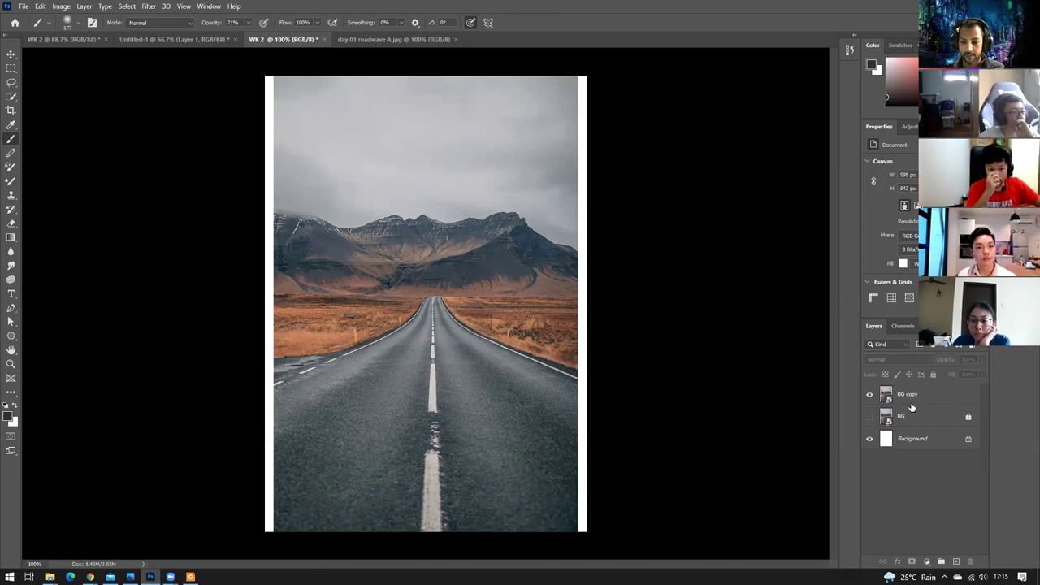
Rasterize the BG copy layer into a regular pixel layer and leave it deselected.
left_click(949, 401)
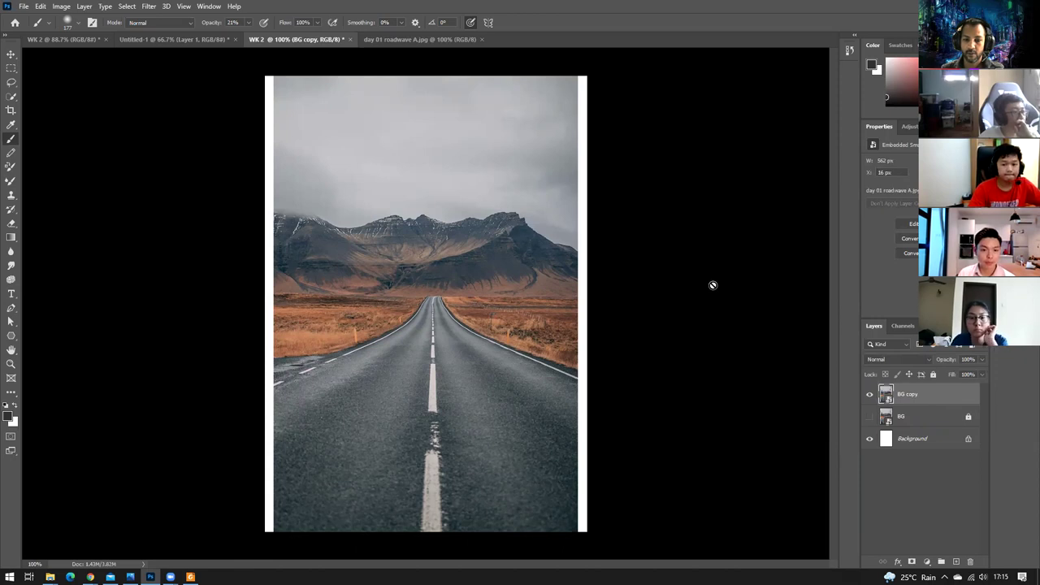
right_click(931, 396)
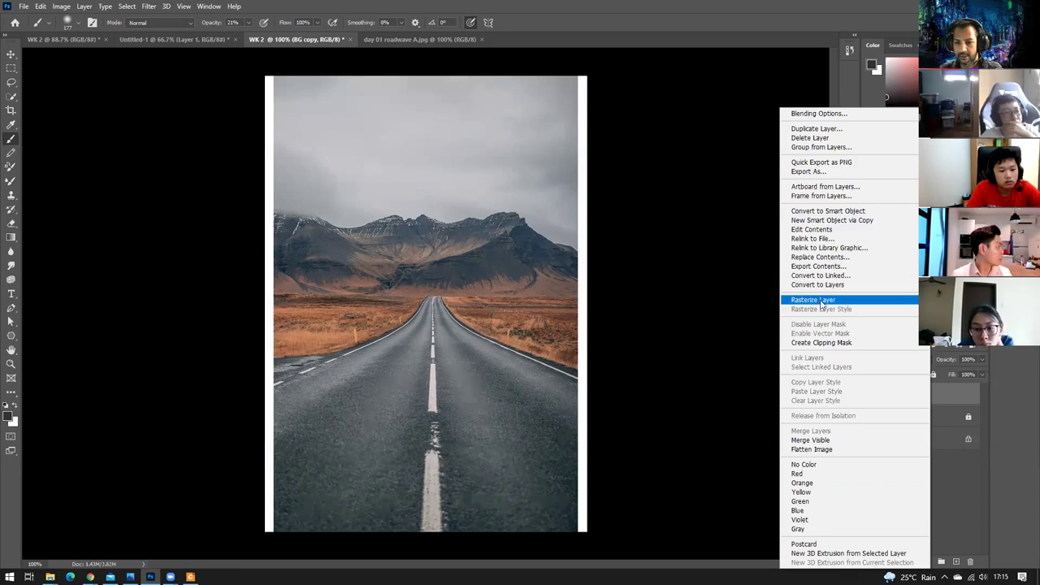
left_click(875, 300)
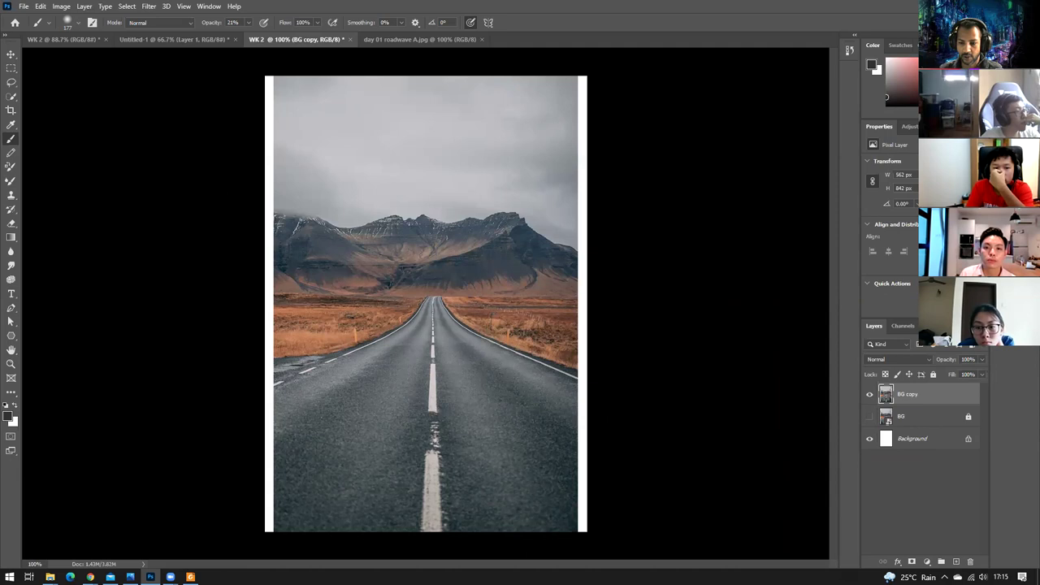
left_click(942, 486)
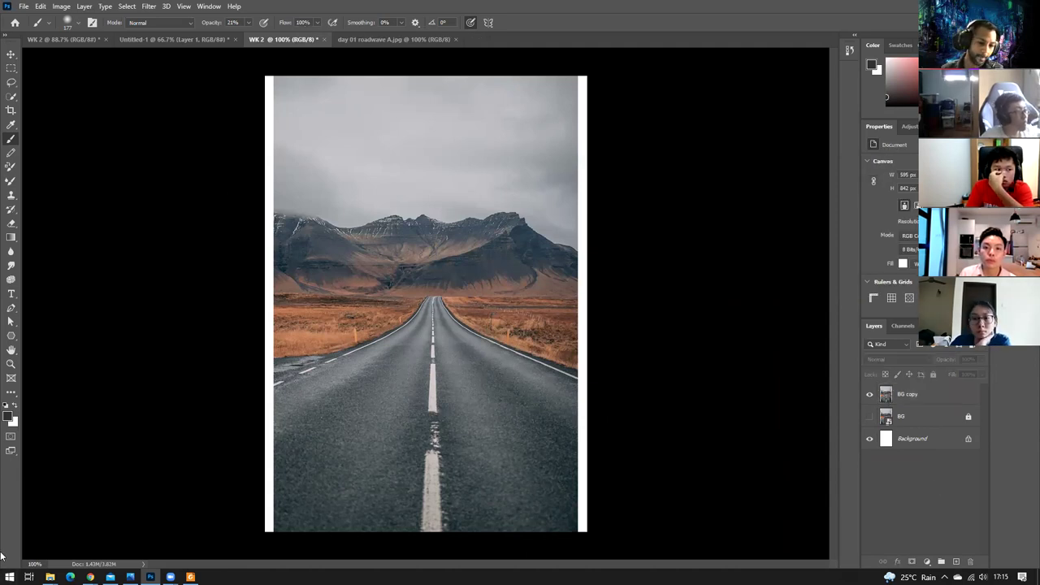
Place day 01 roadwave B.jpg from the Wave Effect Blending Mode folder into the WK 2 document above BG copy.
mouse_move(49, 577)
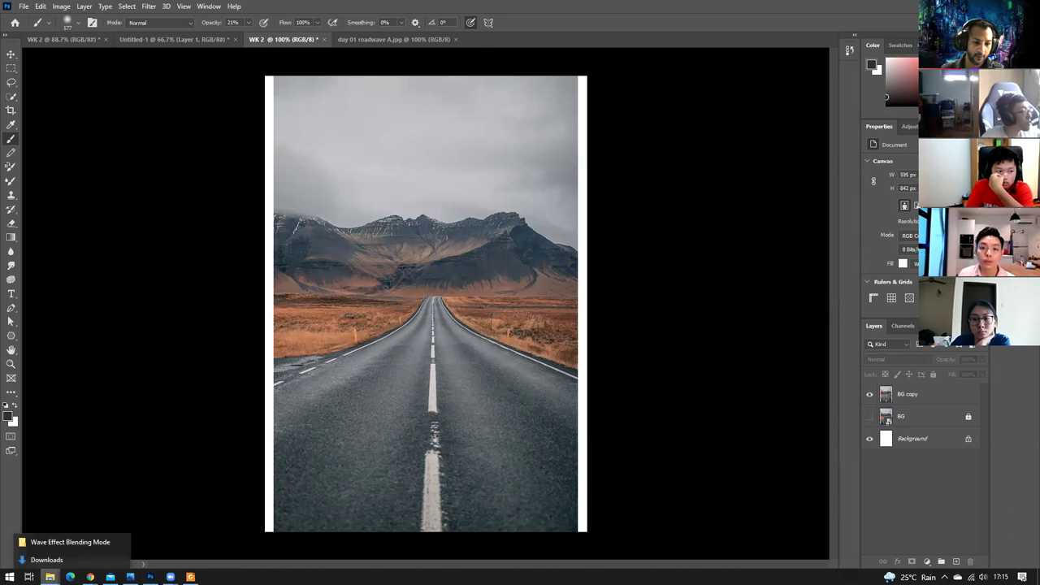
left_click(61, 542)
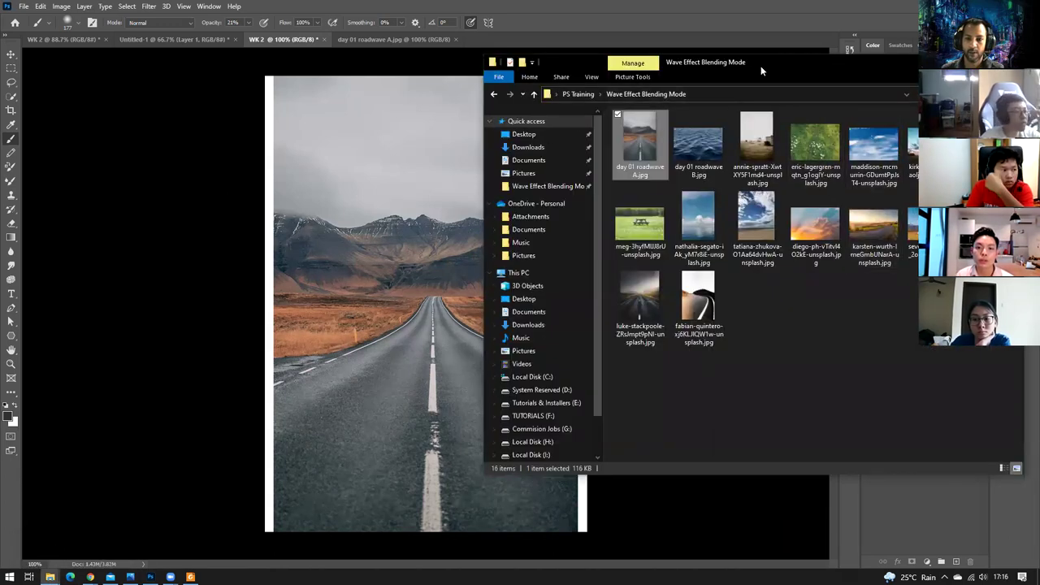
key("alt+Tab")
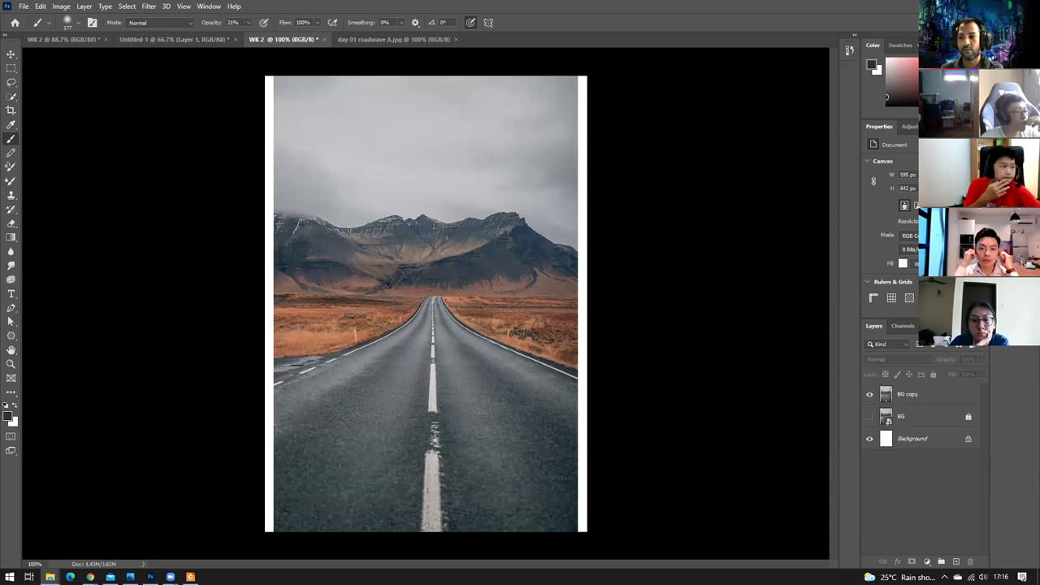
key("alt+Tab")
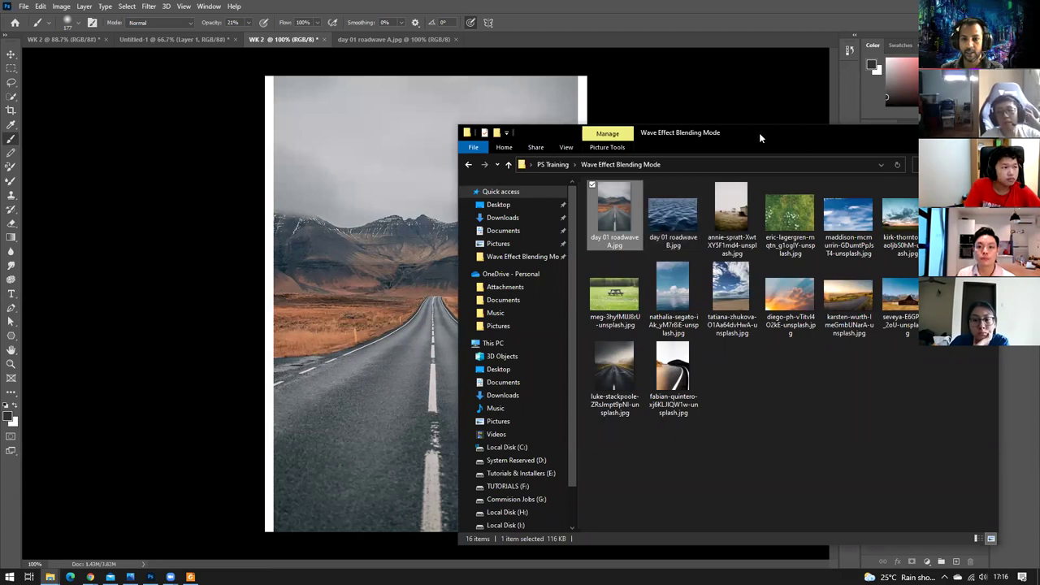
key("alt+Tab")
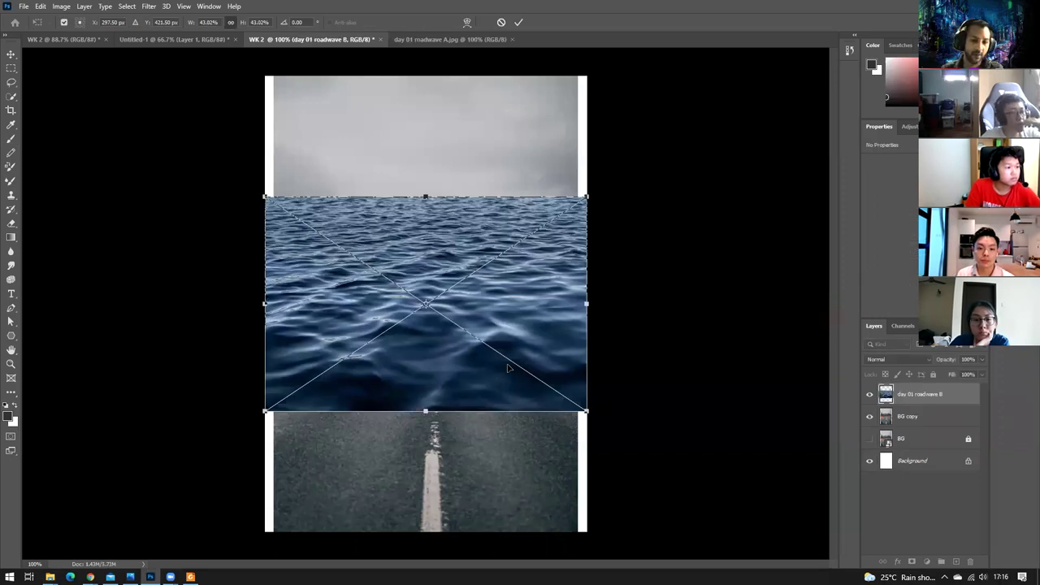
key("Return")
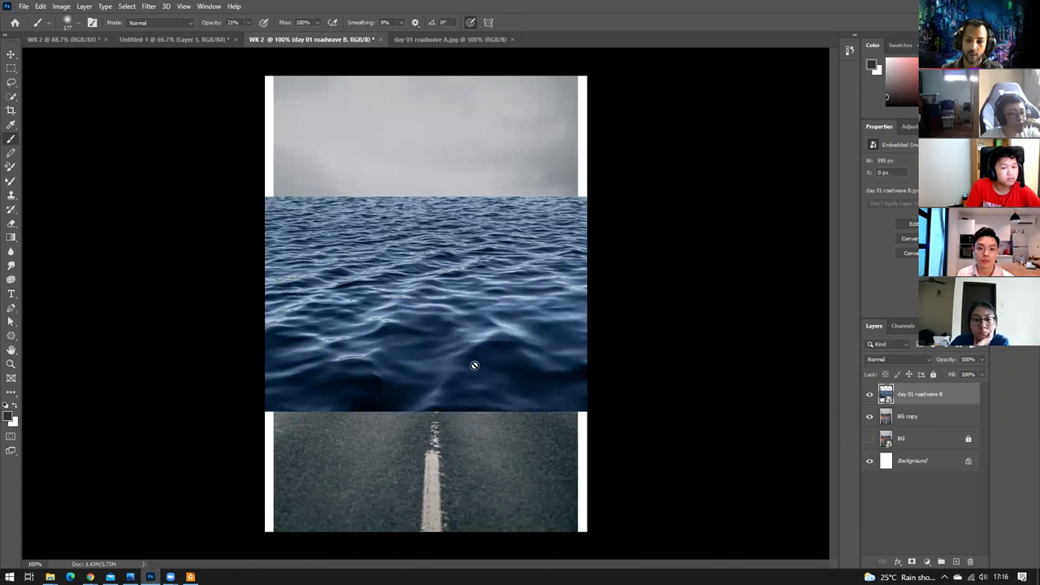
Move the placed sea image straight down until its lower edge meets the bottom edge of the canvas.
key("v")
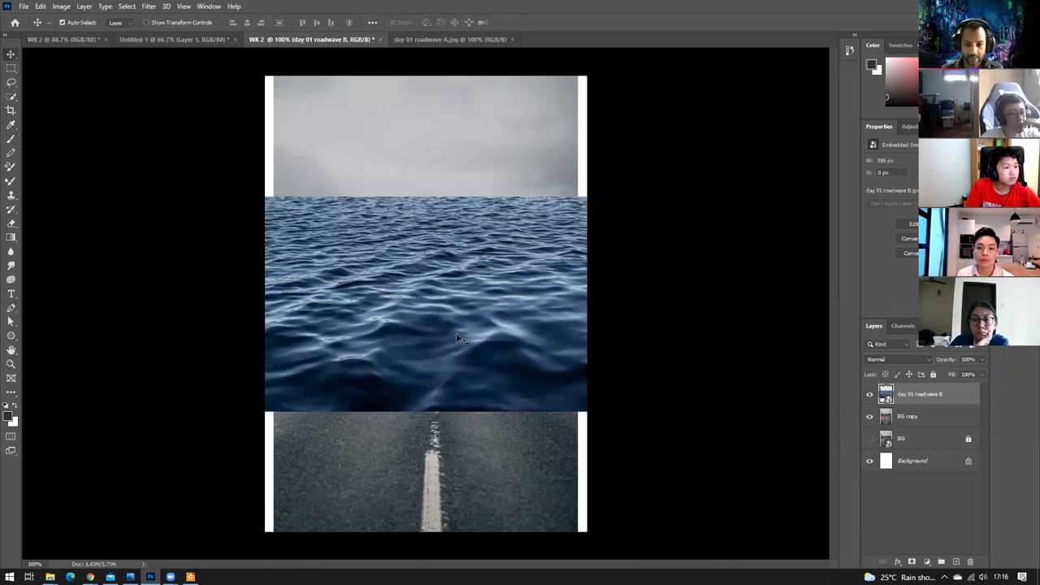
left_click_drag(460, 309, 484, 403)
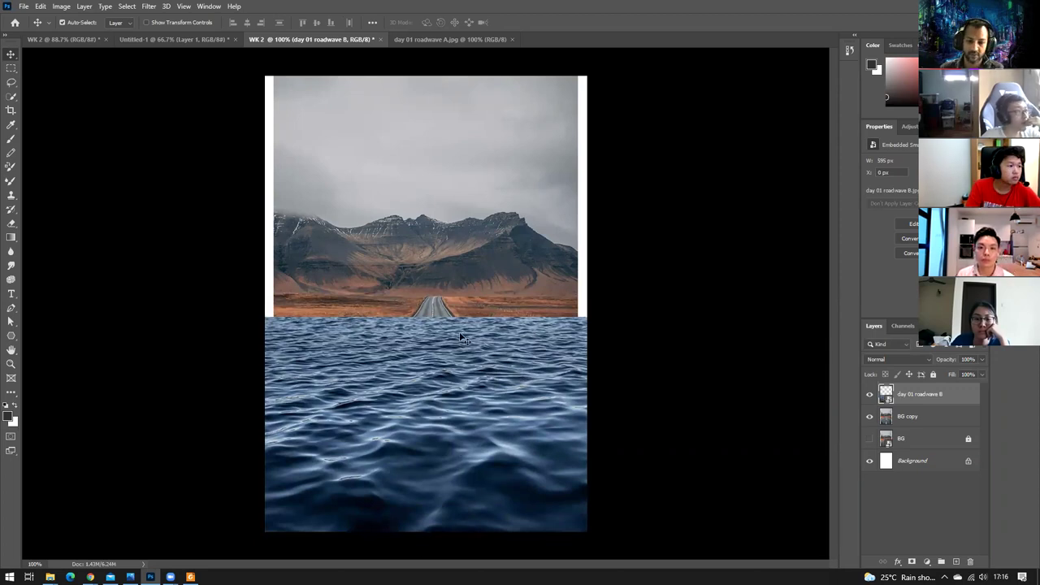
mouse_move(424, 375)
left_mouse_down()
mouse_move(424, 293)
mouse_move(424, 400)
mouse_move(424, 362)
mouse_move(427, 377)
left_mouse_up()
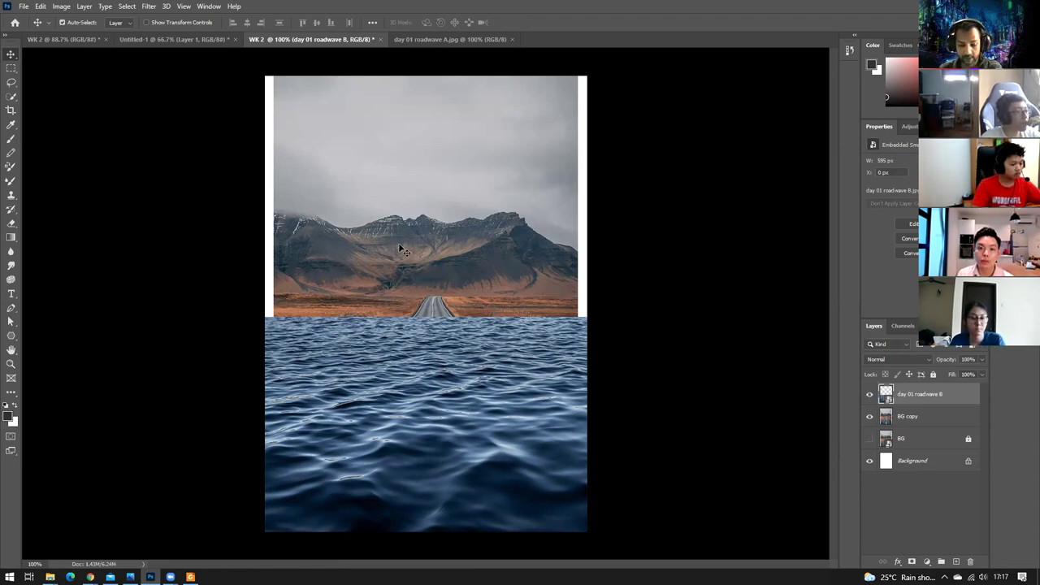
Free-transform the sea layer to about 44.21% width and 48.83% height, with its upper edge at the horizon where the road begins.
key("ctrl+t")
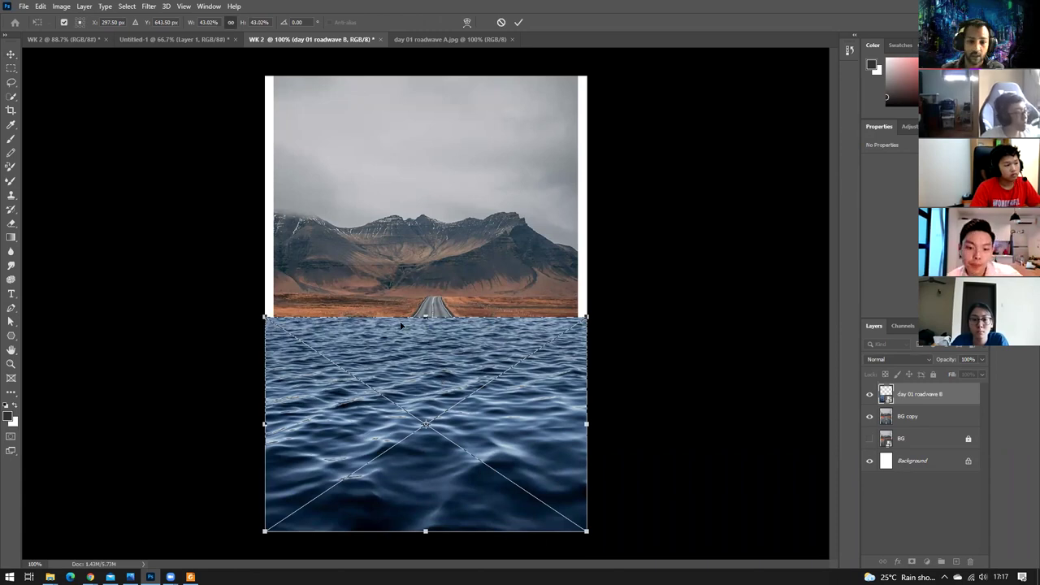
left_click_drag(425, 317, 447, 301)
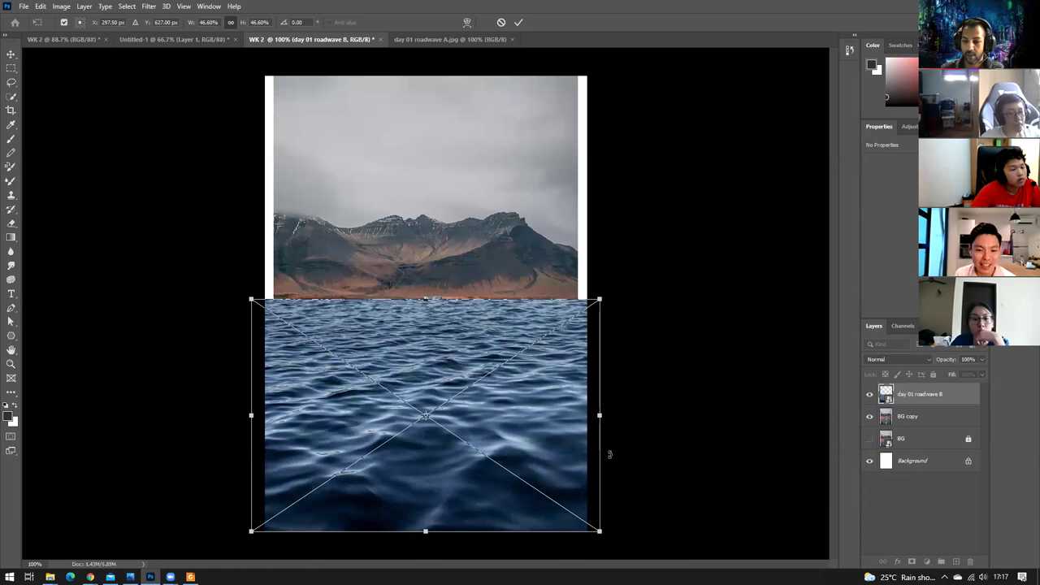
key("ctrl+z")
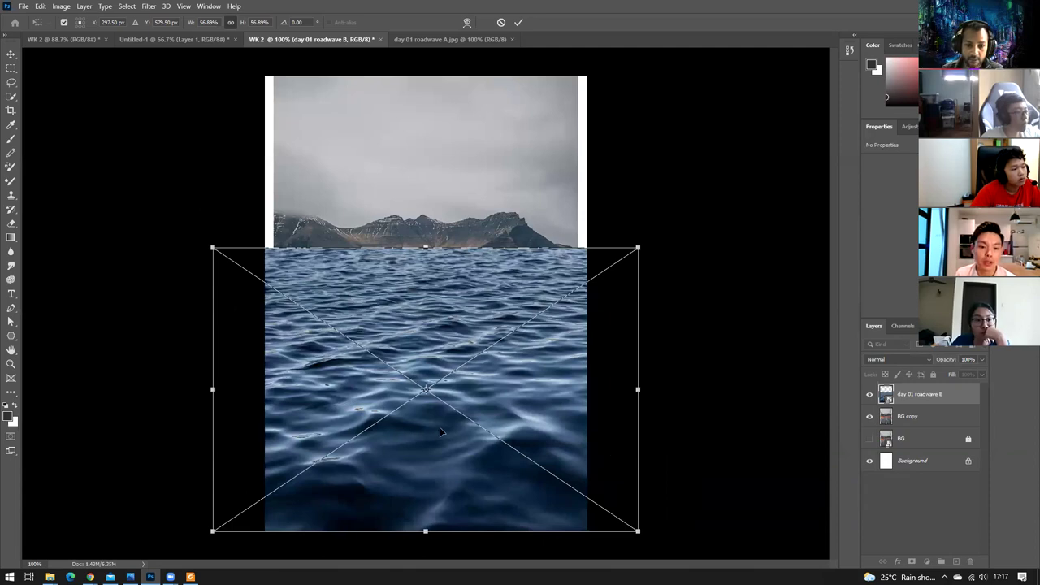
left_click_drag(425, 247, 425, 291)
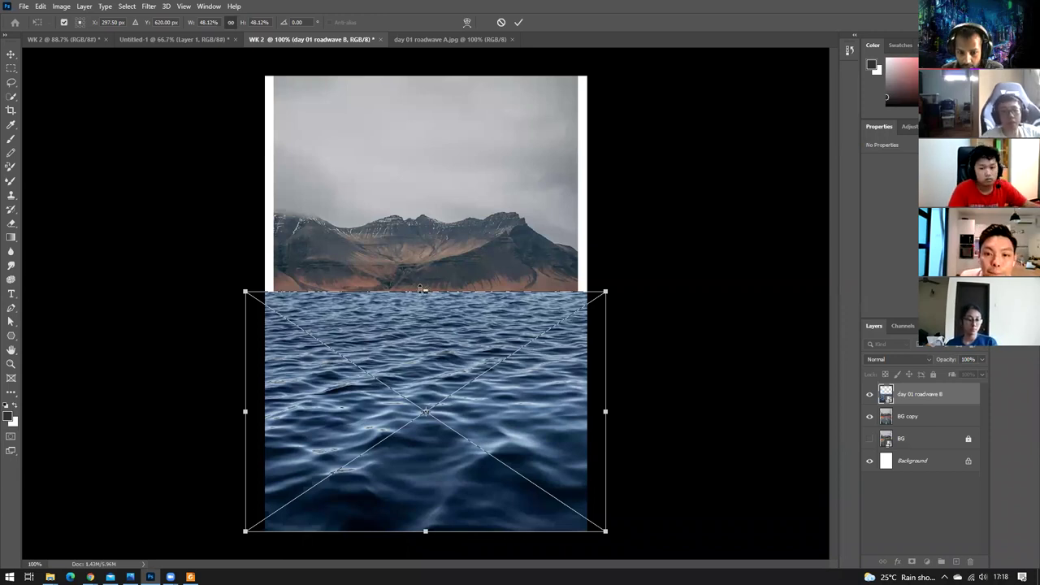
left_click_drag(425, 290, 430, 266)
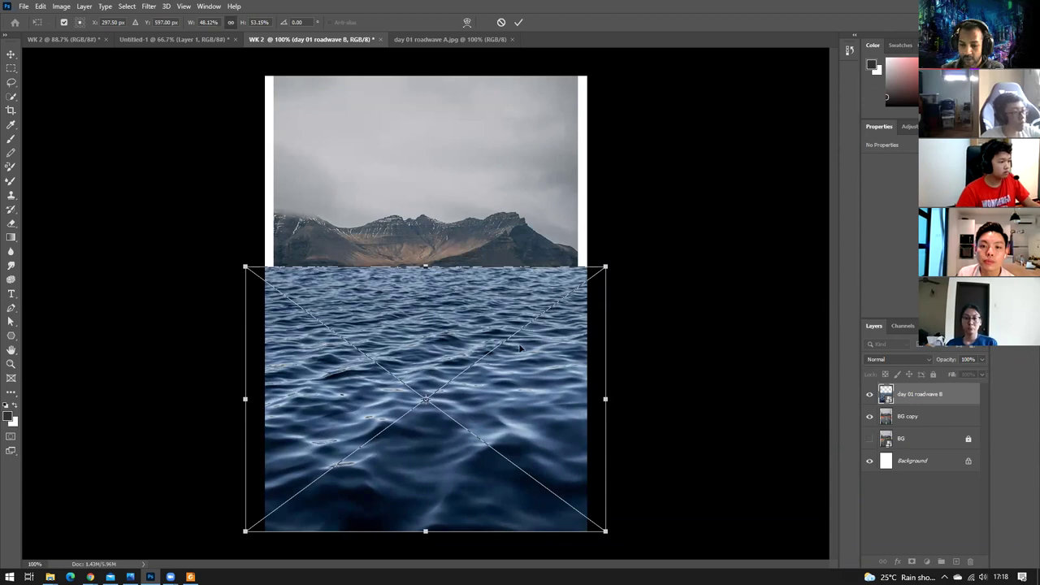
left_click_drag(605, 266, 575, 291)
mouse_move(521, 322)
left_mouse_down()
mouse_move(515, 341)
mouse_move(515, 328)
left_mouse_up()
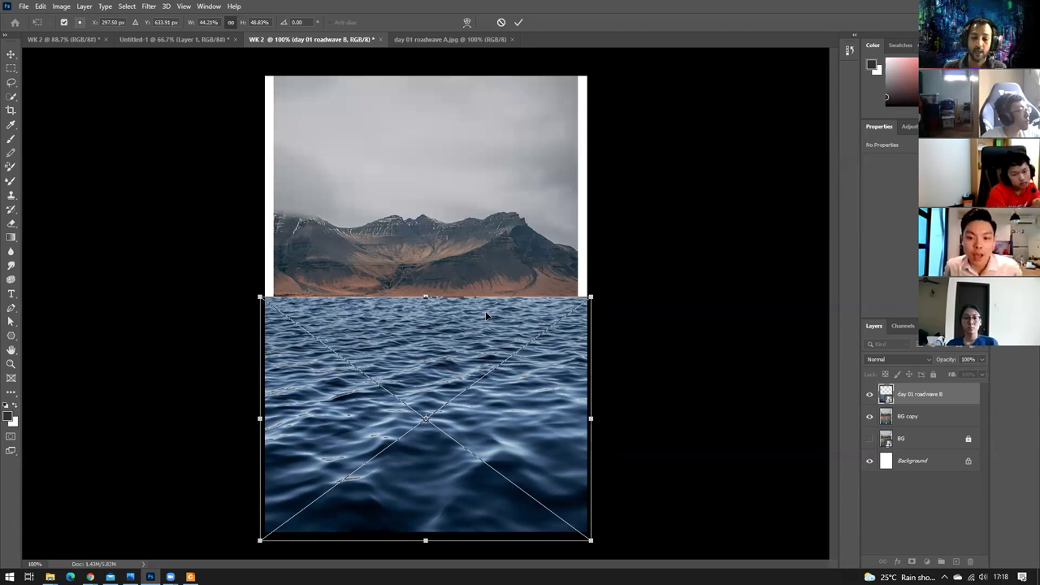
key("Return")
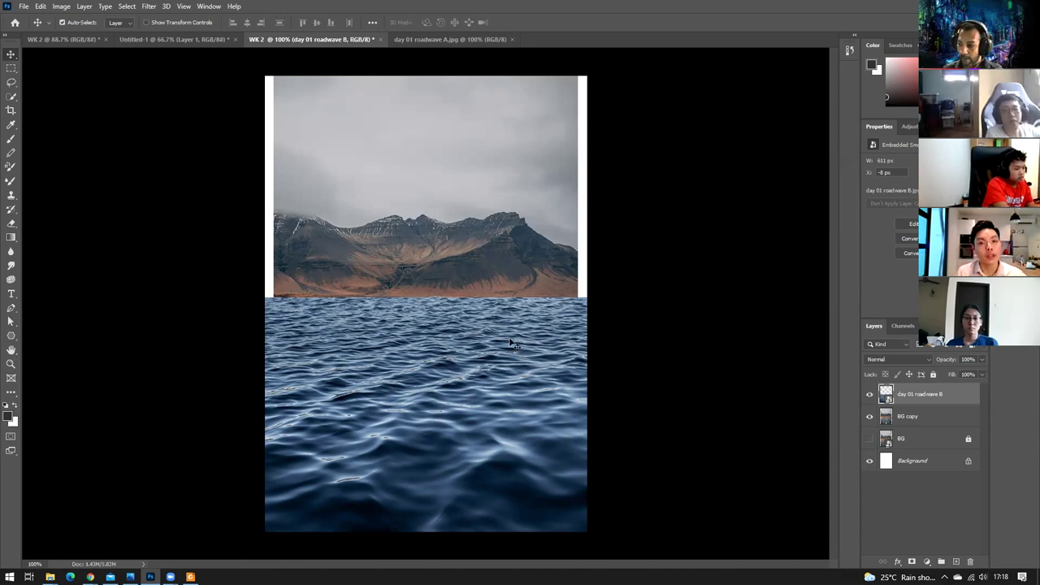
Set the blend mode of the day 01 roadwave B layer to Overlay.
left_click(887, 345)
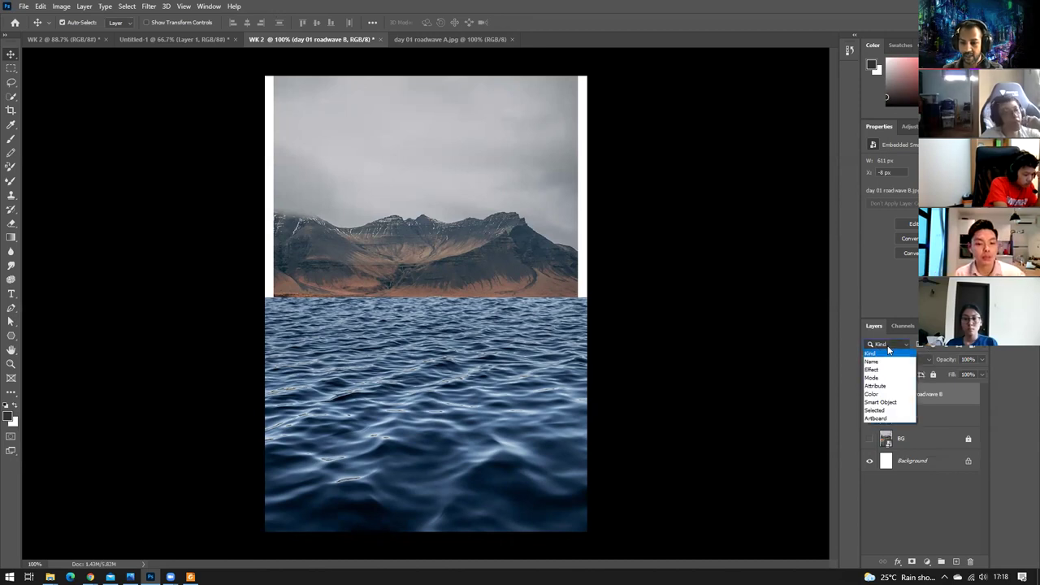
left_click(888, 350)
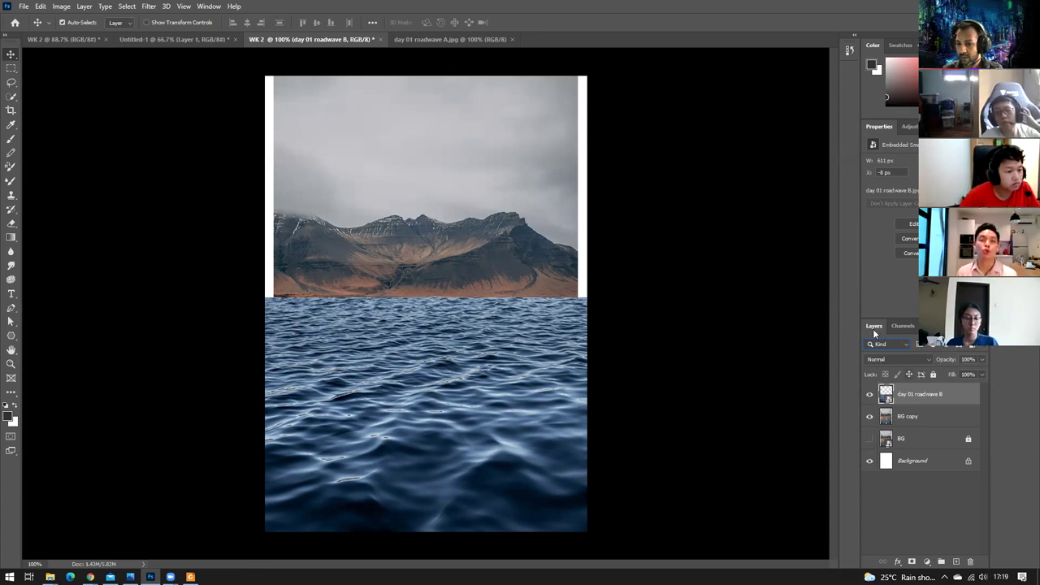
left_click(924, 360)
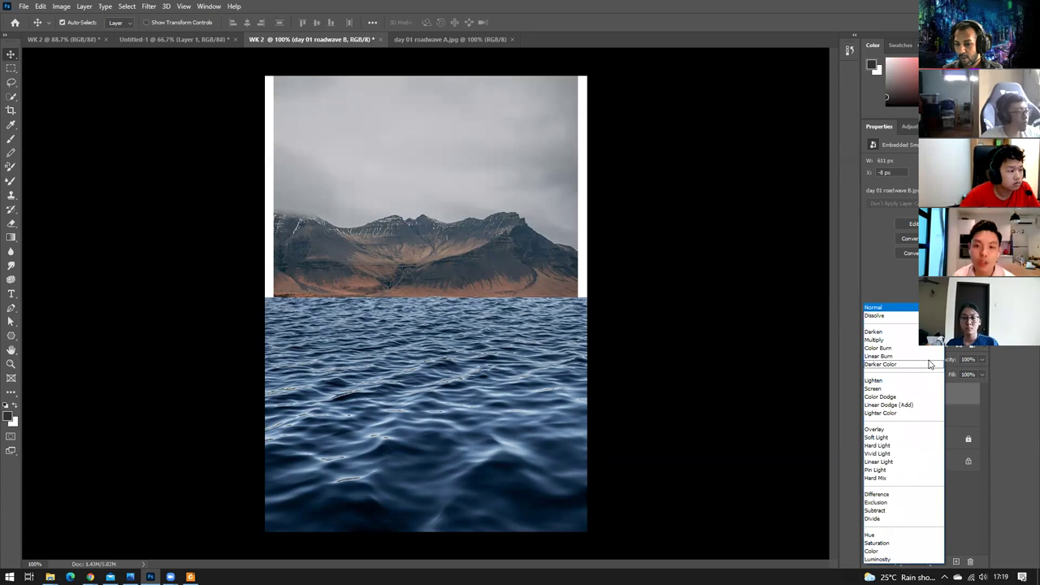
left_click(887, 429)
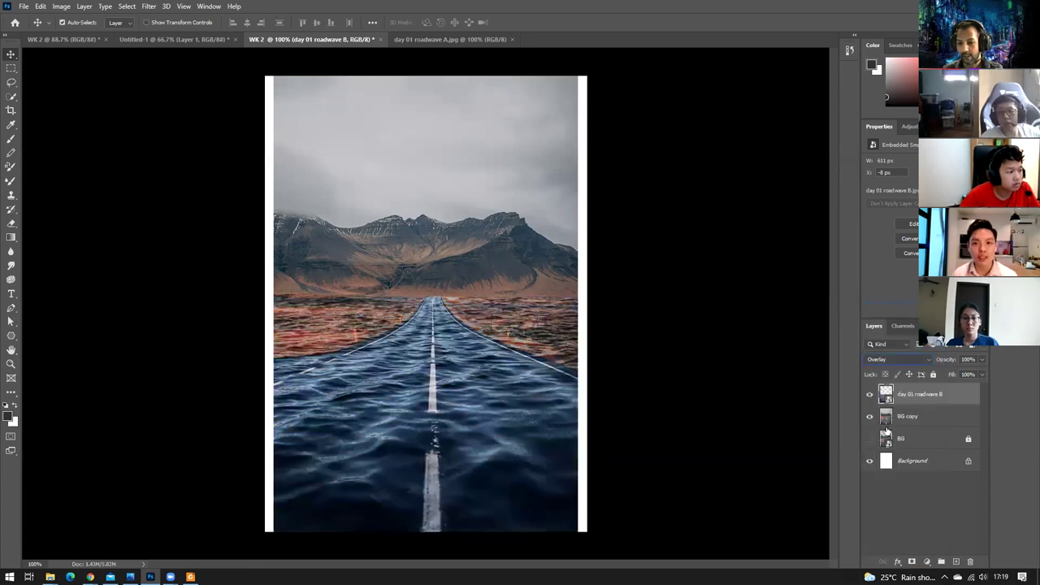
Add a layer mask to the day 01 roadwave B layer and set the Brush tool's opacity to 100%.
left_click(922, 493)
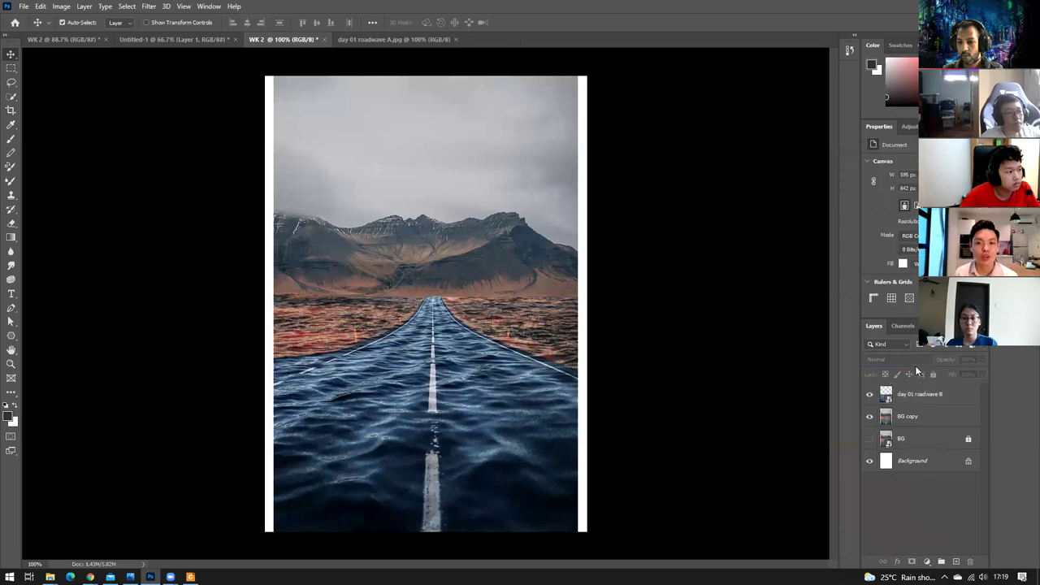
left_click(908, 394)
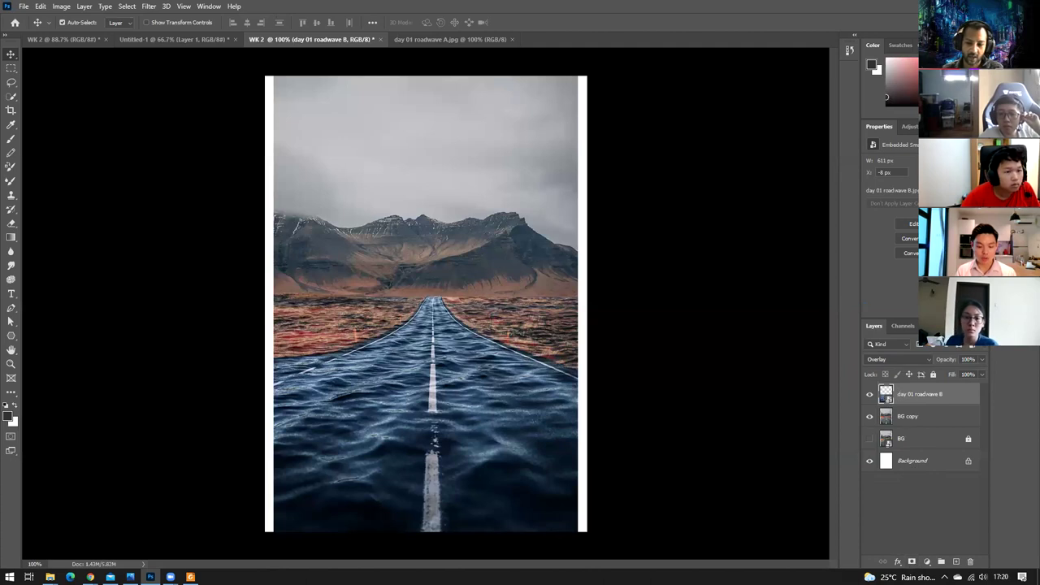
left_click(912, 562)
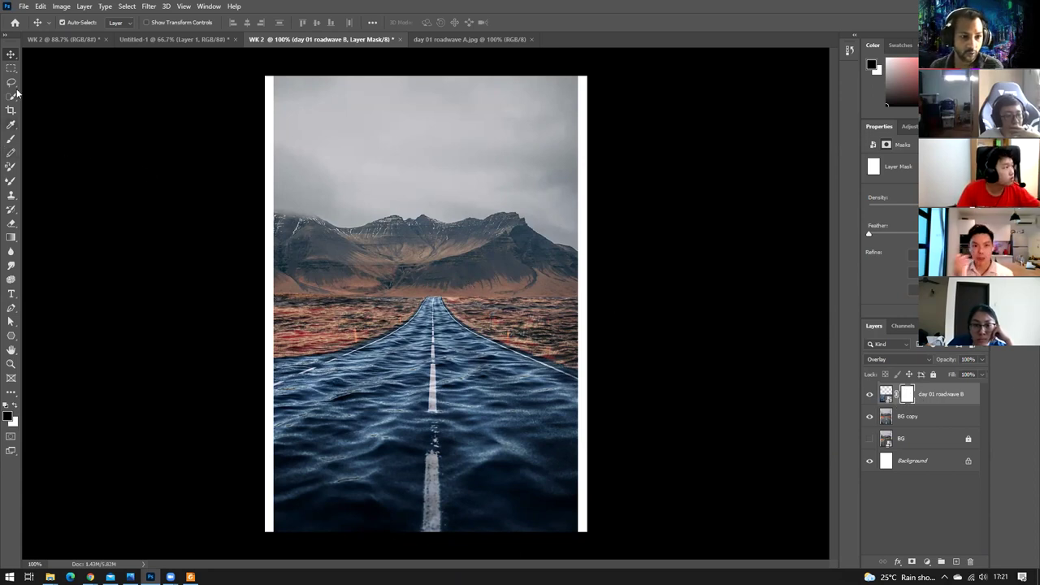
left_click(12, 142)
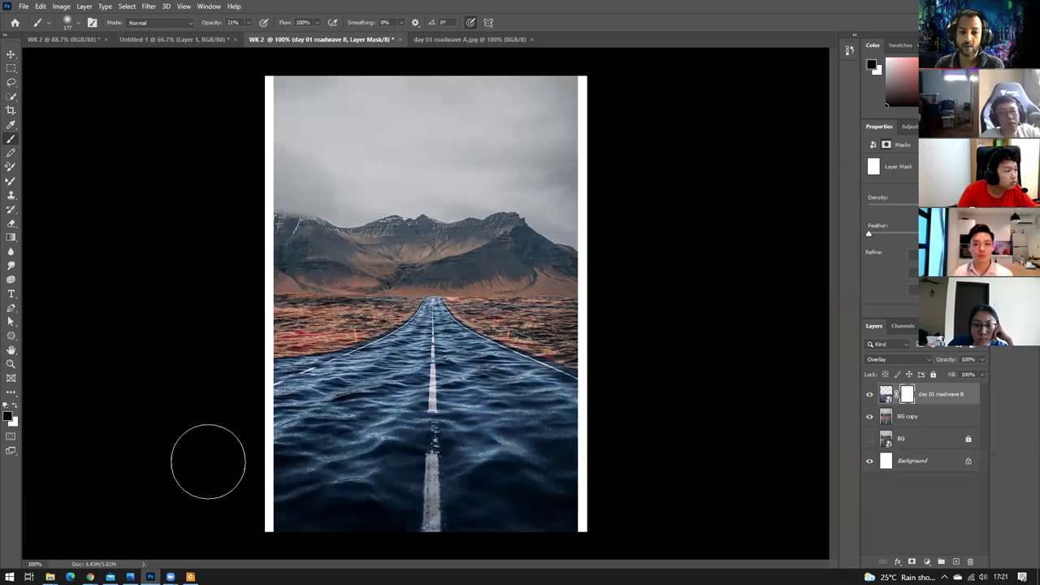
left_click(249, 22)
left_click_drag(249, 38, 287, 37)
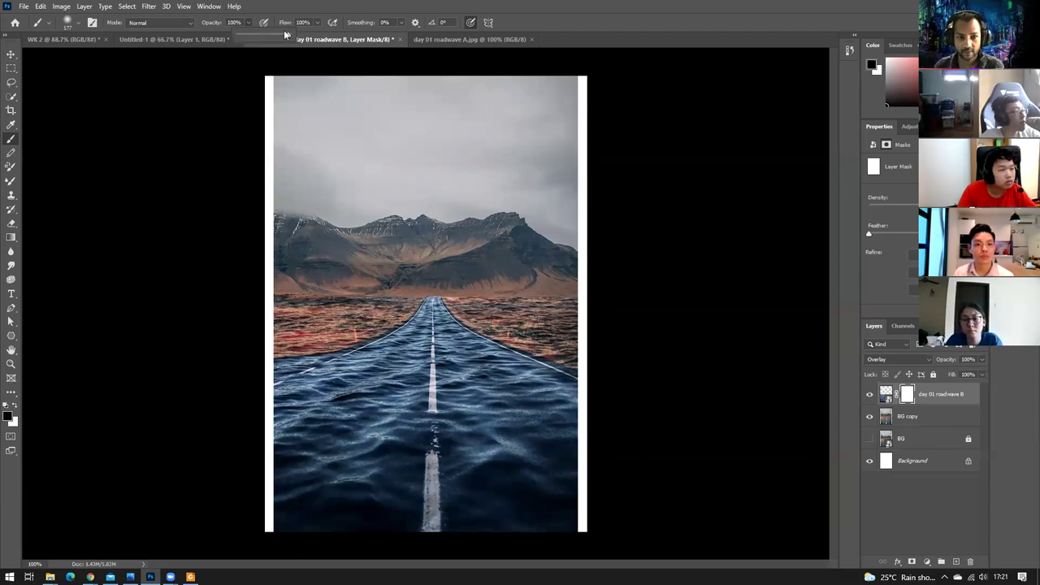
Paint the mask black over the grassland on both sides of the road and white over the road's edges.
left_click(388, 299)
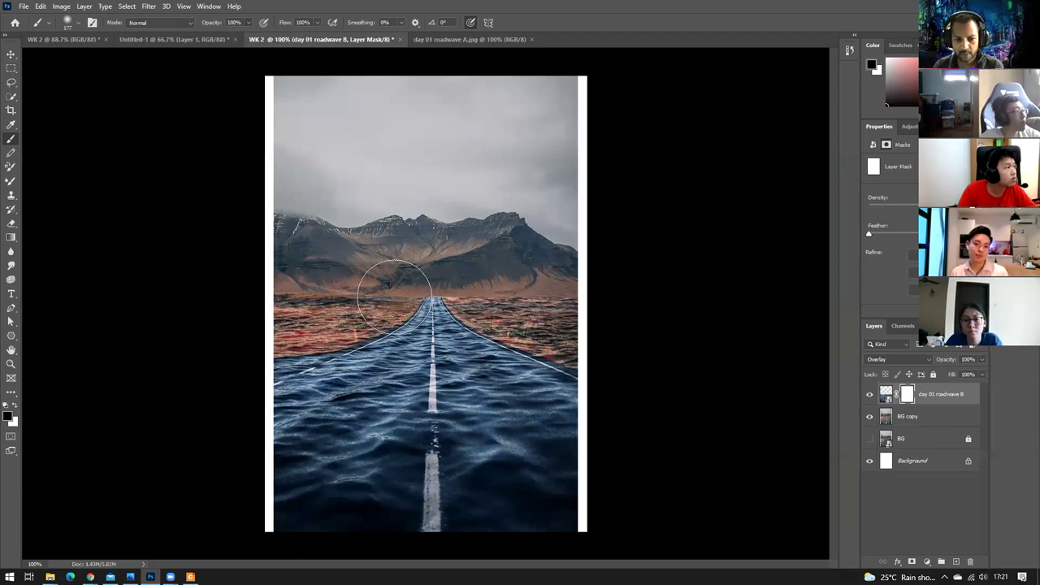
left_click_drag(354, 315, 260, 325)
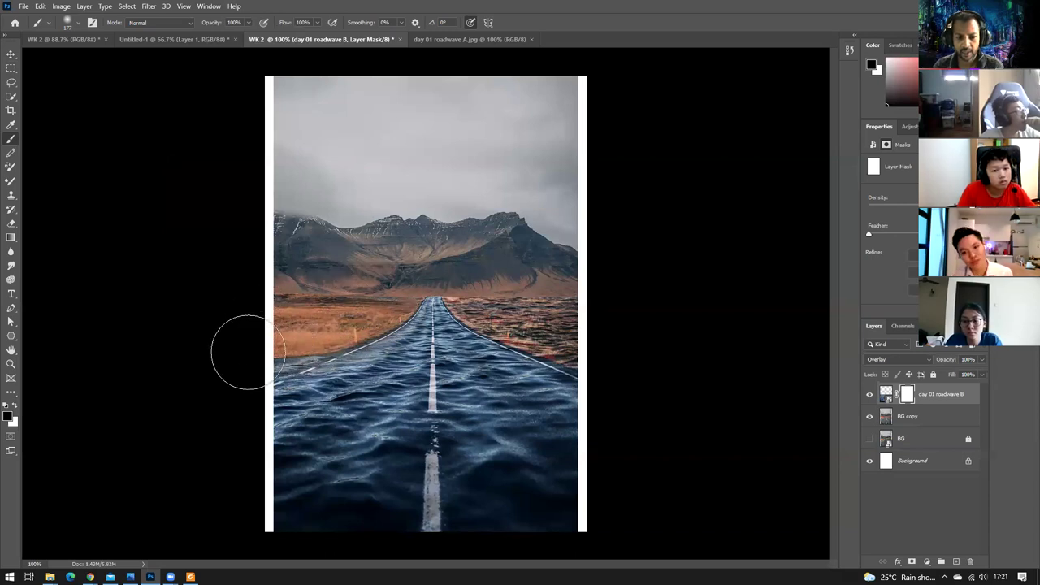
mouse_move(495, 295)
left_mouse_down()
mouse_move(593, 336)
mouse_move(534, 298)
mouse_move(560, 326)
left_mouse_up()
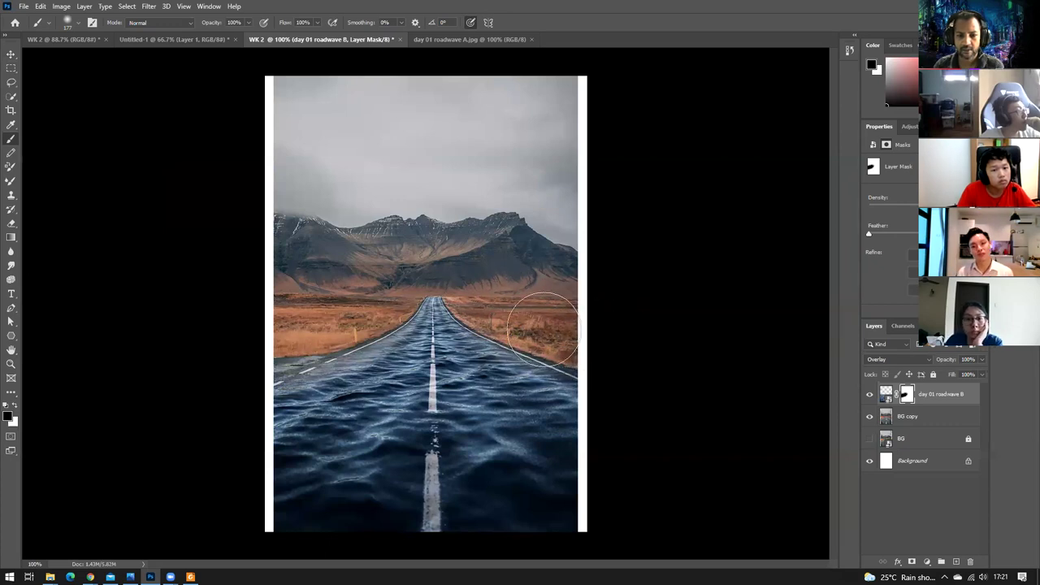
mouse_move(604, 292)
left_mouse_down()
mouse_move(395, 283)
mouse_move(263, 314)
mouse_move(307, 291)
left_mouse_up()
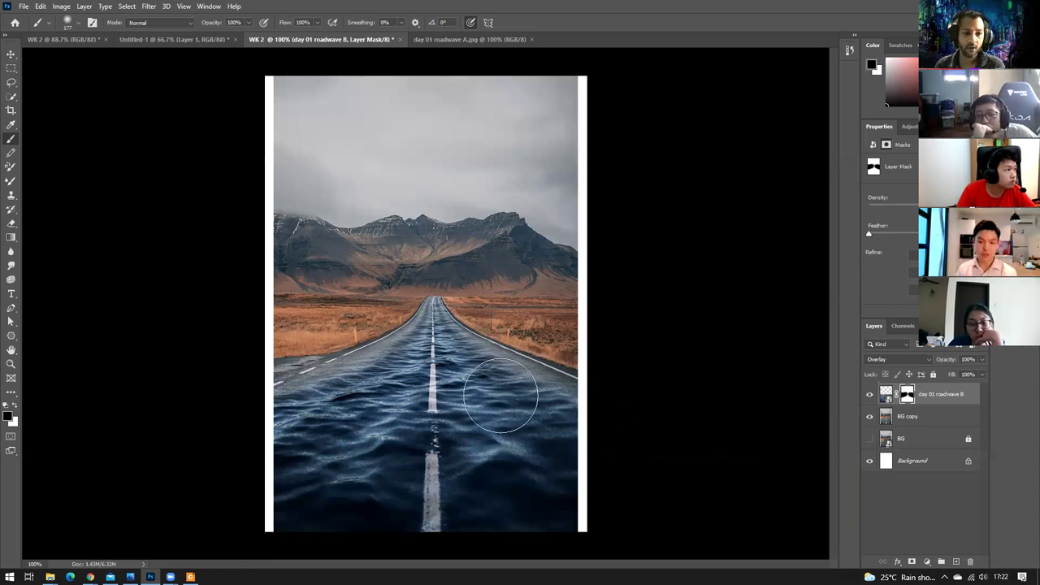
left_click(13, 411)
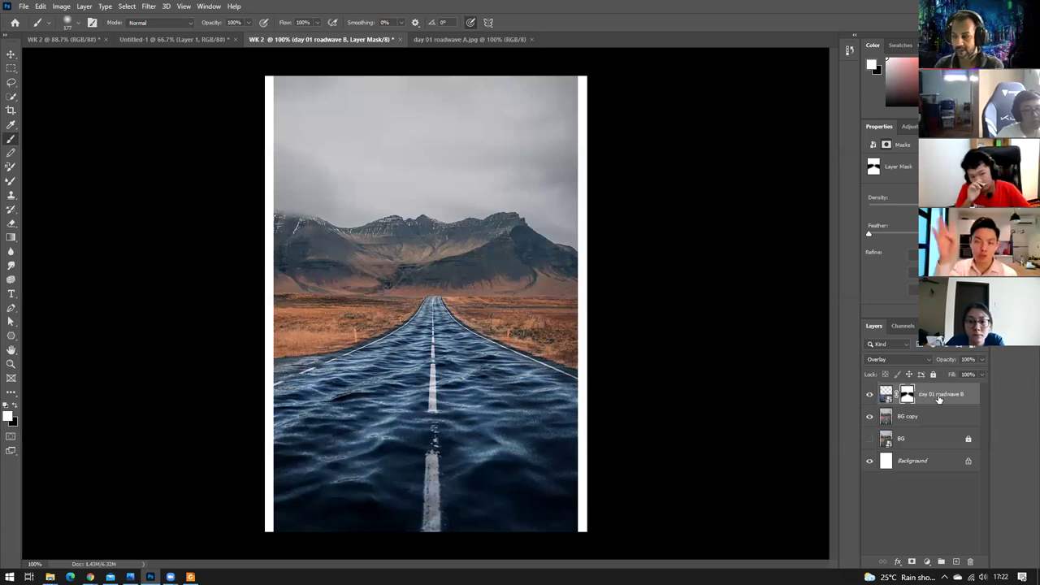
Delete the layer mask from the day 01 roadwave B layer.
left_click(937, 505)
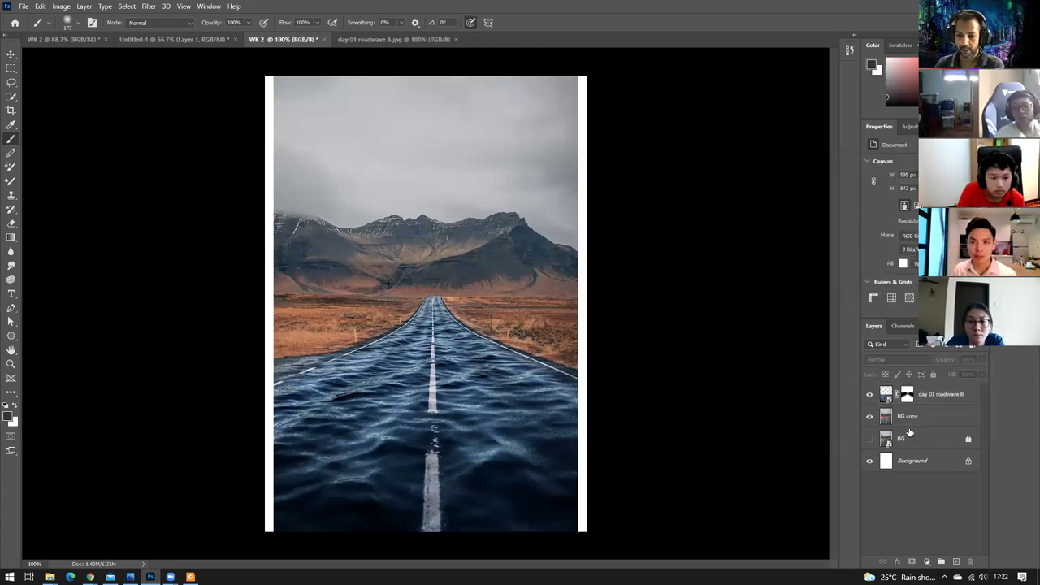
left_click(906, 395)
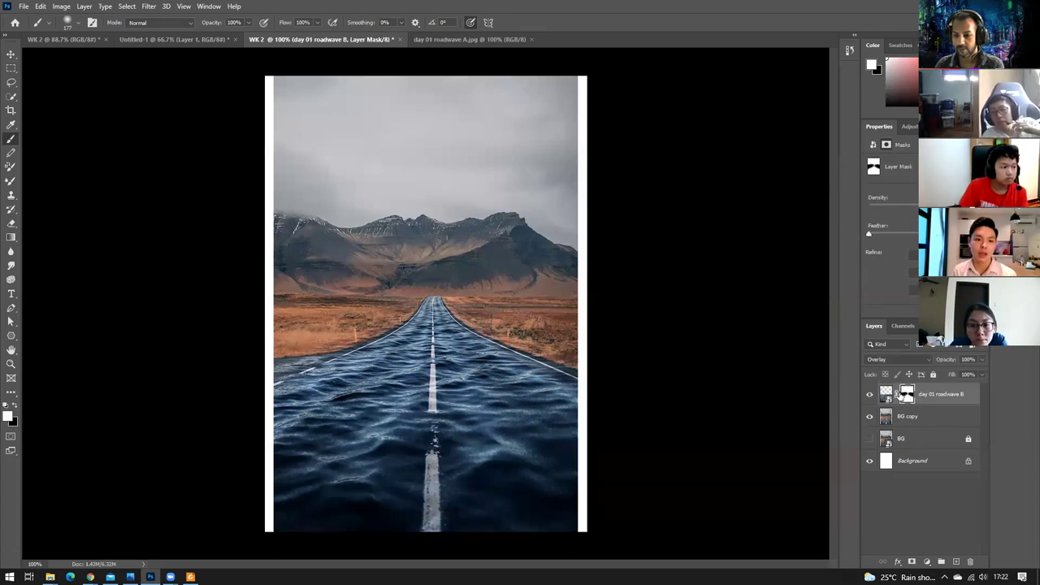
left_click_drag(907, 398, 971, 561)
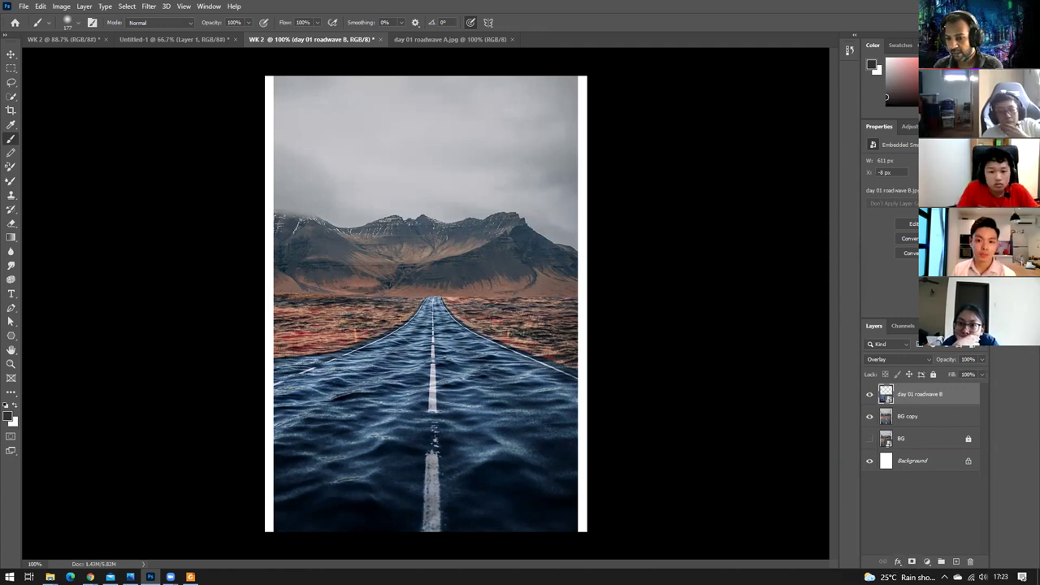
Add a fresh mask to the sea layer, painting black over the grassland on both sides and white back over the road's edges.
left_click(911, 562)
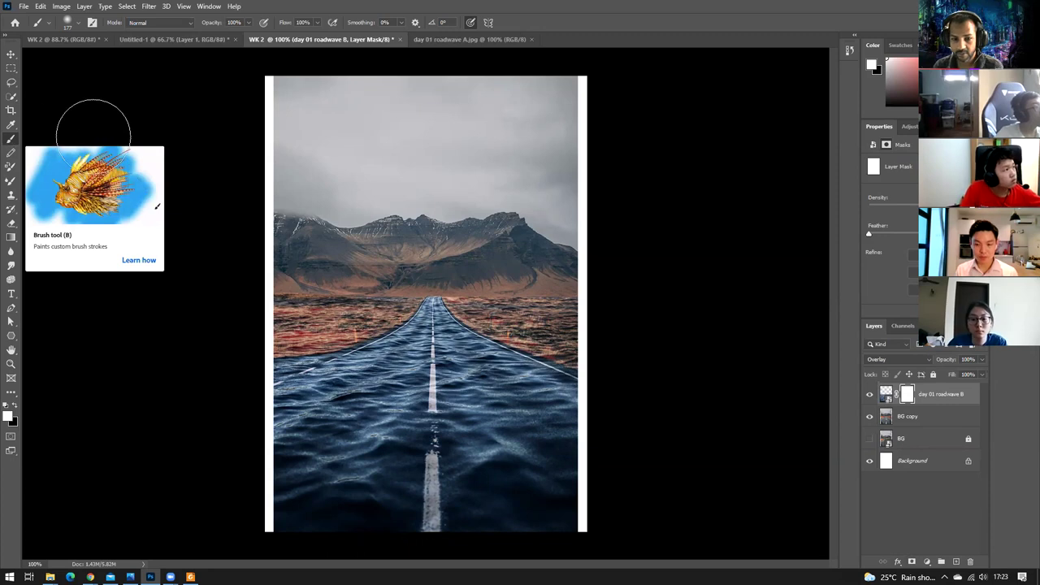
left_click(14, 407)
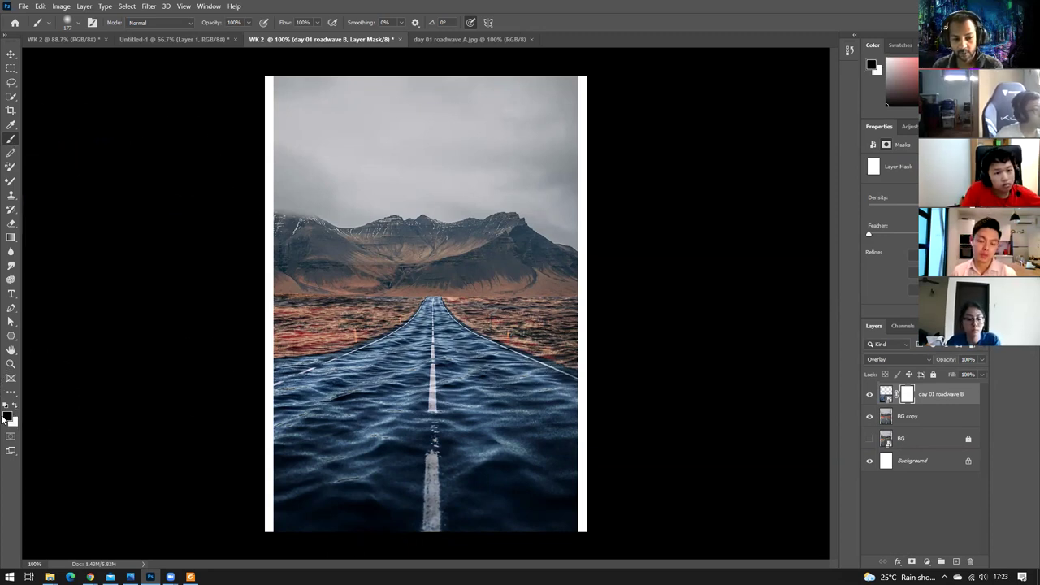
mouse_move(390, 311)
left_mouse_down()
mouse_move(393, 285)
mouse_move(376, 309)
mouse_move(245, 331)
left_mouse_up()
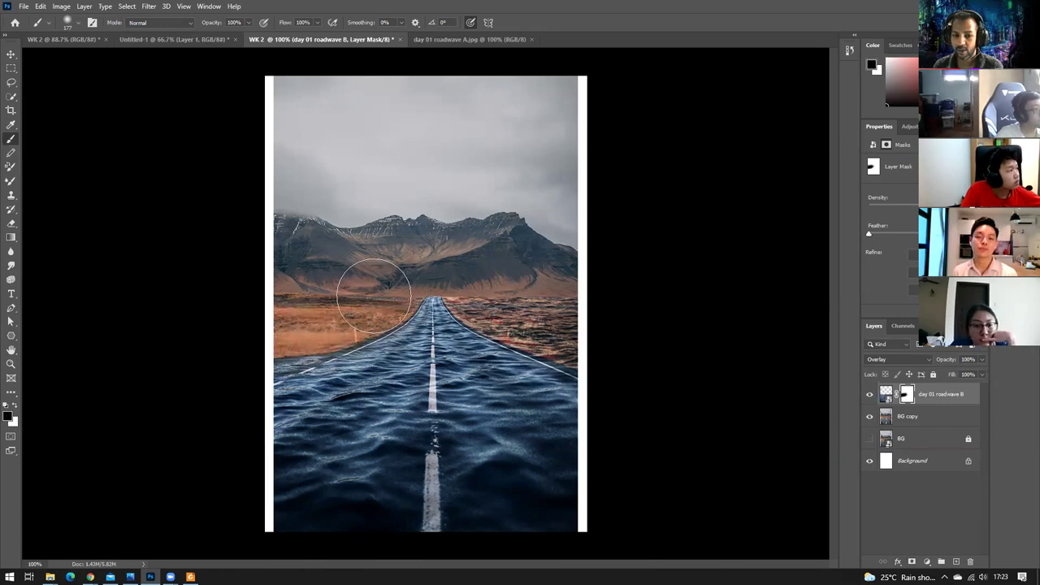
mouse_move(495, 273)
left_mouse_down()
mouse_move(598, 328)
mouse_move(499, 274)
left_mouse_up()
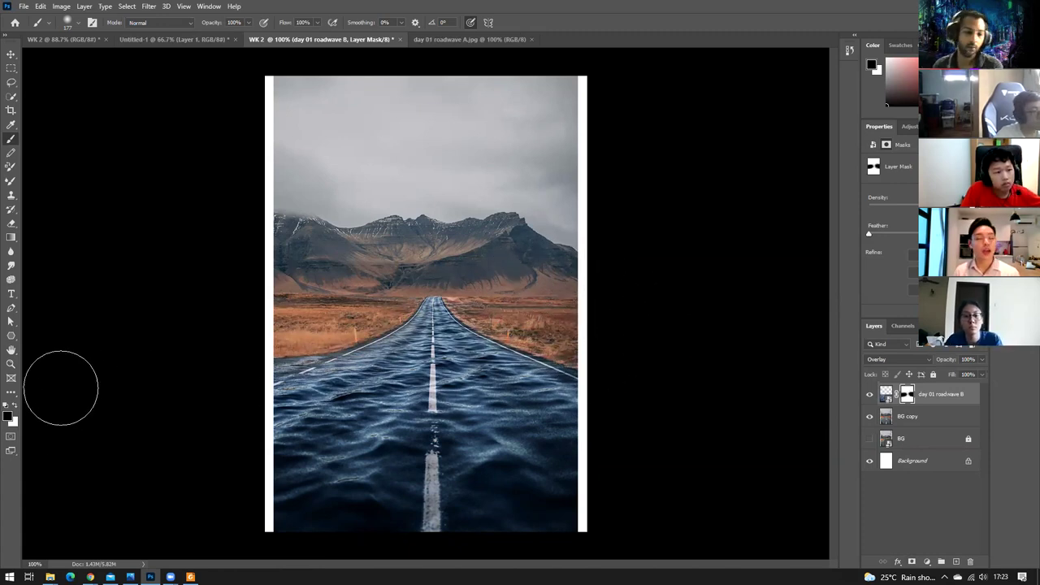
left_click(16, 406)
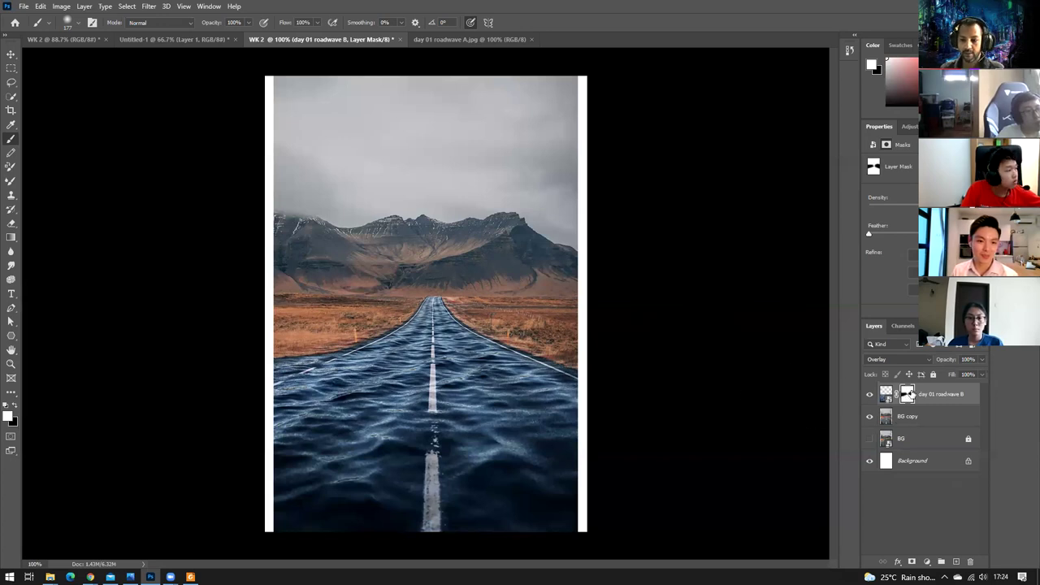
Duplicate the BG copy layer, move the duplicate above day 01 roadwave B and hide it.
left_click(911, 419)
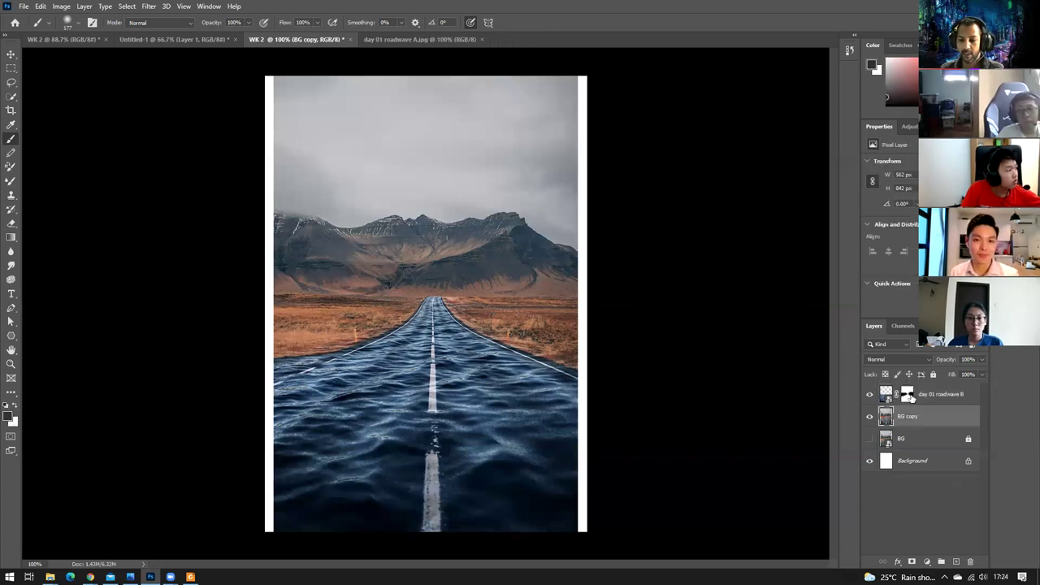
left_click(907, 395)
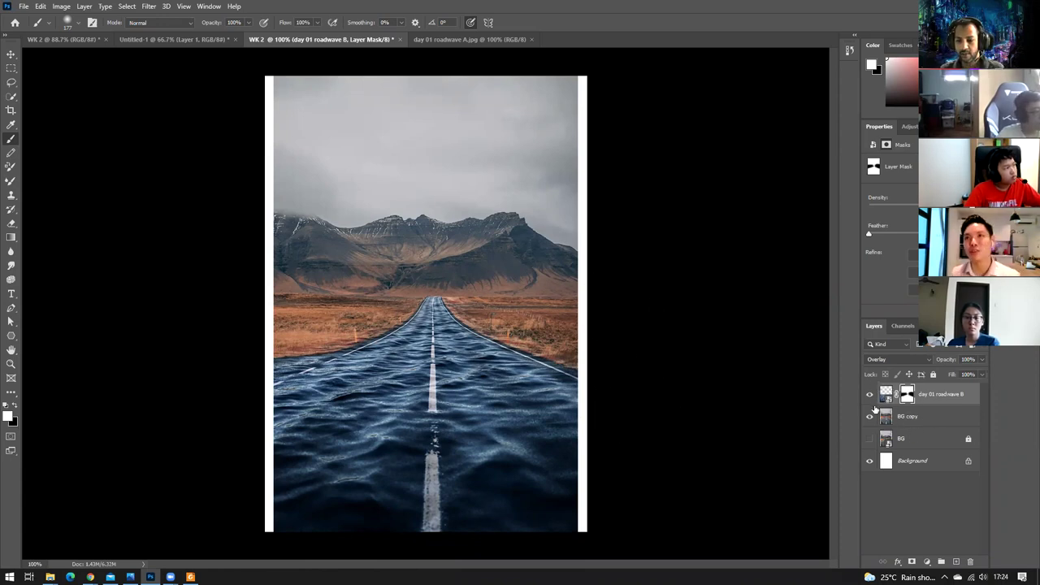
left_click(924, 420)
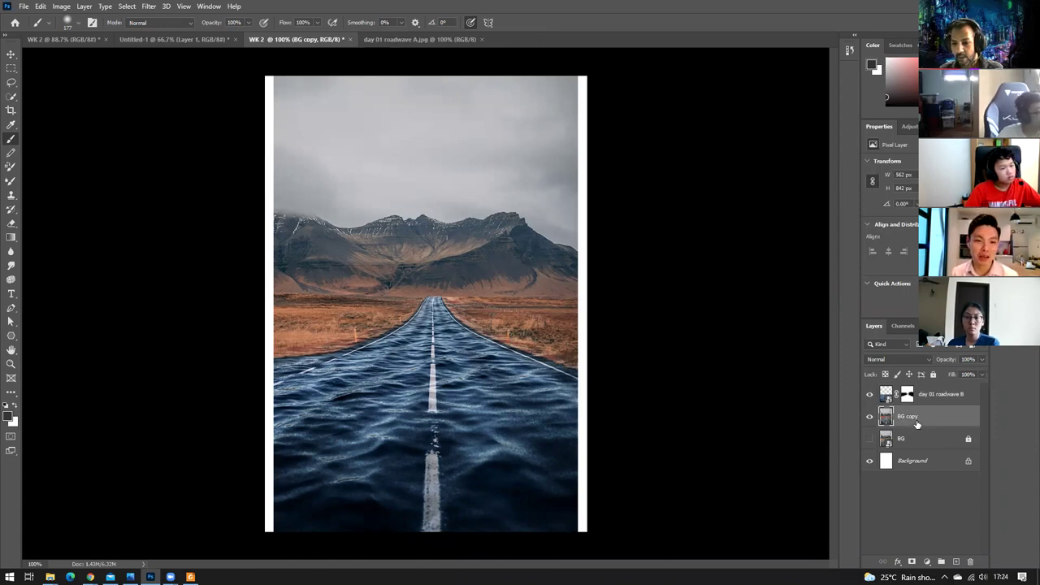
left_click_drag(916, 423, 956, 562)
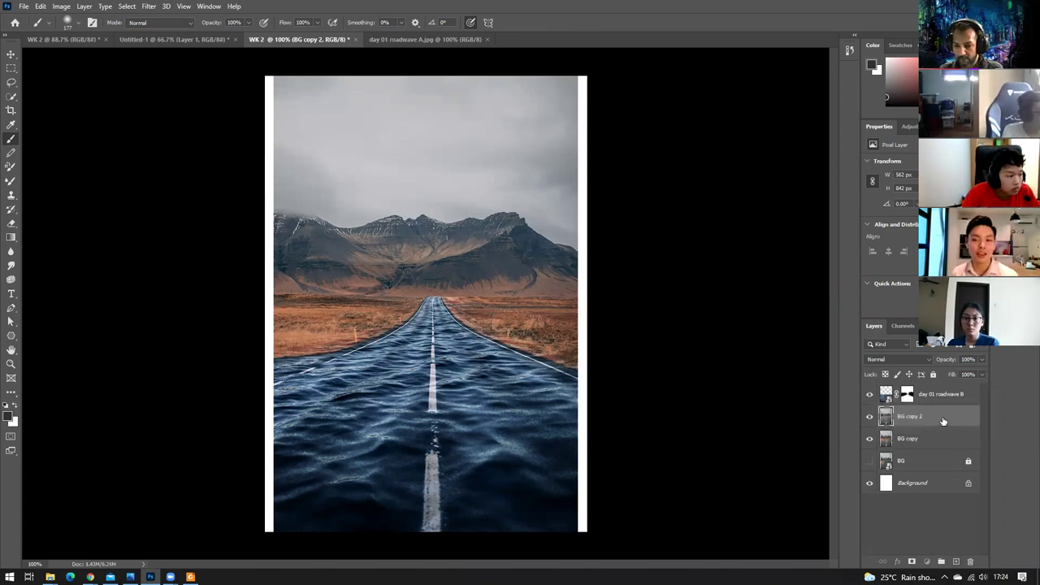
left_click_drag(942, 420, 938, 386)
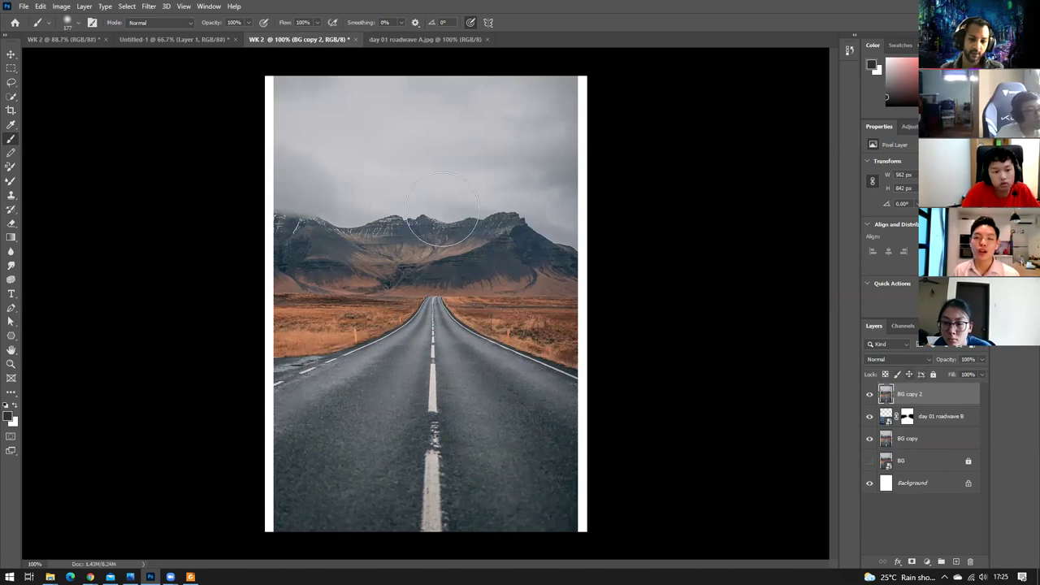
left_click(869, 395)
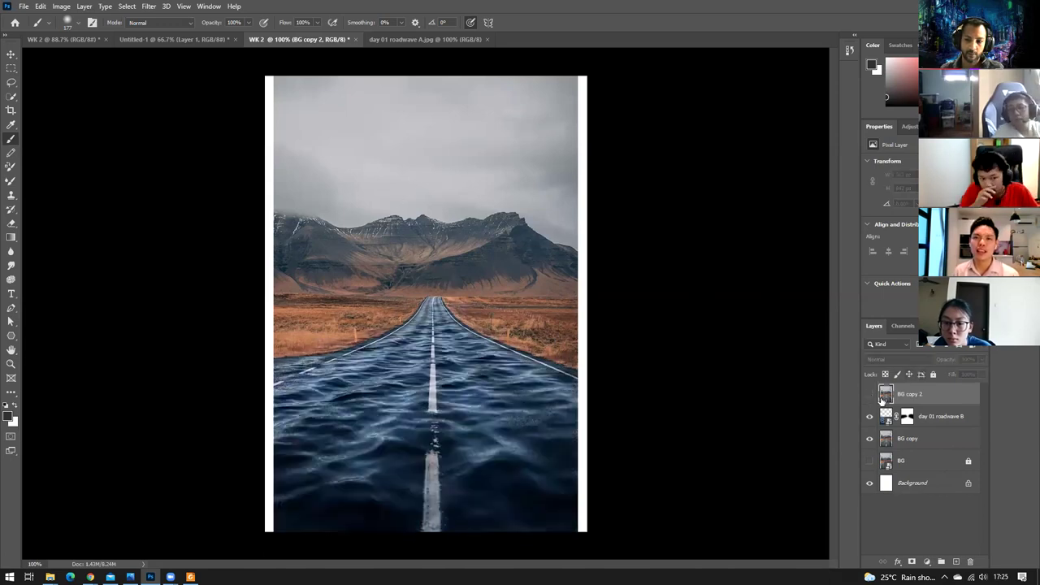
left_click(942, 518)
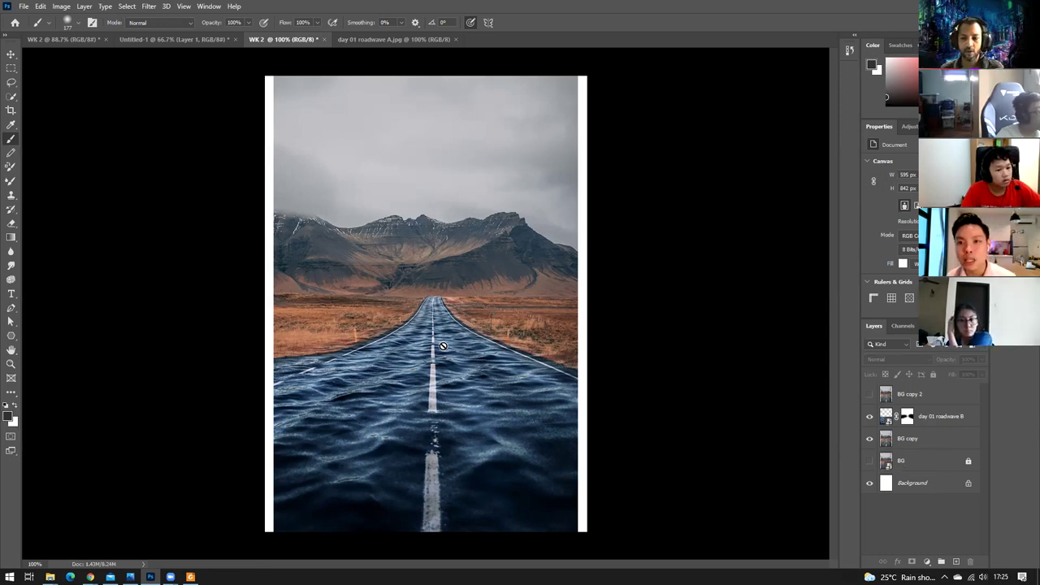
Unlock and relock the BG layer, and try to brush on it while declining to rasterize its smart object.
left_click(966, 462)
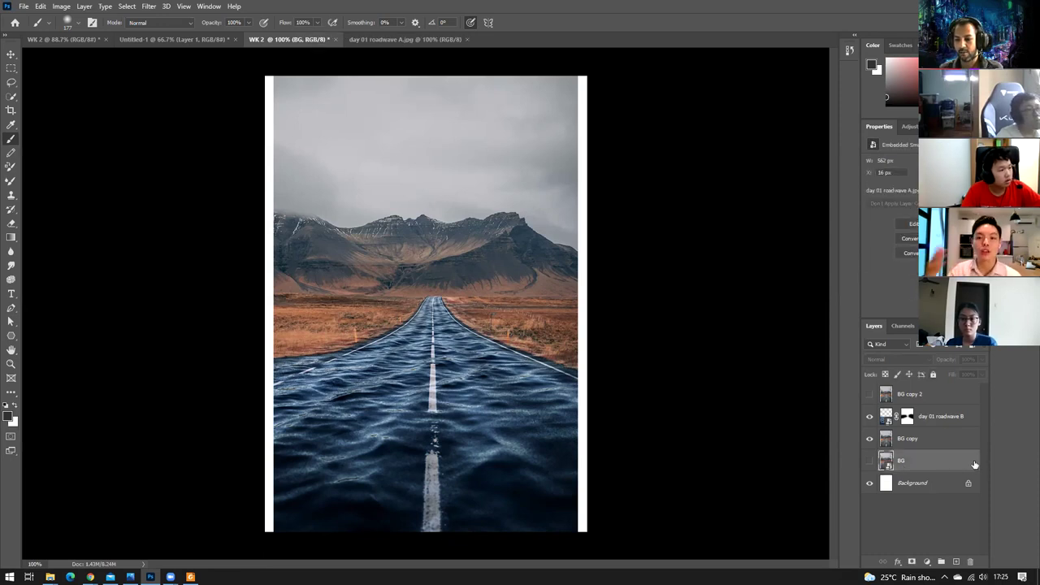
left_click(933, 374)
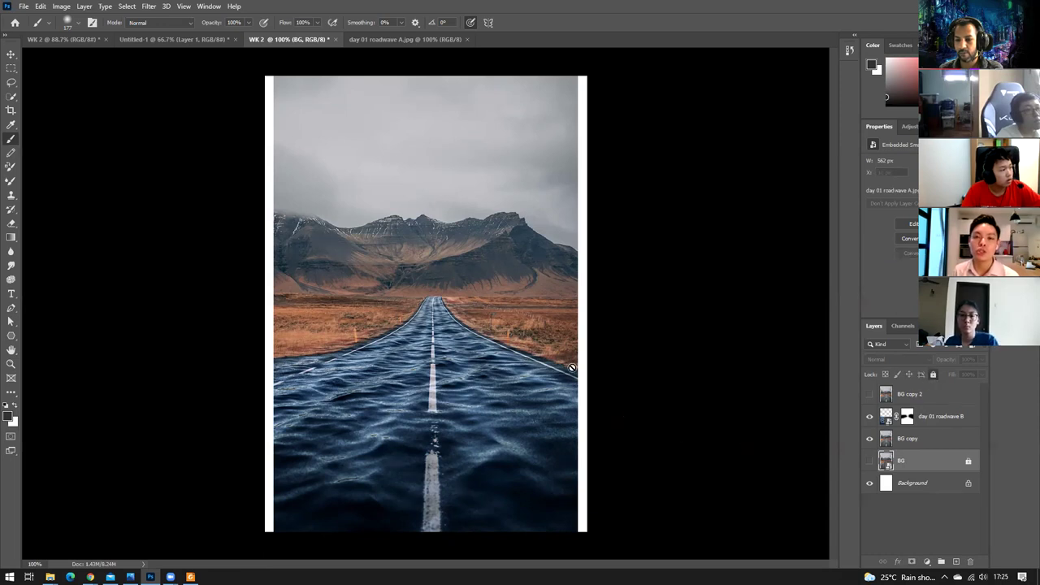
left_click(477, 383)
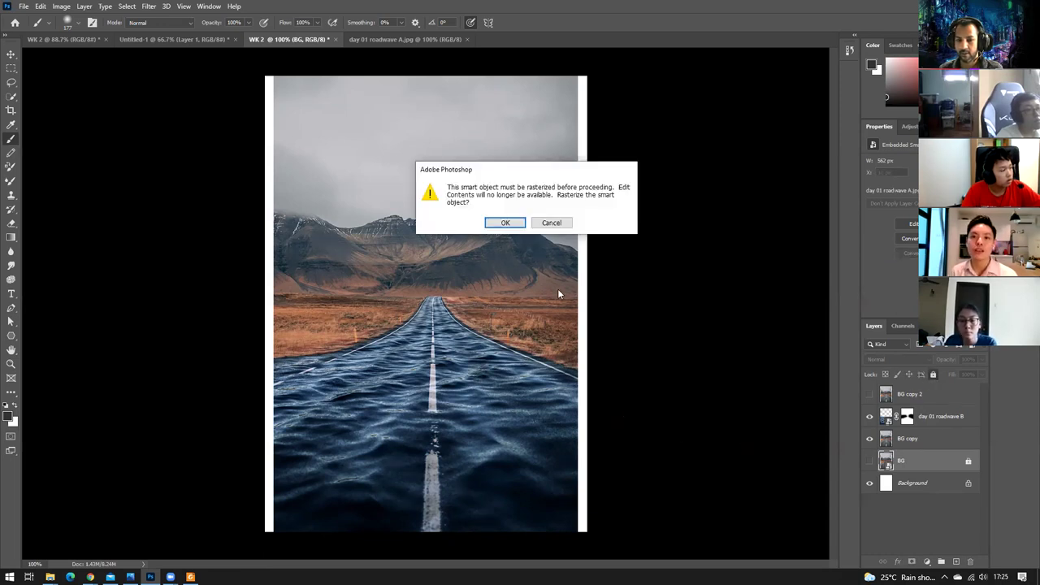
left_click(550, 225)
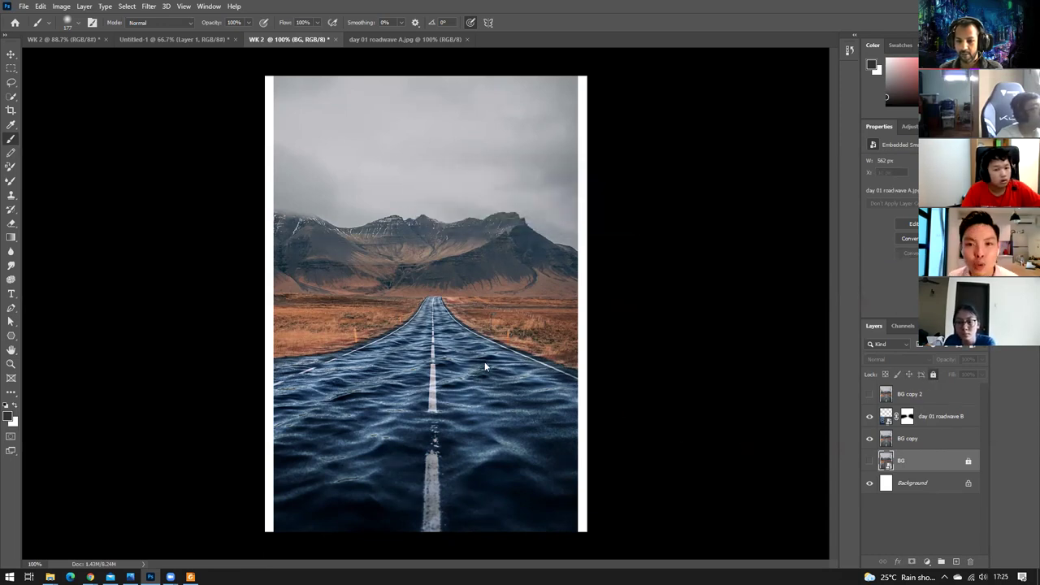
left_click(531, 376)
left_click(559, 222)
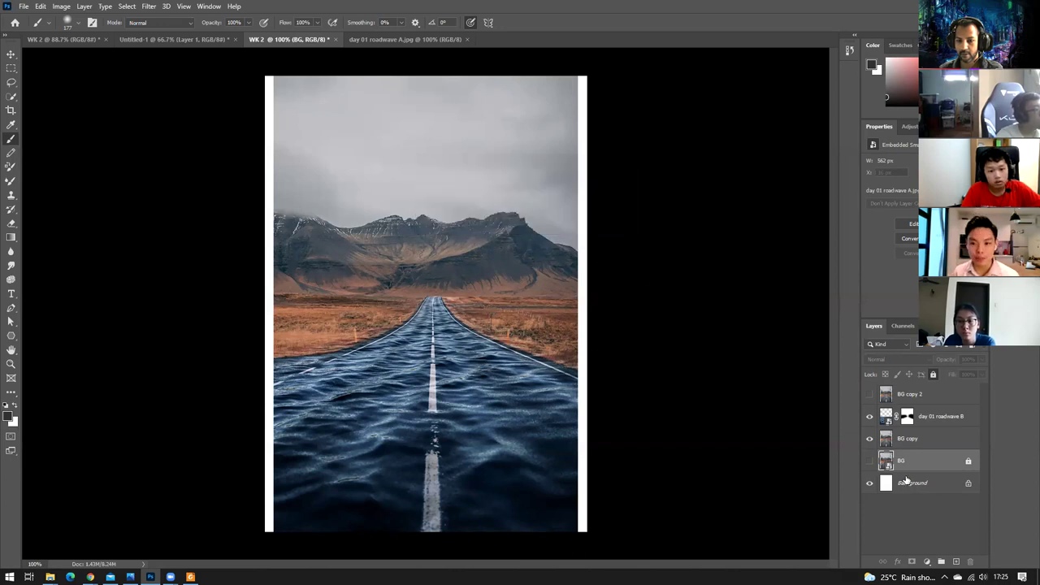
left_click(478, 374)
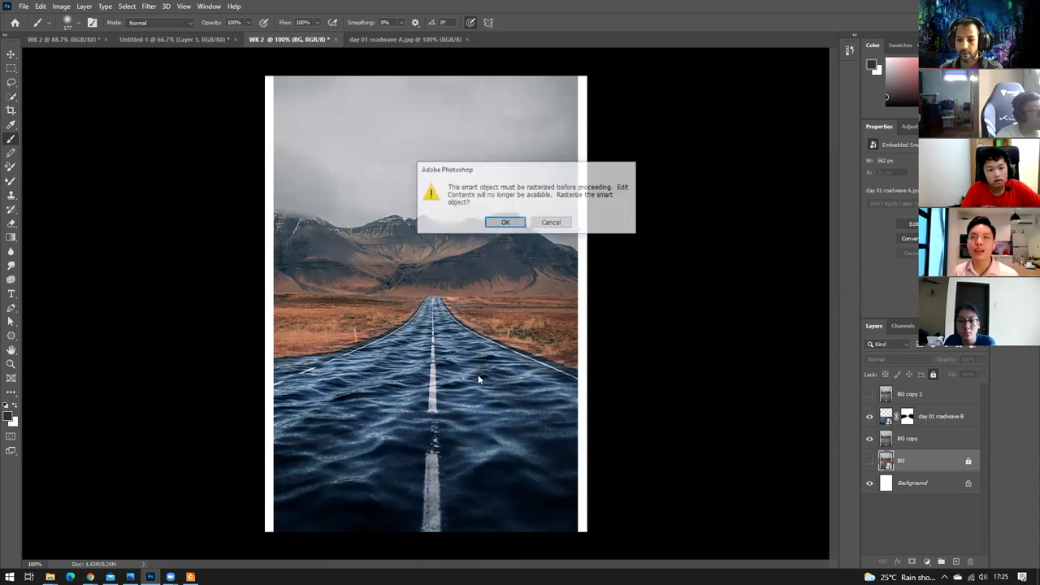
left_click(558, 223)
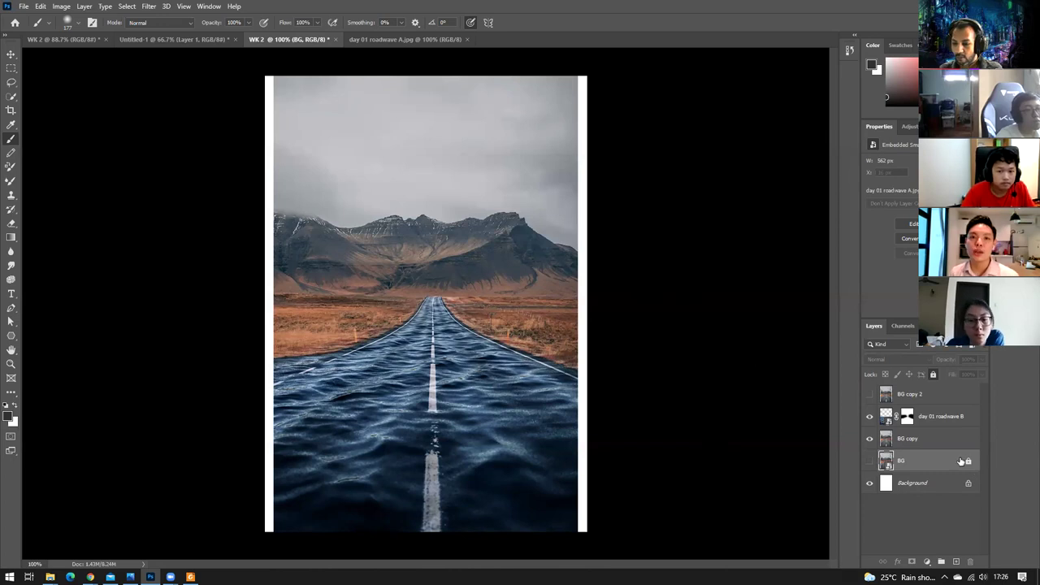
left_click(921, 440)
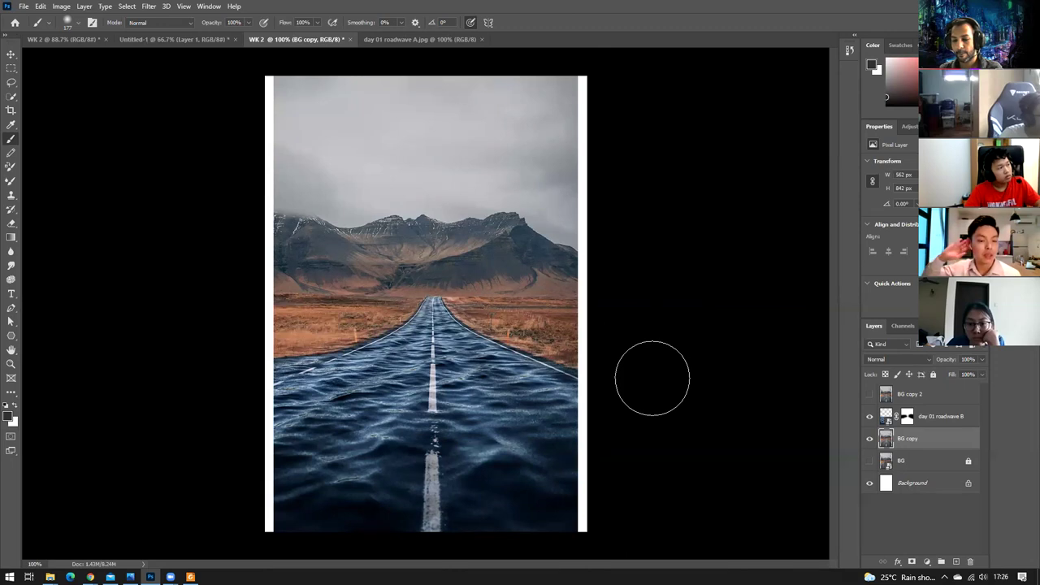
left_click(945, 398)
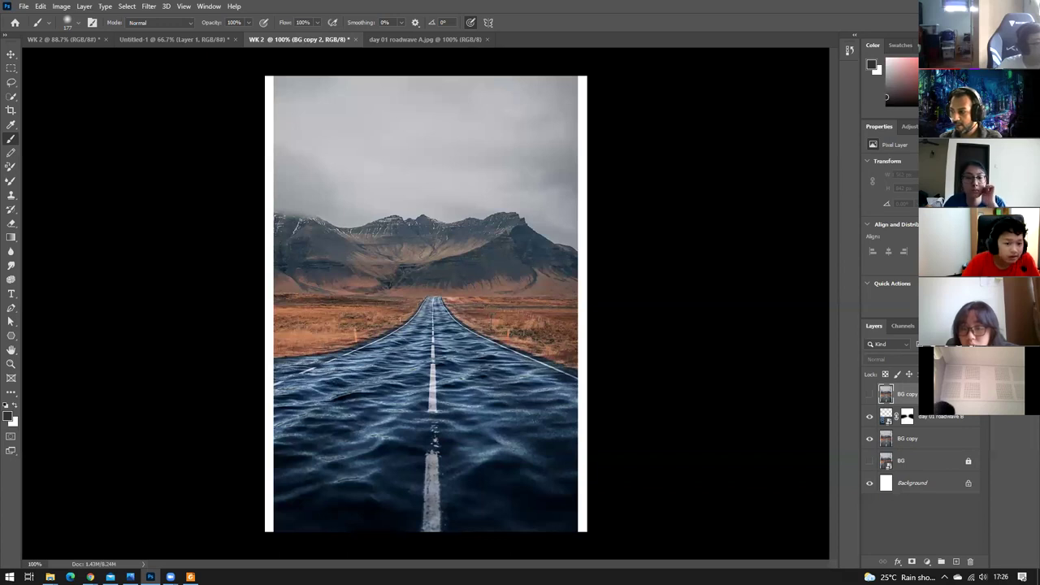
left_click(941, 463)
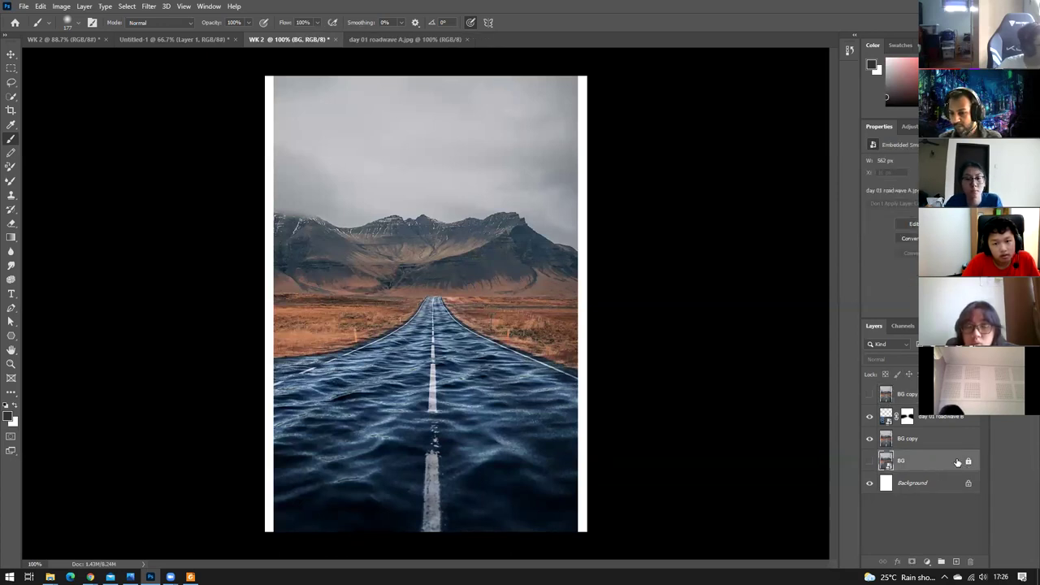
Rasterize the BG layer's smart object and try to brush on the hidden layer.
left_click(638, 317)
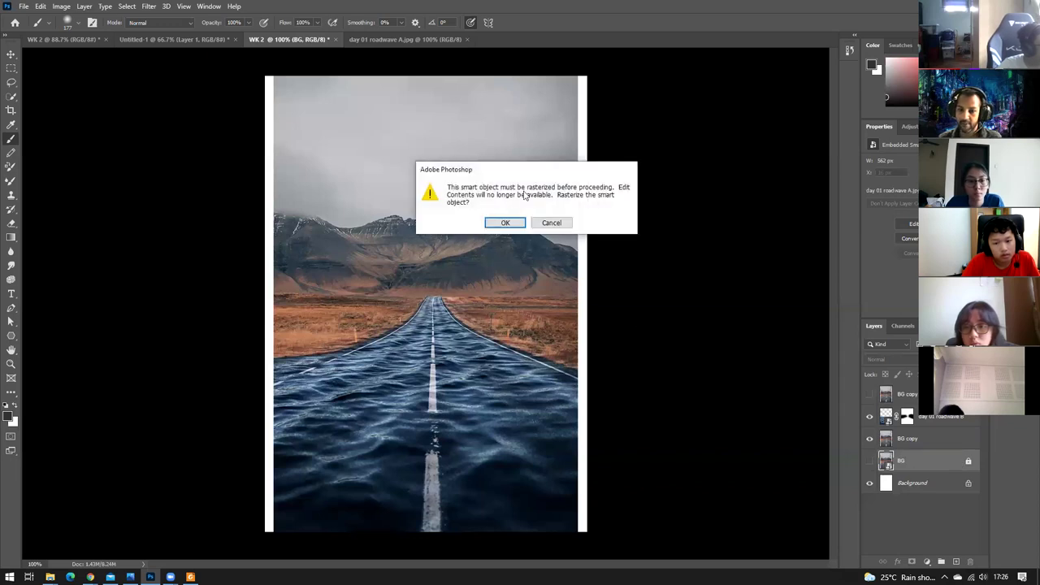
left_click(505, 223)
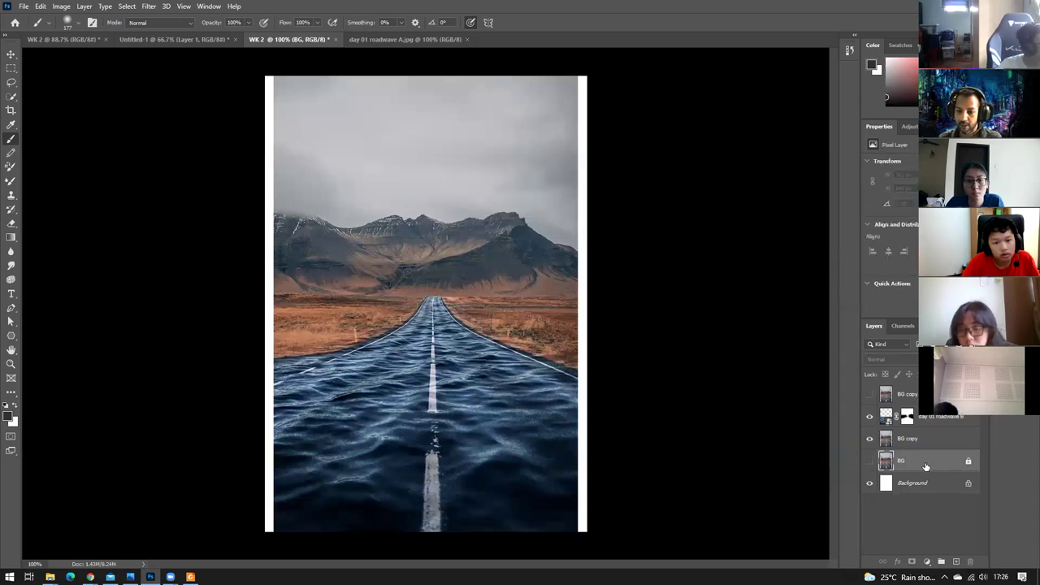
left_click(653, 371)
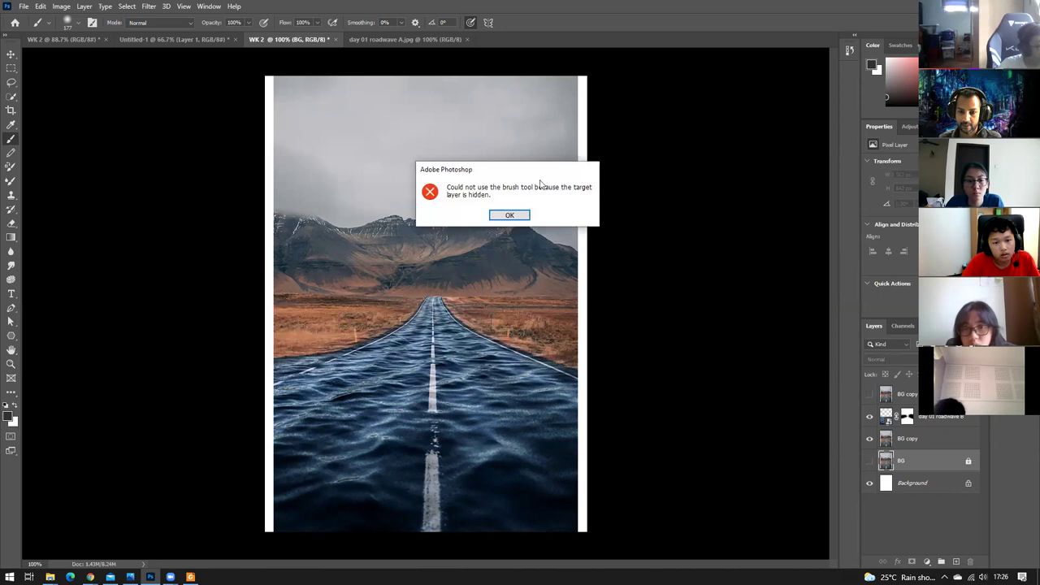
left_click(509, 215)
left_click(631, 196)
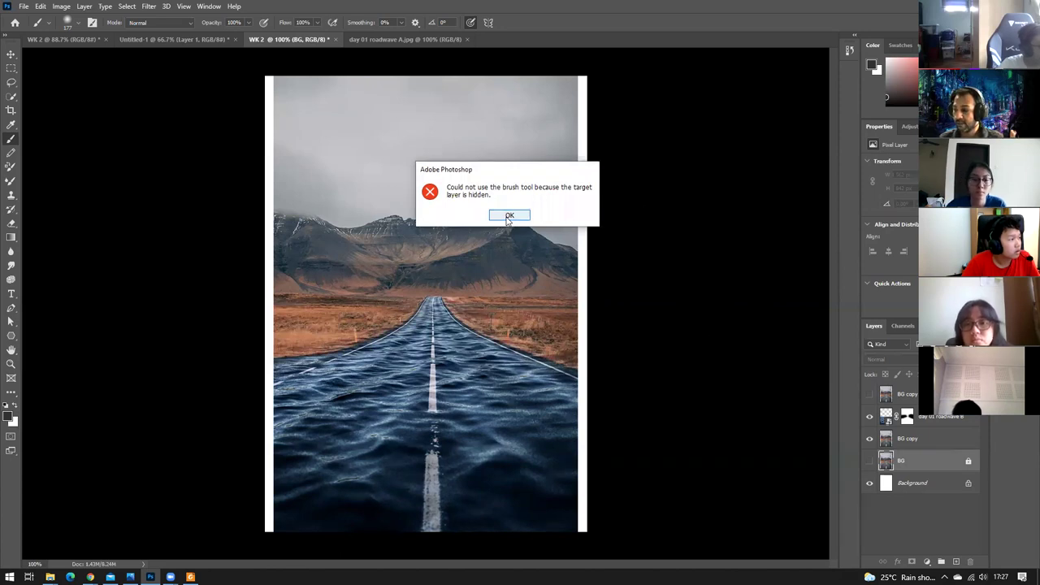
left_click(508, 216)
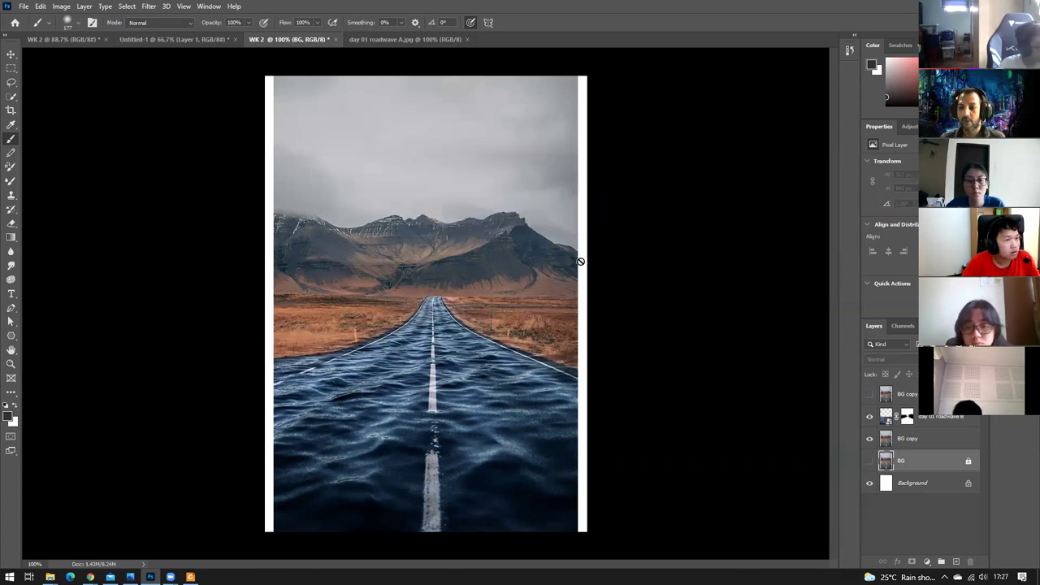
Select the BG copy layer and switch Quick Mask mode on and back off.
left_click(926, 439)
left_click(903, 395)
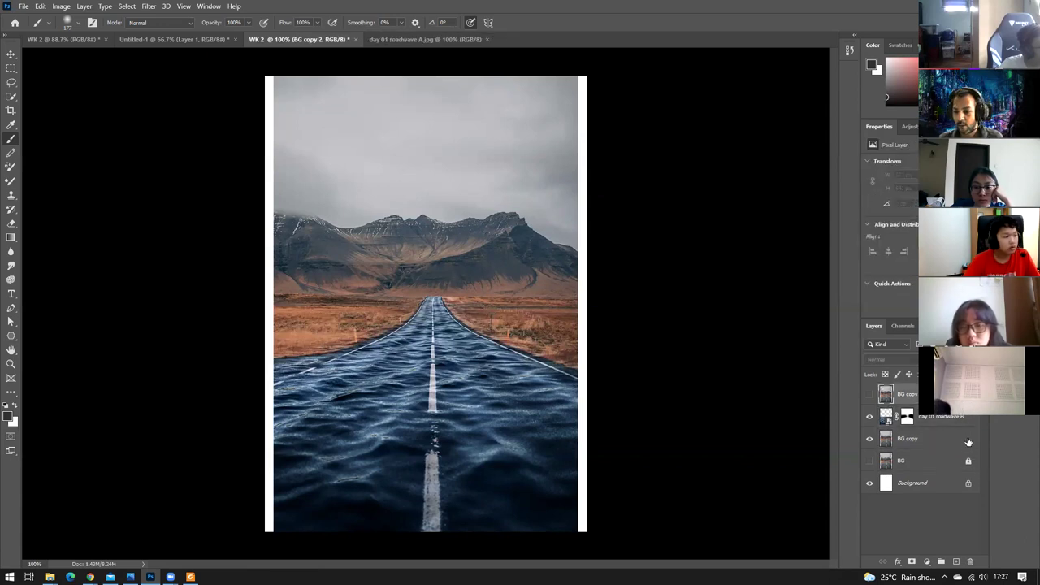
left_click(943, 439)
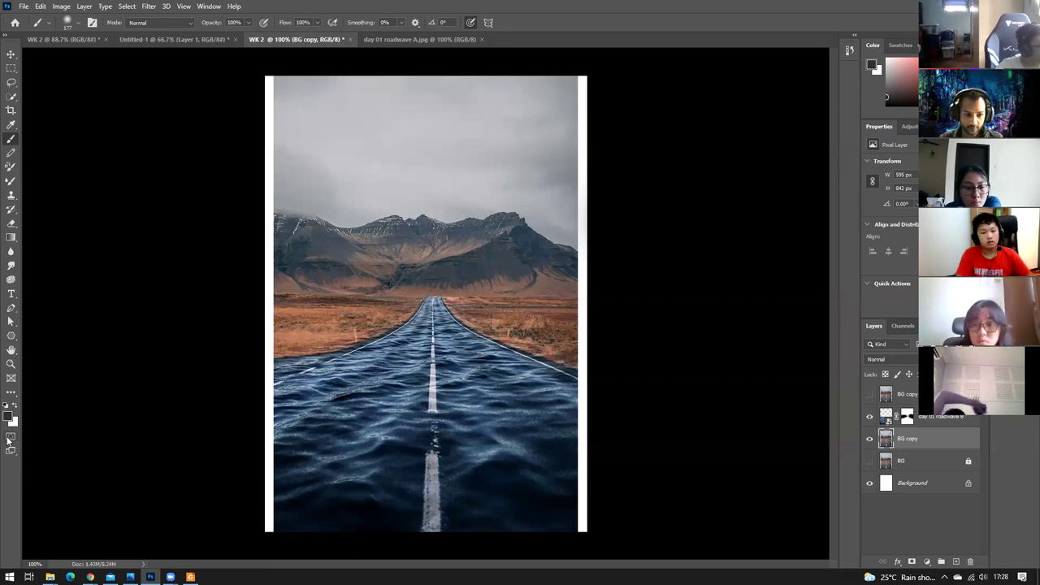
left_click(10, 438)
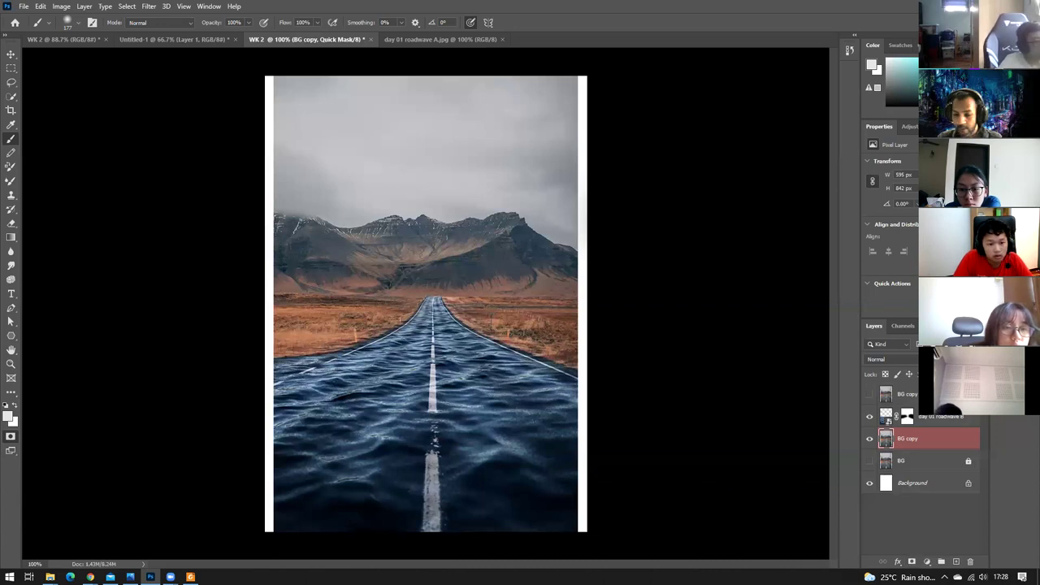
left_click(10, 439)
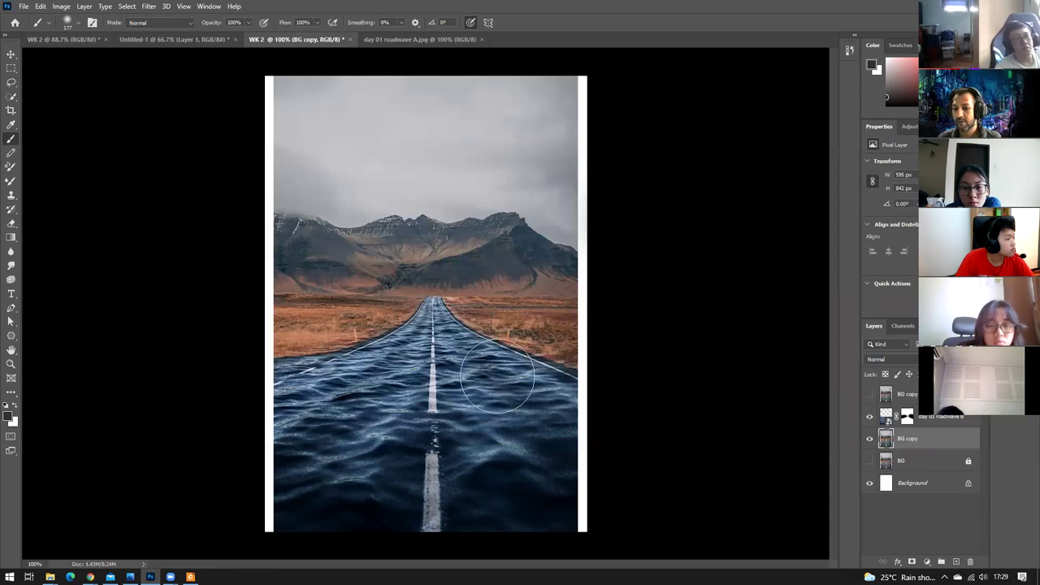
Show the duplicate BG copy layer above day 01 roadwave B and set its blend mode to Color.
left_click(867, 395)
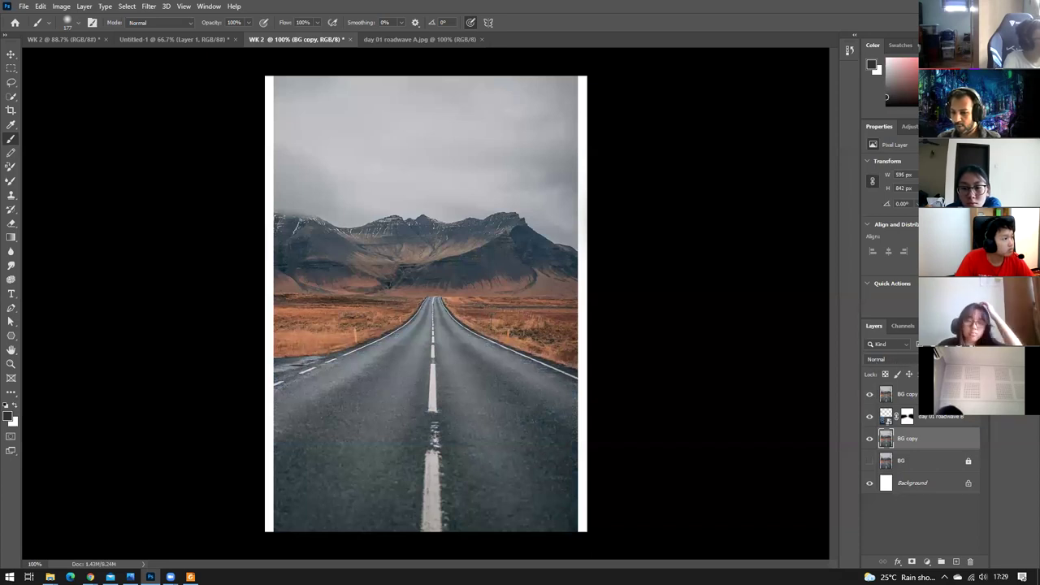
left_click(946, 395)
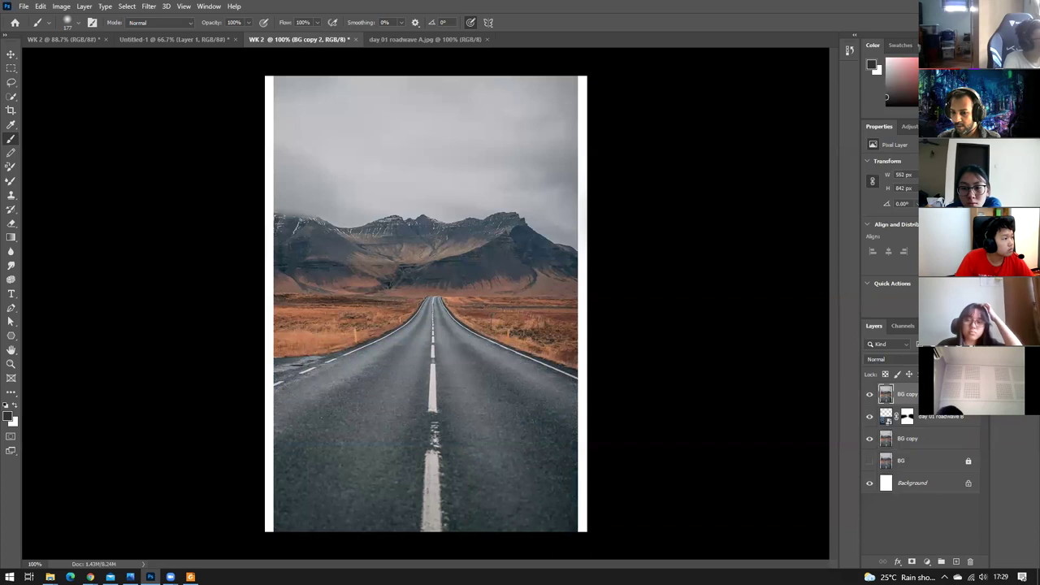
left_click(872, 361)
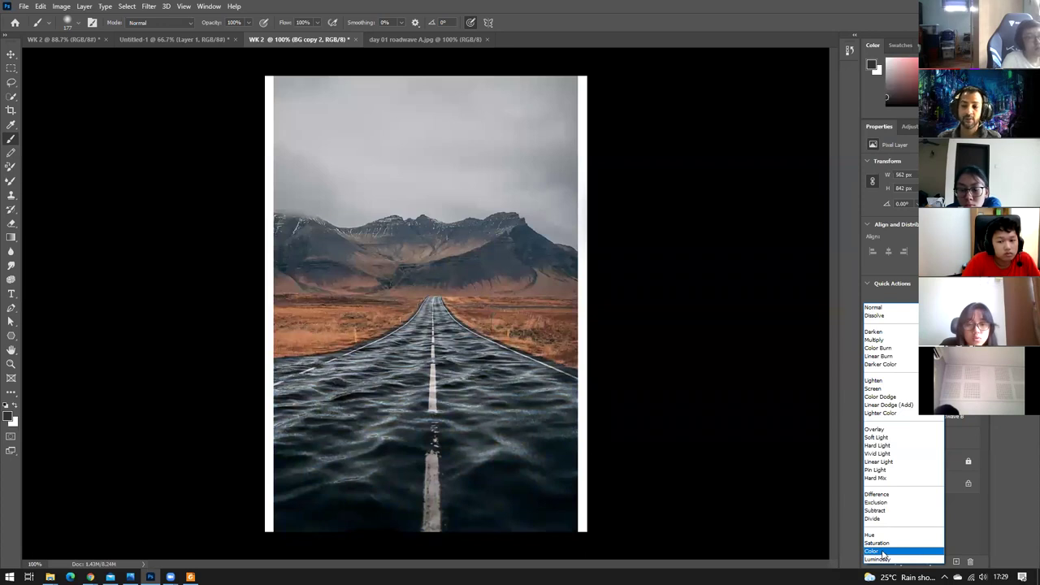
left_click(882, 552)
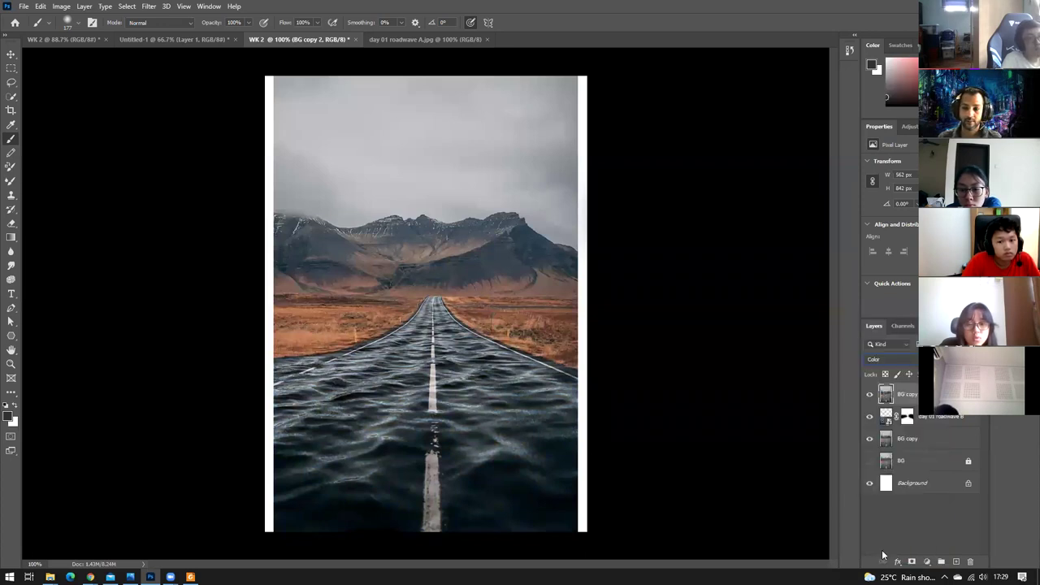
left_click(906, 540)
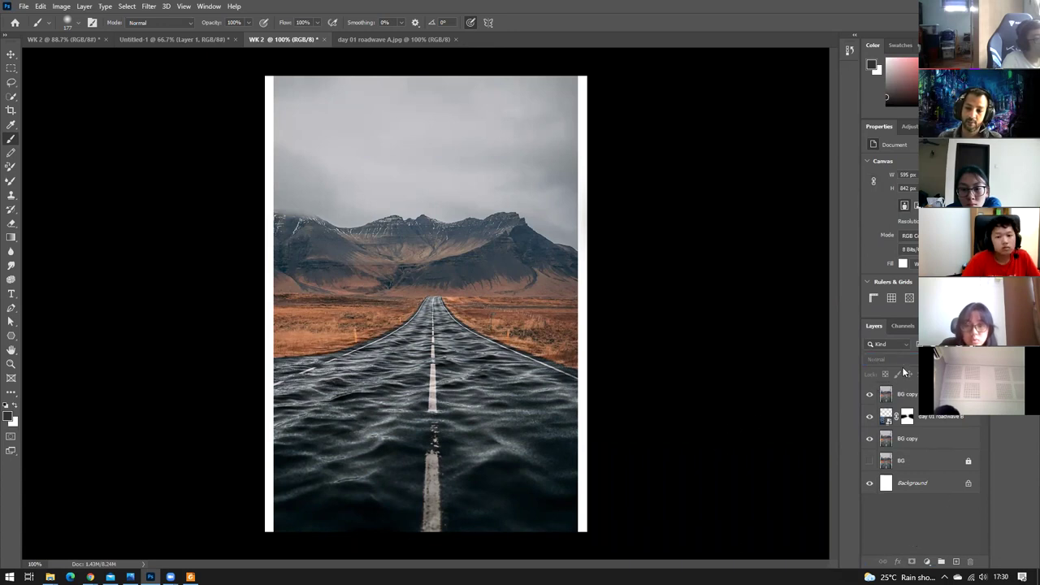
left_click(902, 396)
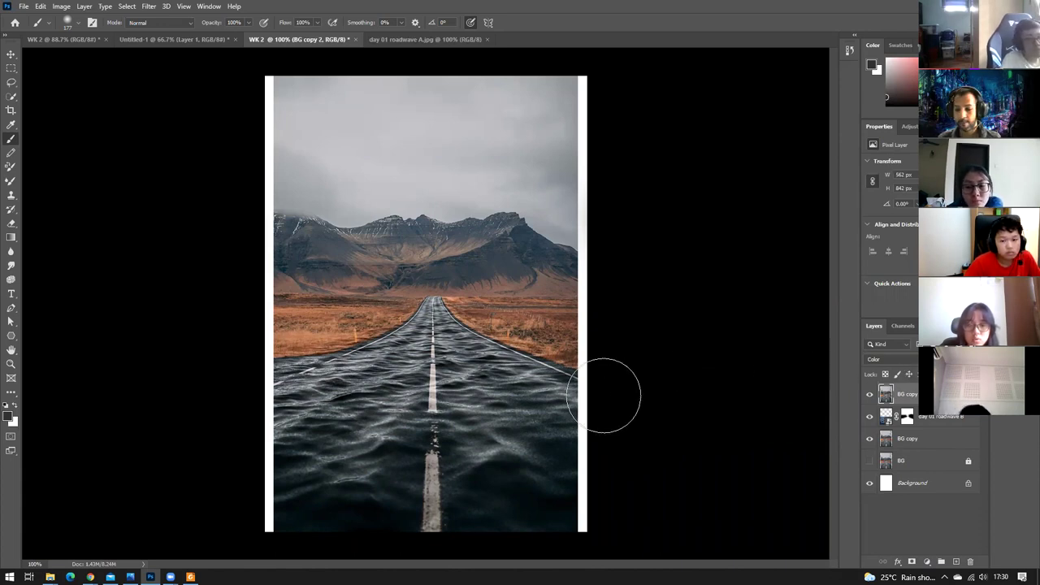
left_click(928, 524)
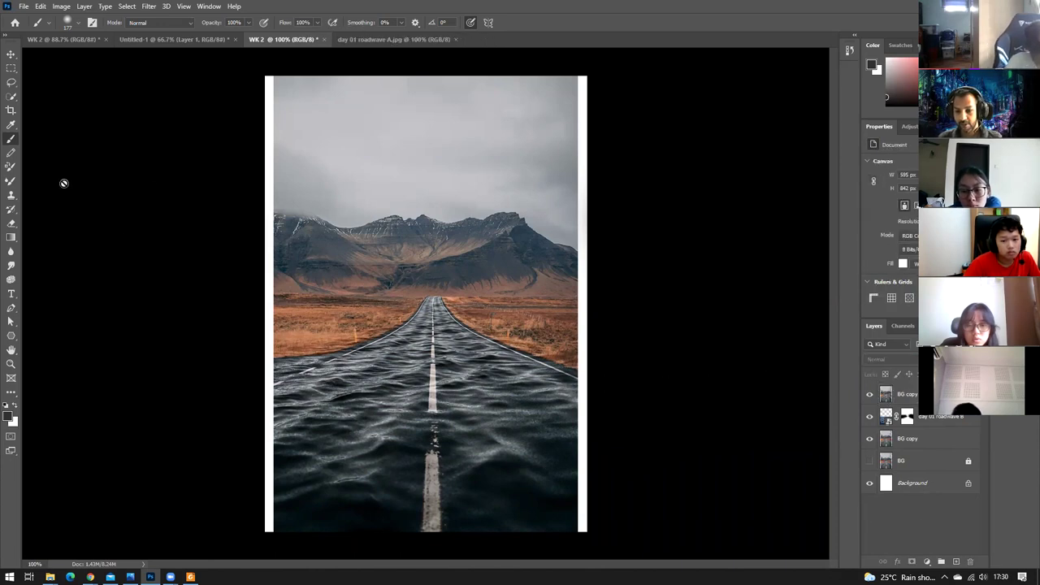
Hide both BG copy layers and day 01 roadwave B, and delete the sea layer's mask.
left_click(869, 395)
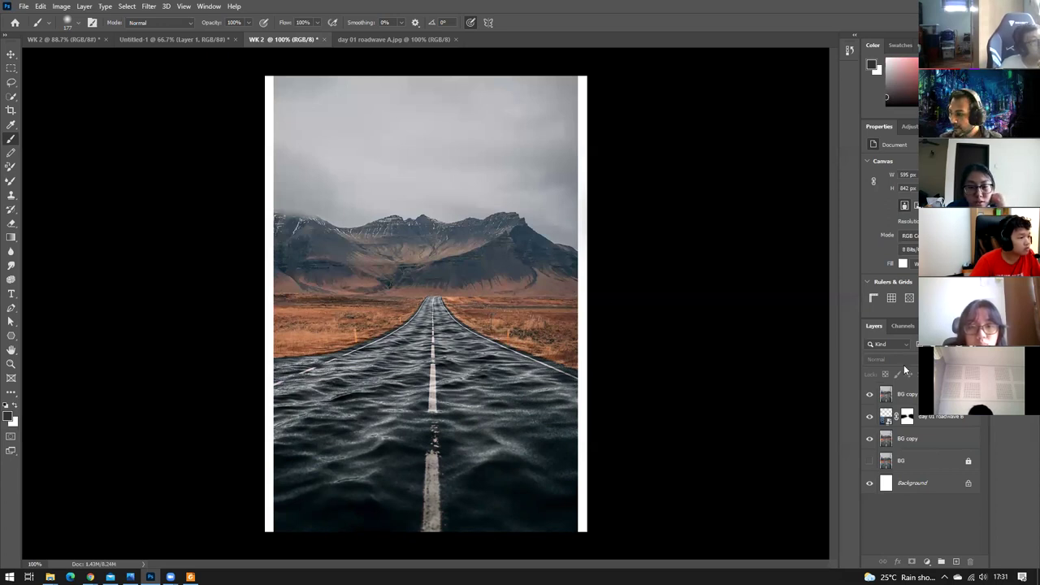
left_click(869, 395)
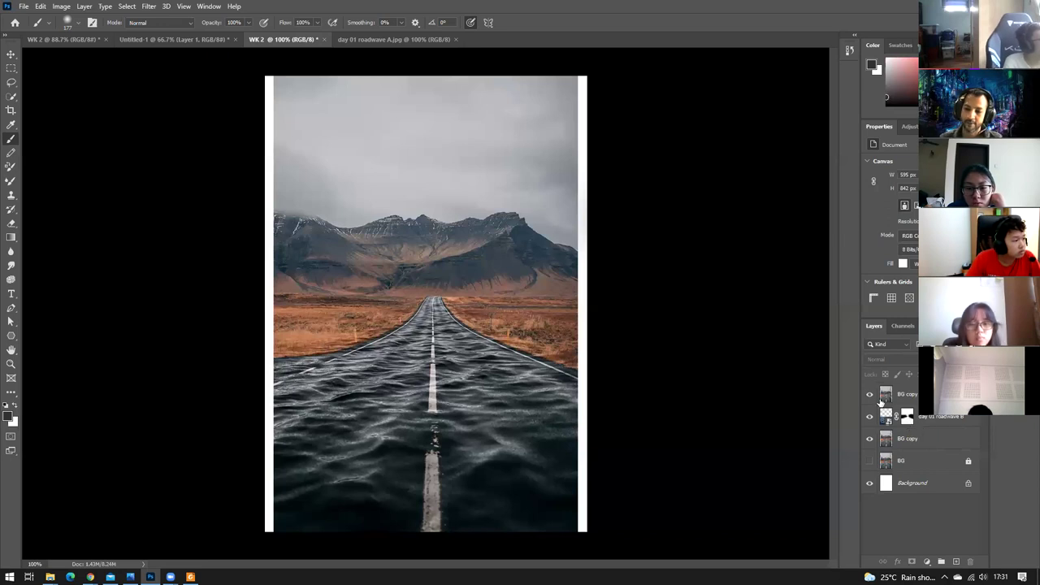
left_click(868, 417)
left_click(869, 439)
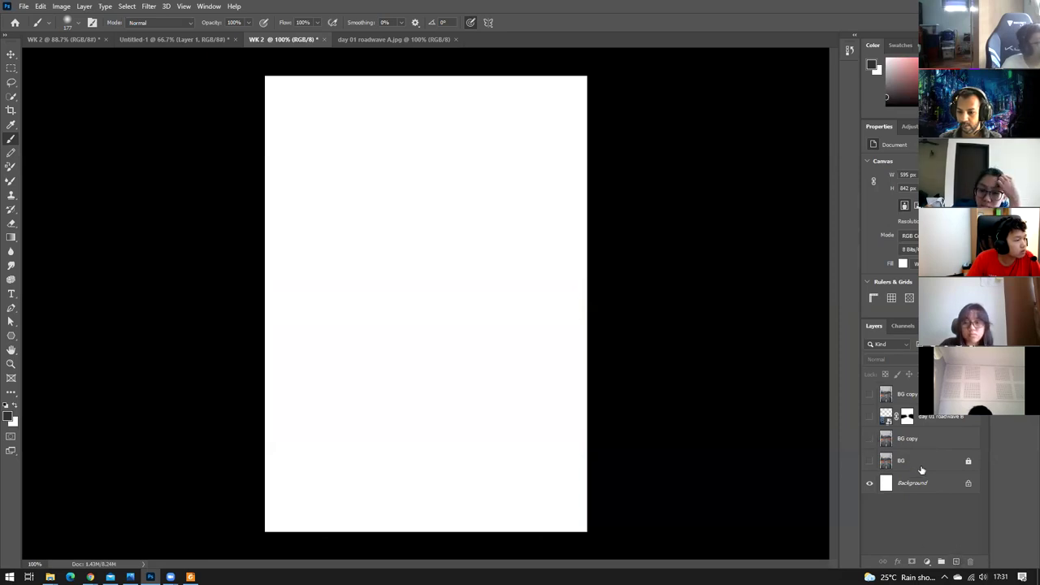
left_click(941, 418)
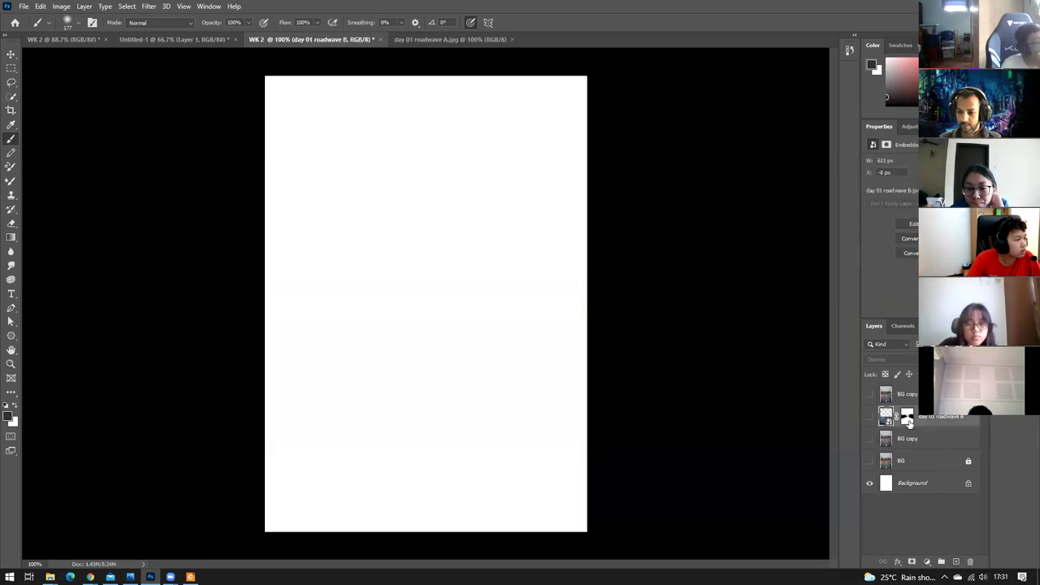
left_click_drag(906, 417, 969, 561)
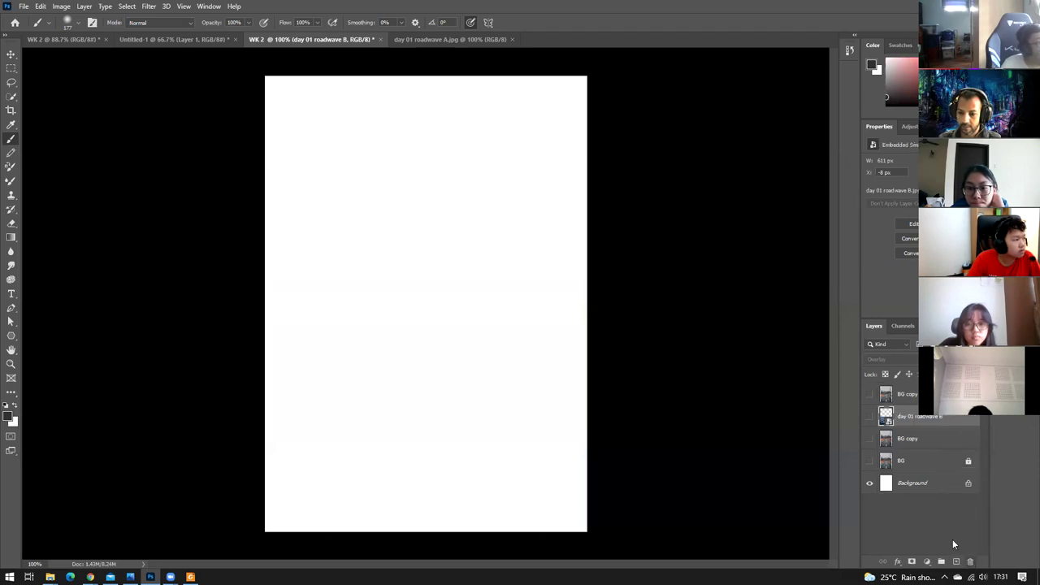
Show the lower BG copy and day 01 roadwave B layers, and add a new layer mask to day 01 roadwave B.
left_click(869, 439)
left_click(869, 416)
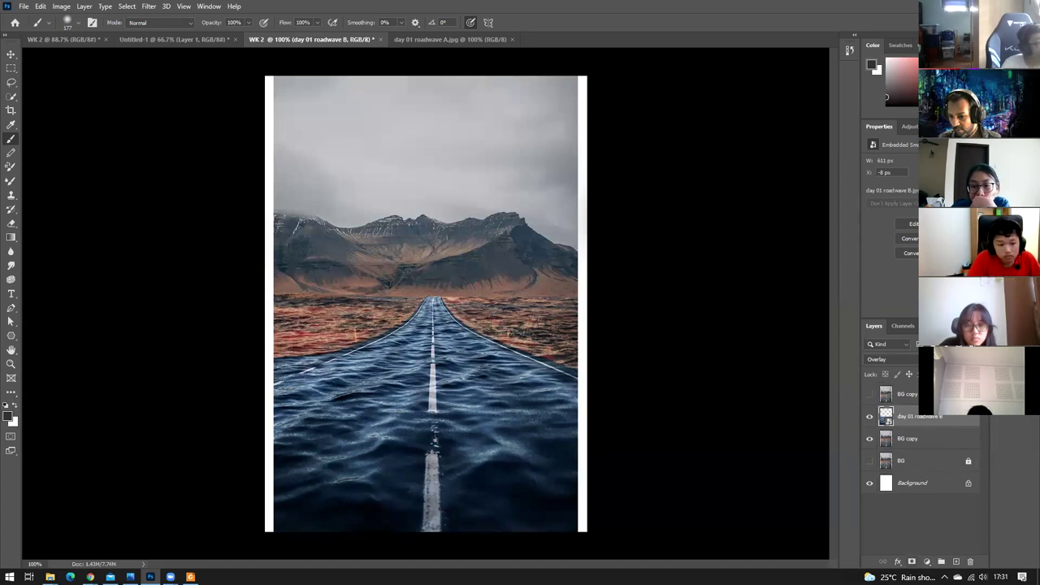
left_click(911, 563)
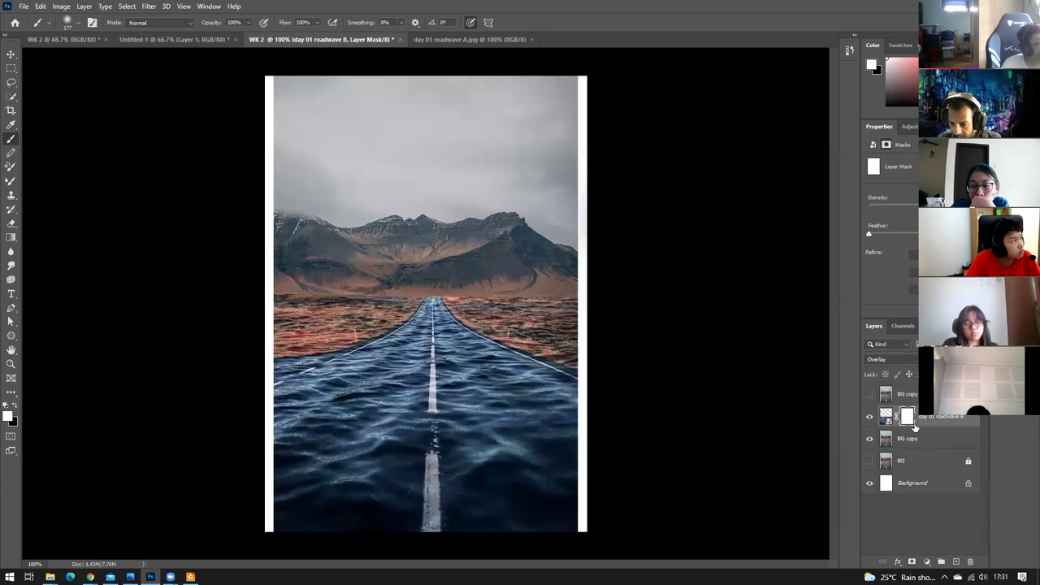
Alternate between the image and the mask of day 01 roadwave B to compare which one is being edited and its colours.
left_click(886, 417)
left_click(906, 417)
left_click(885, 417)
left_click(907, 418)
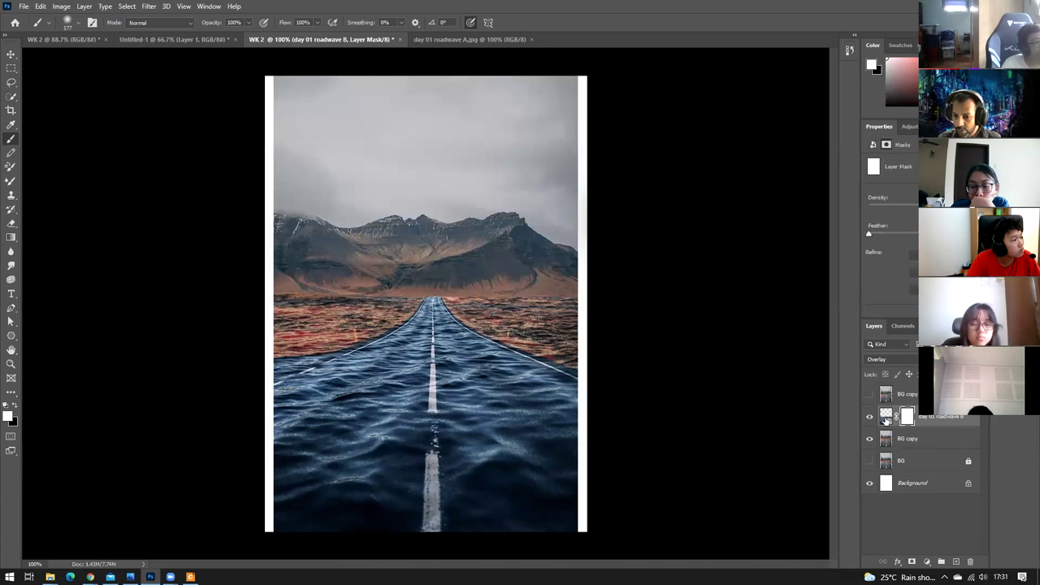
left_click(885, 417)
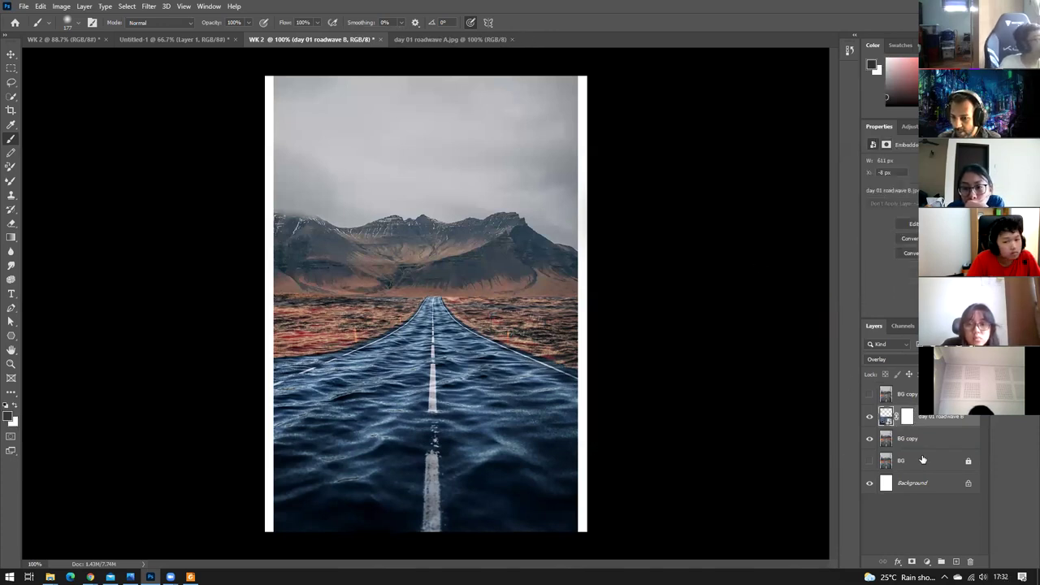
left_click(906, 418)
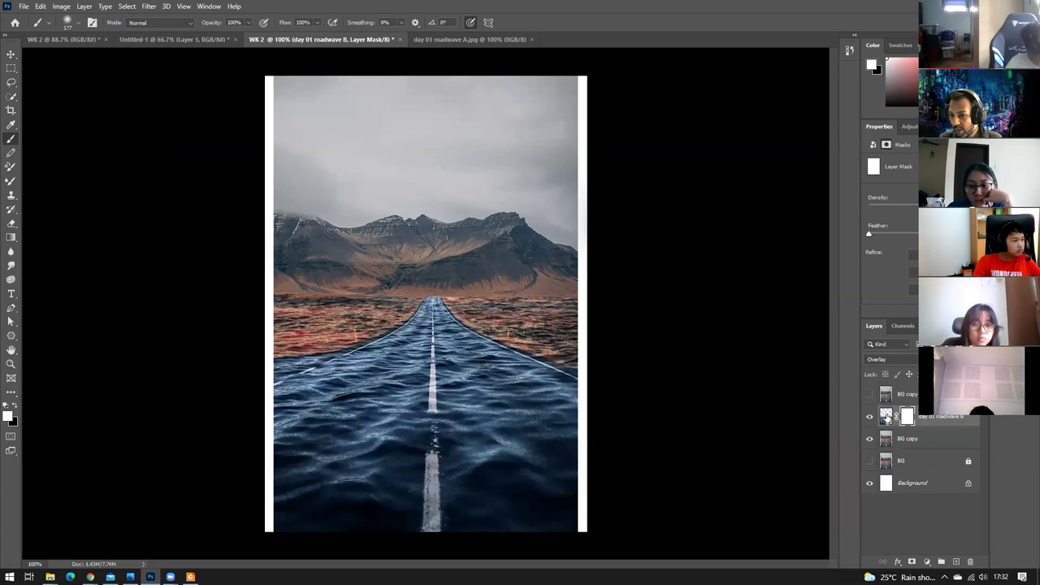
left_click(886, 417)
left_click(908, 417)
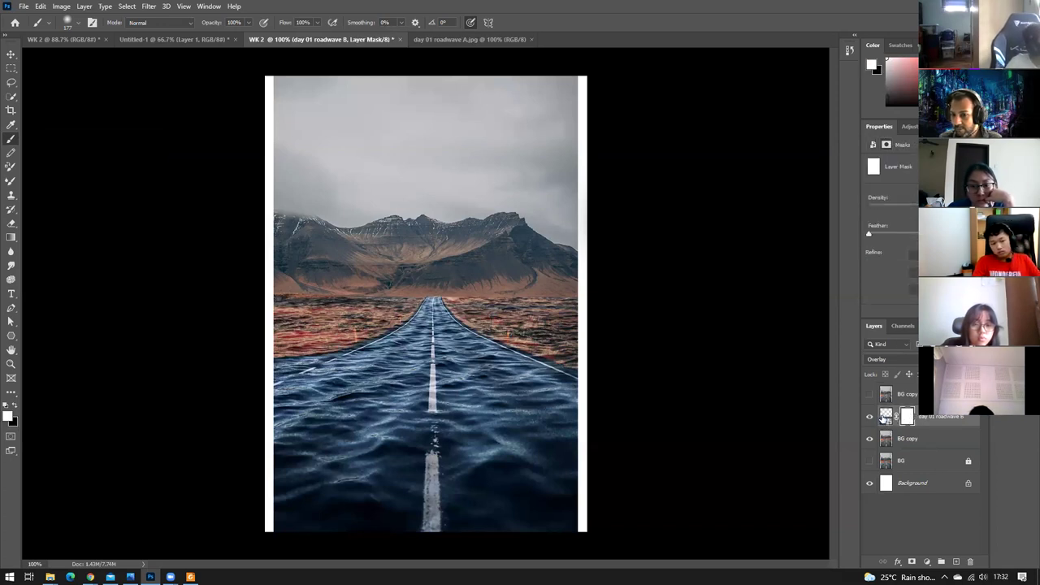
left_click(885, 417)
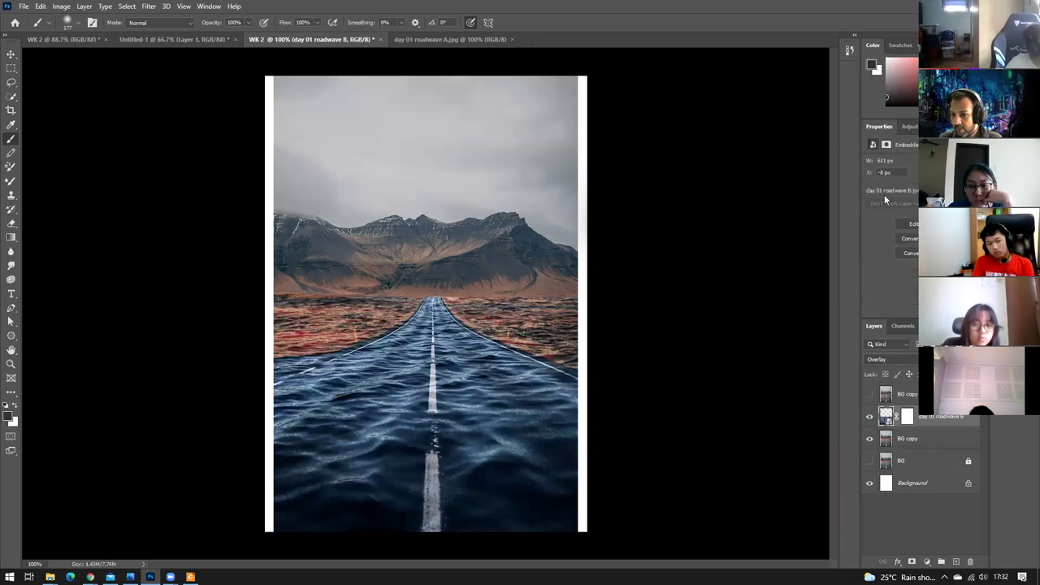
Paint black on the sea layer's mask over the grassland on both sides and white back over the road's edges.
left_click(908, 418)
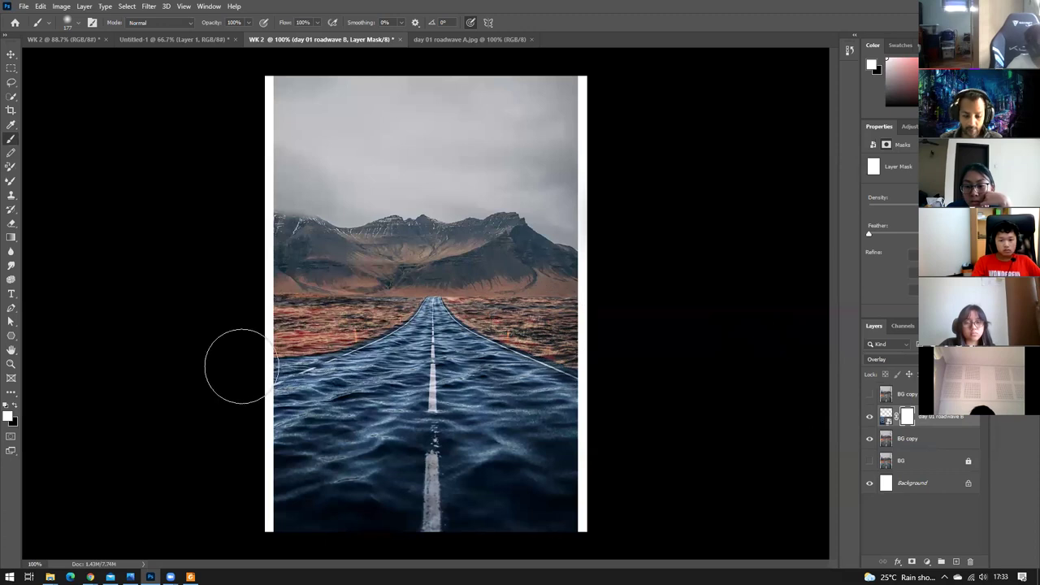
left_click(14, 406)
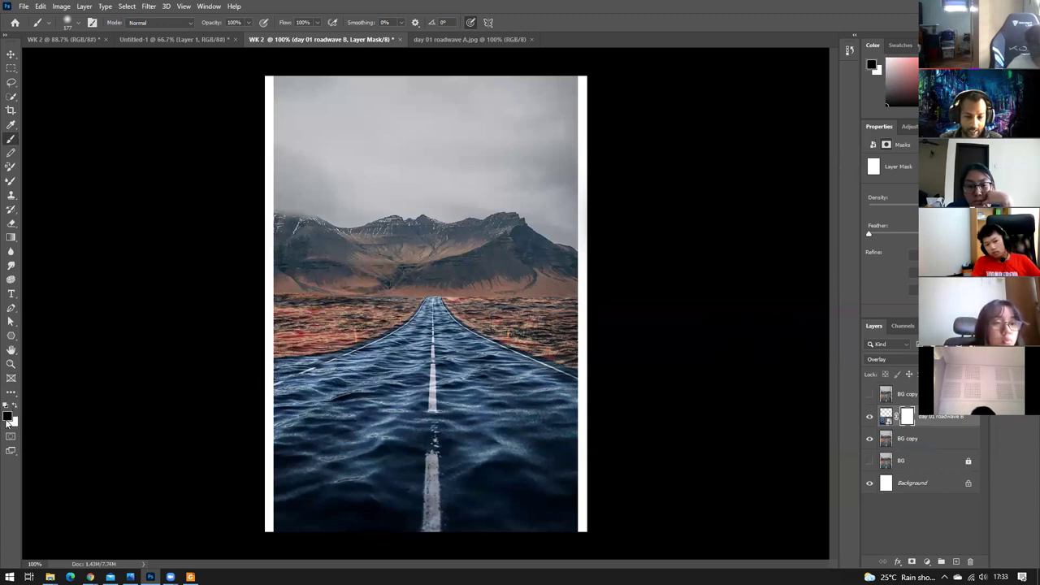
mouse_move(531, 332)
left_mouse_down()
mouse_move(464, 297)
mouse_move(542, 323)
mouse_move(633, 330)
left_mouse_up()
mouse_move(344, 310)
left_mouse_down()
mouse_move(258, 317)
mouse_move(376, 295)
mouse_move(298, 333)
mouse_move(241, 323)
left_mouse_up()
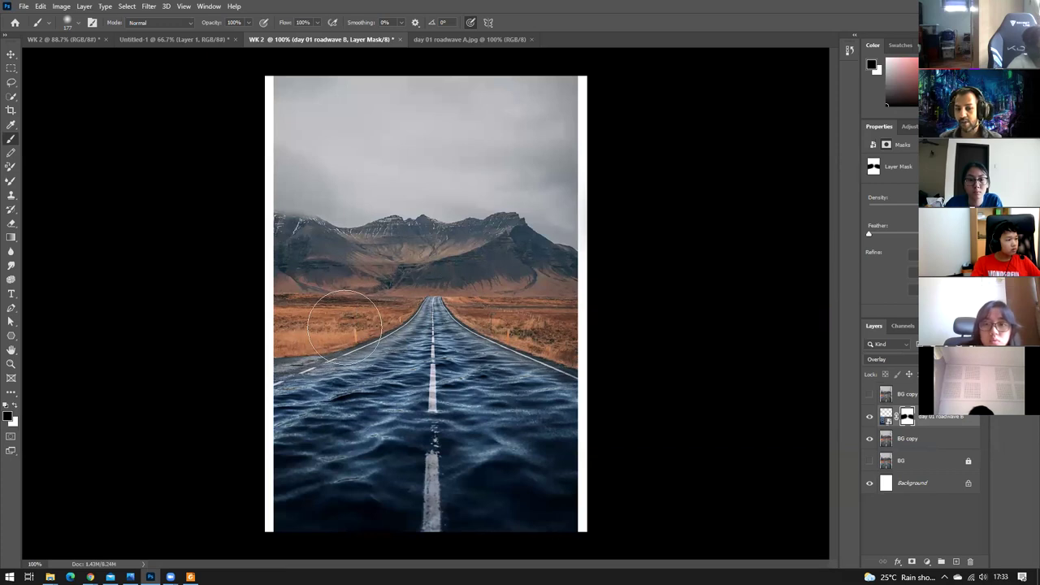
left_click(15, 407)
mouse_move(342, 385)
left_mouse_down()
mouse_move(316, 396)
mouse_move(422, 351)
mouse_move(463, 369)
left_mouse_up()
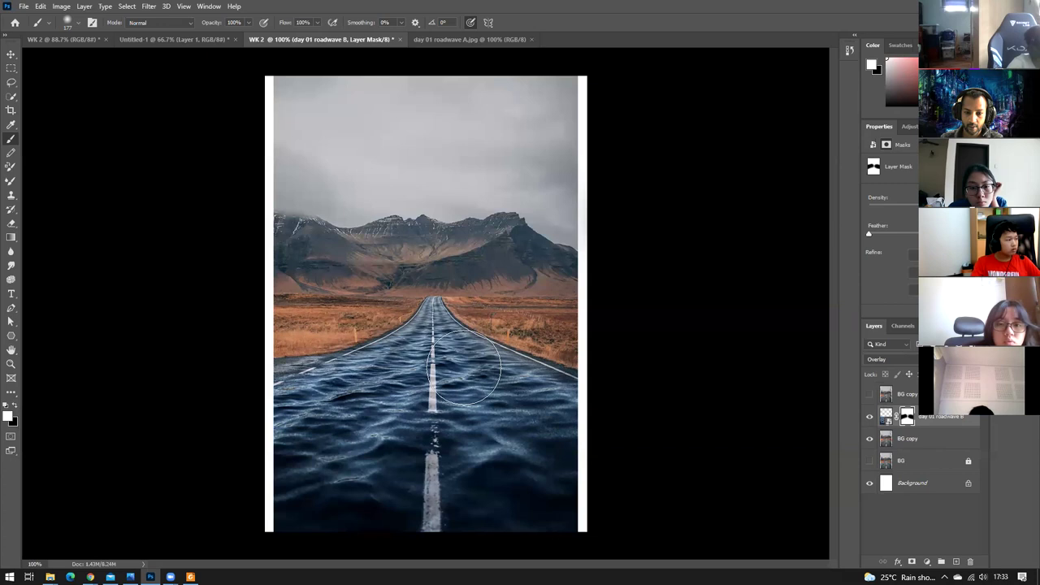
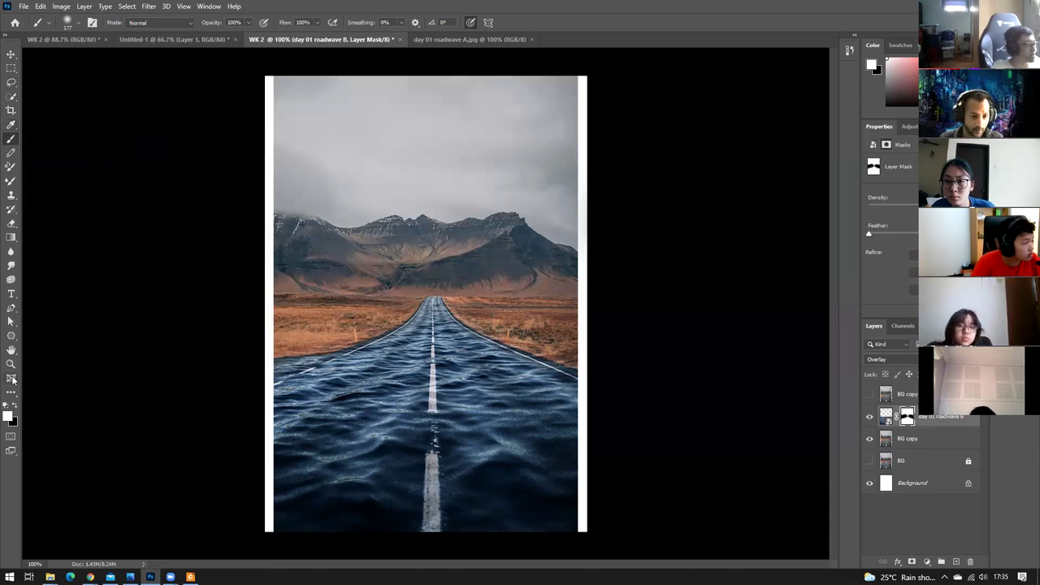
Paint black on the mask across the whole road to hide the sea waves.
left_click(13, 407)
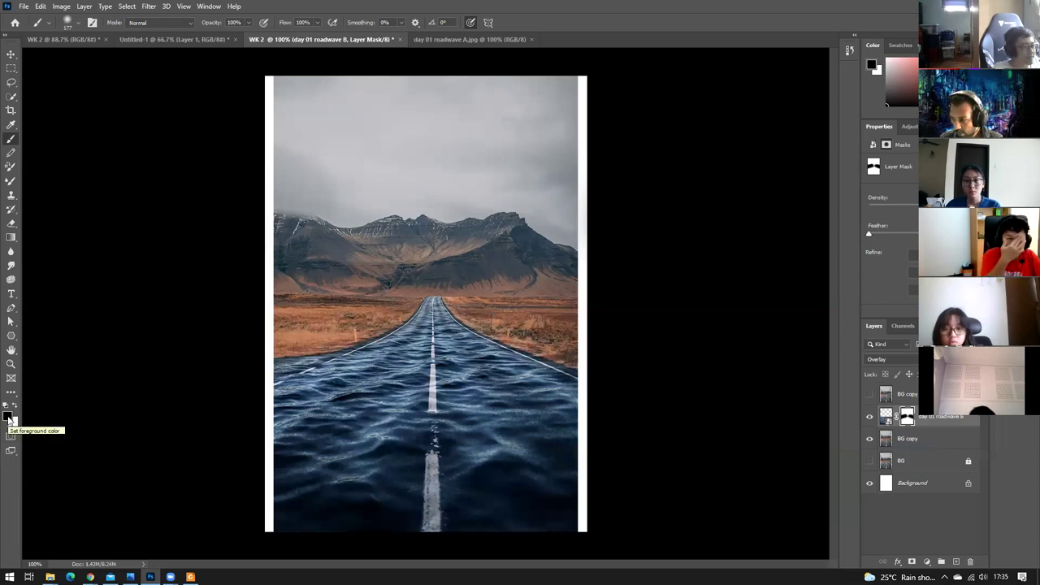
mouse_move(608, 377)
left_mouse_down()
mouse_move(257, 393)
mouse_move(355, 394)
mouse_move(400, 409)
mouse_move(333, 411)
mouse_move(676, 425)
left_mouse_up()
mouse_move(277, 456)
left_mouse_down()
mouse_move(665, 469)
mouse_move(232, 487)
mouse_move(576, 471)
left_mouse_up()
mouse_move(202, 355)
left_mouse_down()
mouse_move(698, 328)
mouse_move(591, 350)
left_mouse_up()
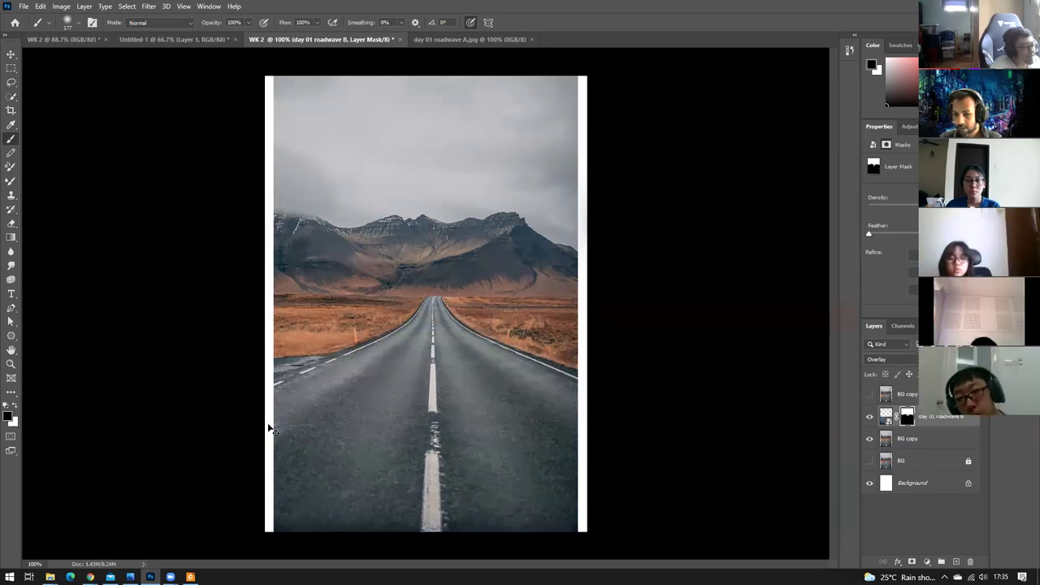
Undo the last black painting over the road on the mask and switch to full screen mode with the menu bar.
key("ctrl+z")
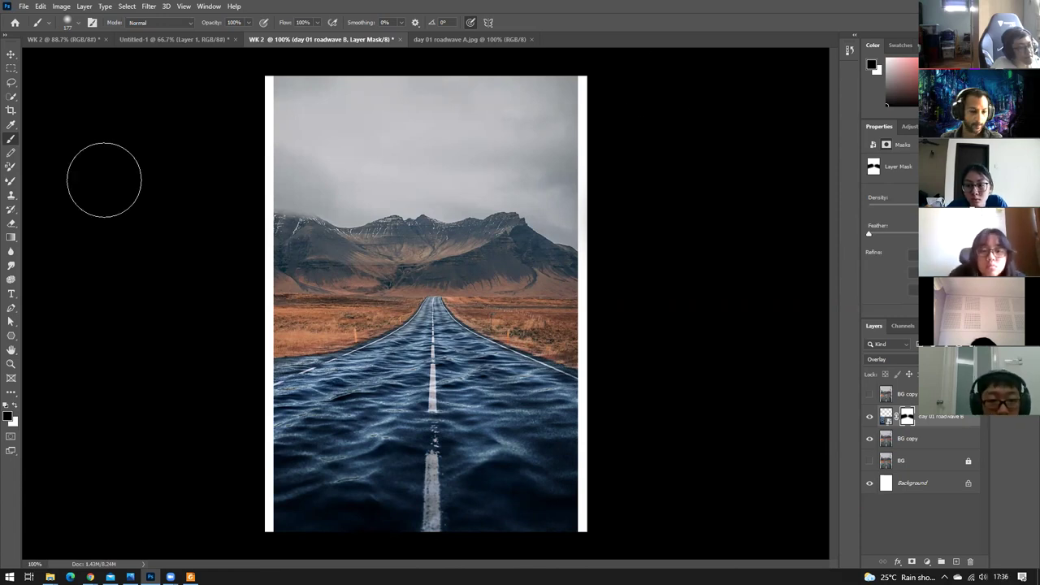
left_click(10, 440)
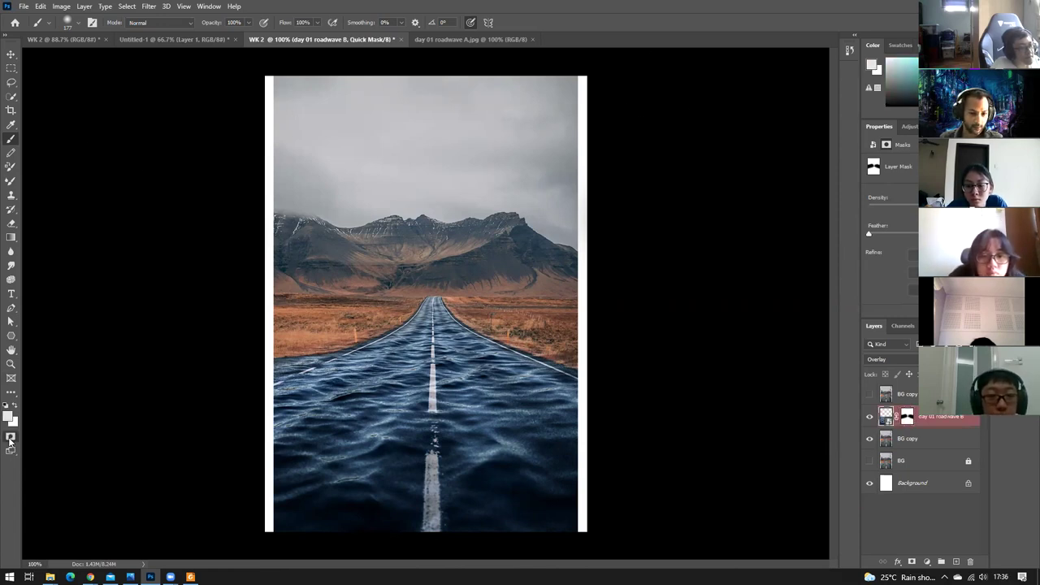
left_click(10, 439)
left_click(11, 451)
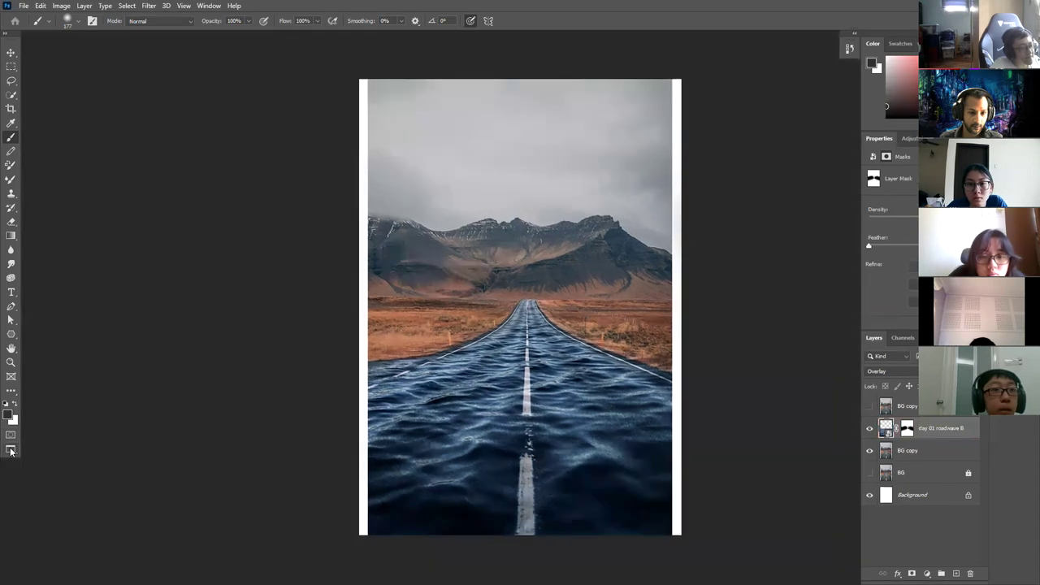
left_click(12, 451)
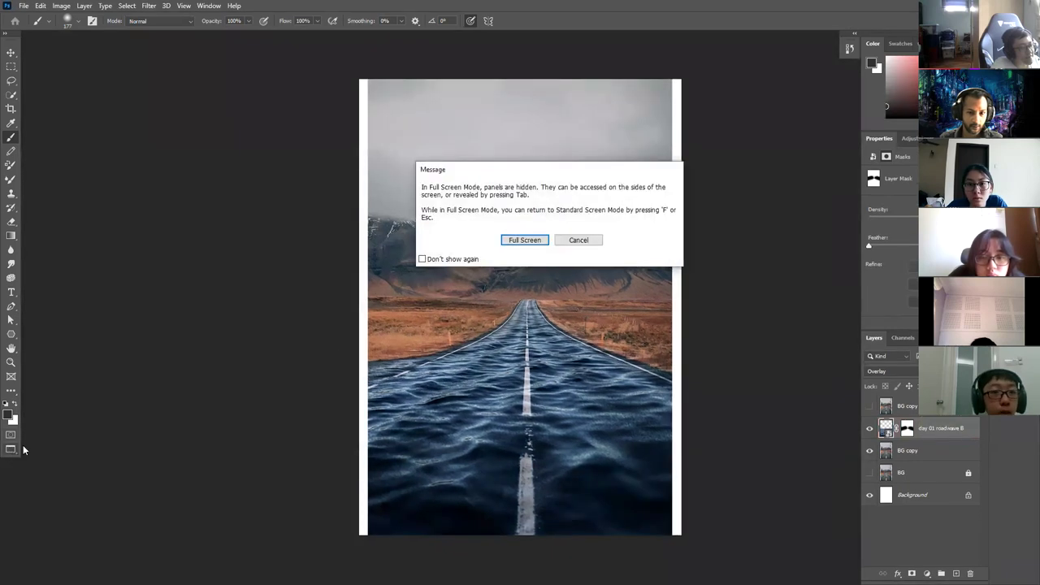
left_click(586, 243)
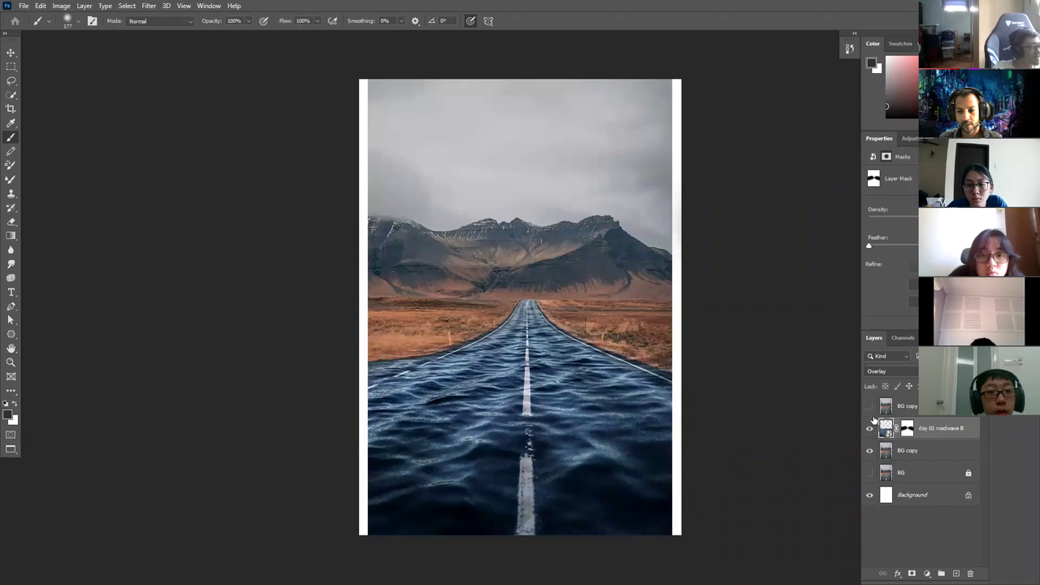
Try the Screen blend mode on the day 01 roadwave B layer and set it back to Overlay.
left_click(908, 371)
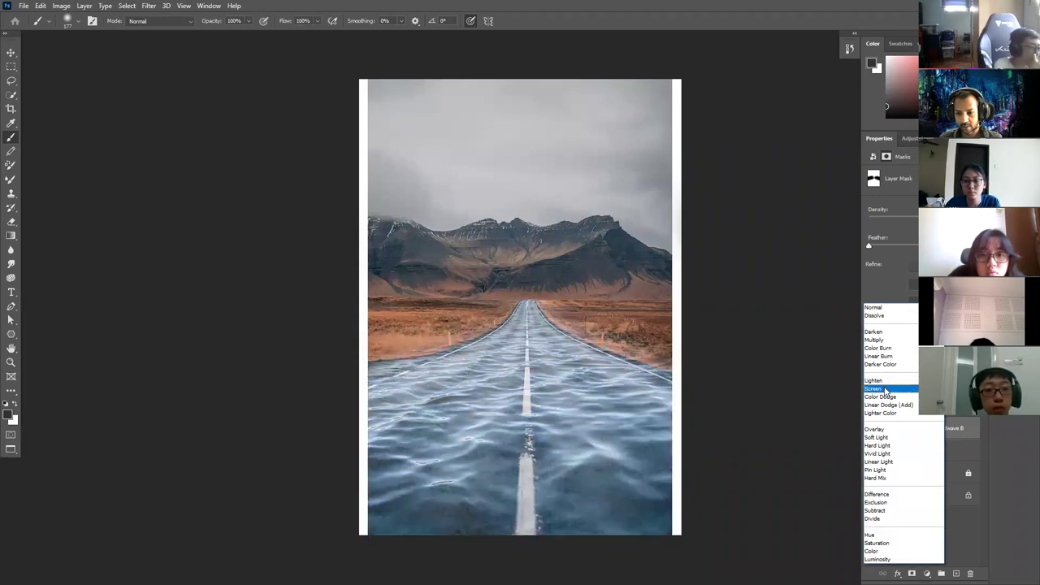
left_click(875, 389)
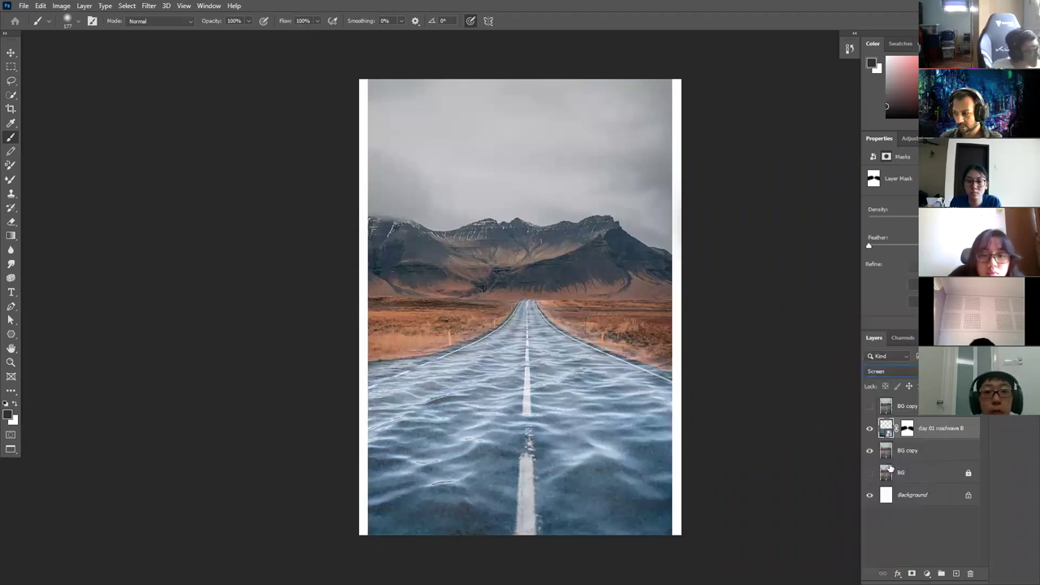
left_click(900, 375)
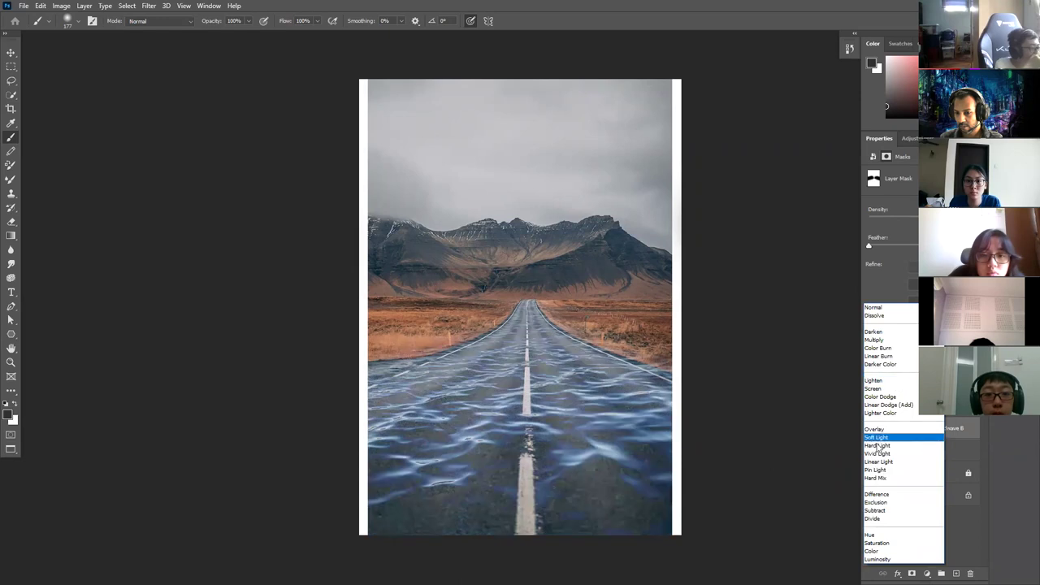
left_click(882, 429)
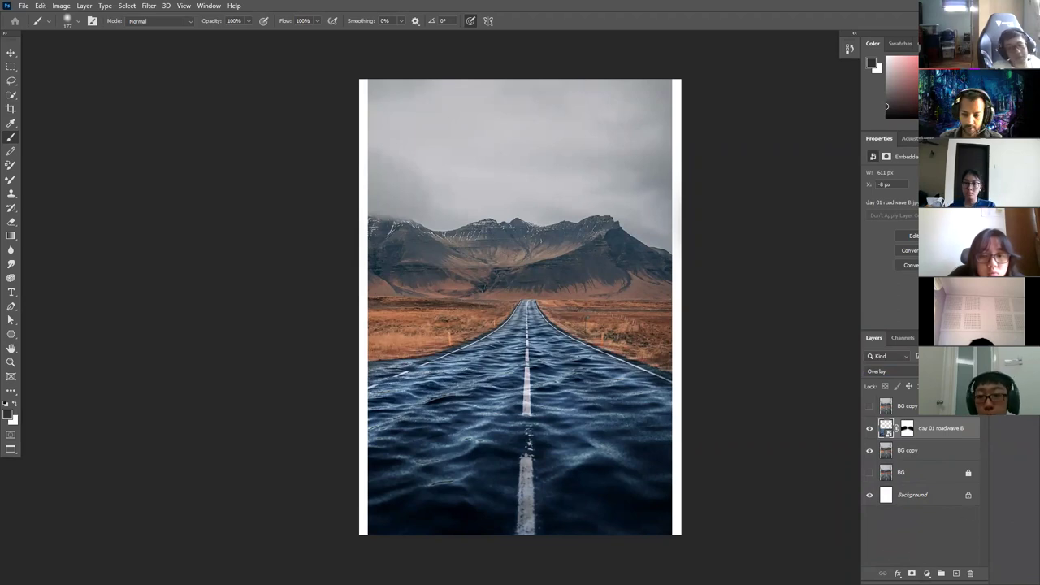
Add an empty layer above day 01 roadwave B, try painting white over the road on it and undo the painting.
key("ctrl+shift+alt+n")
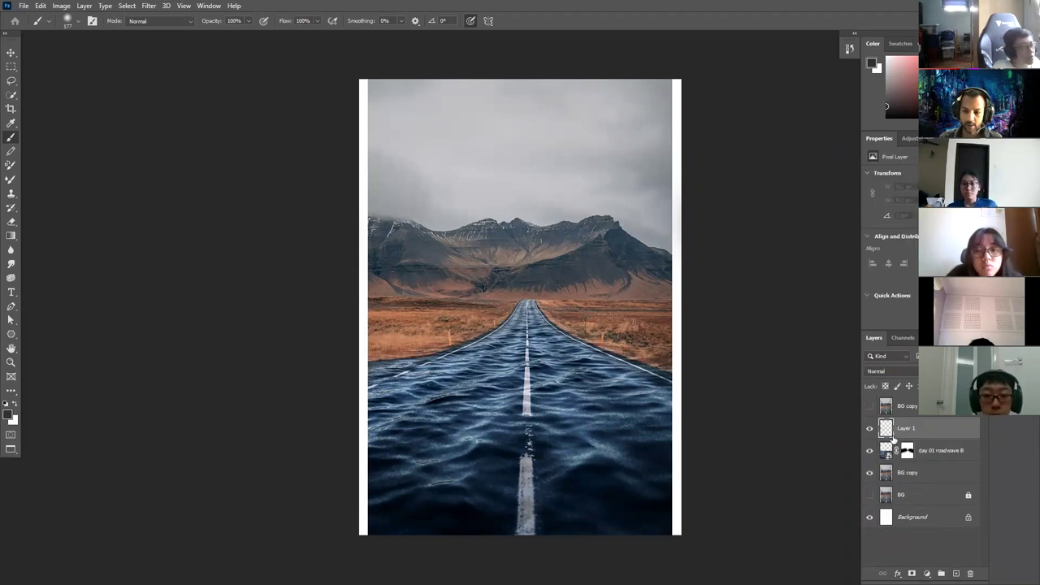
left_click(14, 404)
mouse_move(295, 398)
left_mouse_down()
mouse_move(659, 370)
mouse_move(410, 438)
mouse_move(692, 461)
mouse_move(374, 501)
mouse_move(836, 496)
left_mouse_up()
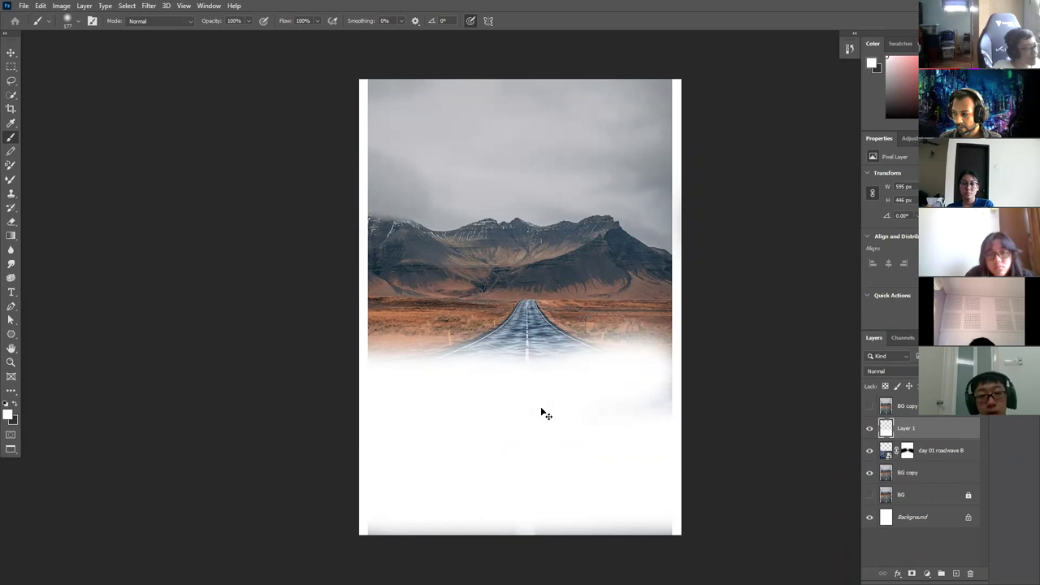
key("ctrl+z")
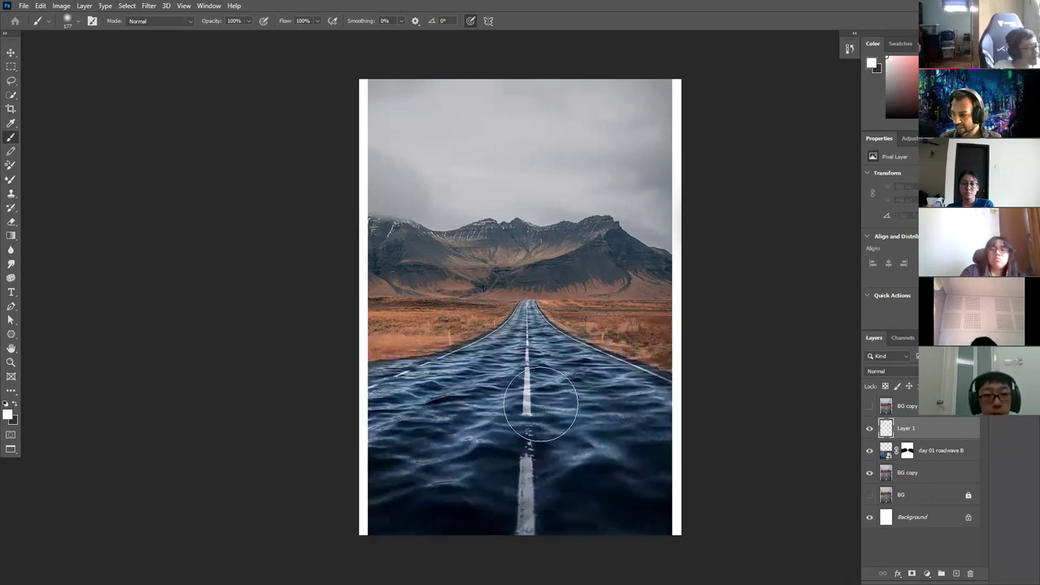
scroll(557, 396, "up", 2)
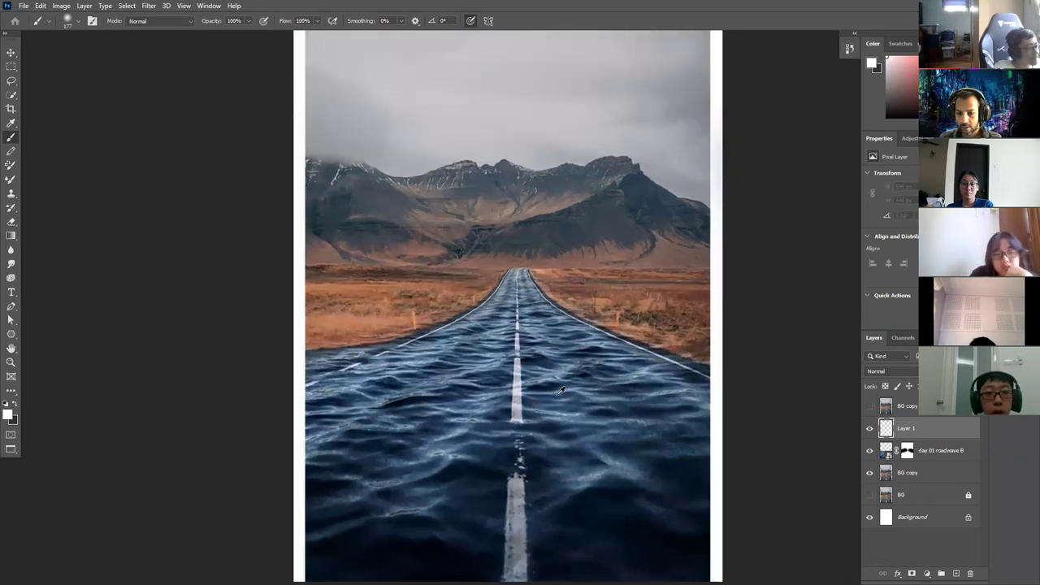
scroll(557, 395, "down", 2)
scroll(558, 393, "up", 1)
scroll(560, 390, "down", 1)
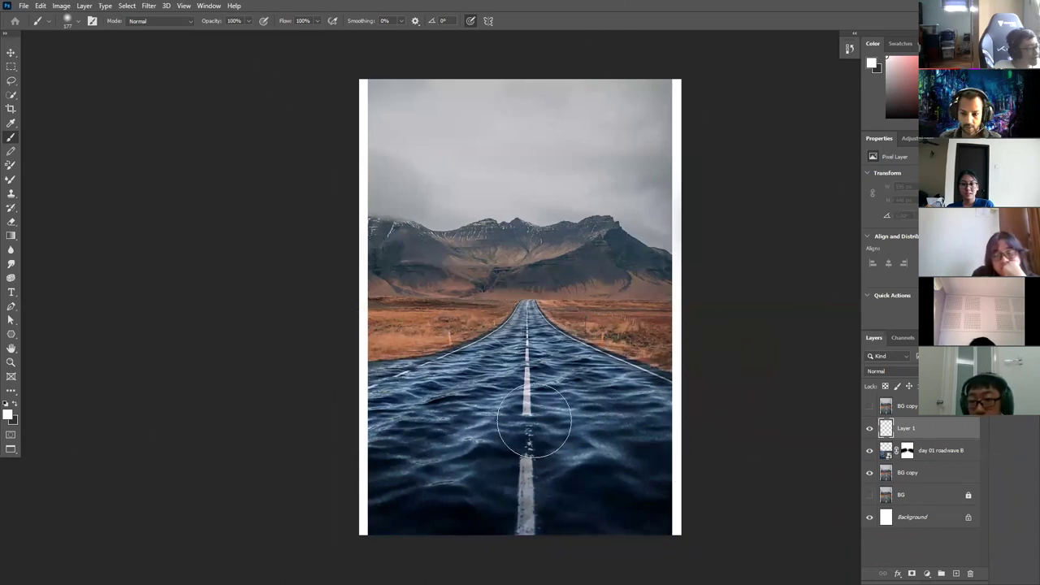
scroll(744, 424, "up", 1)
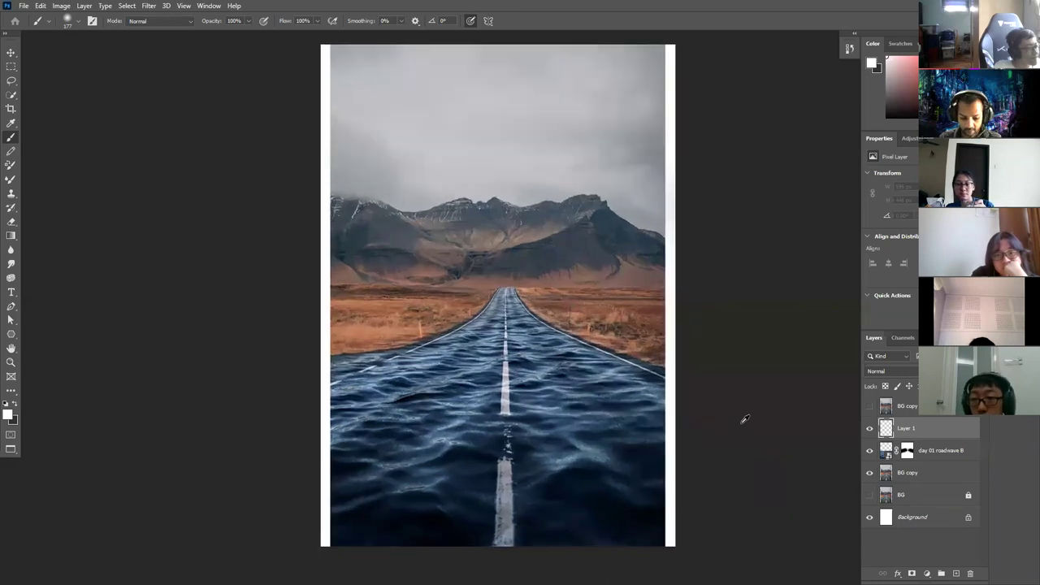
scroll(744, 419, "down", 1)
key("Tab")
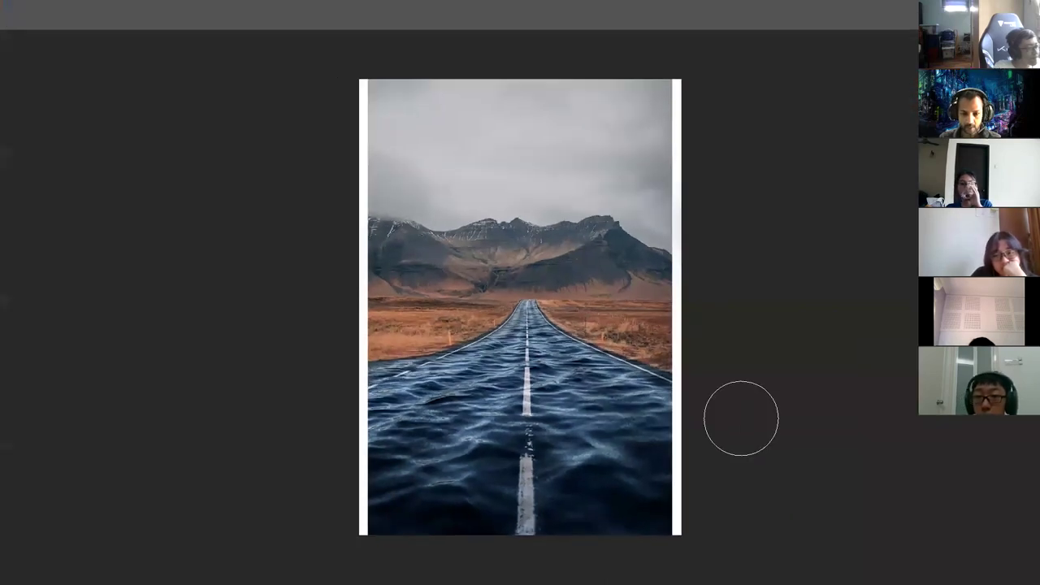
key("Tab")
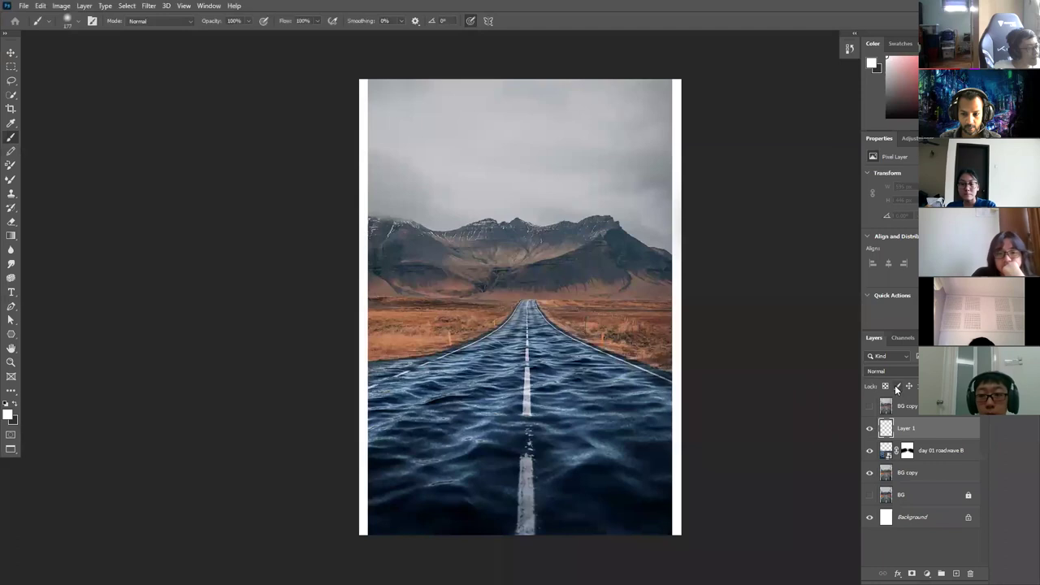
Duplicate the day 01 roadwave B layer, hide the original and delete the layer mask from the copy.
left_click(935, 558)
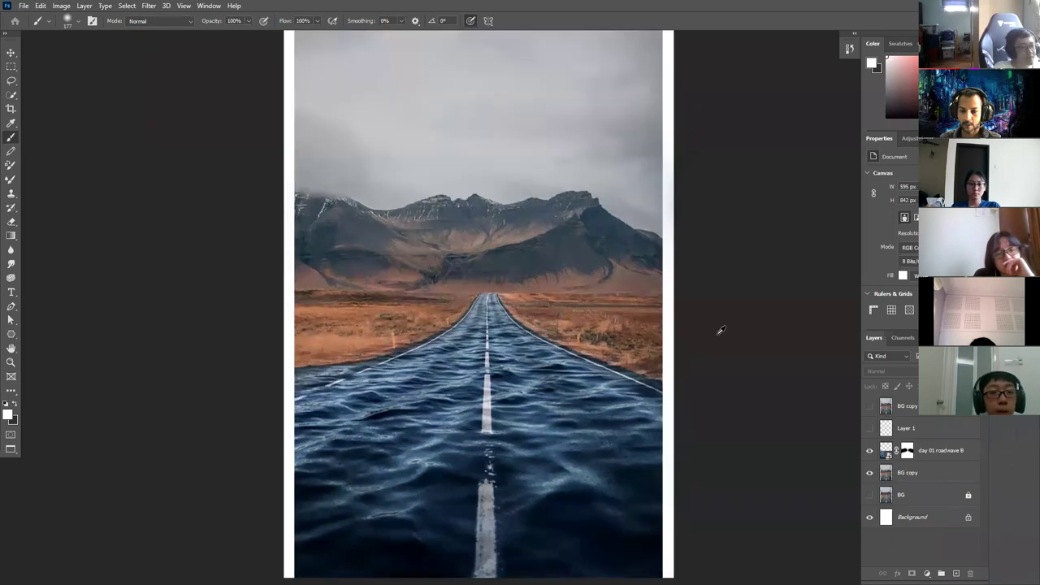
left_click_drag(735, 339, 617, 327)
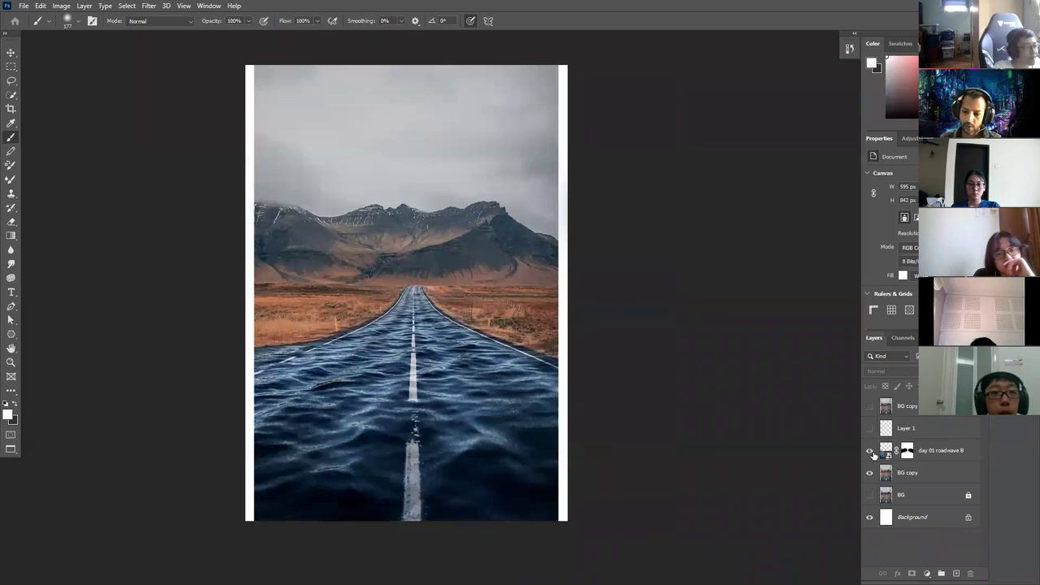
left_click(896, 454)
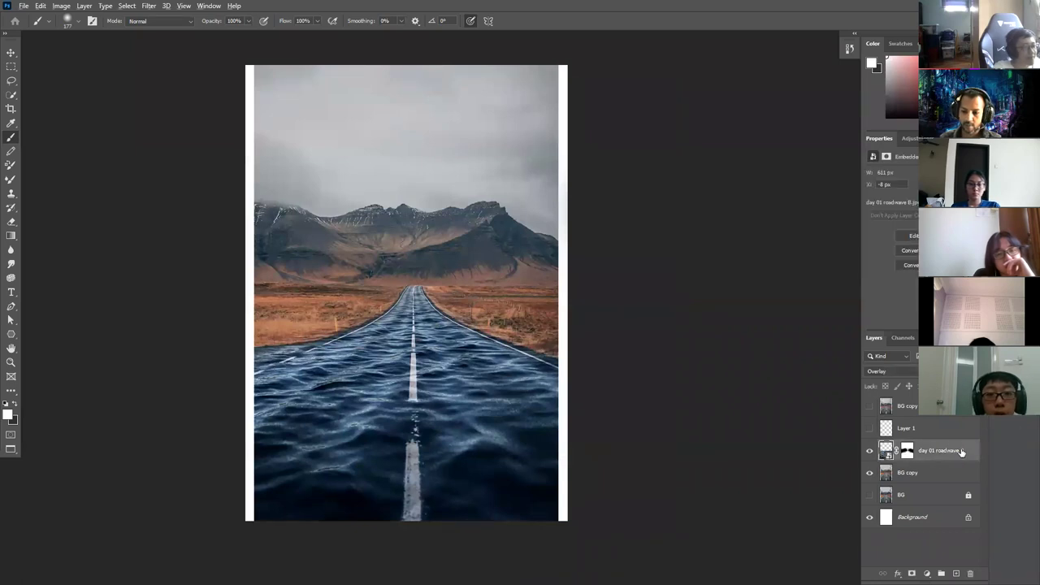
key("ctrl+j")
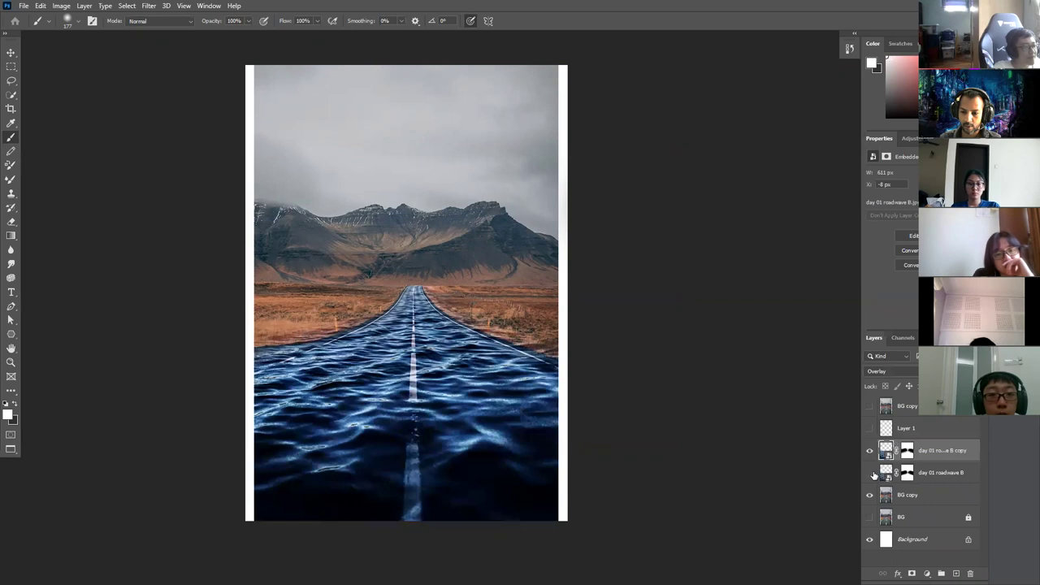
left_click(870, 472)
left_click_drag(907, 472, 969, 572)
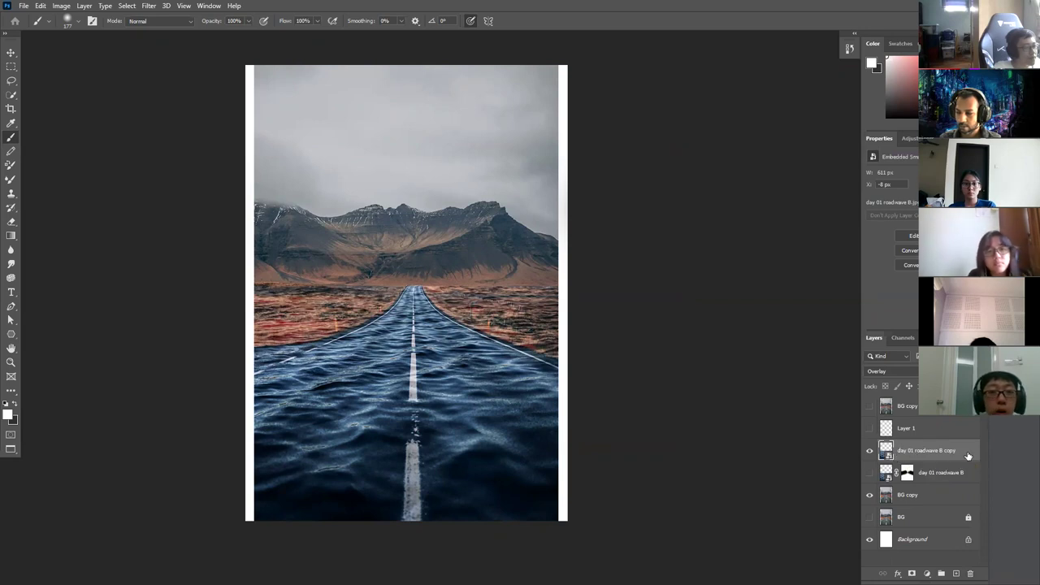
Set the unmasked sea copy's blend mode to Normal for comparison and return it to Overlay.
left_click(884, 371)
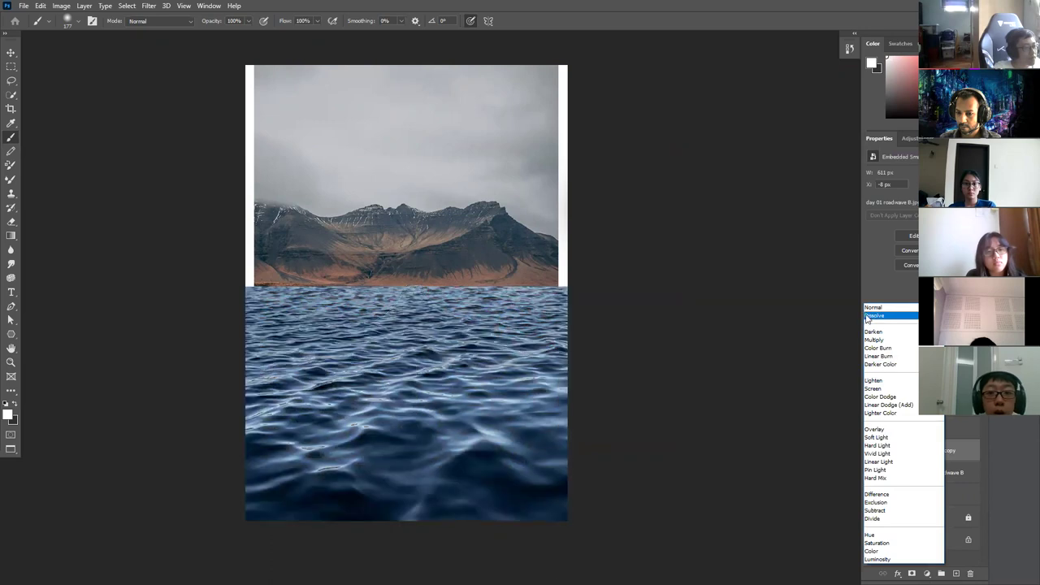
left_click(869, 307)
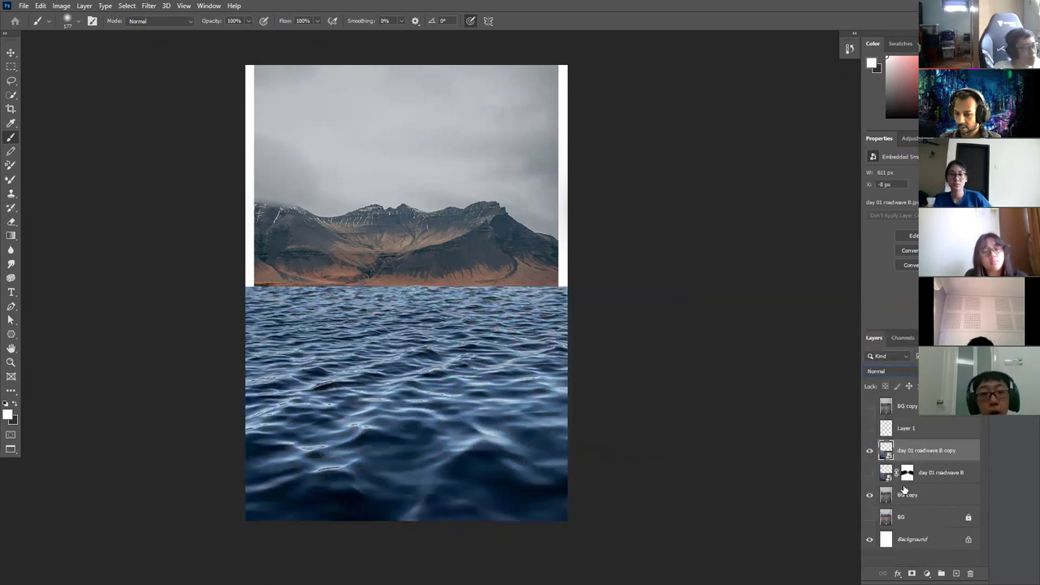
left_click(910, 372)
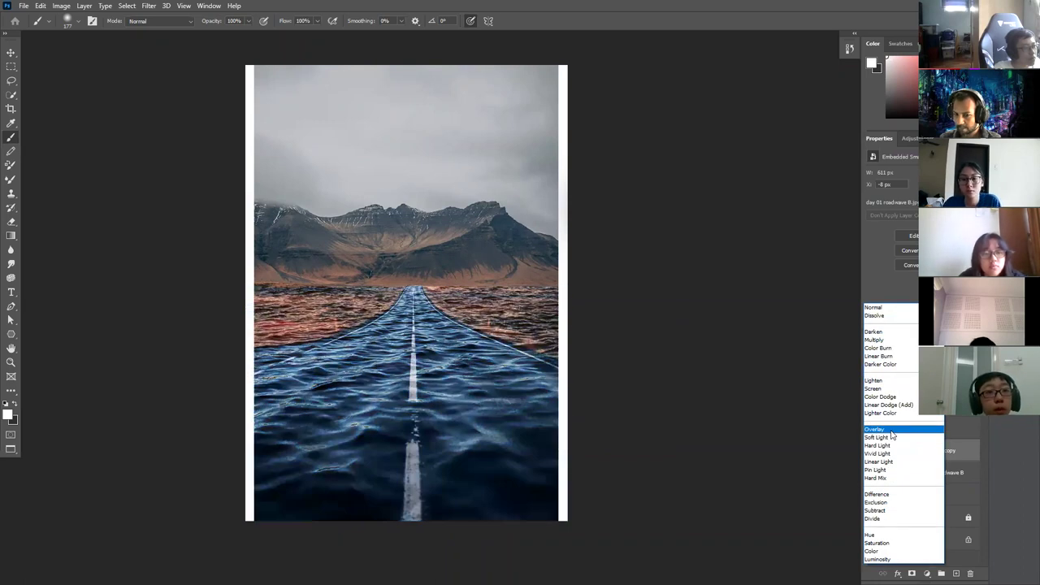
left_click(890, 429)
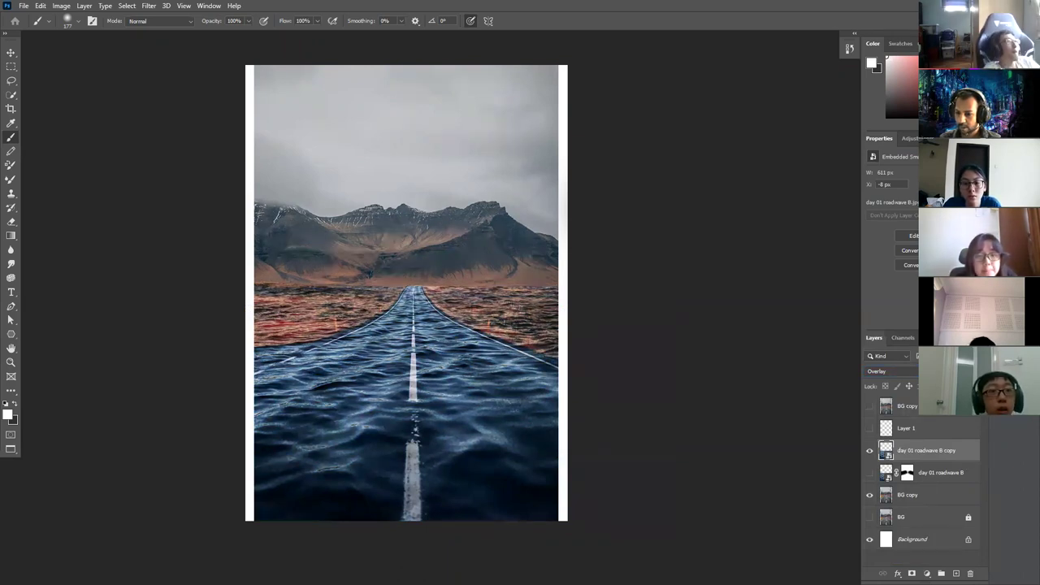
View the layer style blending options of day 01 roadwave B copy, leaving them unchanged and the smart object unrasterized.
double_click(972, 456)
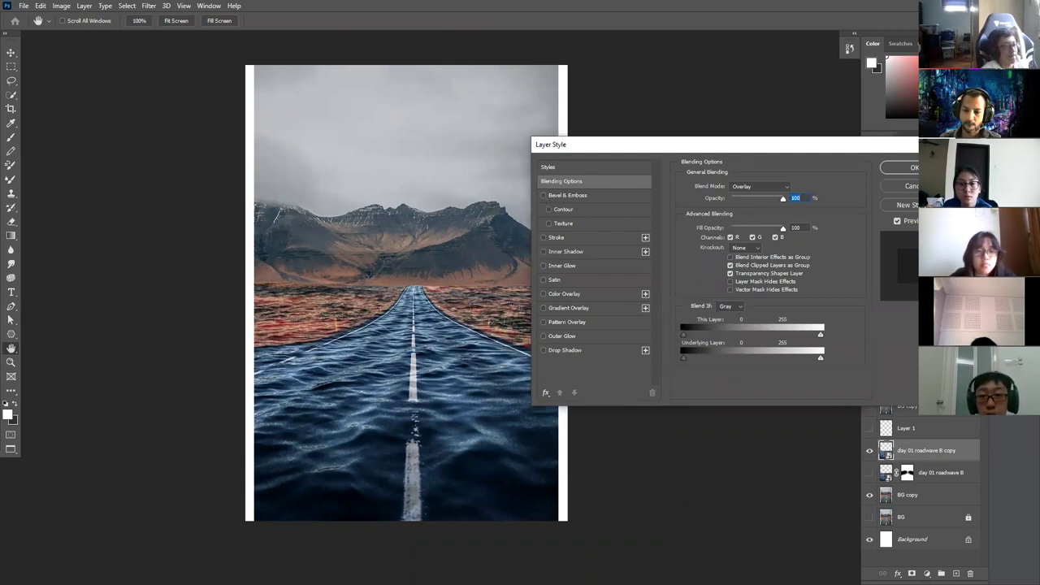
left_click(906, 185)
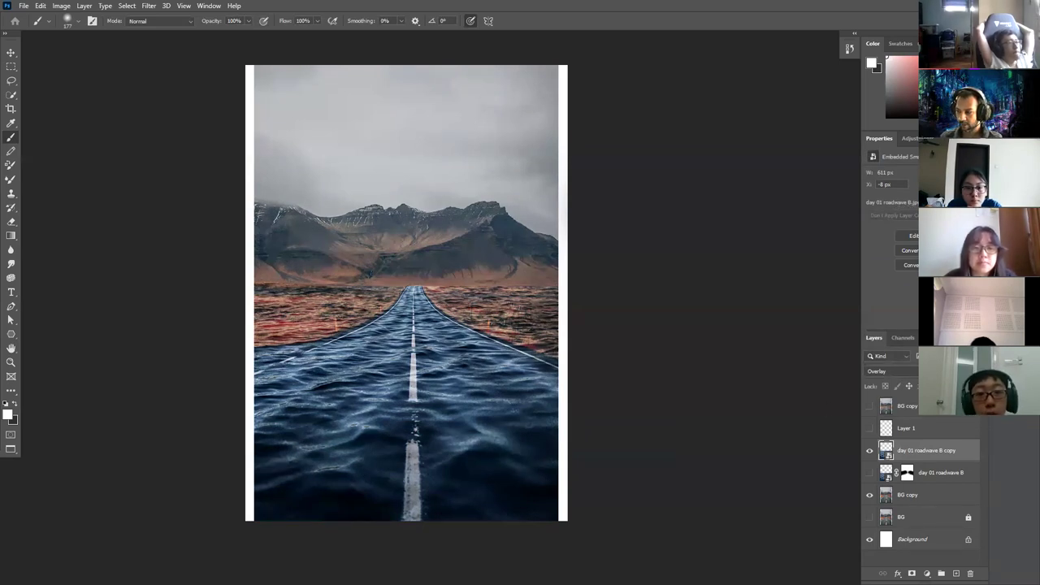
left_click(723, 305)
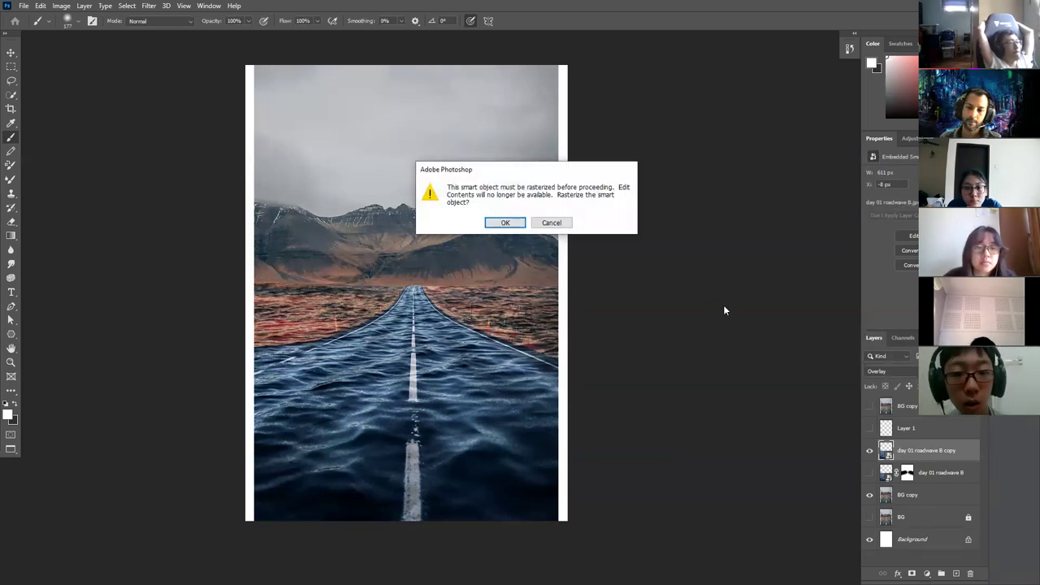
left_click(552, 223)
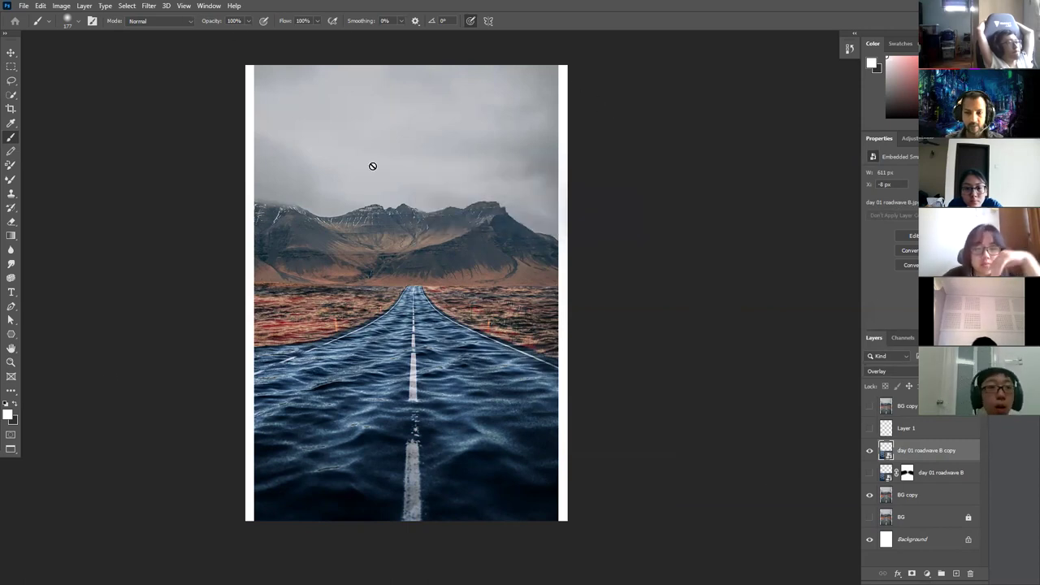
Return to the standard screen mode with the document shown at 100%.
key("f")
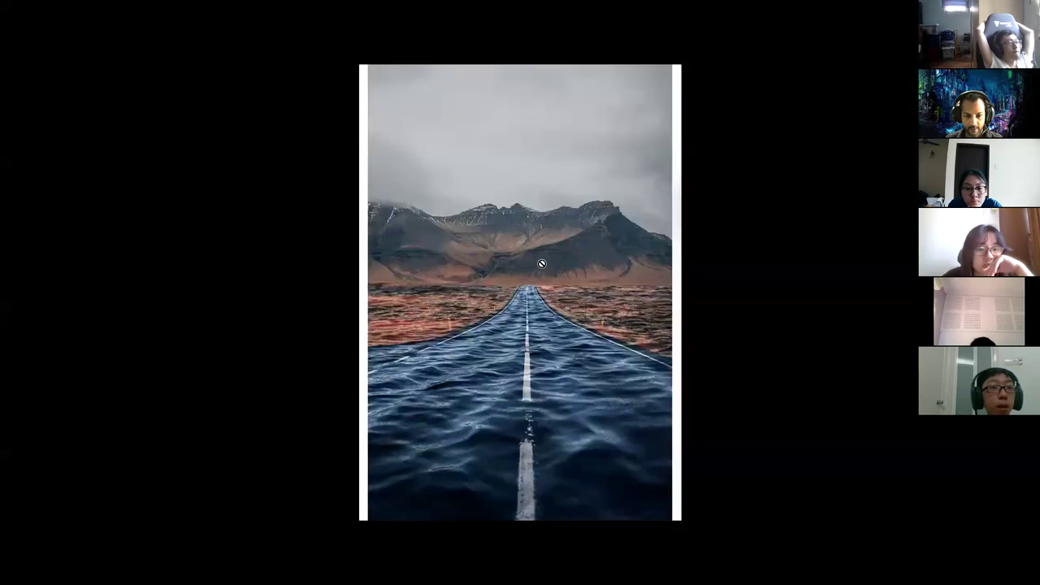
key("f")
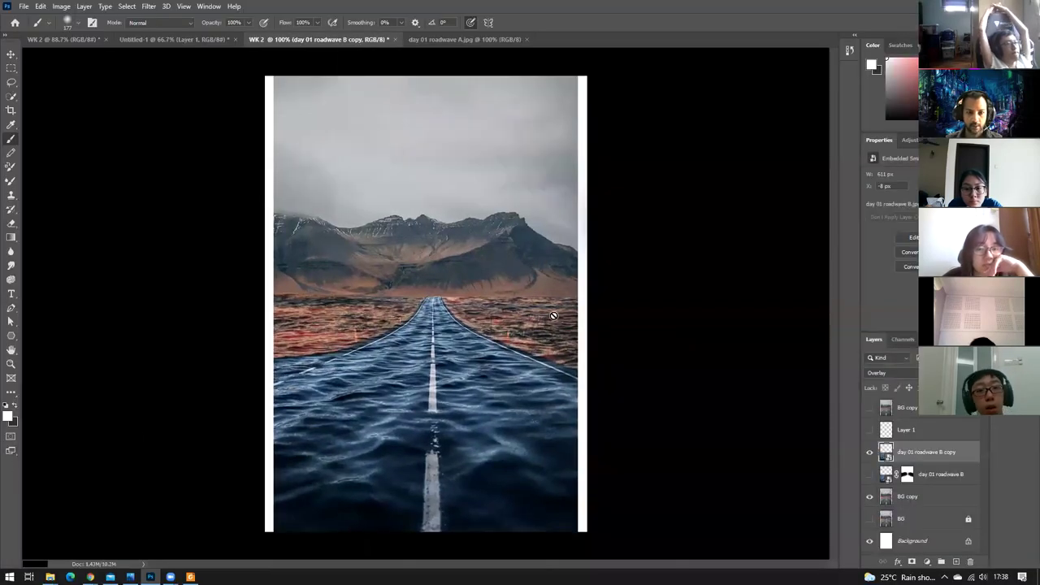
key("ctrl+0")
key("ctrl+1")
Move Layer 1 above BG copy 2, and show BG copy 2 and the masked day 01 roadwave B while hiding the unmasked copy.
left_click_drag(924, 428, 901, 406)
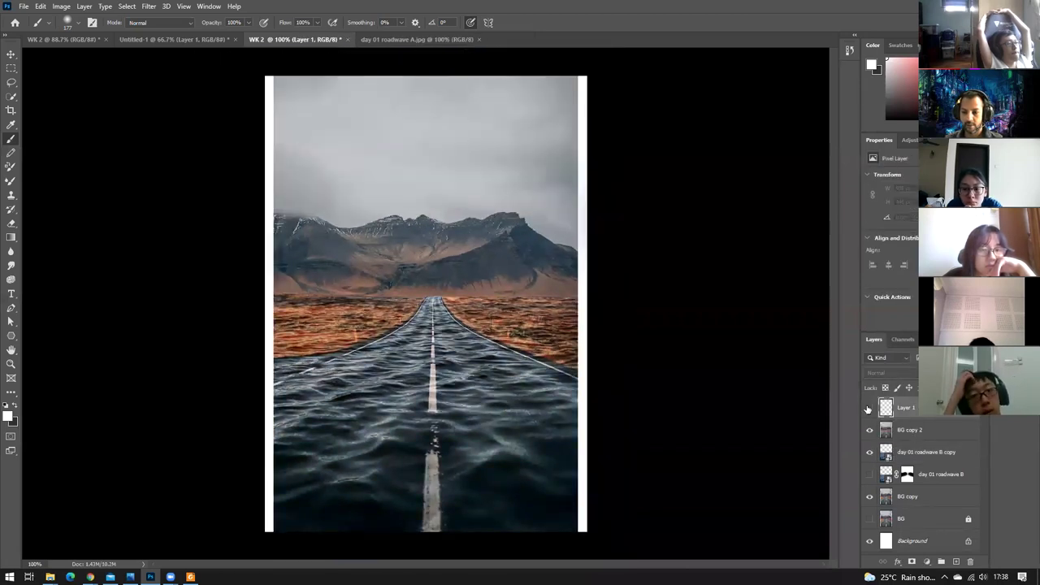
scroll(601, 393, "down", 1)
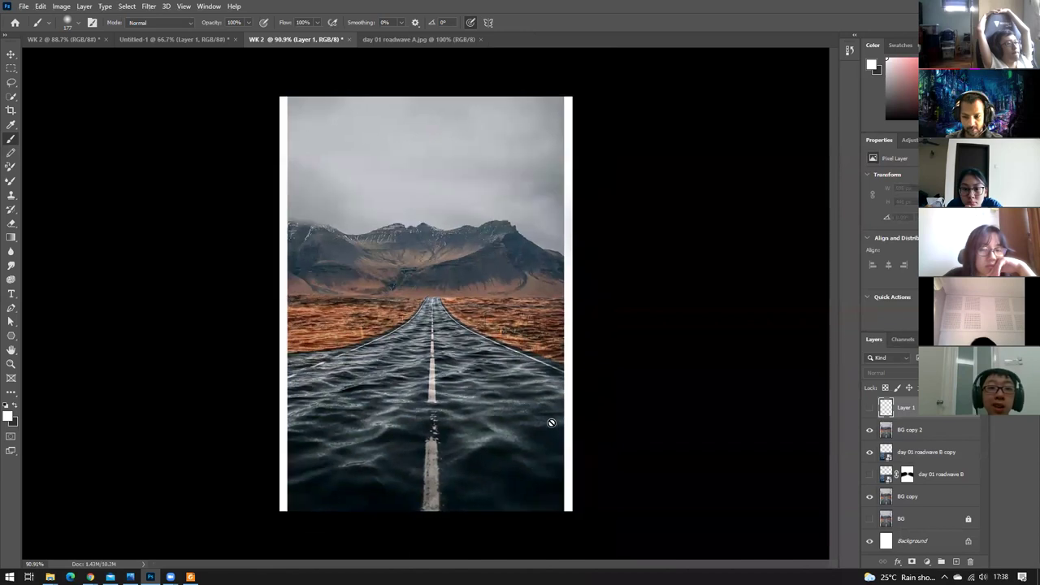
left_click(869, 451)
left_click(869, 474)
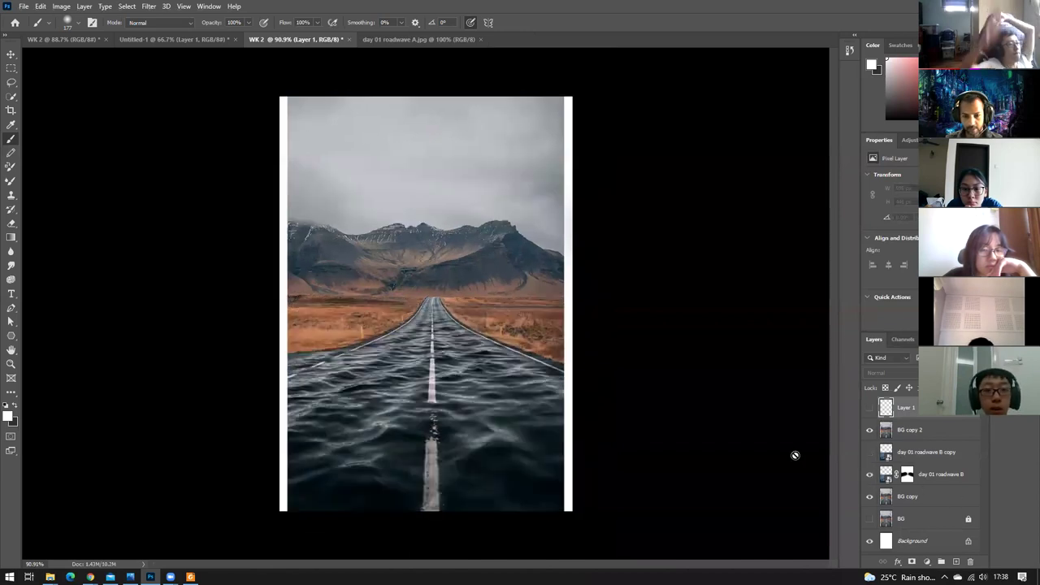
Switch to the WK 2 document containing the boat photo, then show and select its Layer 1.
scroll(655, 407, "down", 1)
scroll(654, 407, "up", 3)
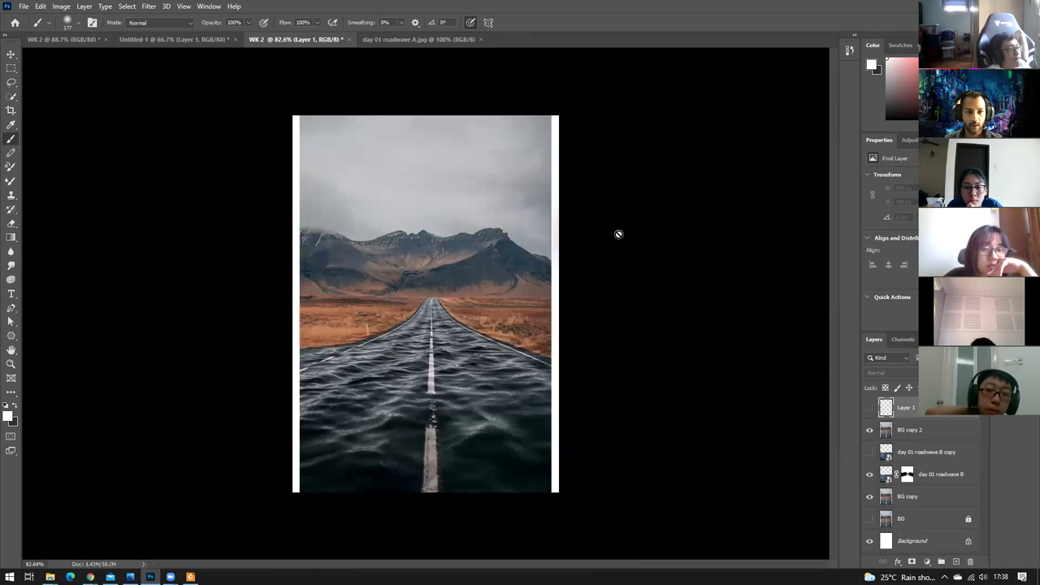
left_click(63, 39)
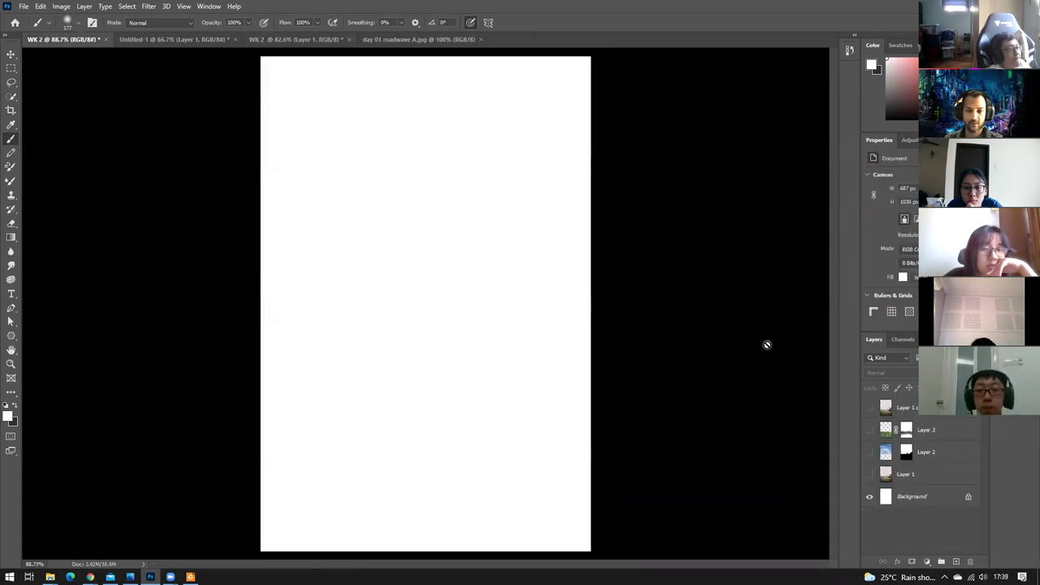
left_click(869, 473)
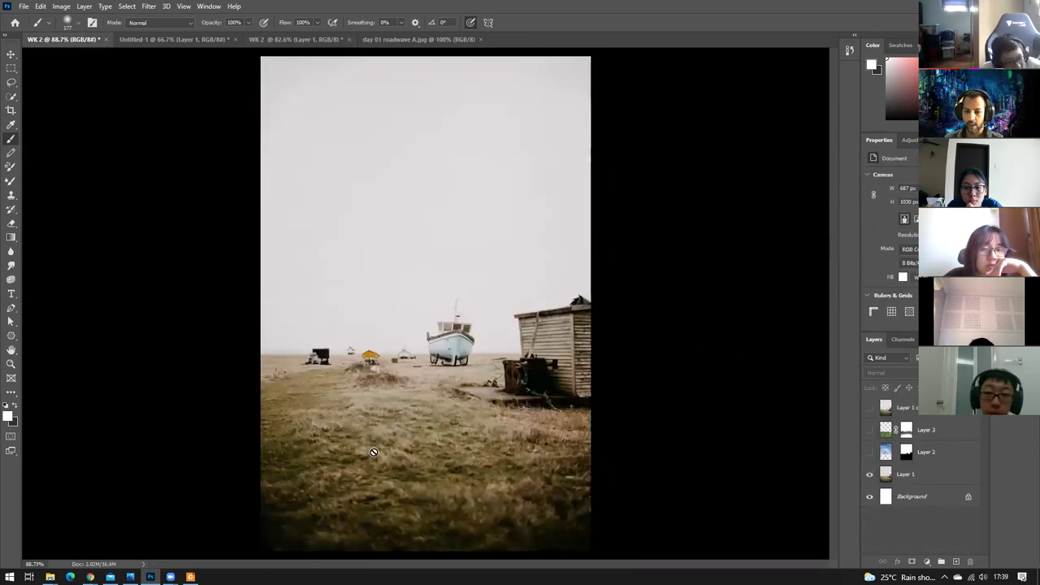
left_click(917, 478)
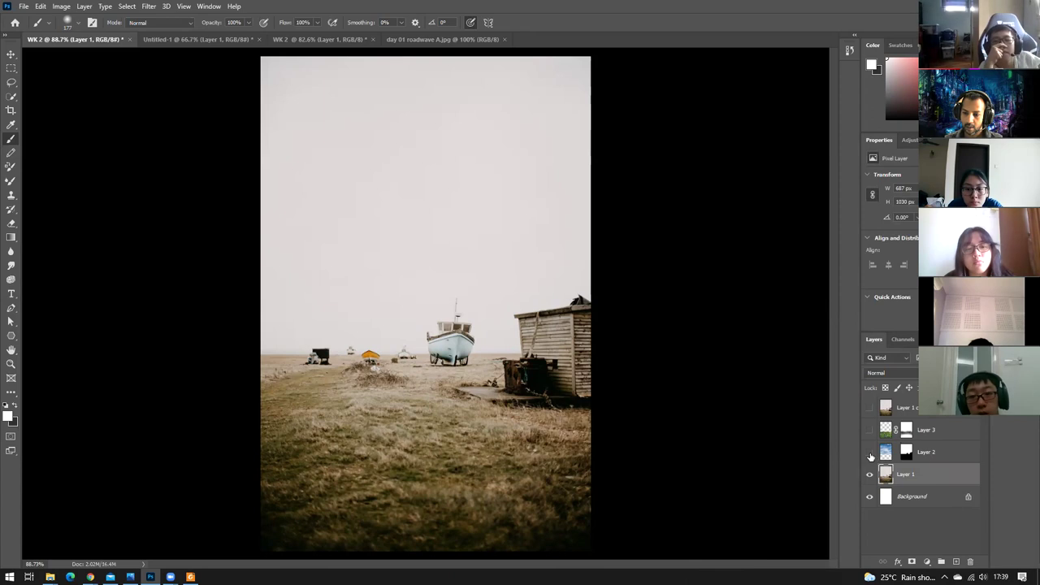
Show the sky on Layer 2 and compare it with its layer mask disabled, leaving the mask enabled and the layer visible.
left_click(869, 452)
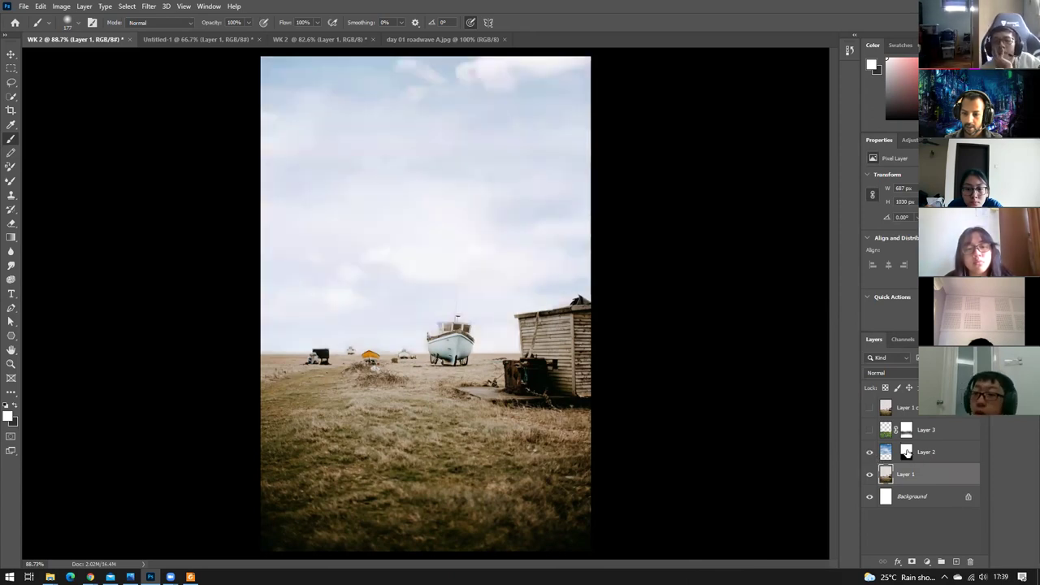
left_click(907, 452, "shift")
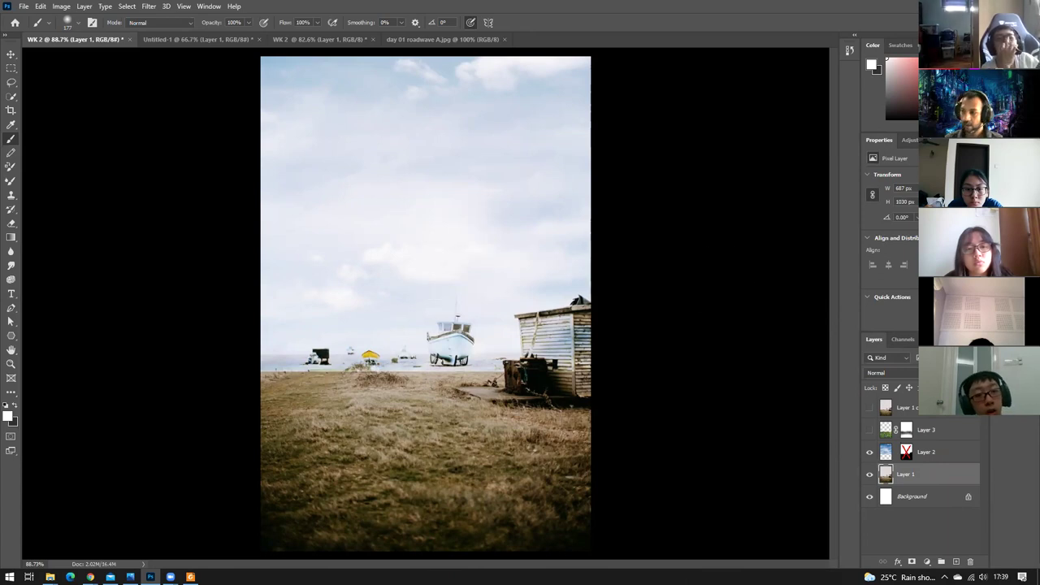
left_click(906, 452, "shift")
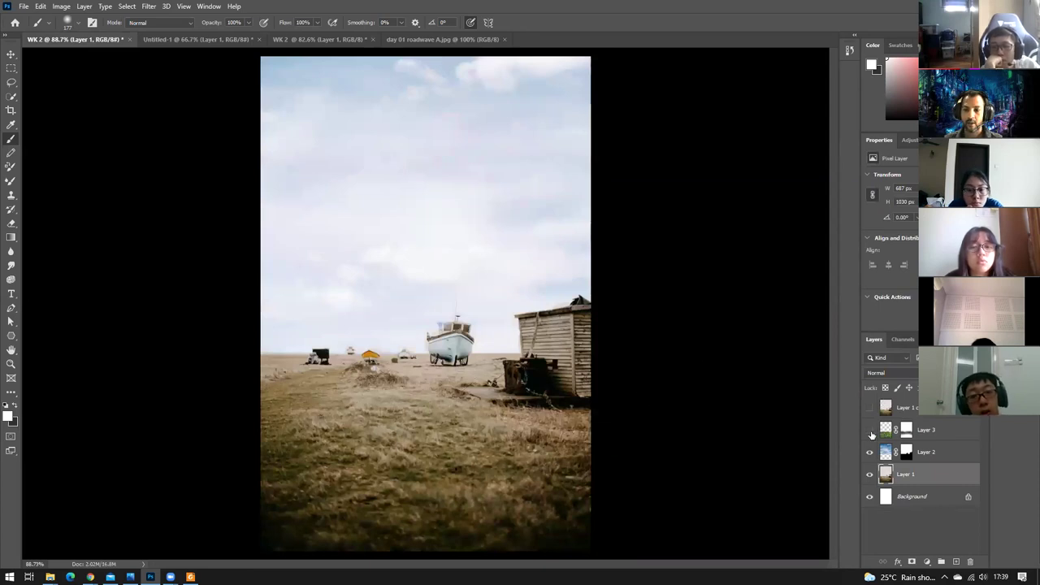
left_click(870, 451)
Show the flower field on Layer 3 and check the blend modes of Layer 3 and Layer 2.
left_click(869, 430)
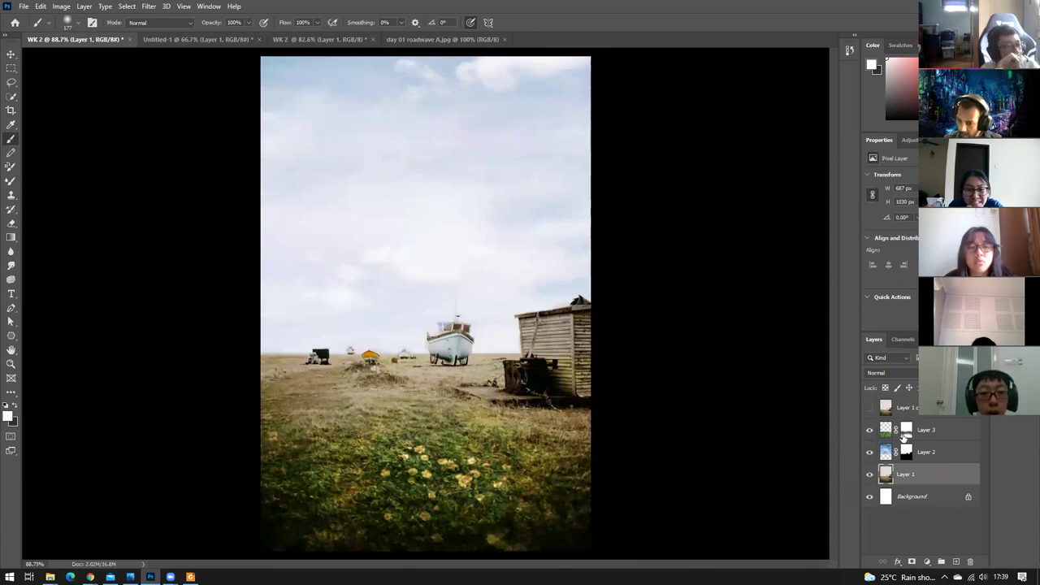
left_click(885, 431)
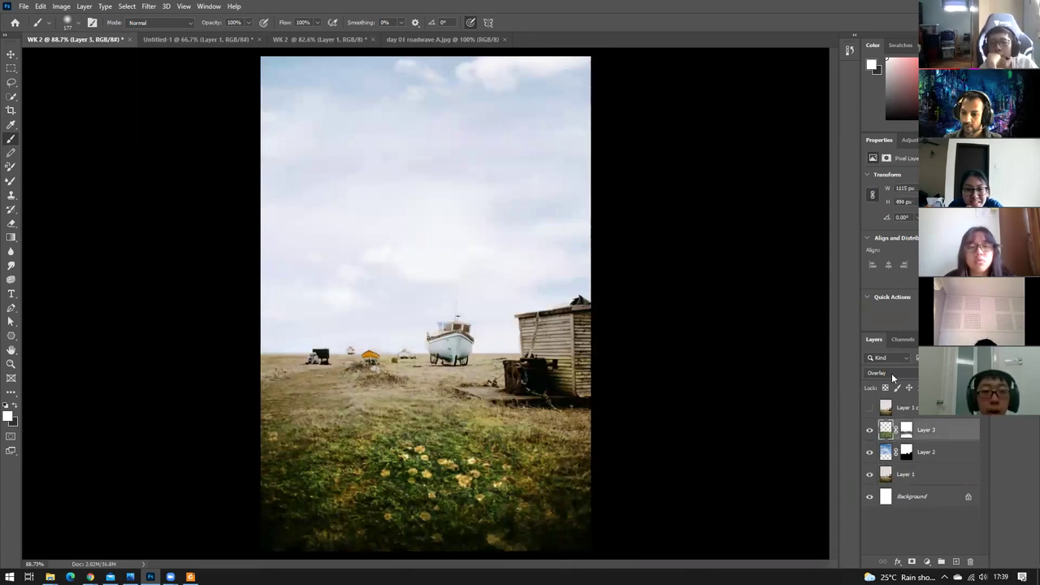
left_click(885, 453)
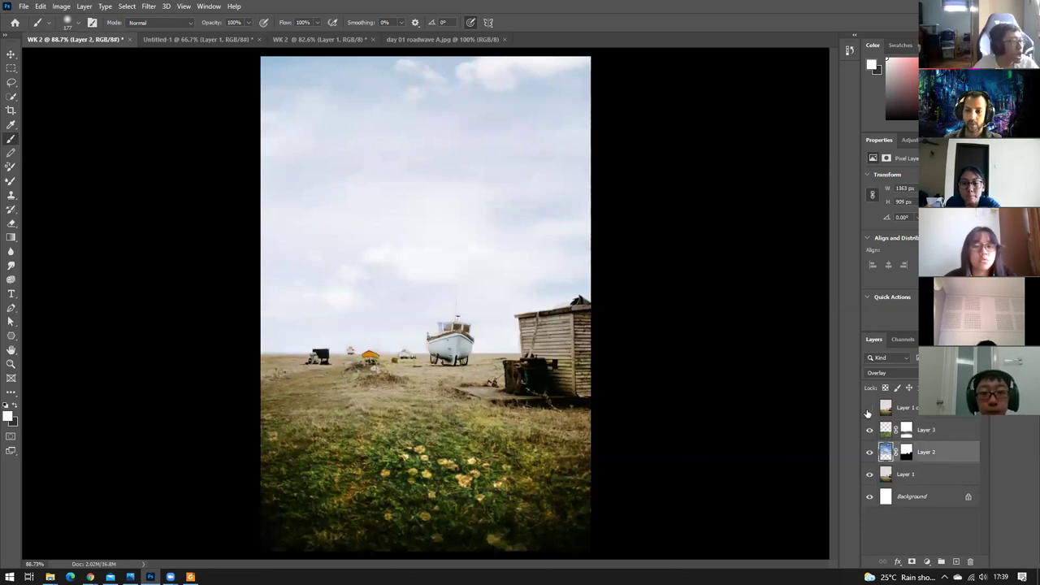
Show the Layer 1 copy colour layer in the boat image and switch to the WK 2 road composite.
left_click(904, 412)
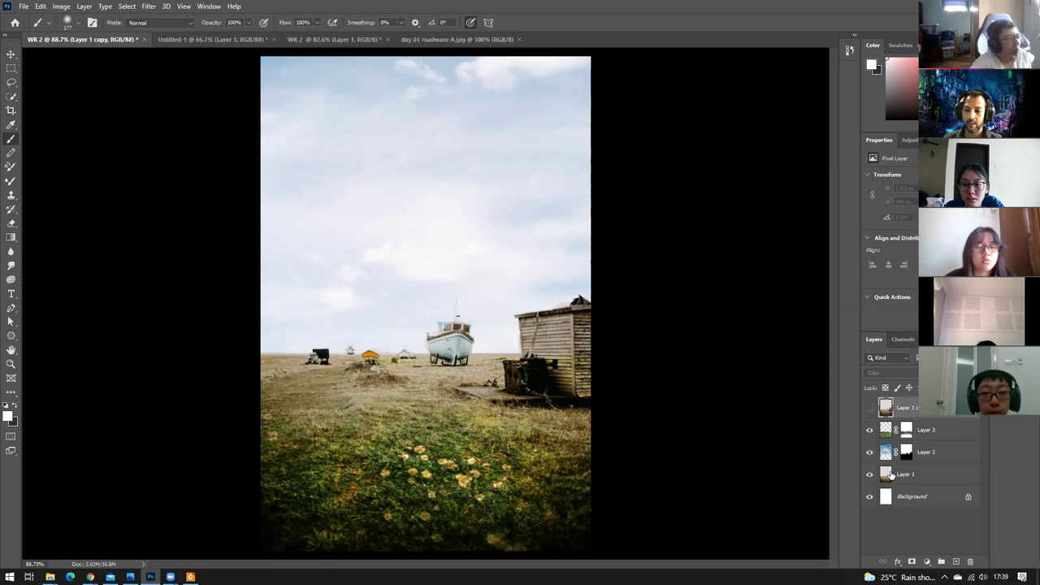
left_click(869, 408)
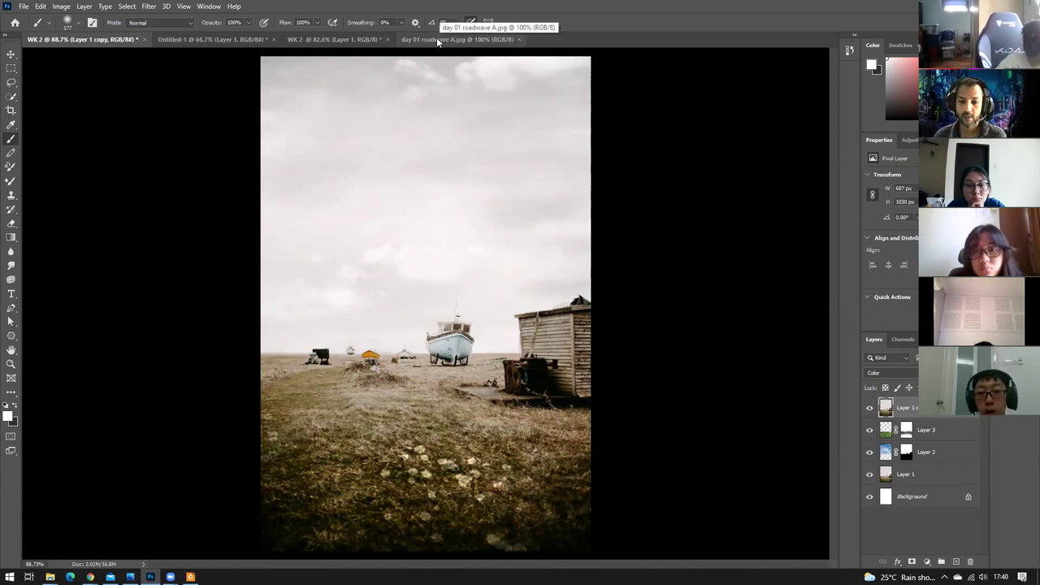
left_click(318, 41)
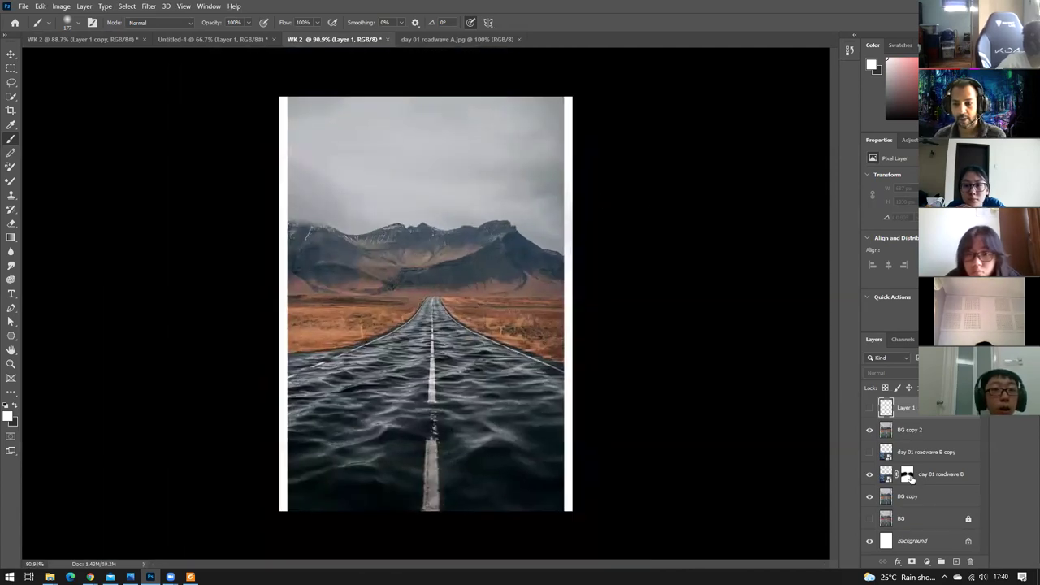
Delete the hidden Layer 1 from the road composite.
left_click(968, 561)
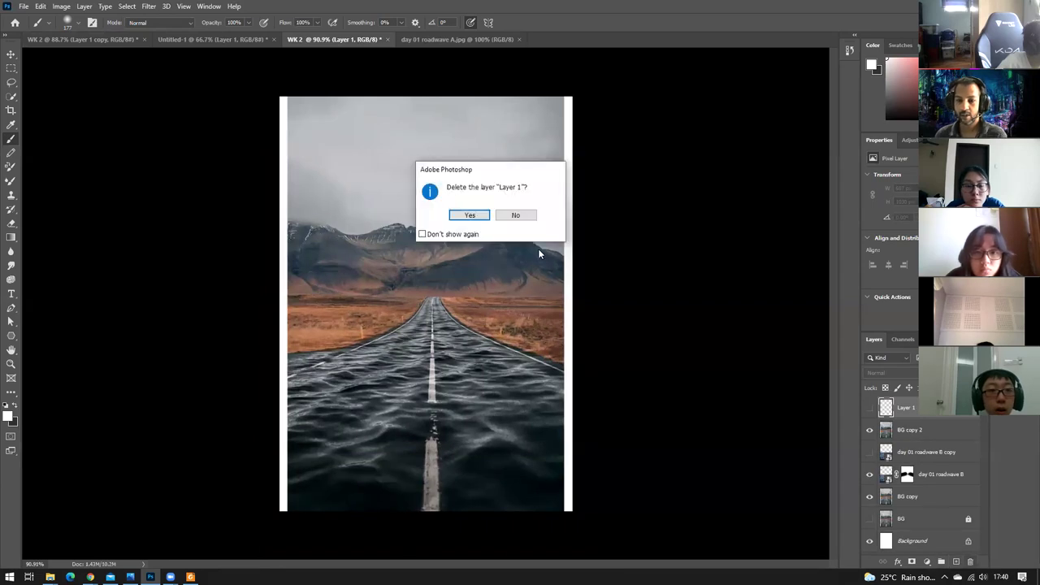
key("Return")
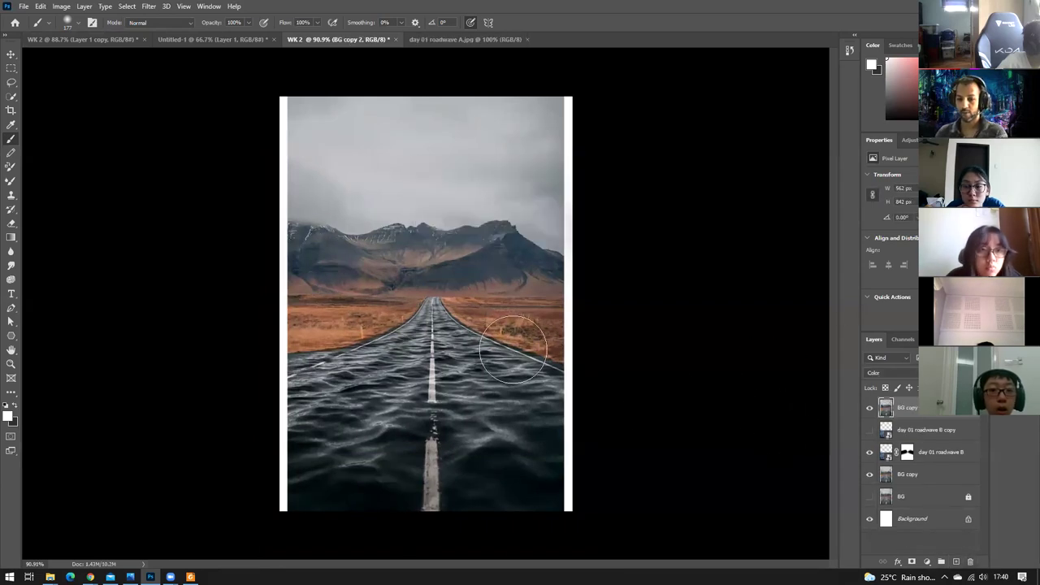
scroll(510, 367, "down", 1)
scroll(510, 367, "up", 2)
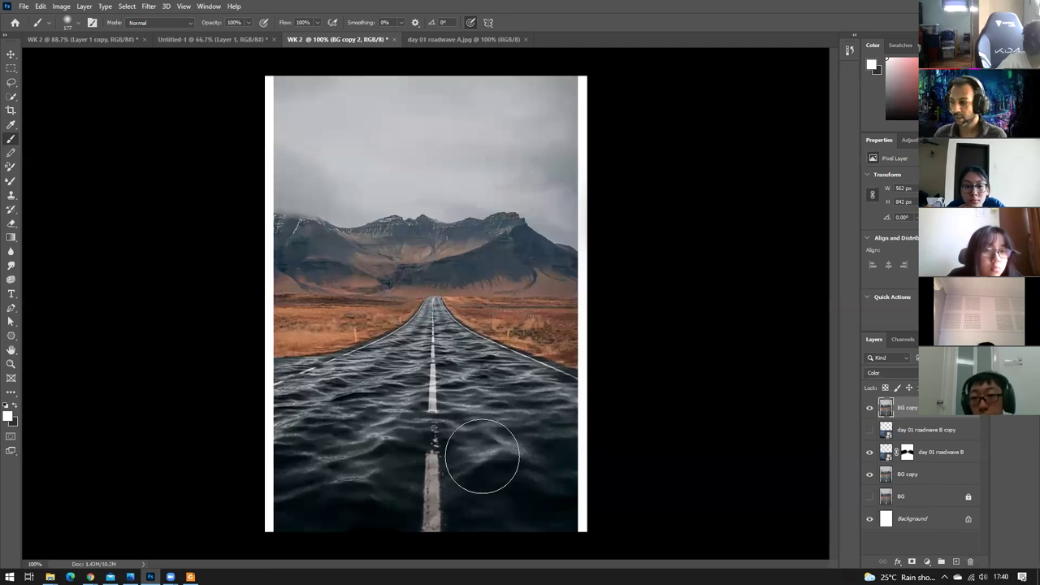
Set the blend mode of the BG copy 2 layer to Color.
left_click(888, 372)
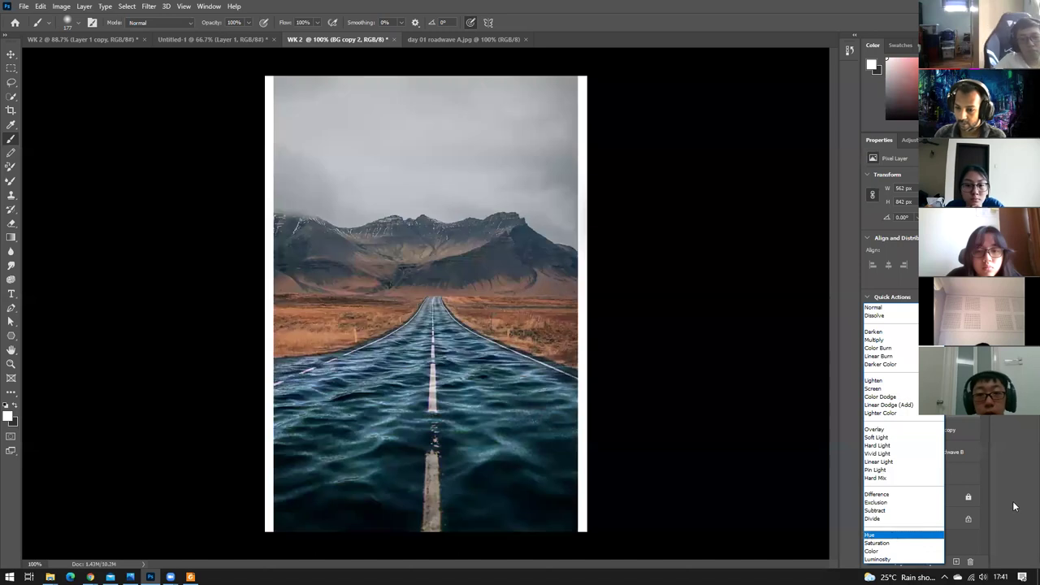
left_click(873, 551)
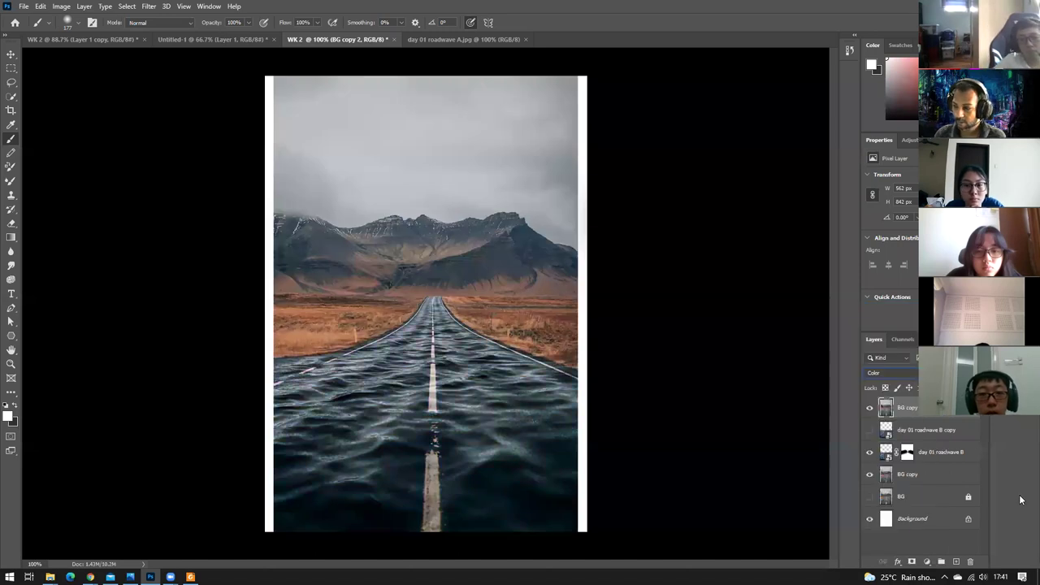
Check the blend modes of the day 01 roadwave B and BG copy layers.
left_click(907, 453)
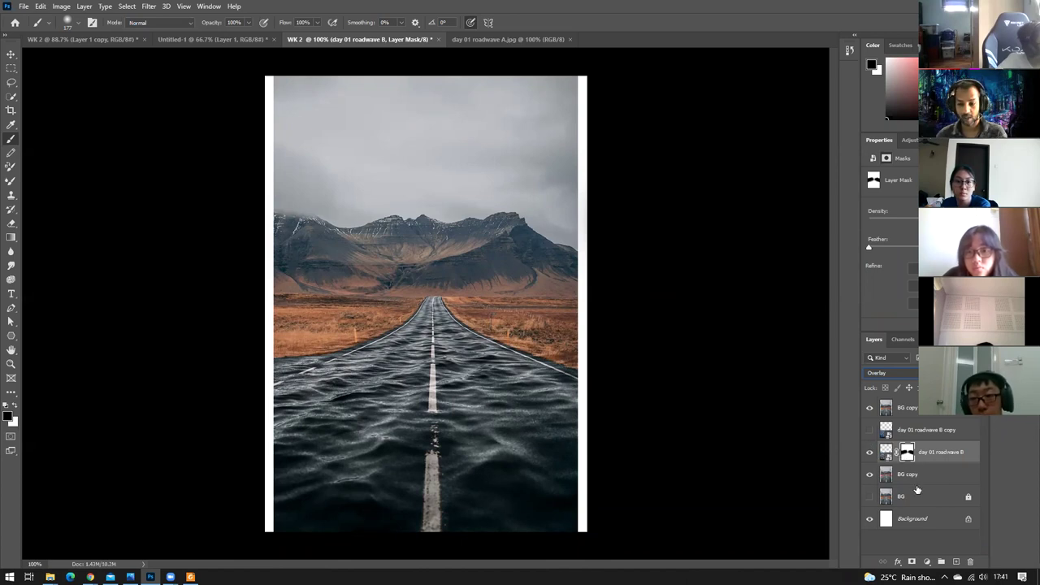
left_click(886, 456)
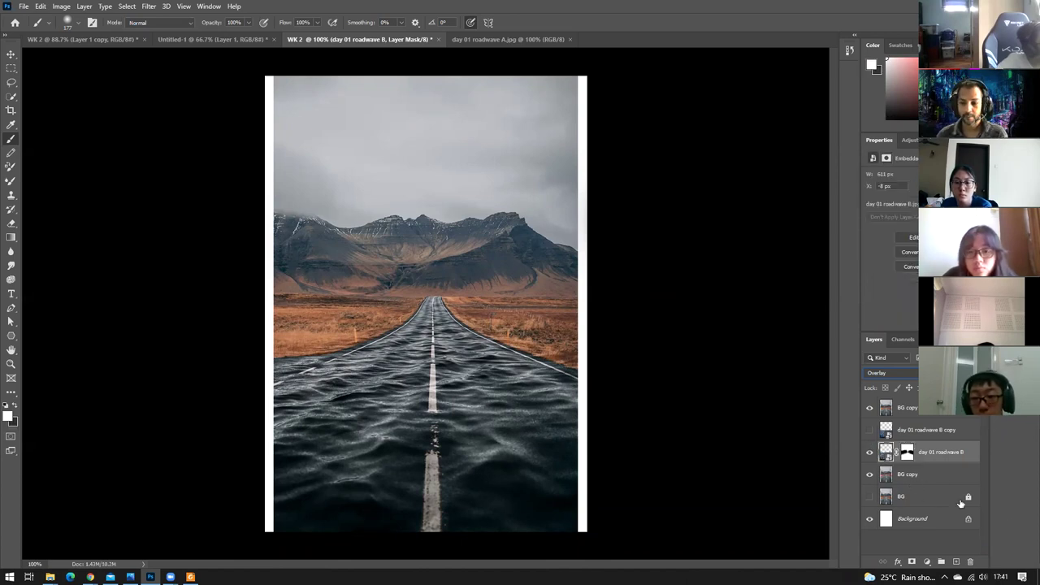
left_click(926, 476)
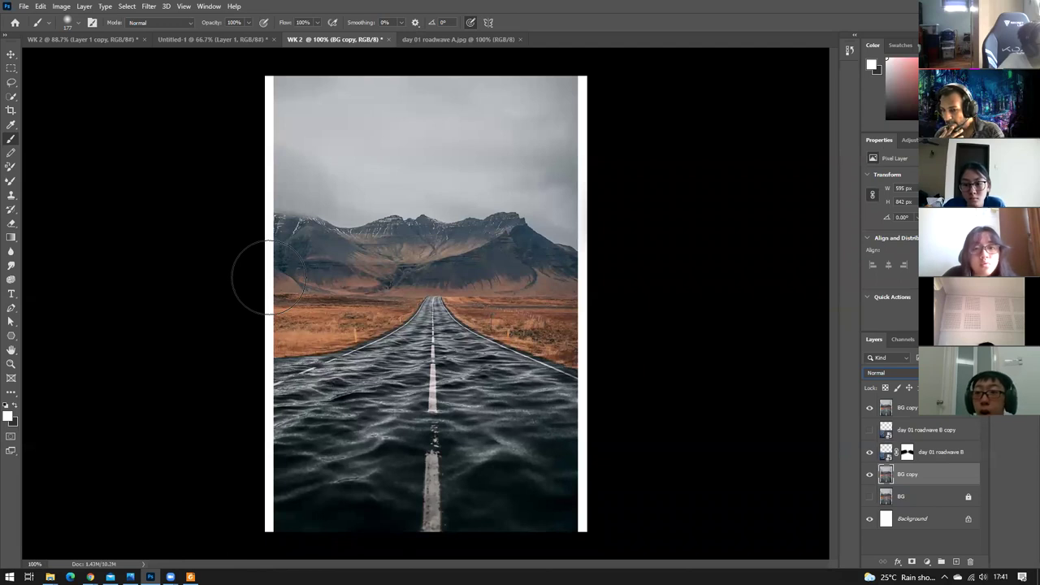
Select the layer mask of day 01 roadwave B and set the foreground colour to white.
left_click(907, 452)
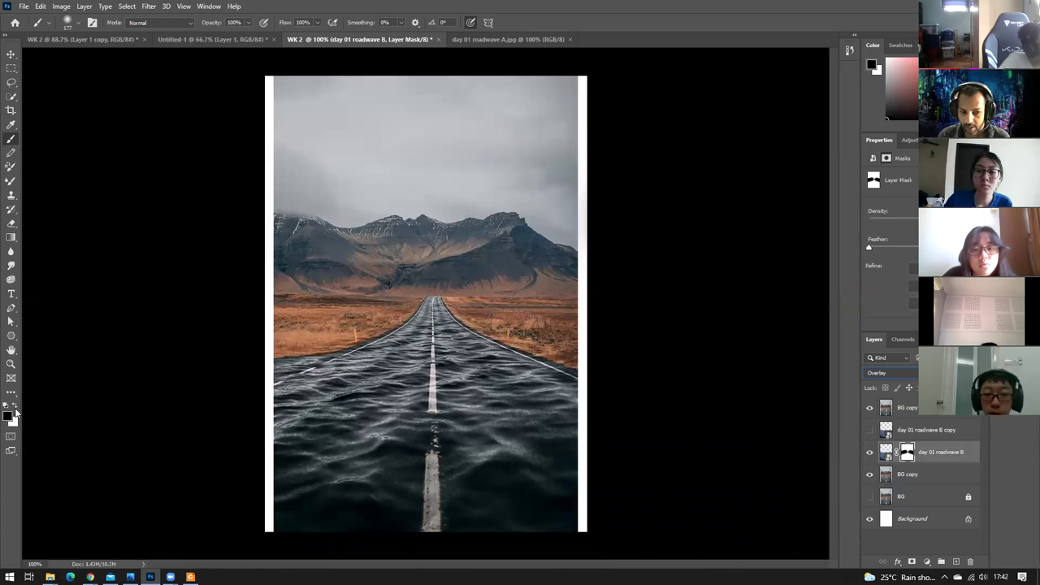
left_click(15, 410)
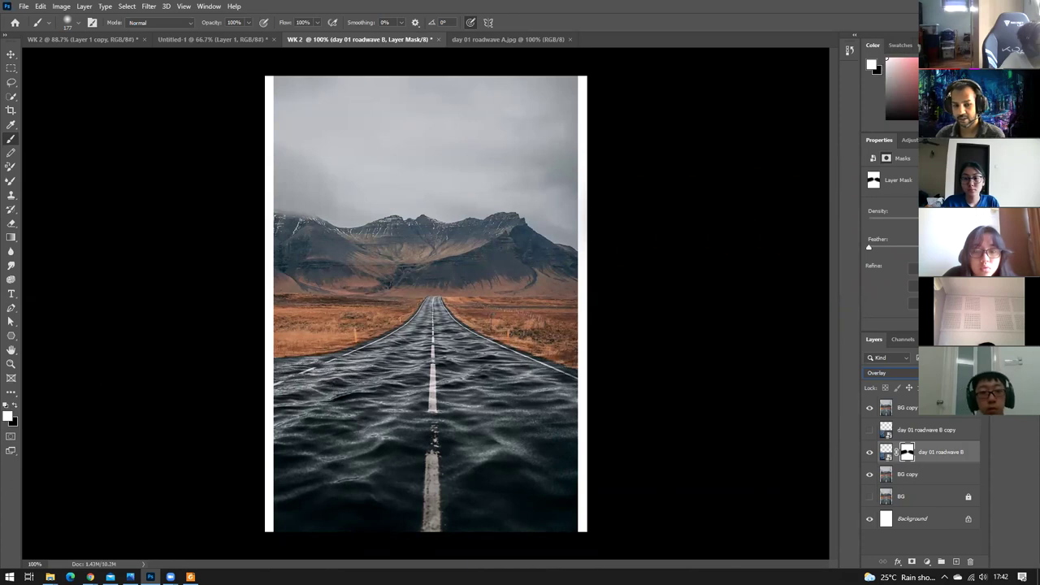
left_click(886, 119)
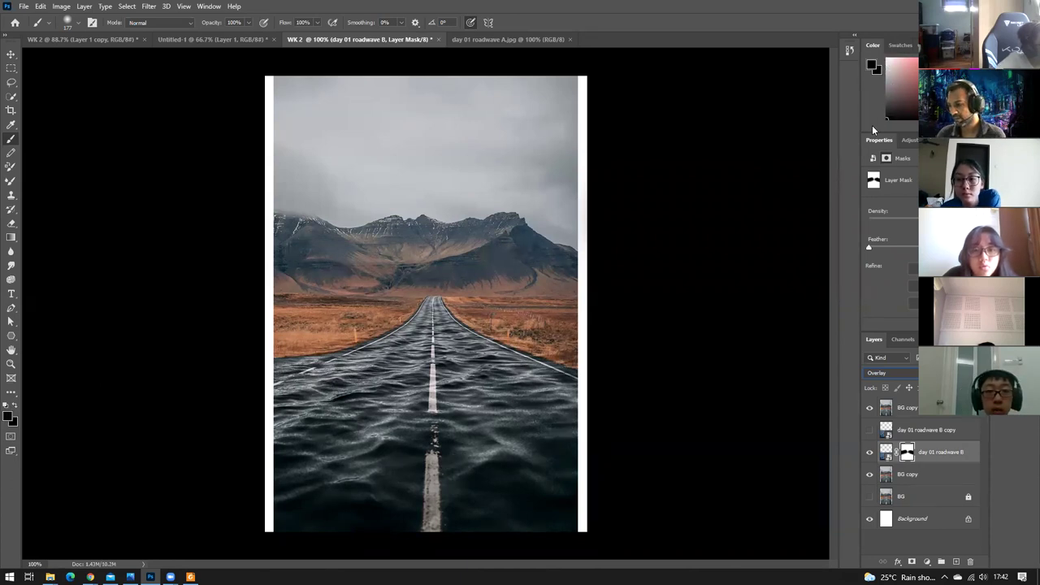
left_click(881, 53)
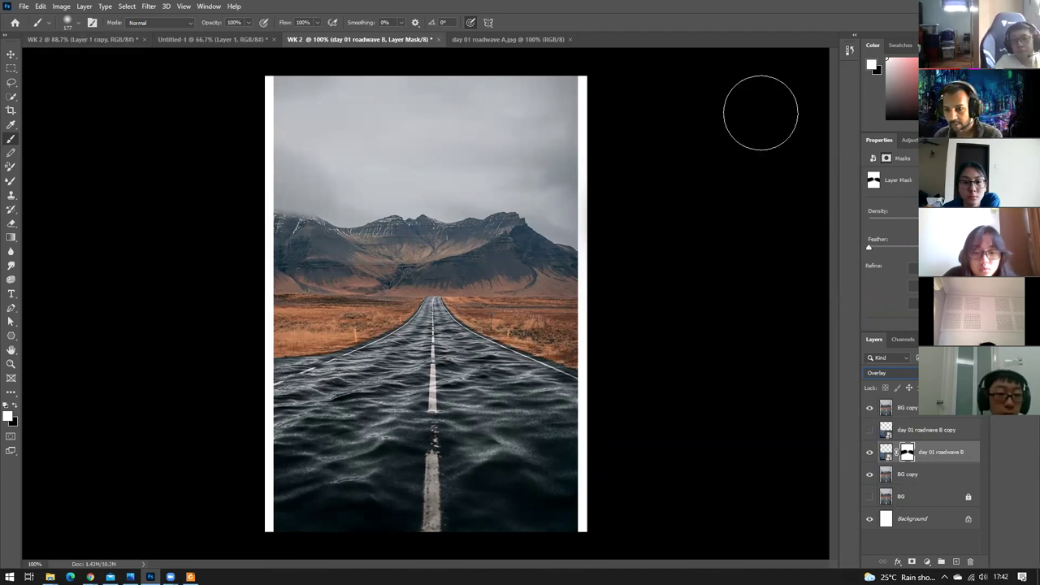
Display the brush settings and reduce the soft round brush to 35 px.
left_click(204, 6)
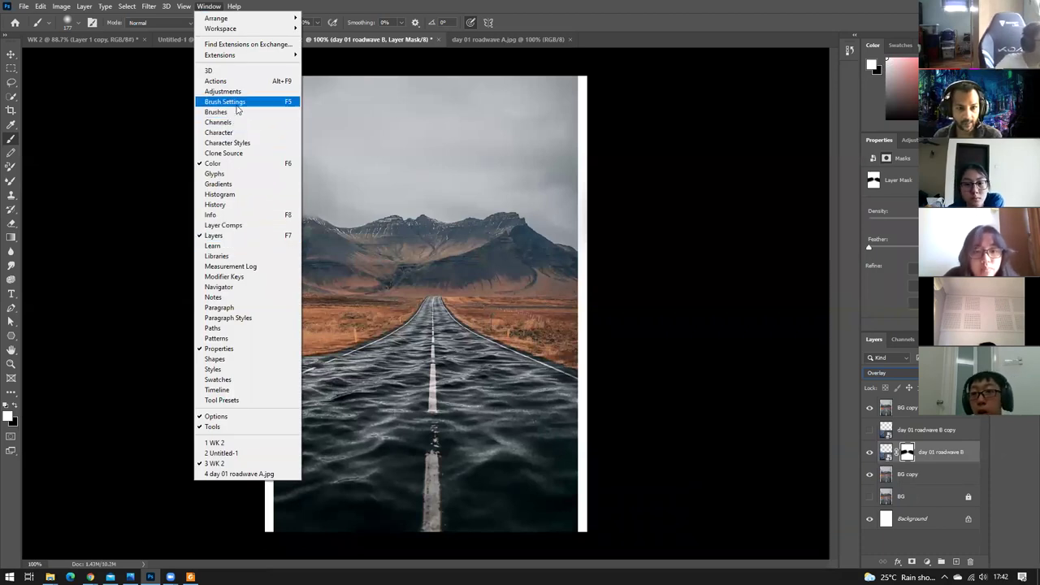
key("Escape")
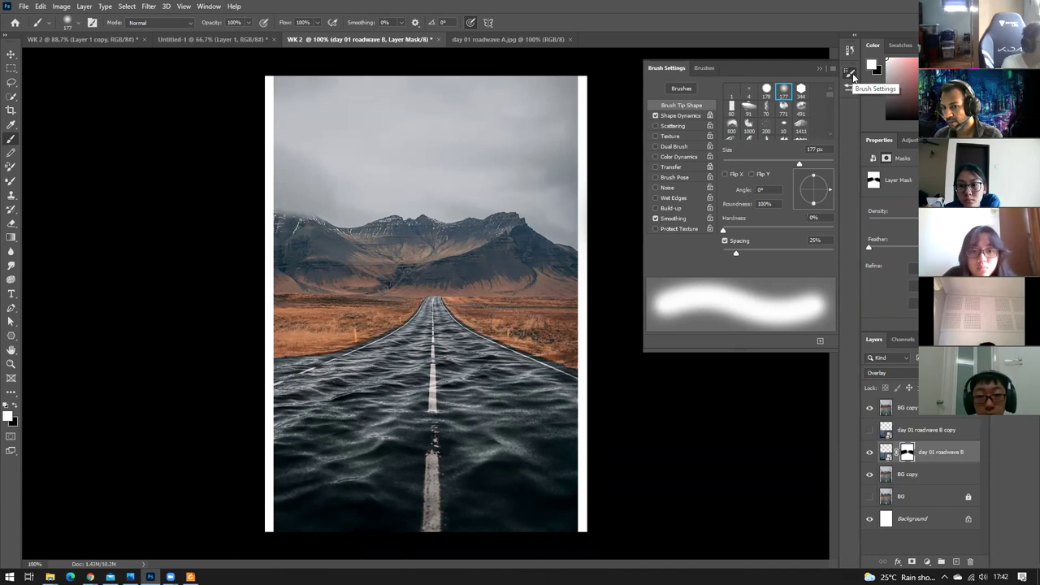
mouse_move(799, 167)
left_mouse_down()
mouse_move(729, 163)
mouse_move(785, 166)
mouse_move(742, 165)
left_mouse_up()
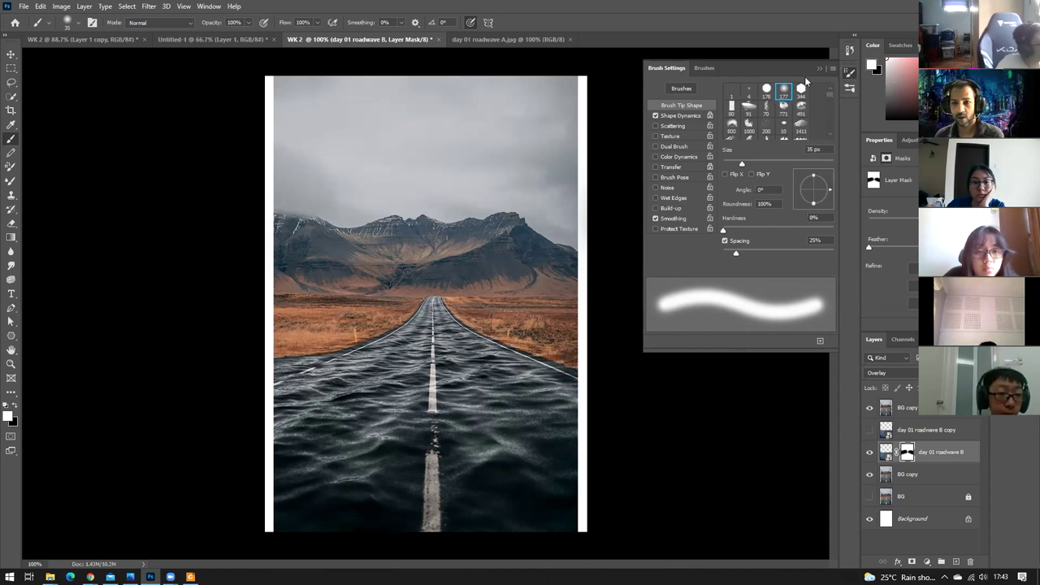
Switch to a soft 25 px brush preset and undo the deletion of Layer 1.
left_click(205, 8)
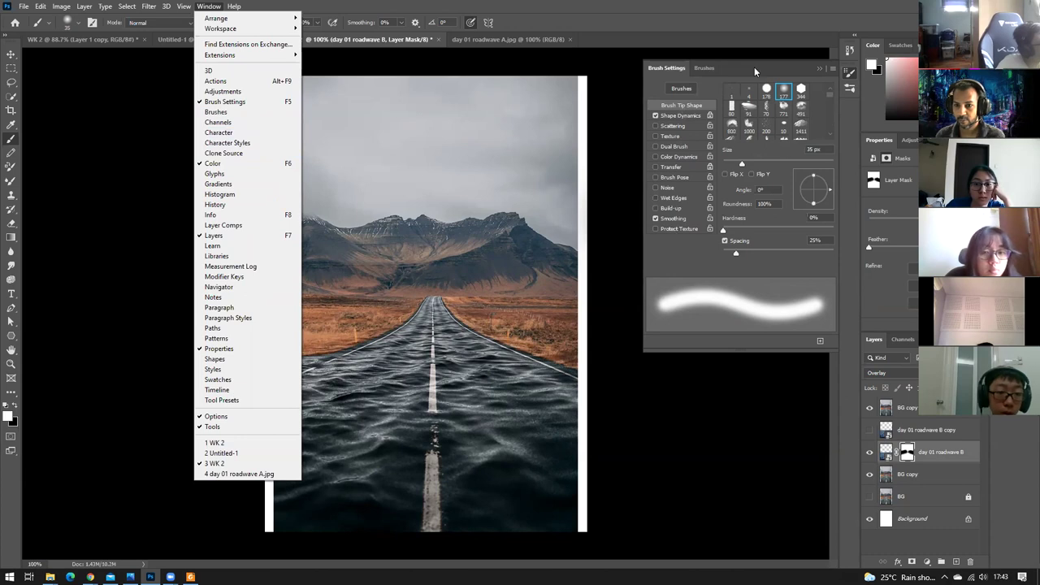
mouse_move(741, 166)
left_mouse_down()
mouse_move(793, 167)
mouse_move(732, 165)
mouse_move(812, 165)
mouse_move(760, 169)
left_mouse_up()
key("comma")
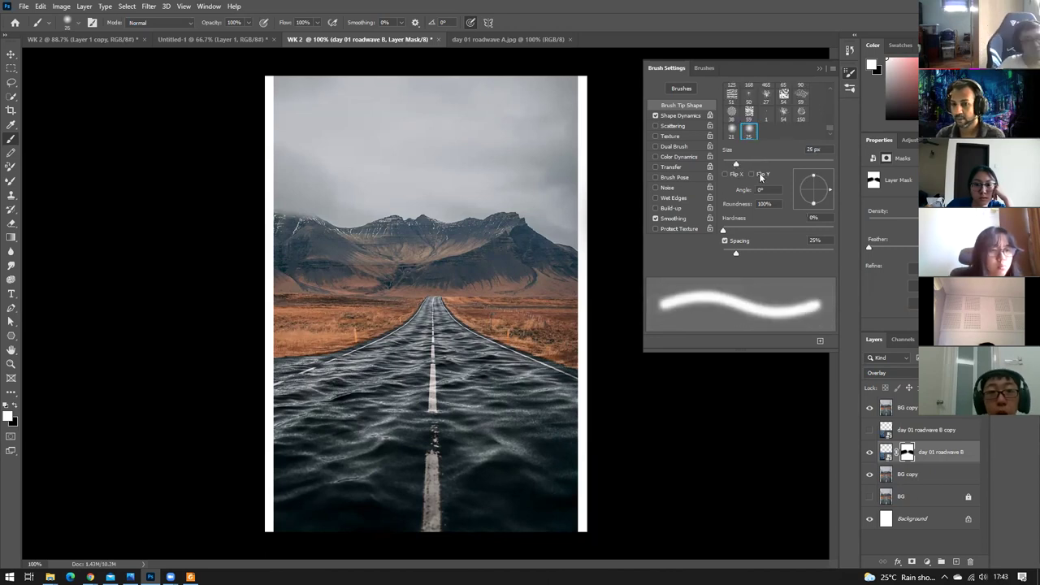
key("ctrl+shift+alt+n")
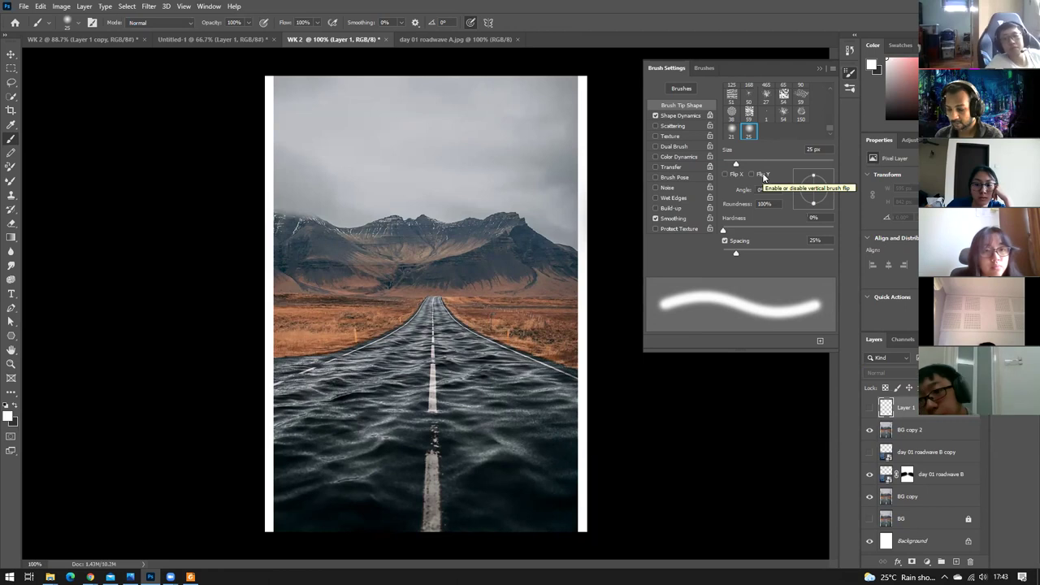
Try the soft 30 px brush preset and other brush sizes, going down to 15 px.
key("period")
key("period")
key("period")
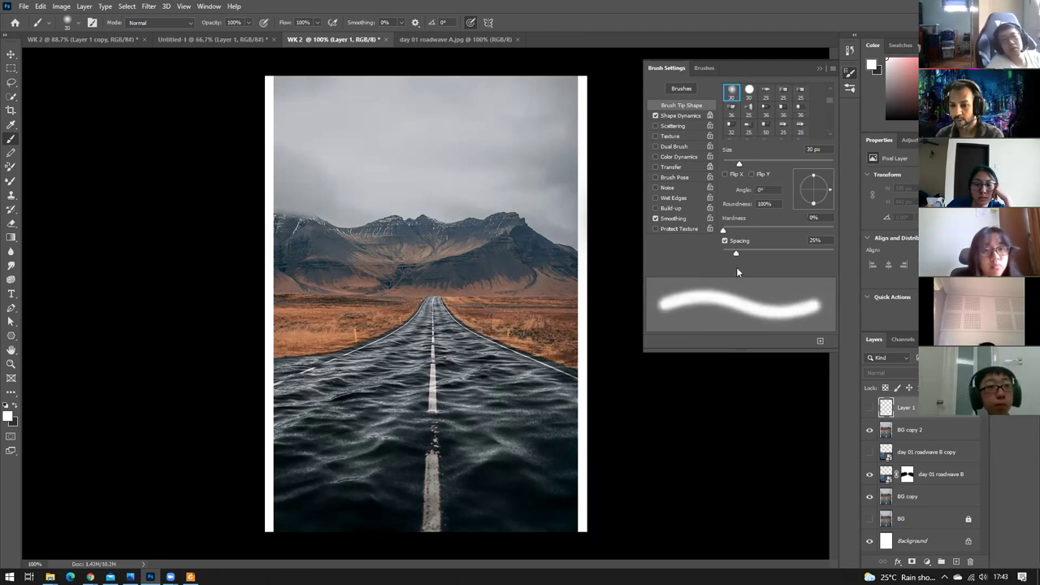
key("bracketright")
key("bracketleft")
key("bracketleft")
key("bracketleft")
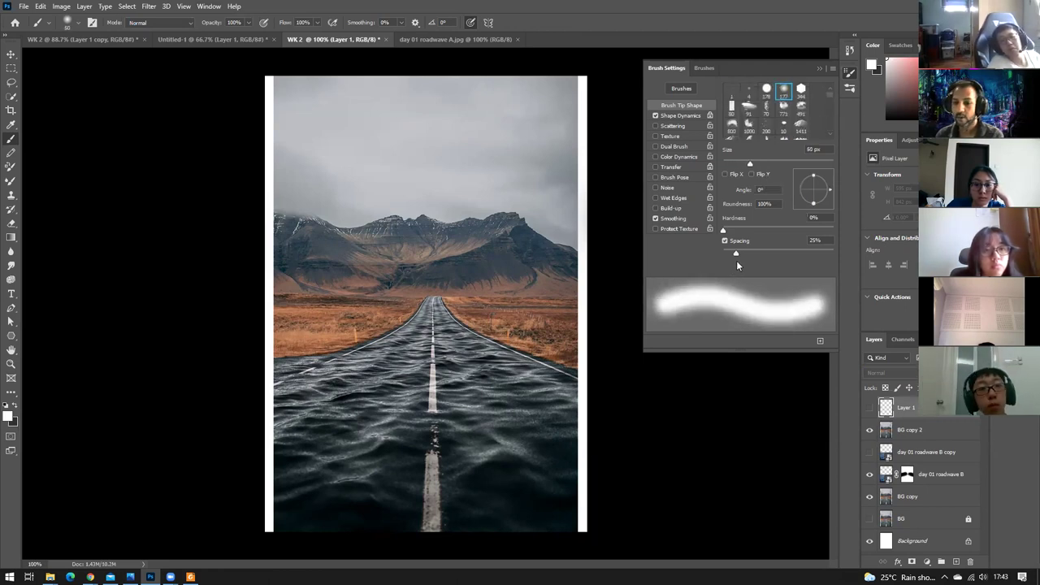
key("bracketleft")
key("bracketleft")
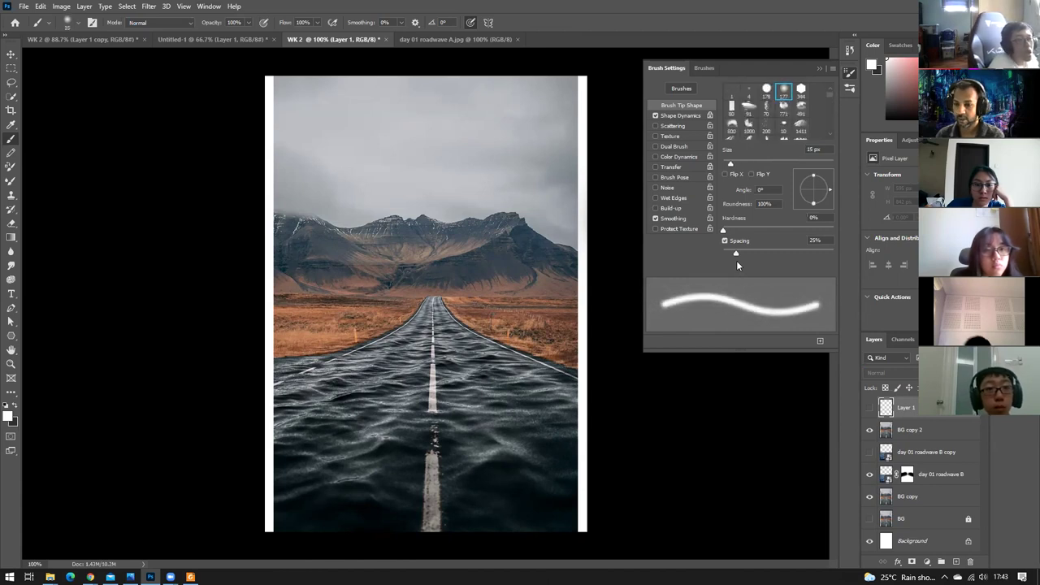
Cycle through the brush presets and settle on a soft round brush at 20 px.
key("bracketleft")
key("bracketright")
key("period")
key("period")
key("period")
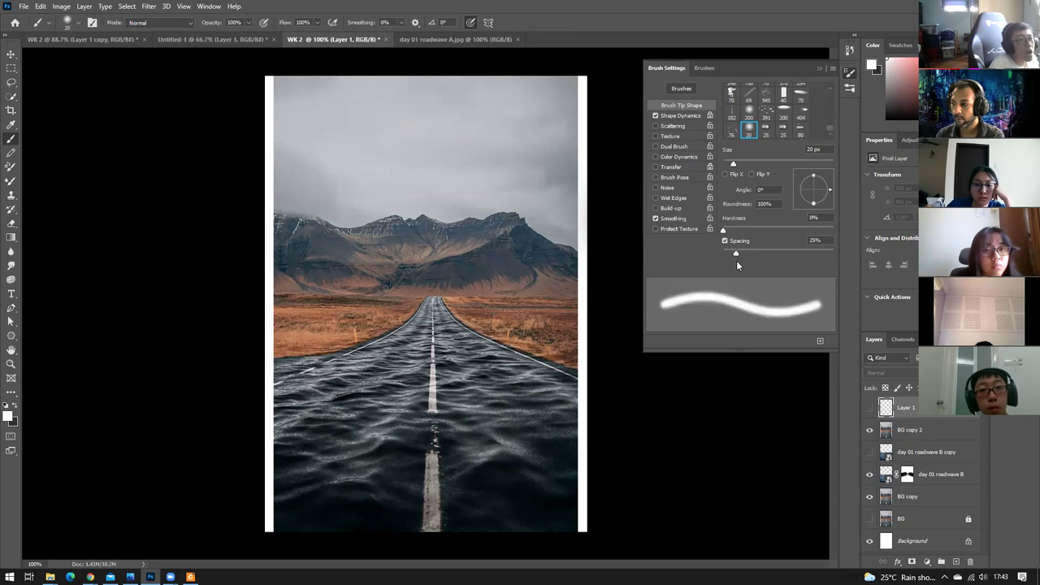
key("period")
key("period")
key("comma")
key("comma")
key("period")
key("period")
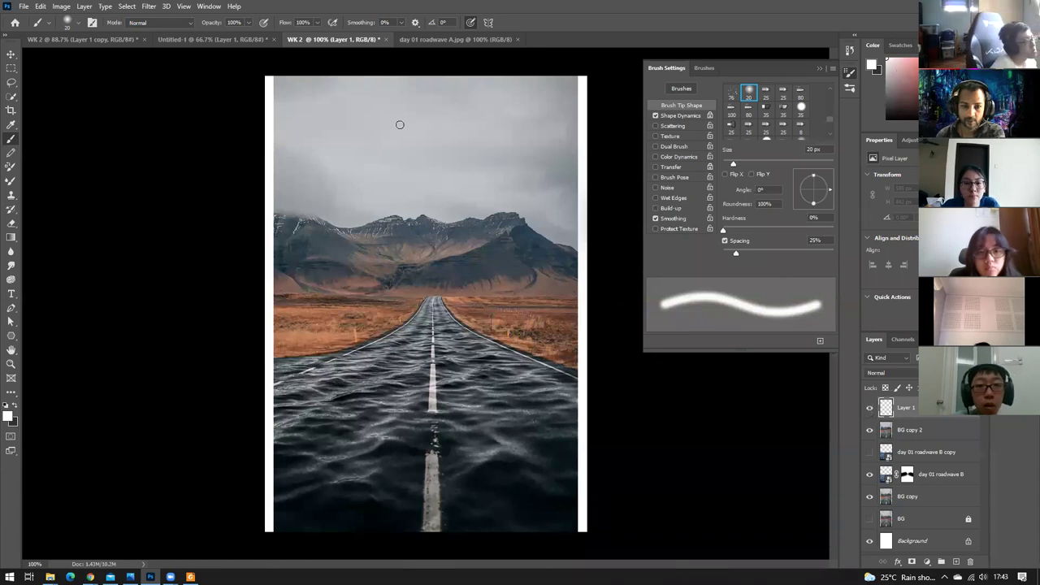
Paint white bracket-shaped test strokes in the sky on Layer 1 with a 9 px brush, undo them and hide the layer.
key("bracketleft")
mouse_move(424, 129)
left_mouse_down()
mouse_move(420, 155)
mouse_move(437, 159)
left_mouse_up()
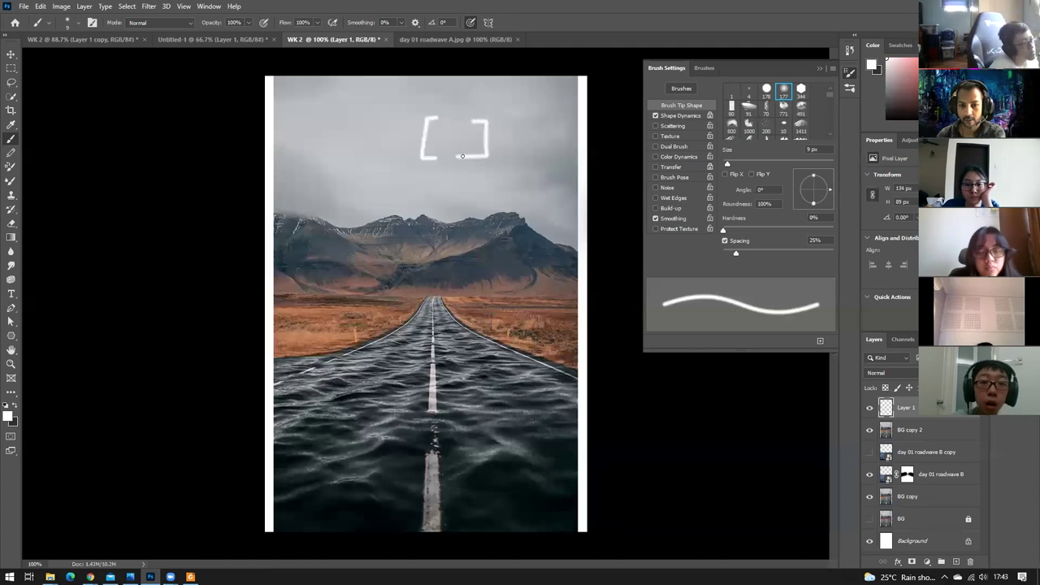
key("ctrl+z")
key("ctrl+z")
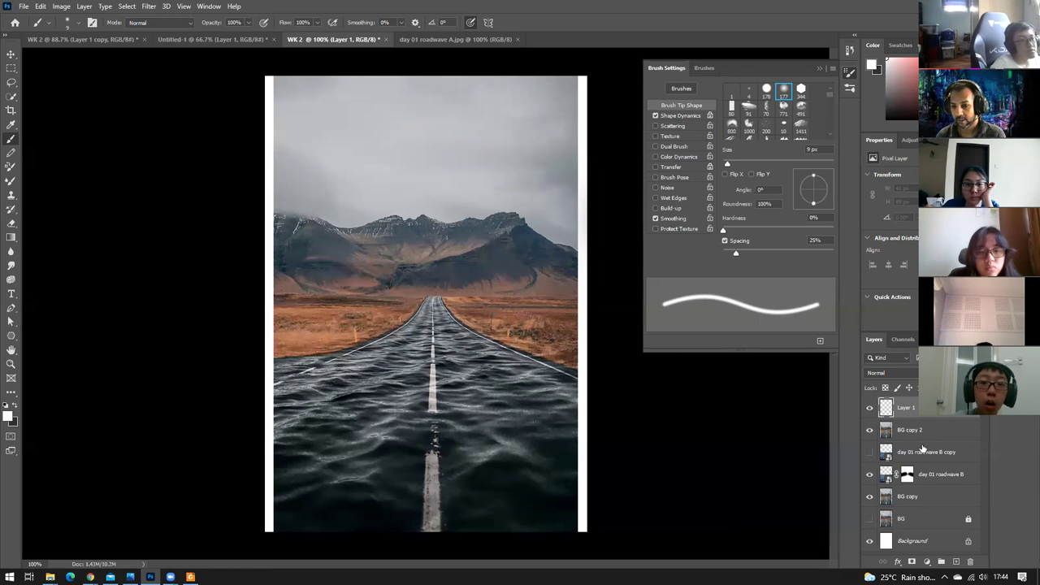
left_click(869, 408)
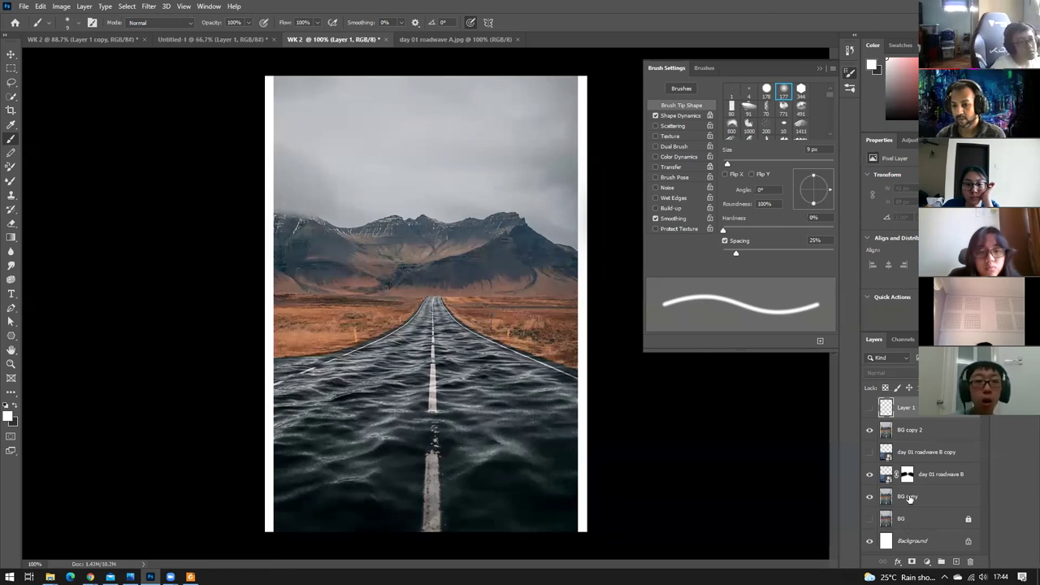
Duplicate the BG copy layer and undo the duplication.
left_click(909, 498)
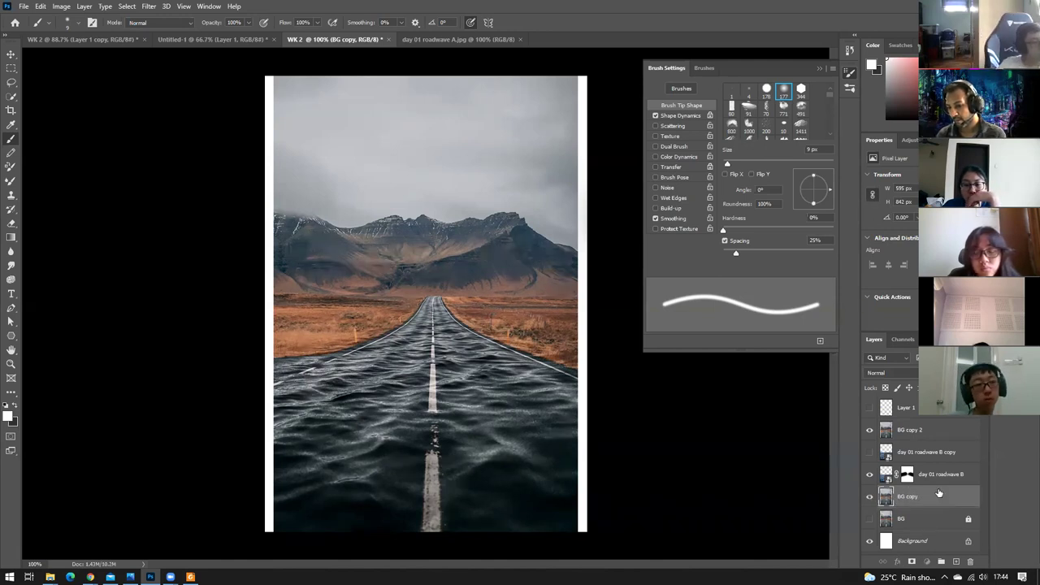
left_click_drag(939, 496, 954, 562)
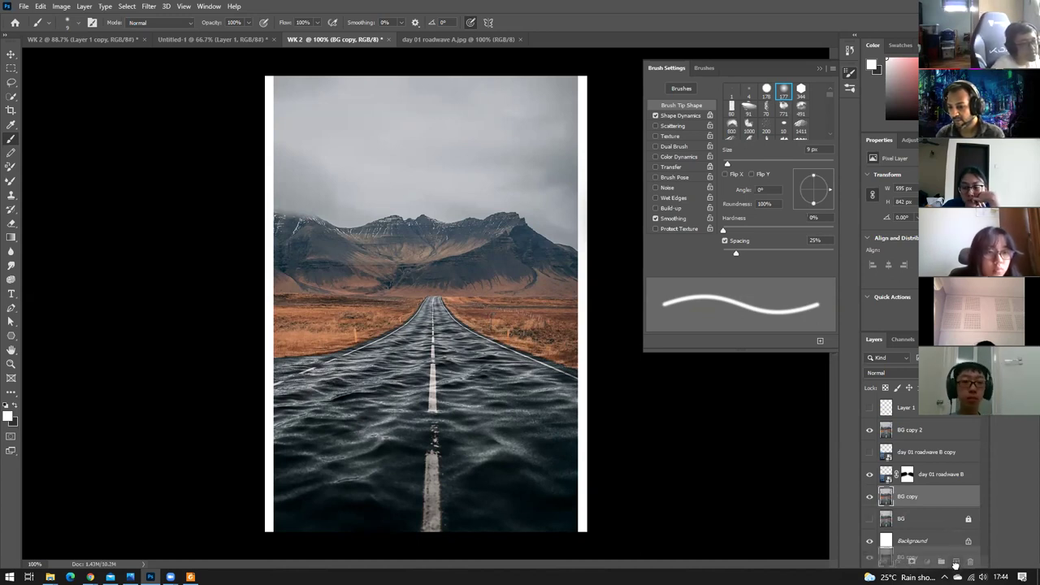
left_click_drag(956, 562, 956, 563)
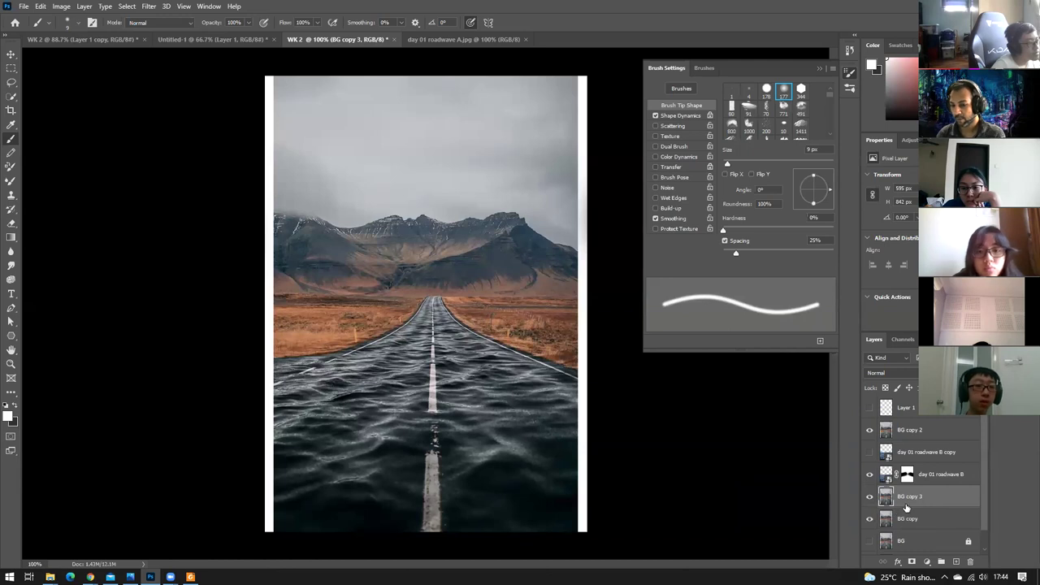
key("ctrl+z")
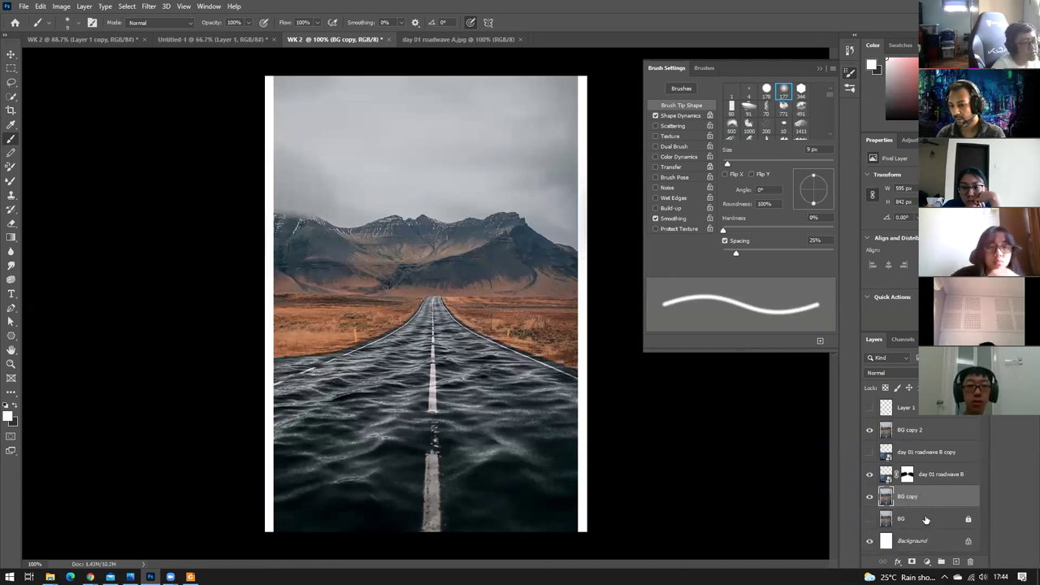
Toggle the day 01 roadwave B layer off and on to compare the road with and without the waves.
left_click(869, 474)
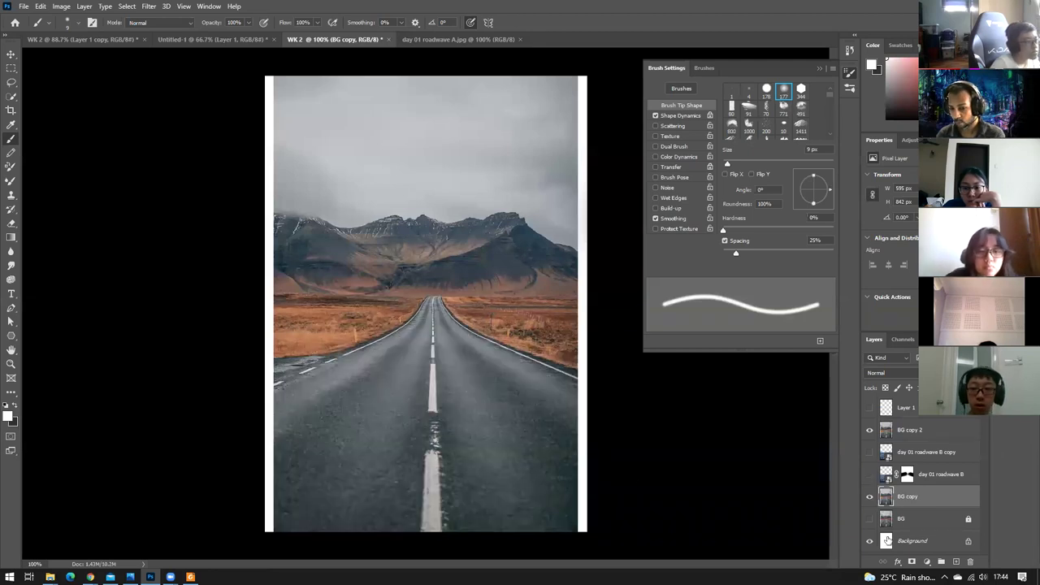
left_click(869, 474)
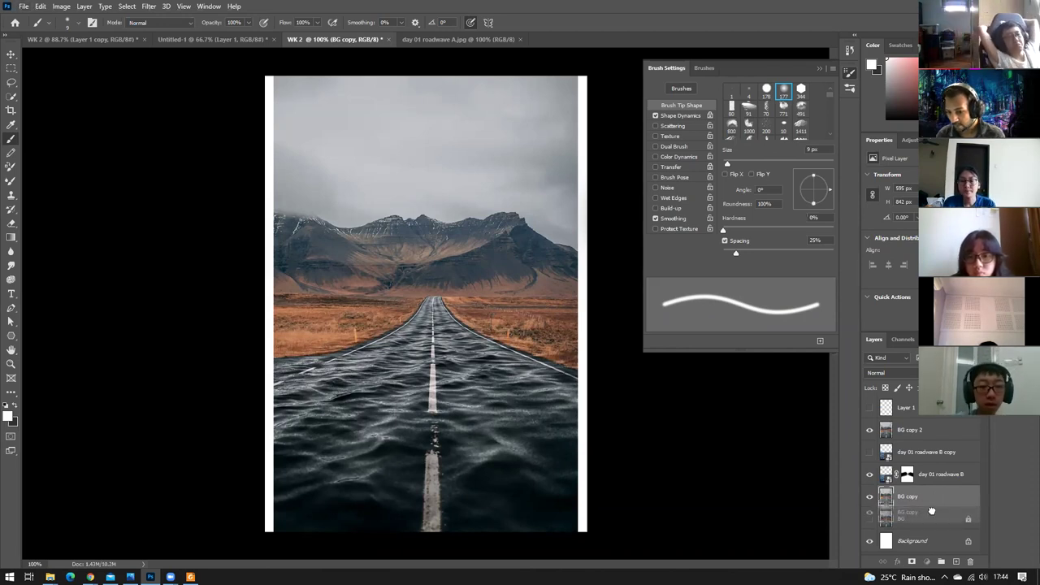
Compare the BG copy and BG copy 2 layers and look over the blend modes for BG copy 2, keeping Color.
left_click_drag(936, 495, 971, 496)
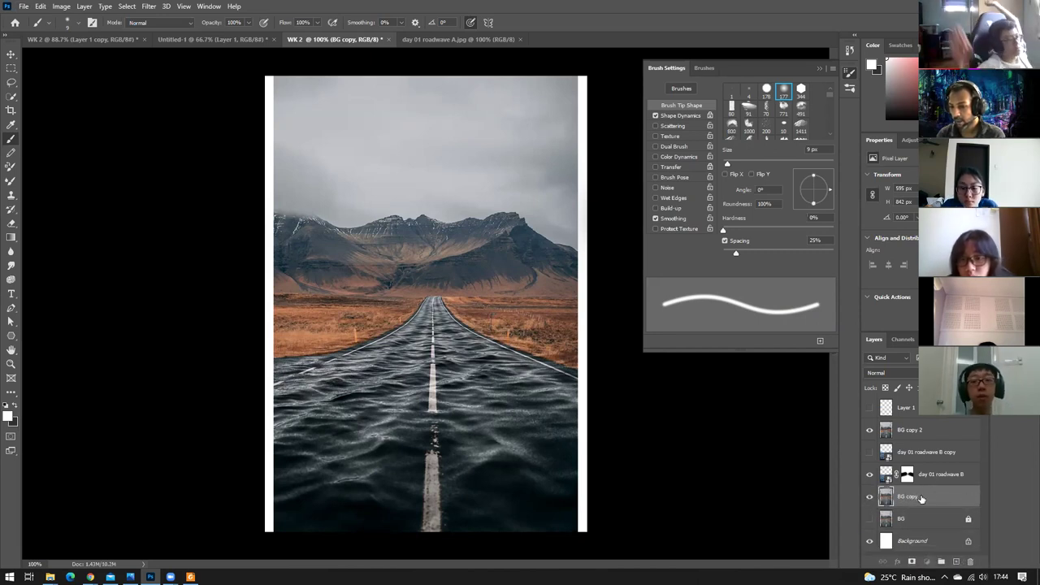
left_click(914, 436)
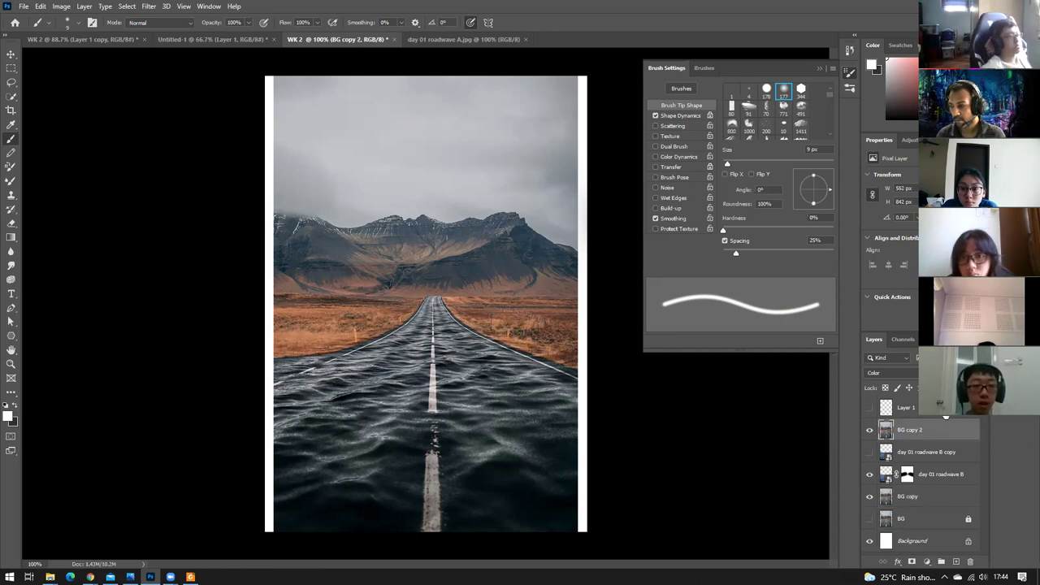
left_click(943, 497)
mouse_move(941, 497)
left_mouse_down()
mouse_move(931, 438)
mouse_move(910, 488)
left_mouse_up()
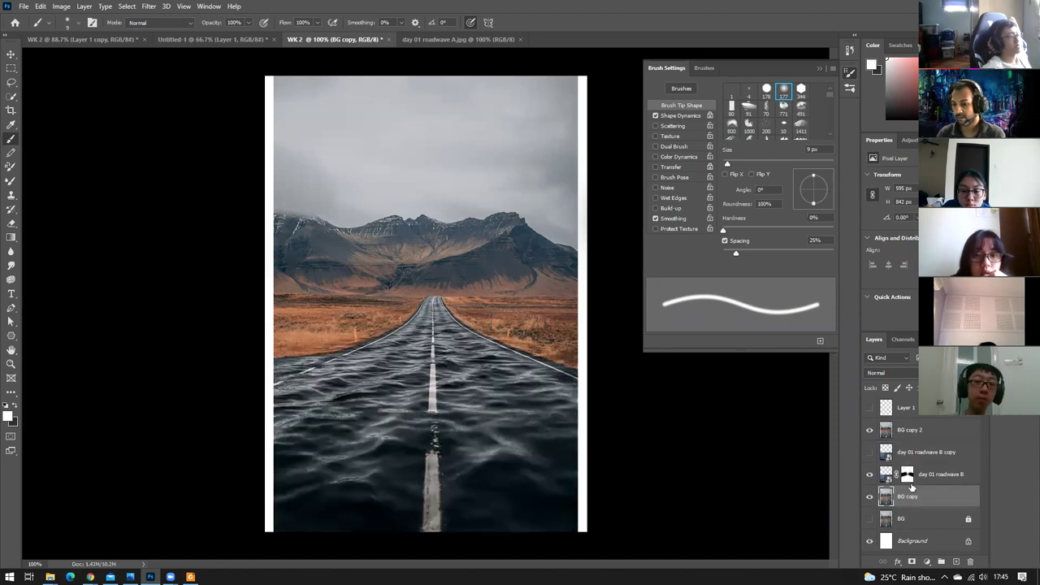
left_click(927, 430)
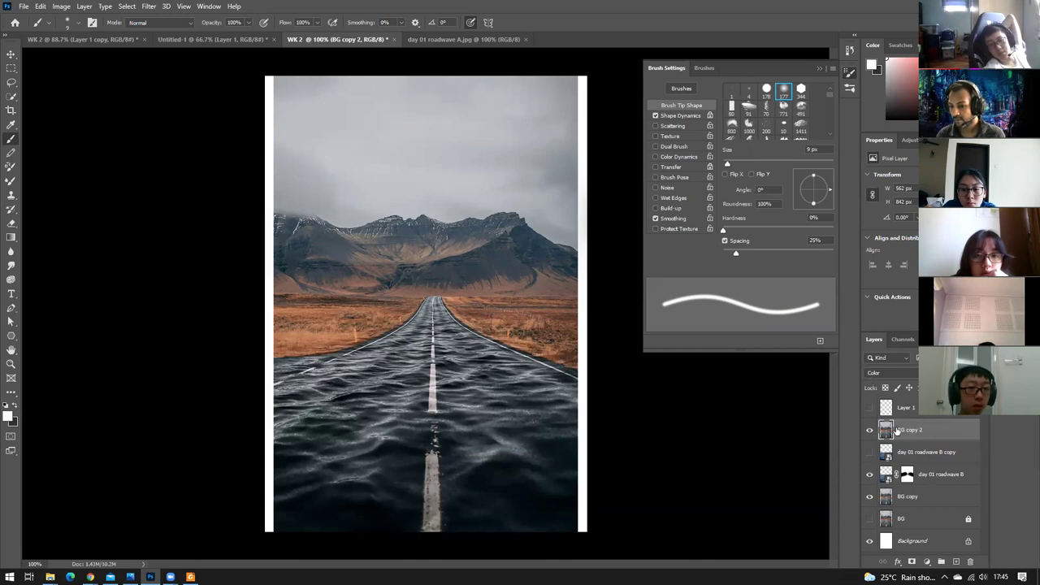
left_click(894, 371)
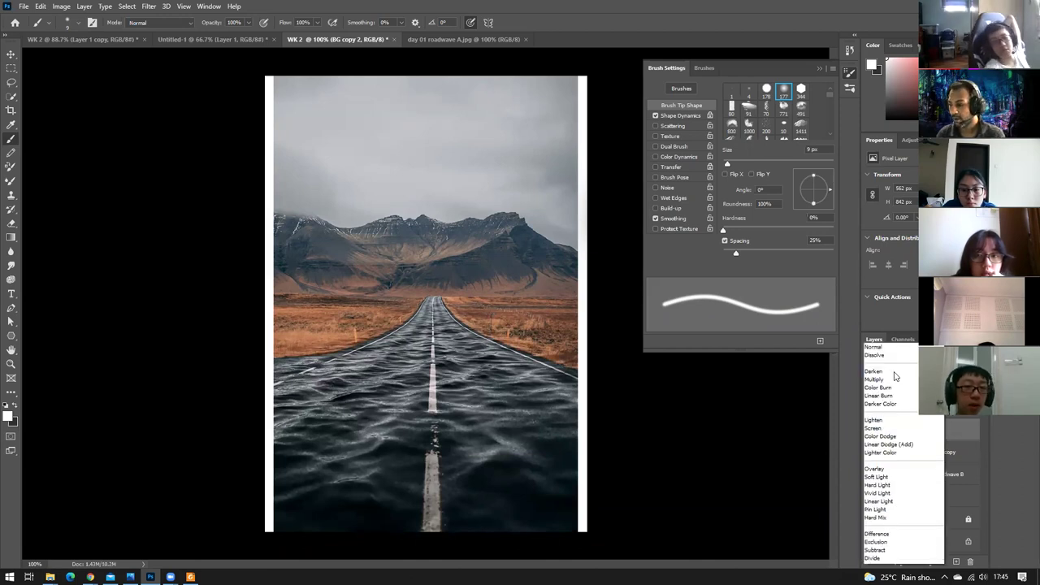
left_click(881, 550)
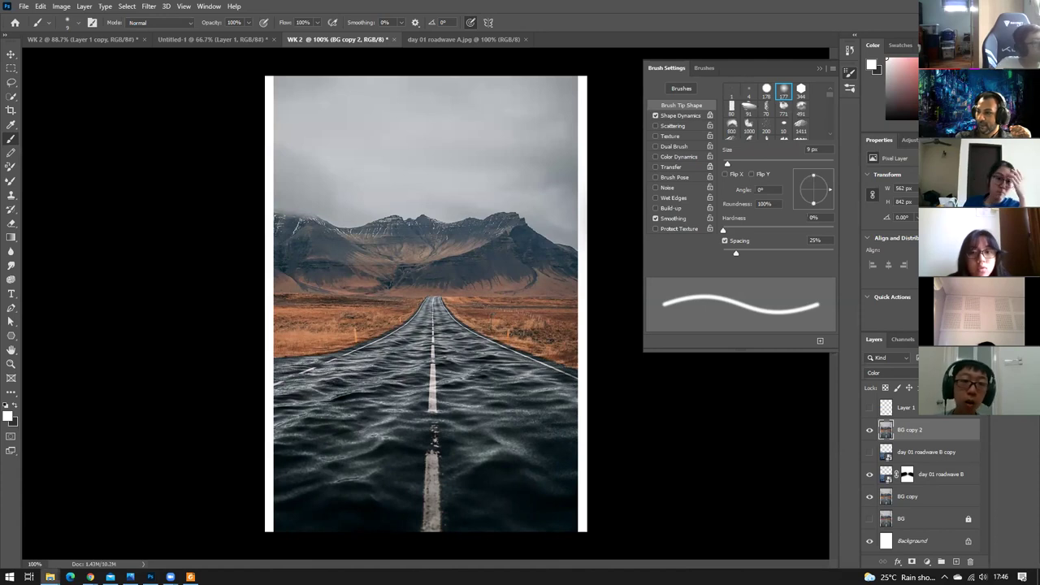
Look at day 01 roadwave A.jpg and day 01 roadwave B.jpg in the Wave Effect Blending Mode folder, and return to Photoshop.
left_click(49, 577)
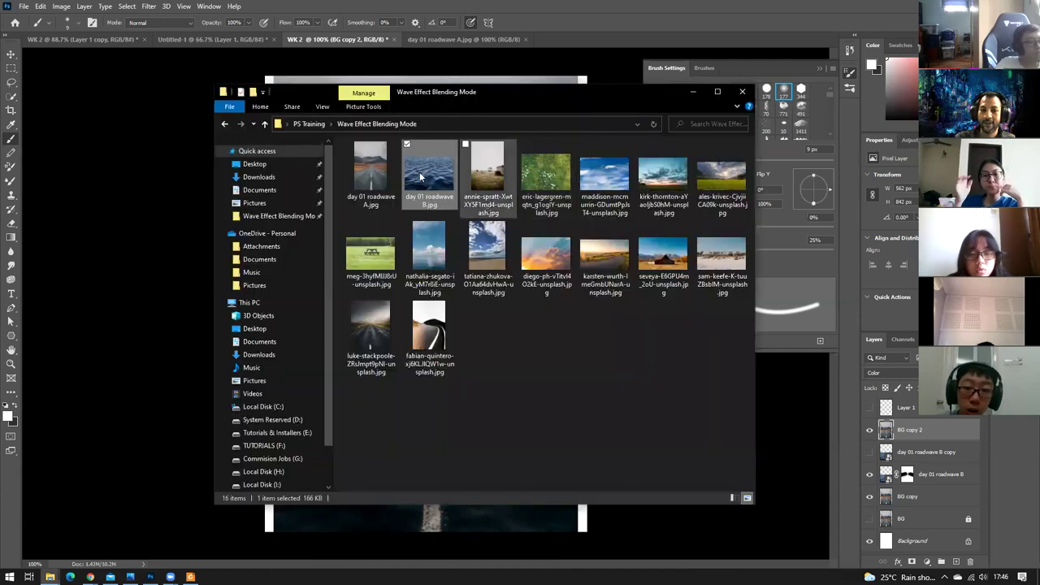
left_click(494, 362)
left_click(372, 182)
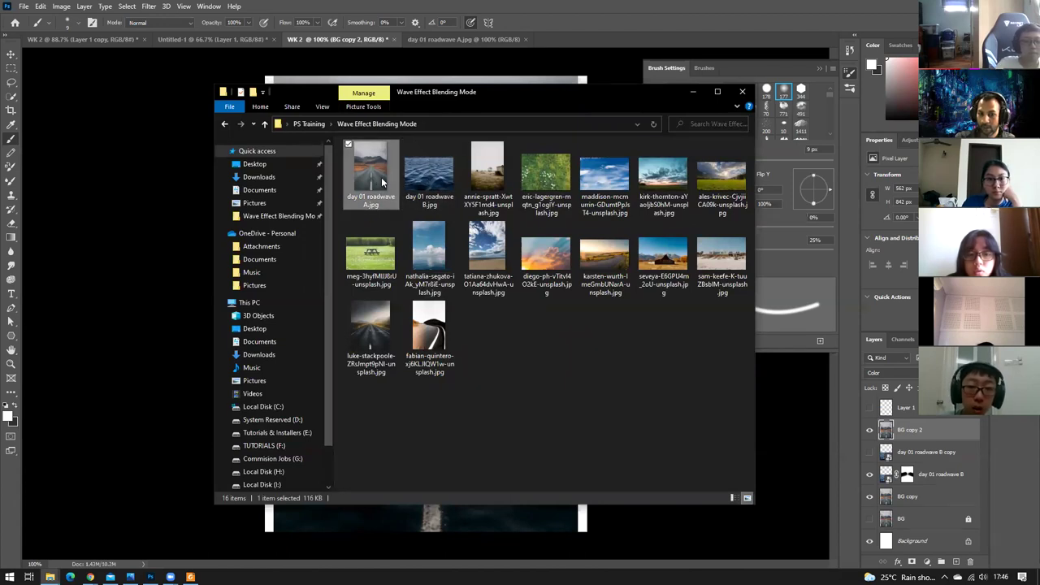
left_click(431, 175)
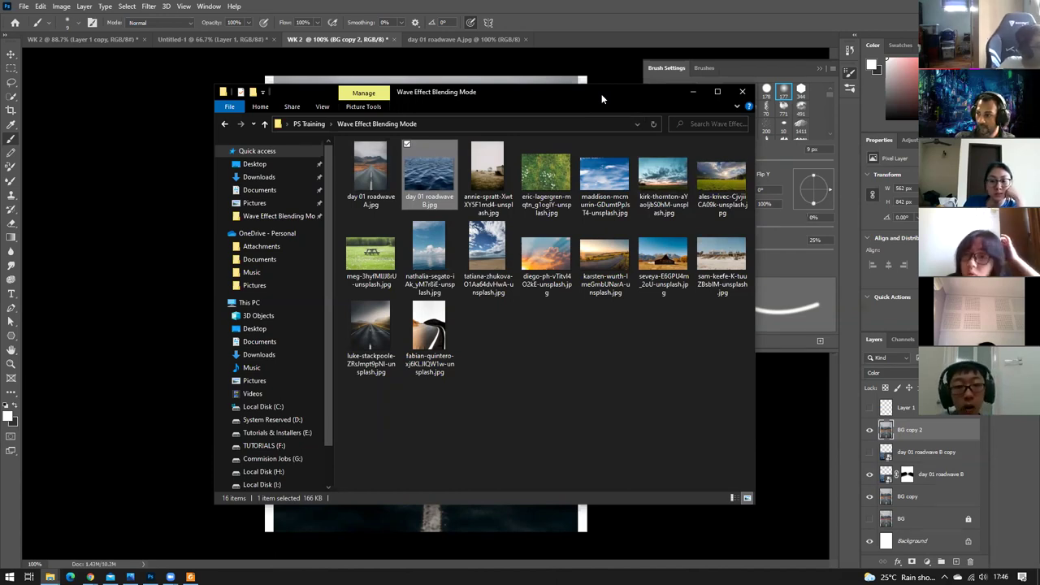
key("alt+Tab")
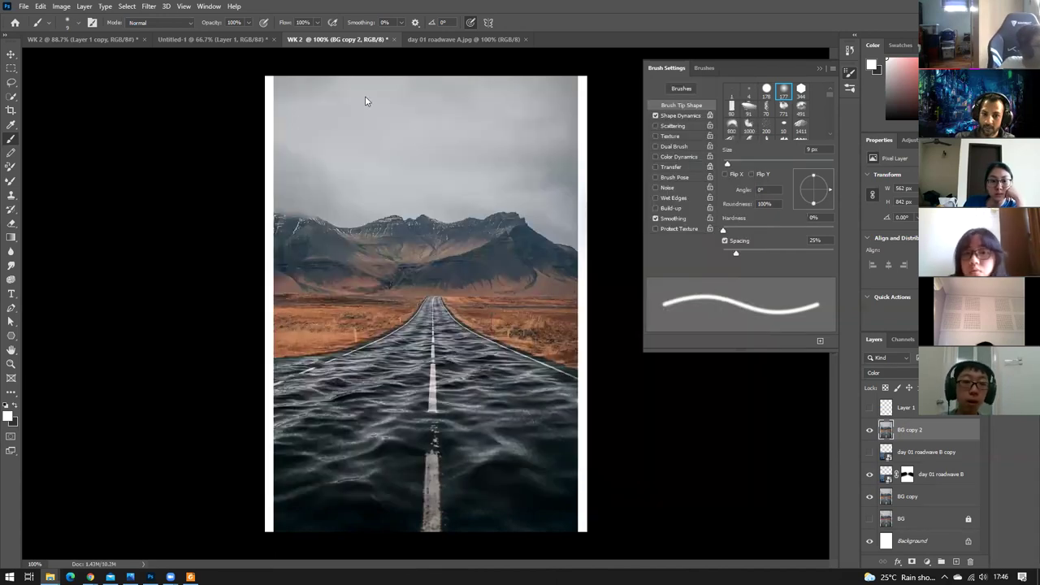
Switch to the WK 2 boat document, activate the Eraser, hide Layer 1 copy, Layer 3 and Layer 2, and select Layer 1.
left_click(82, 39)
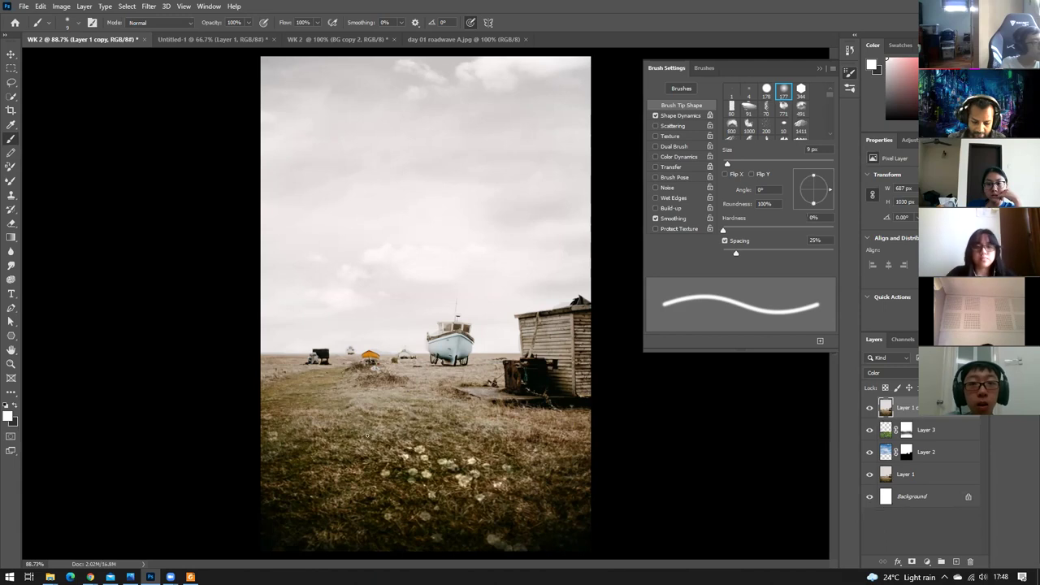
key("e")
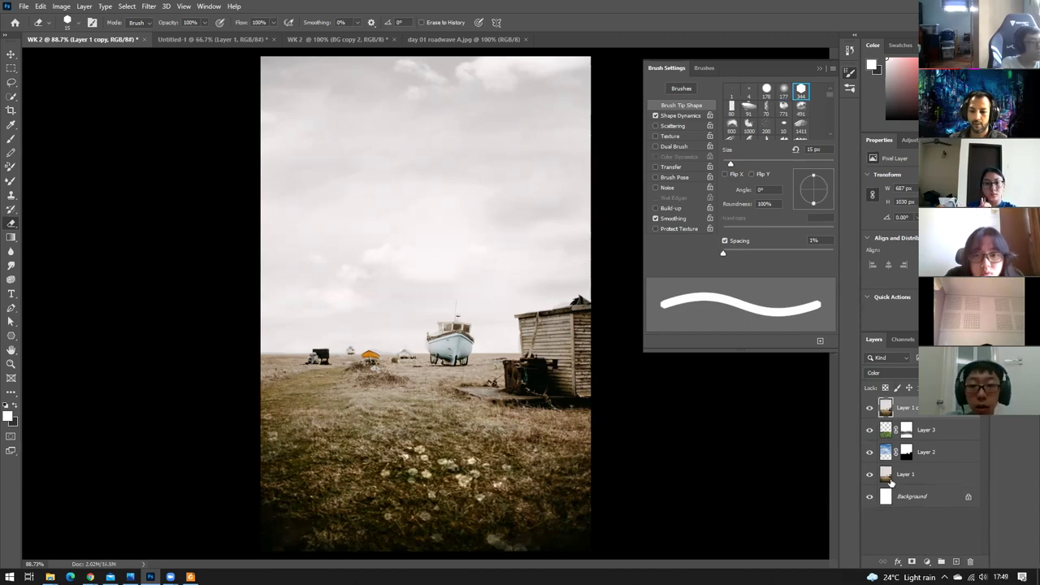
left_click_drag(869, 408, 869, 452)
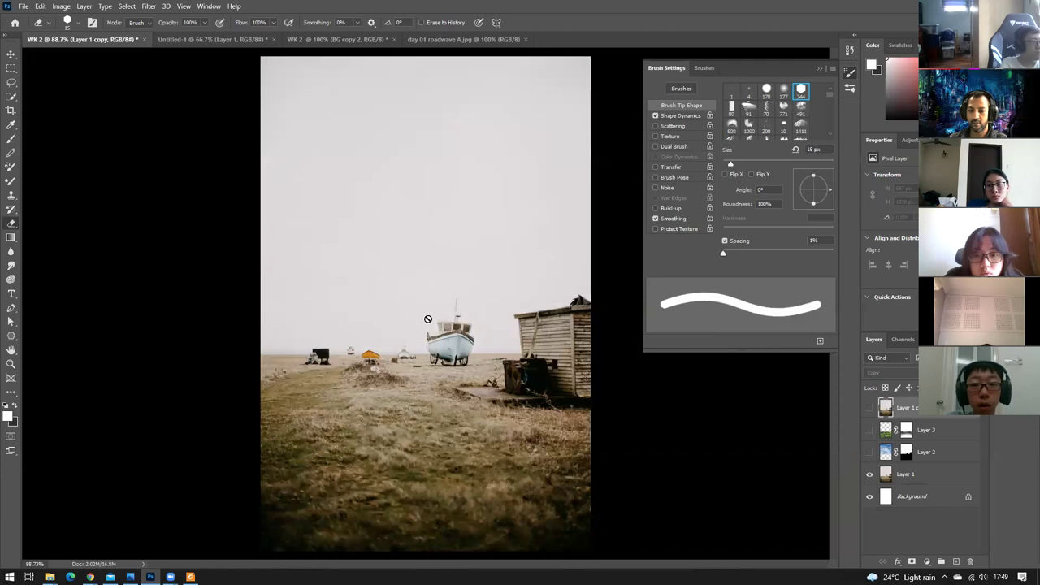
left_click(937, 480)
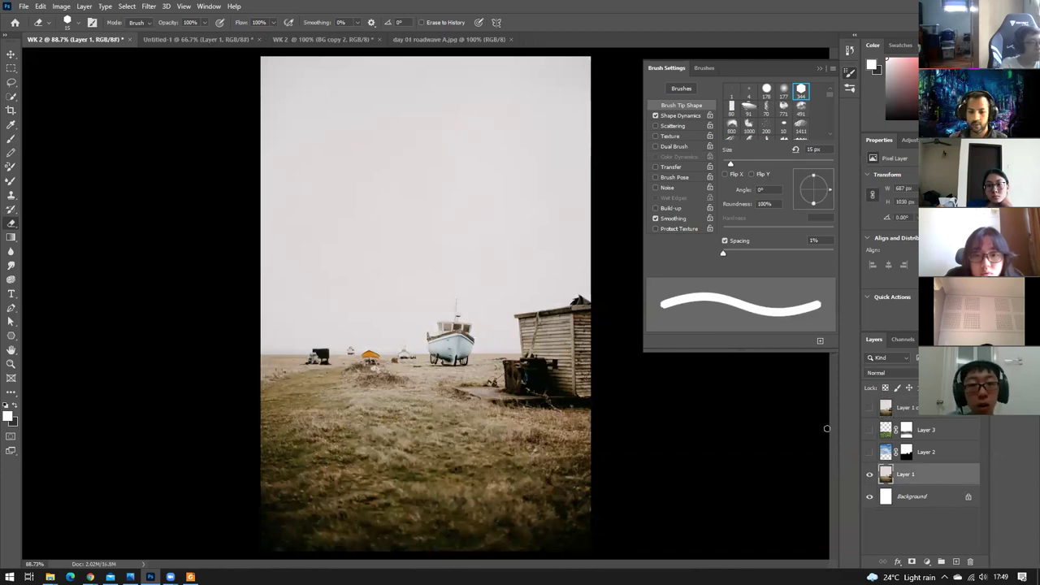
Test the Eraser on the wooden shed of Layer 1 at 15 px and 50 px, undoing each erasure.
mouse_move(536, 307)
left_mouse_down()
mouse_move(520, 329)
mouse_move(511, 314)
mouse_move(532, 328)
mouse_move(549, 320)
left_mouse_up()
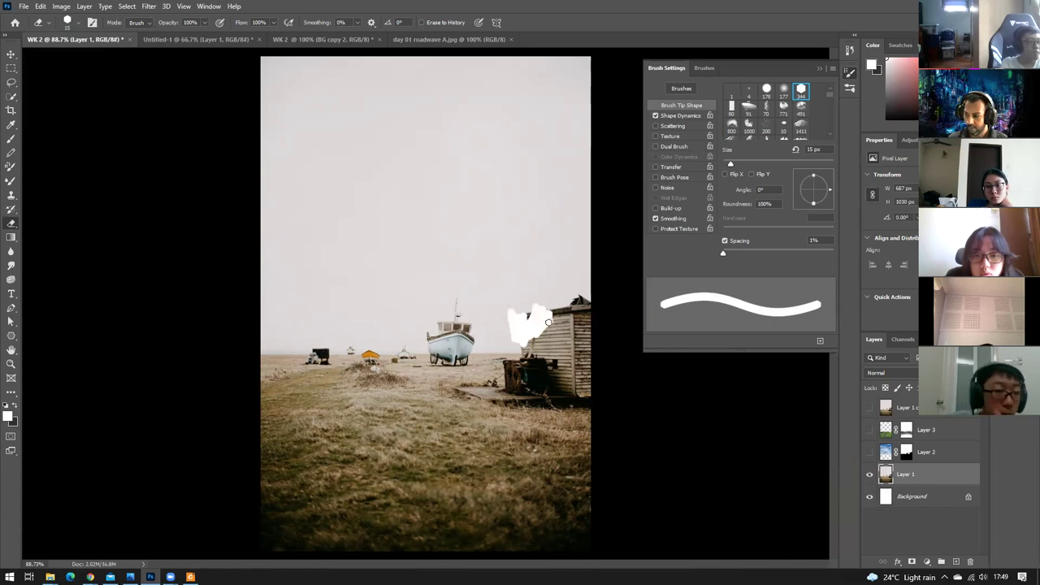
key("ctrl+z")
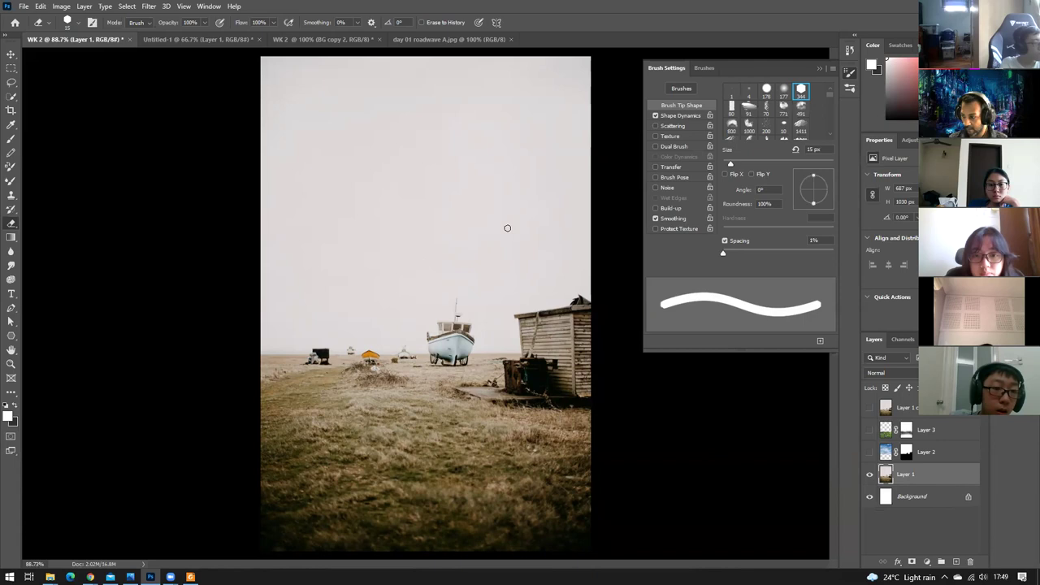
key("bracketright")
key("bracketright")
key("bracketright")
key("bracketright")
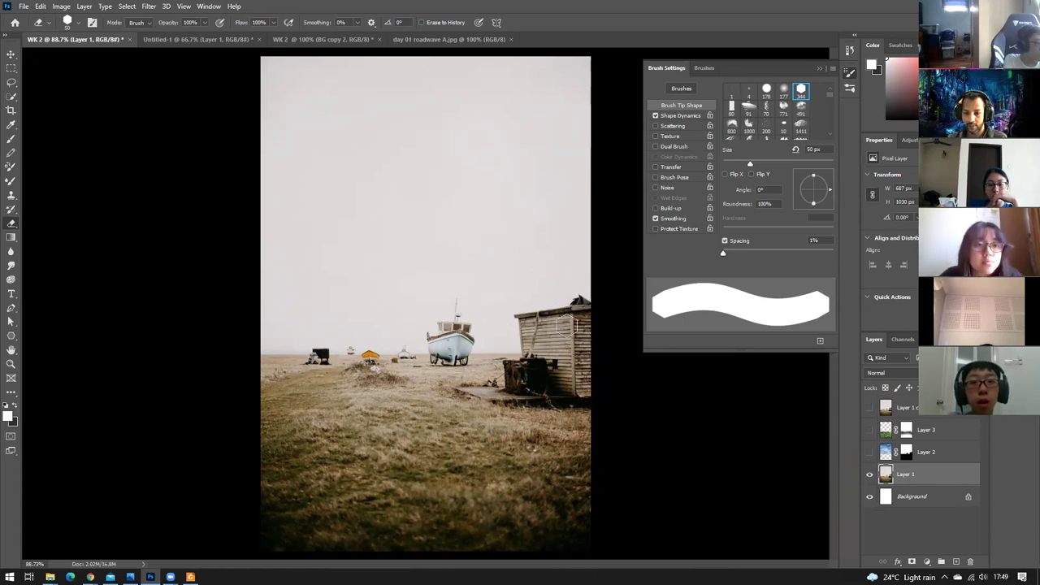
left_click(526, 341)
mouse_move(532, 341)
left_mouse_down()
mouse_move(593, 341)
mouse_move(514, 338)
mouse_move(595, 321)
mouse_move(518, 323)
mouse_move(589, 313)
mouse_move(591, 303)
mouse_move(545, 321)
left_mouse_up()
key("ctrl+z")
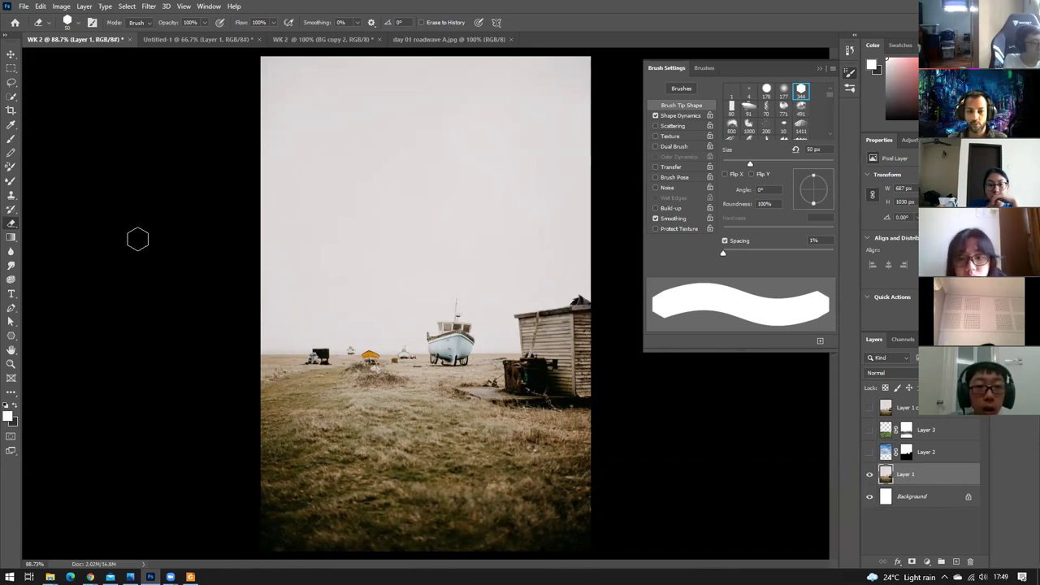
mouse_move(573, 295)
left_mouse_down()
mouse_move(532, 305)
mouse_move(517, 316)
mouse_move(589, 327)
mouse_move(523, 341)
mouse_move(598, 343)
mouse_move(572, 332)
left_mouse_up()
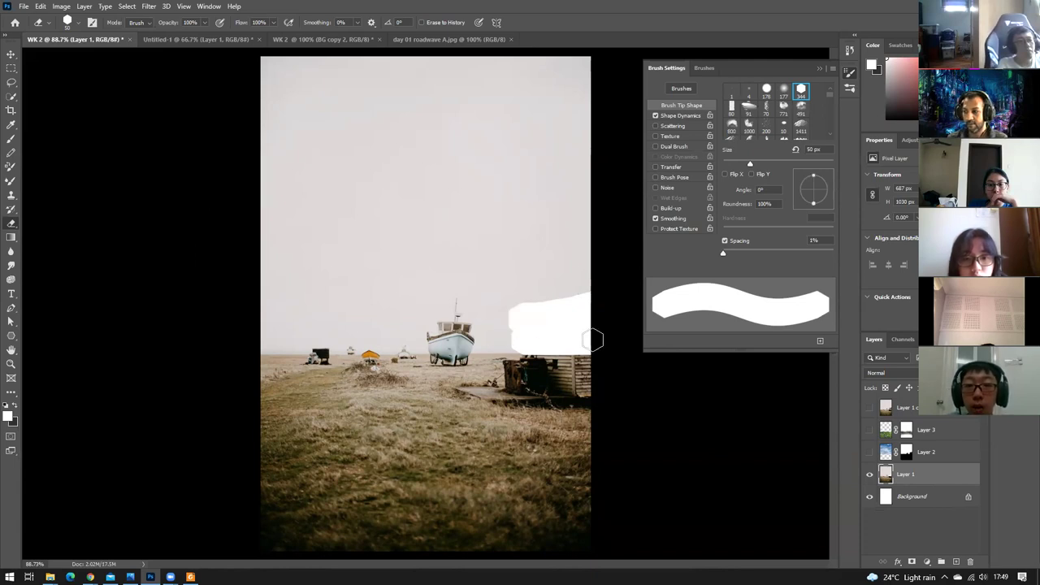
key("ctrl+z")
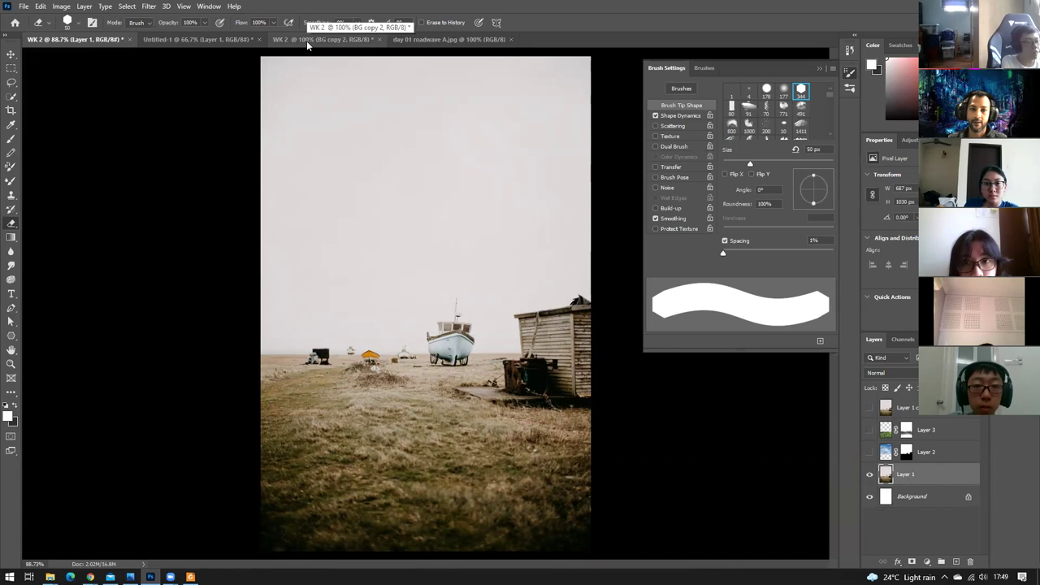
Show Layer 2, Layer 3 and Layer 1 copy in the boat document.
left_click(869, 452)
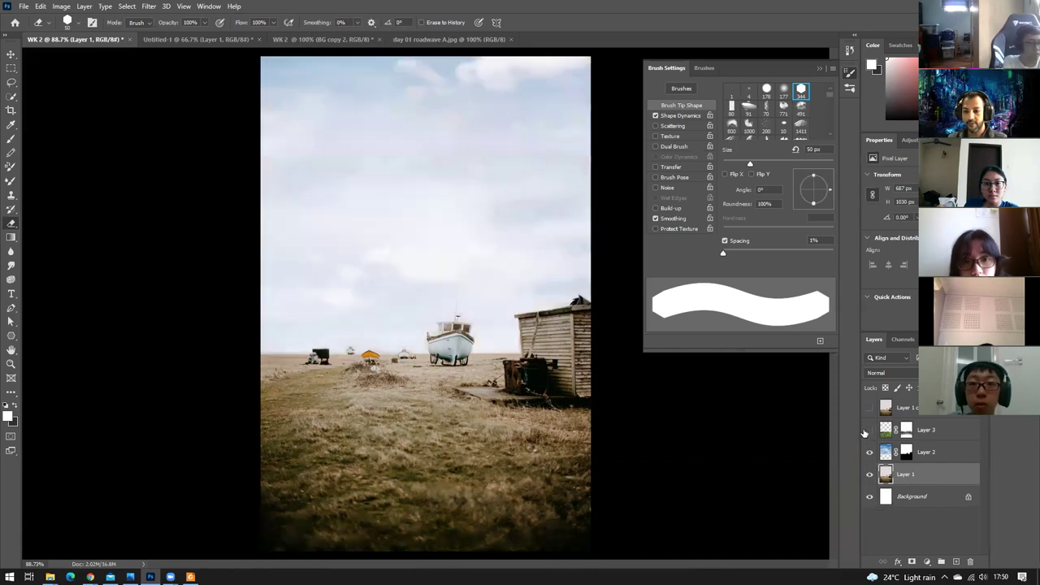
left_click(869, 430)
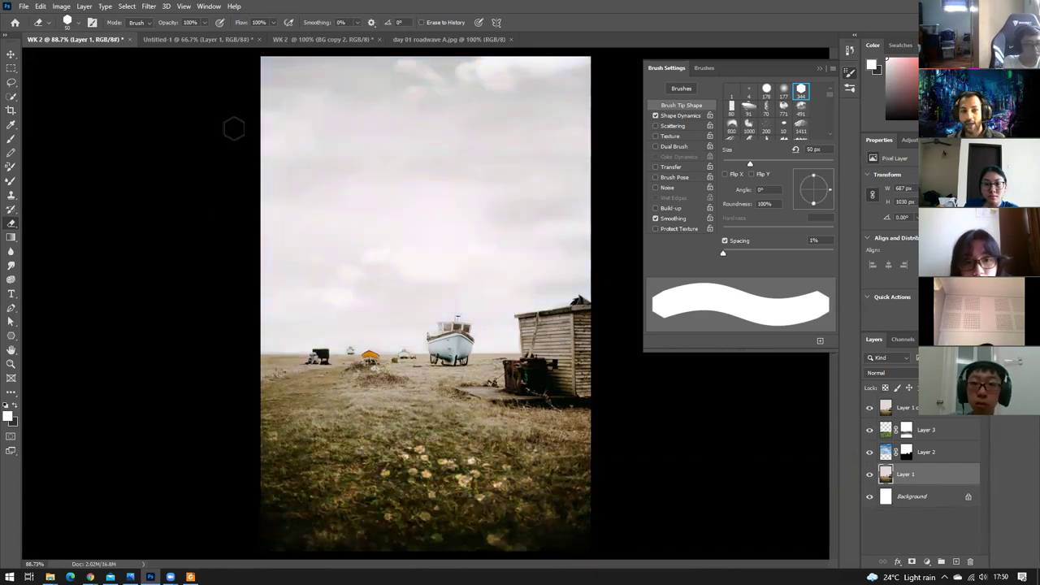
Start saving the boat document under Save As and review the available file types, keeping the Photoshop format.
left_click(25, 7)
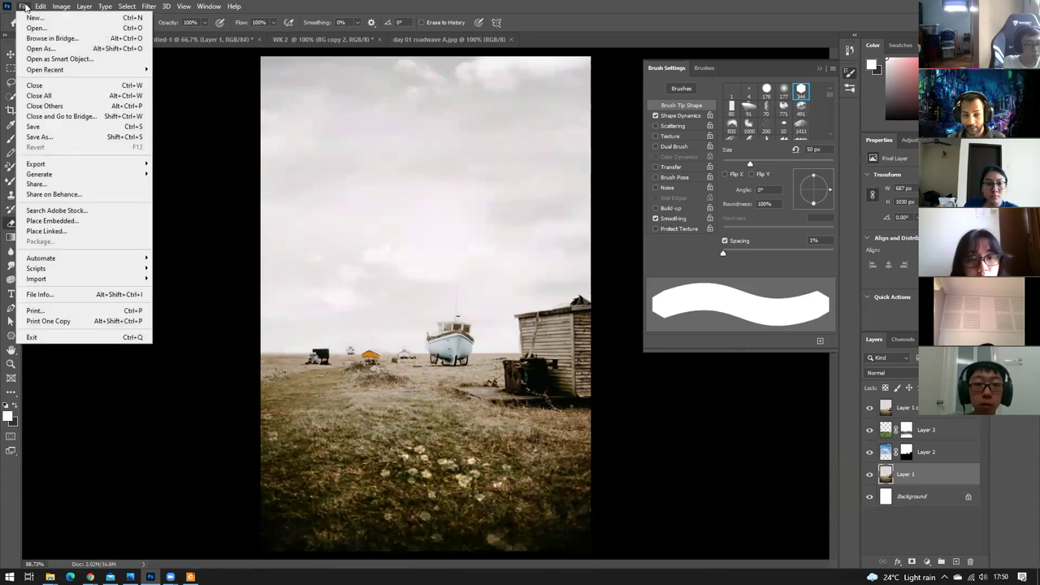
left_click(52, 138)
left_click(545, 389)
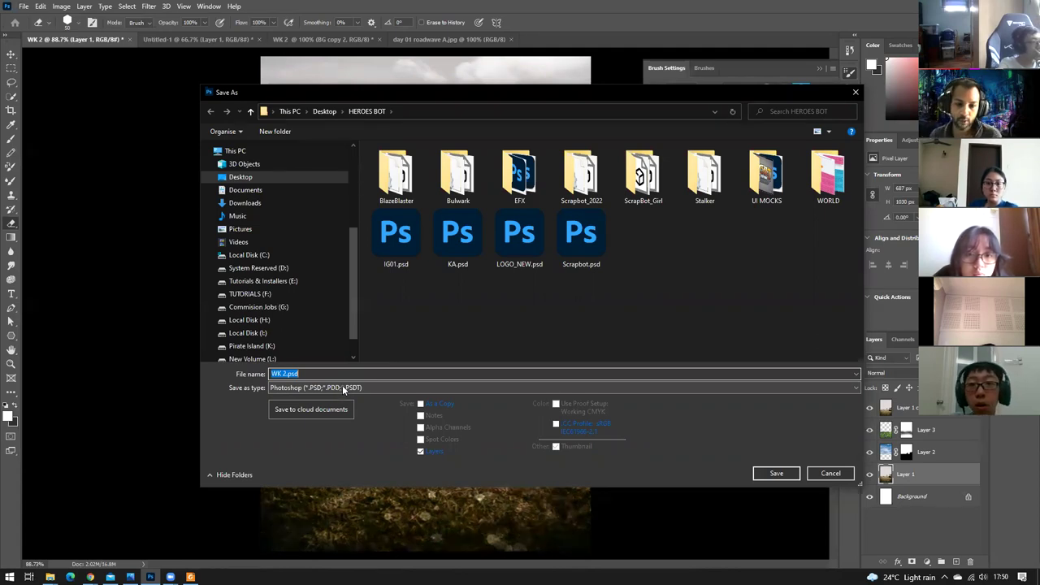
left_click(343, 388)
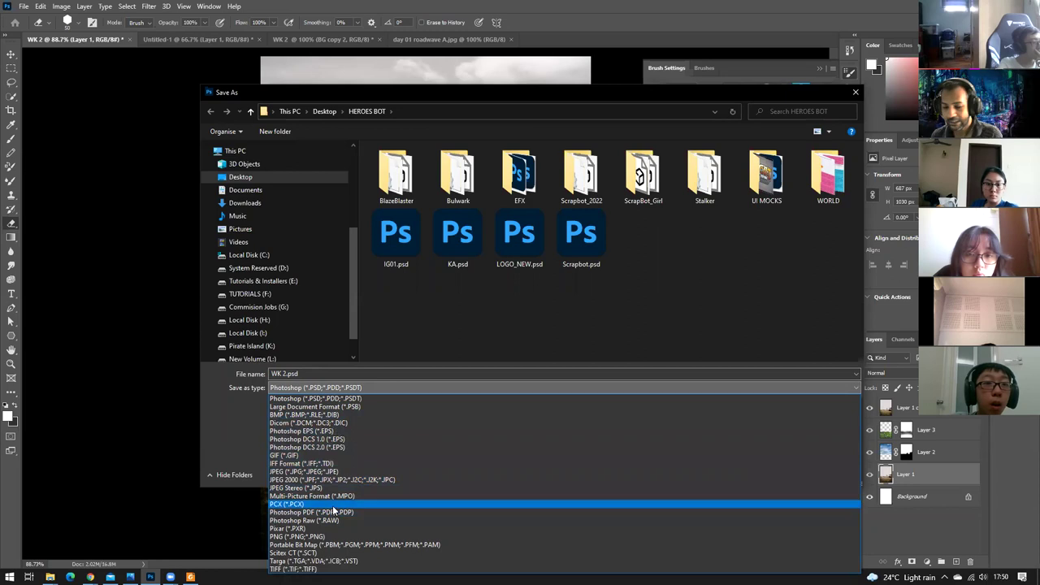
left_click(330, 373)
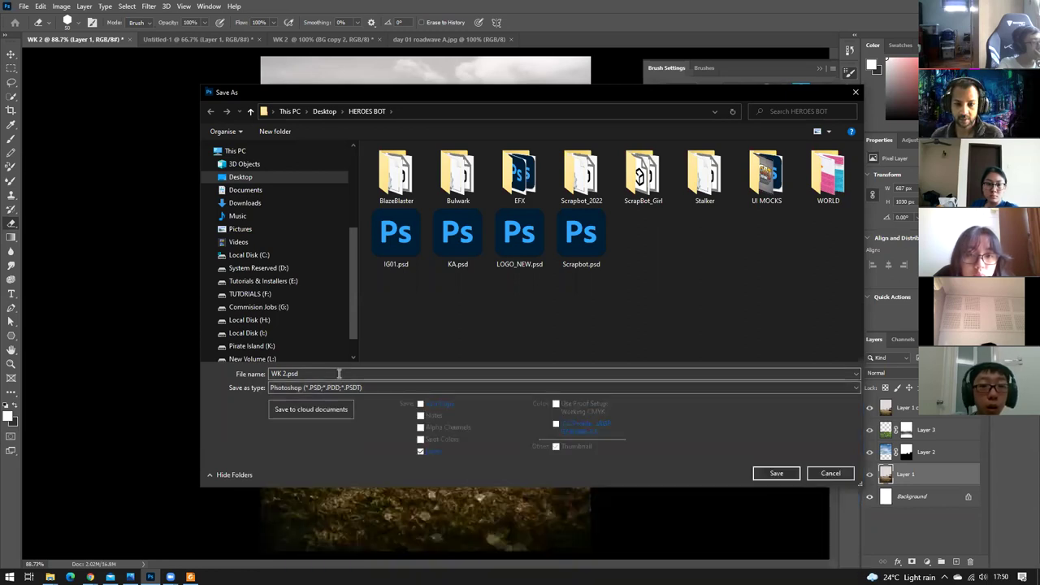
Save the document as WK 2.psd in the PS Training folder on the Desktop.
left_click(324, 112)
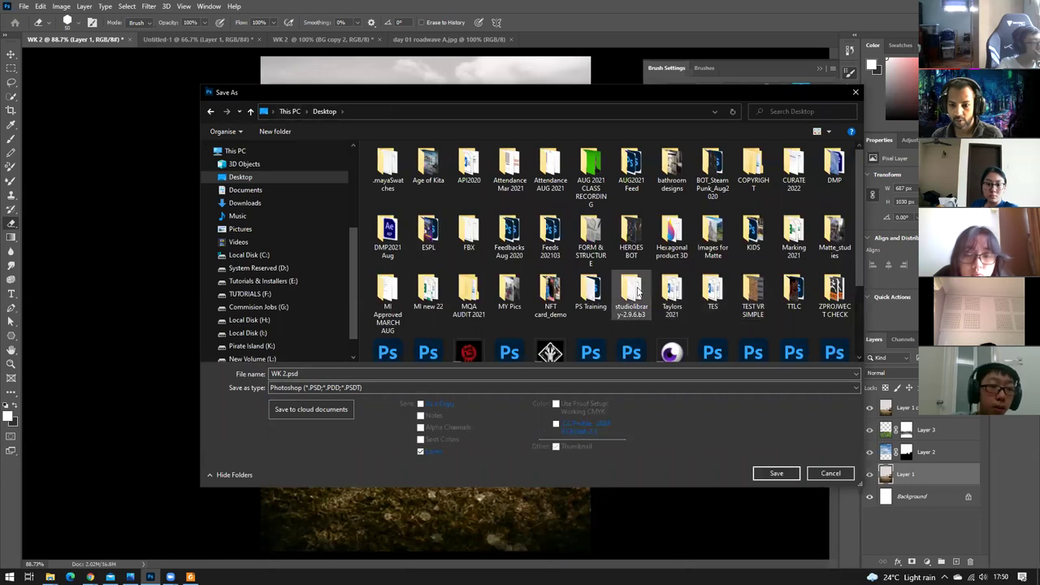
double_click(596, 299)
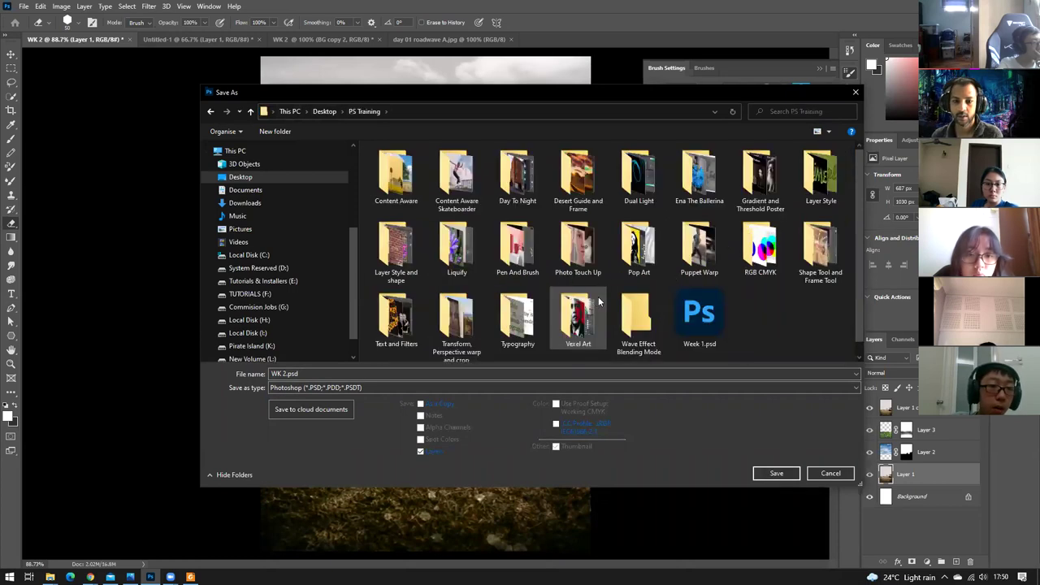
key("Tab")
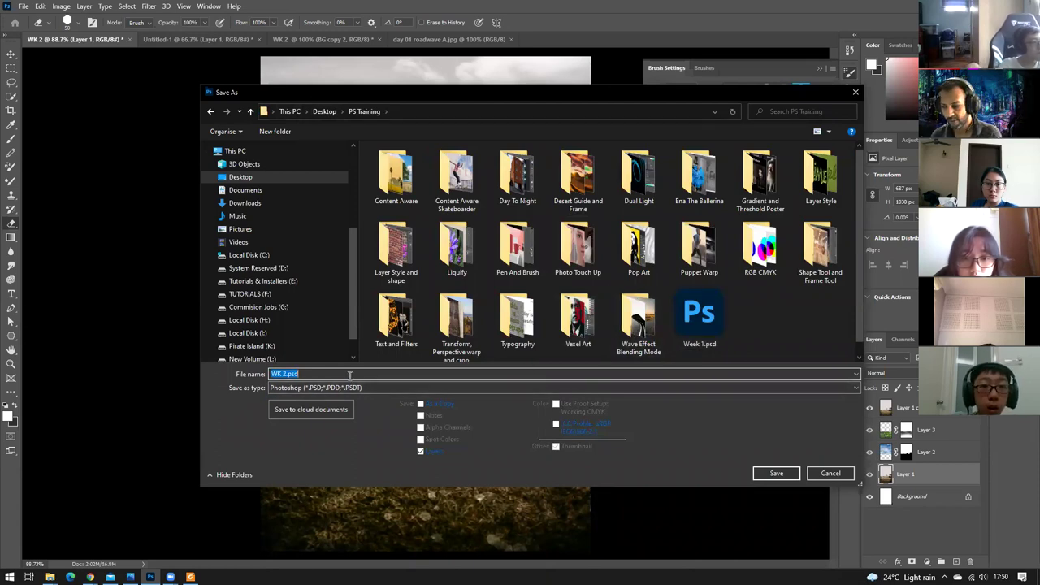
left_click(773, 473)
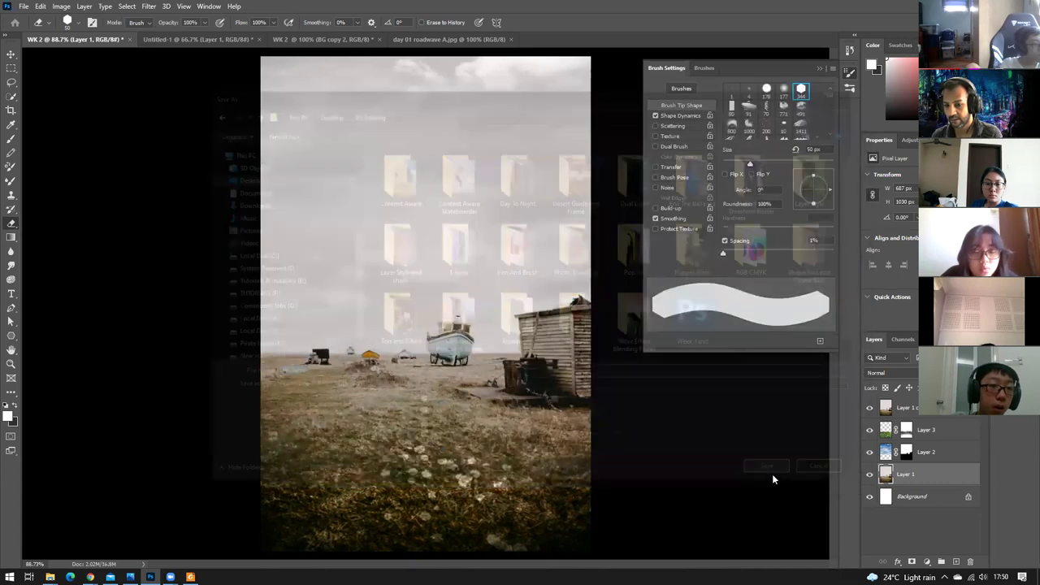
left_click(644, 177)
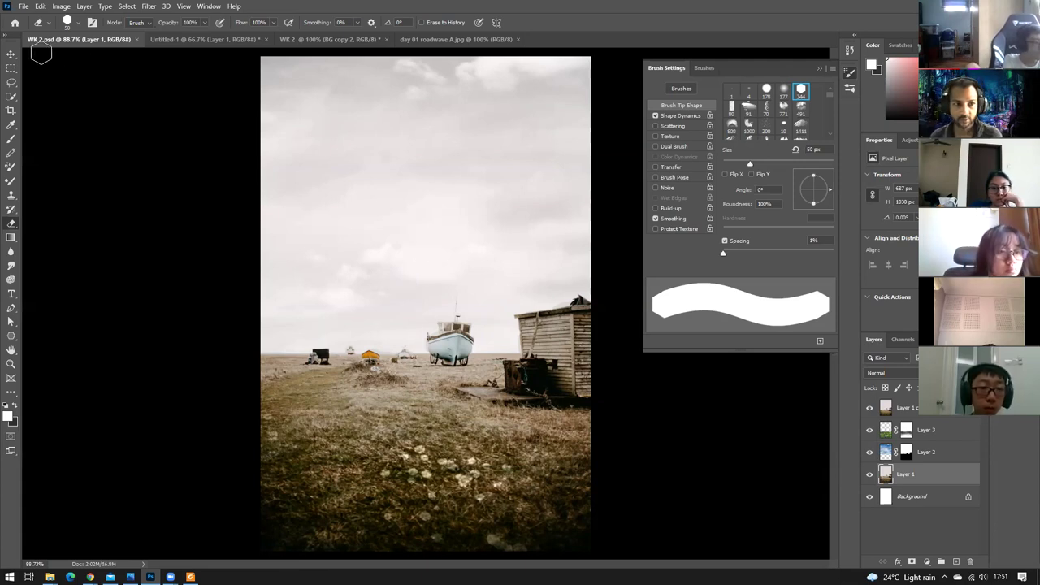
left_click(24, 7)
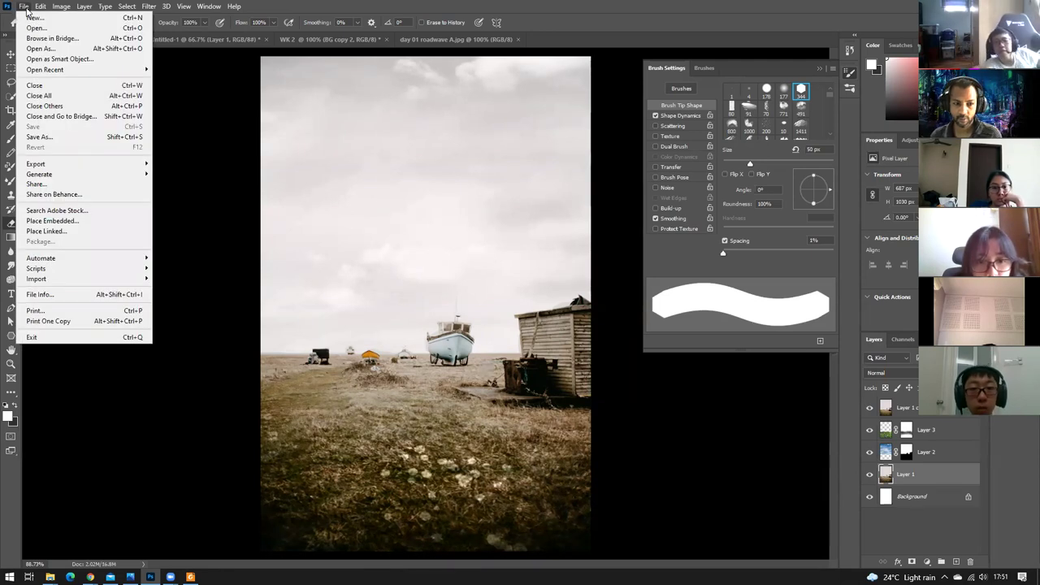
mouse_move(50, 166)
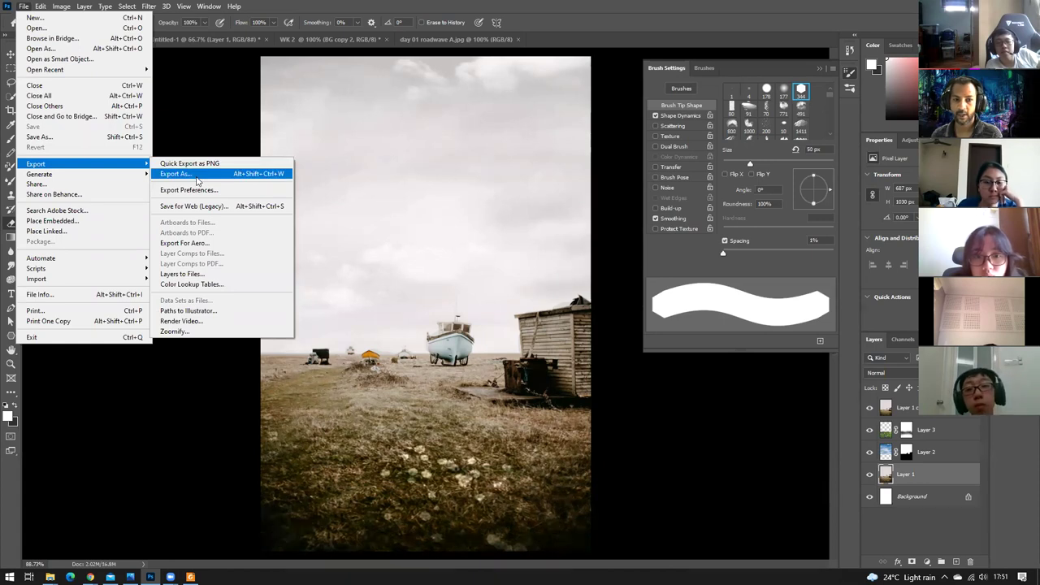
left_click(569, 6)
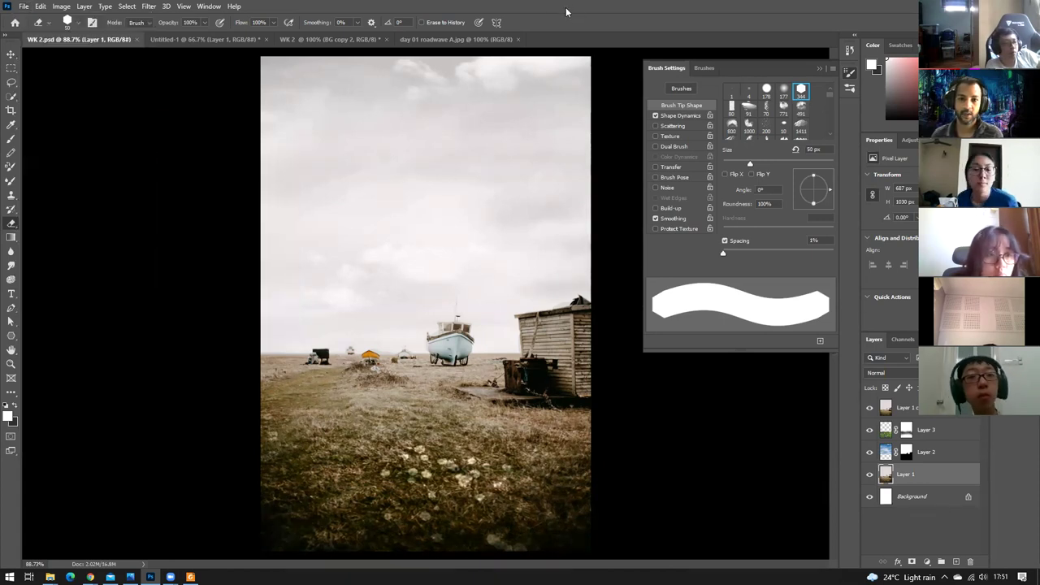
Start saving the boat document on the computer as WK 2.jpg in JPEG format, review the JPEG options and cancel.
left_click(23, 7)
mouse_move(40, 7)
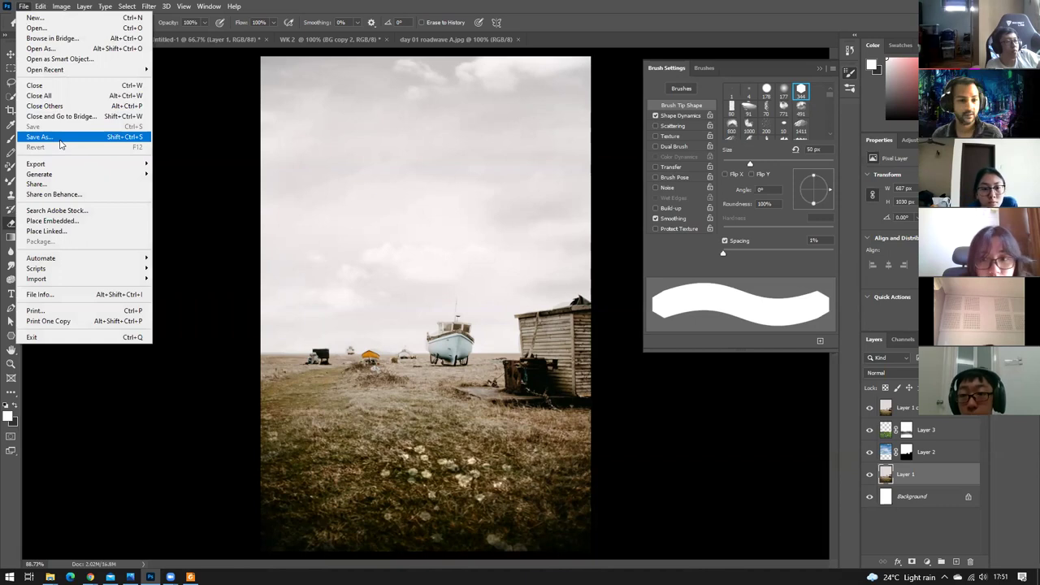
left_click(59, 139)
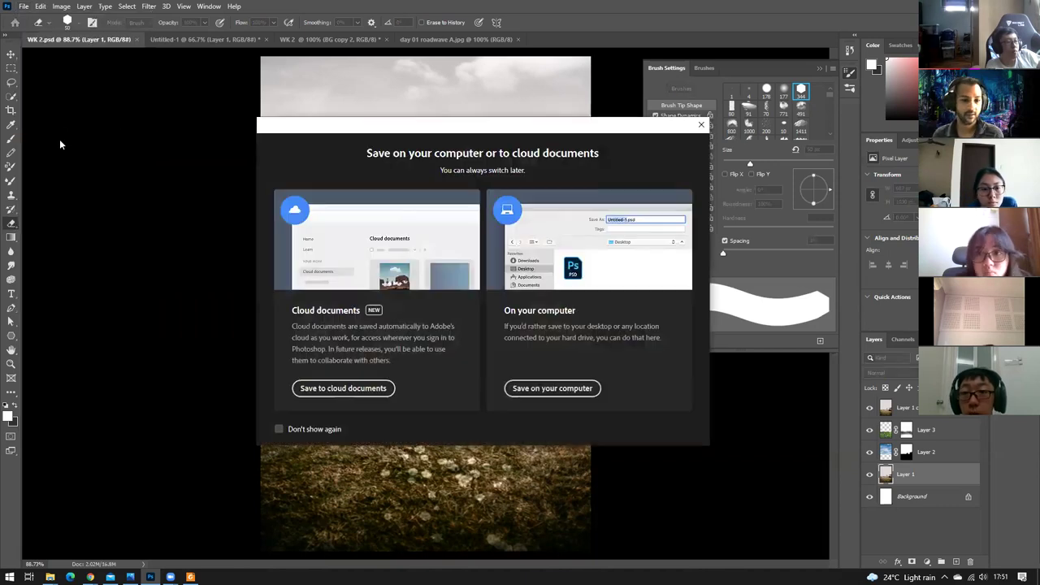
left_click(576, 390)
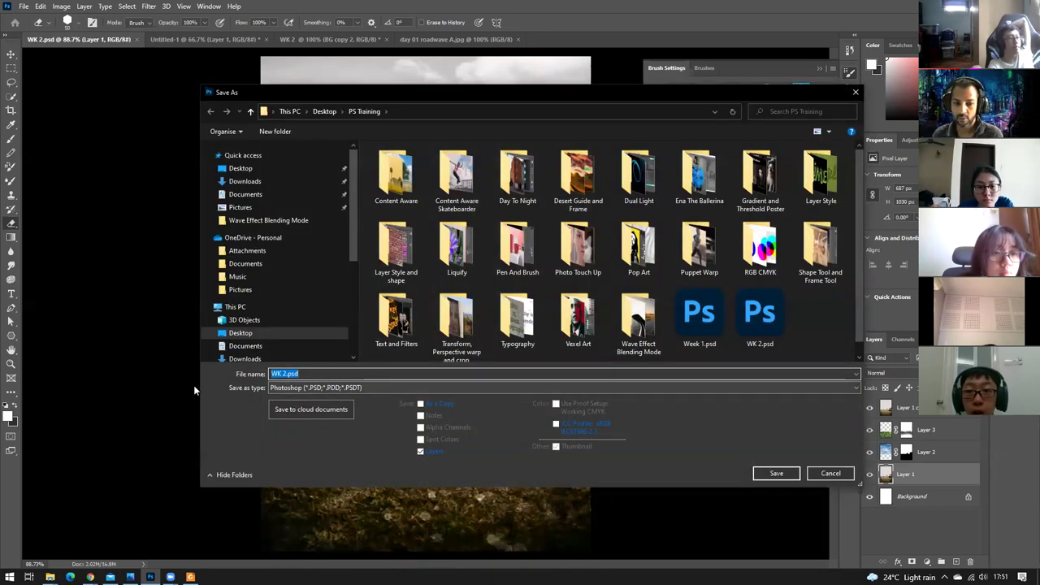
left_click(309, 388)
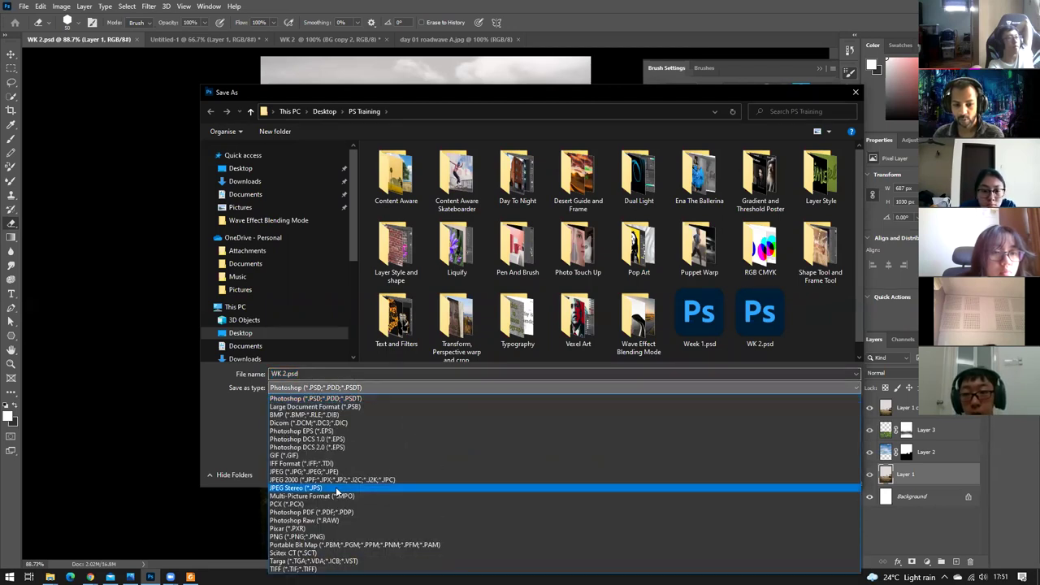
left_click(332, 471)
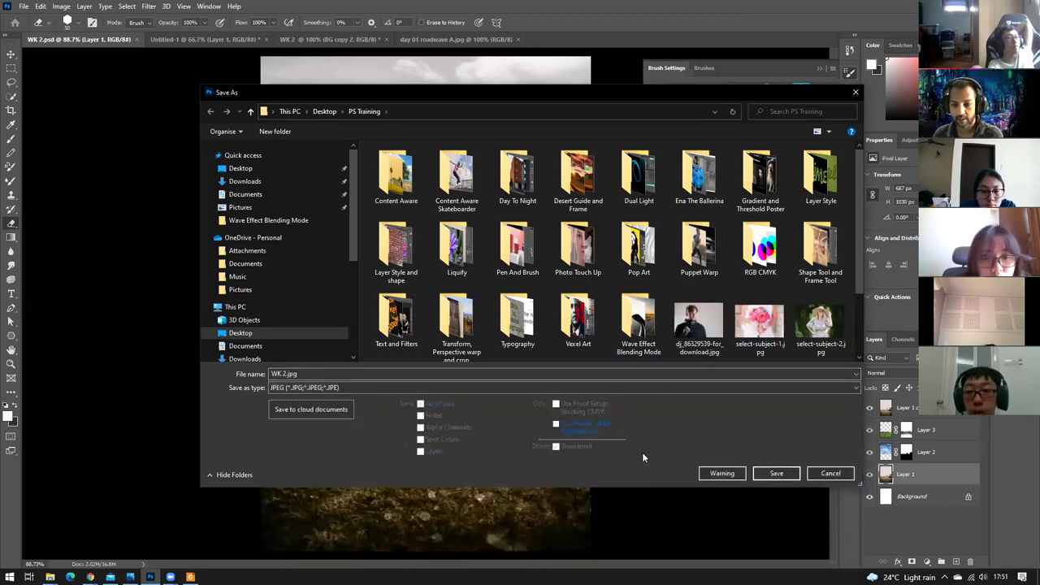
left_click(768, 474)
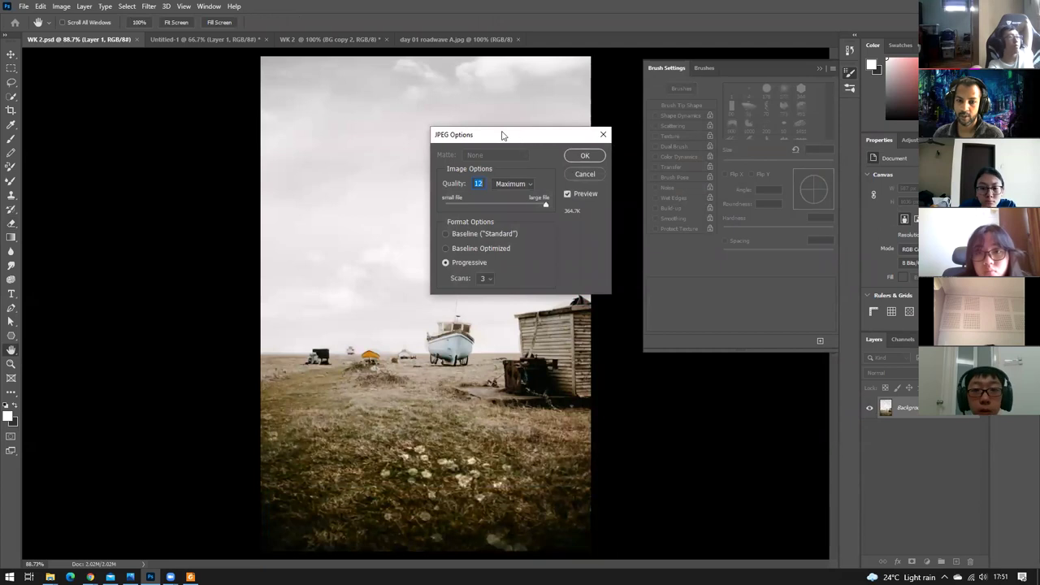
left_click_drag(503, 132, 428, 107)
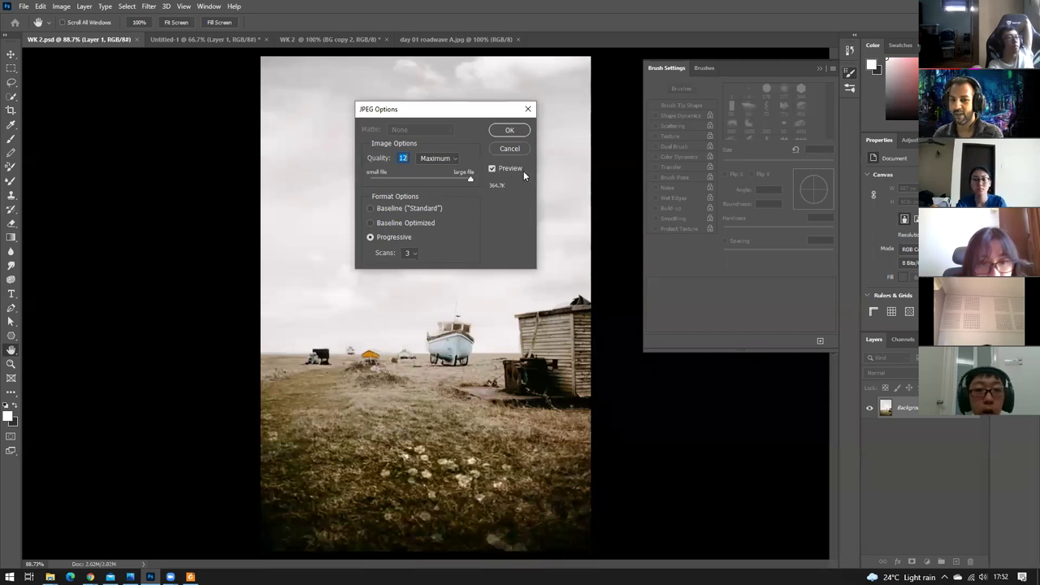
left_click(510, 131)
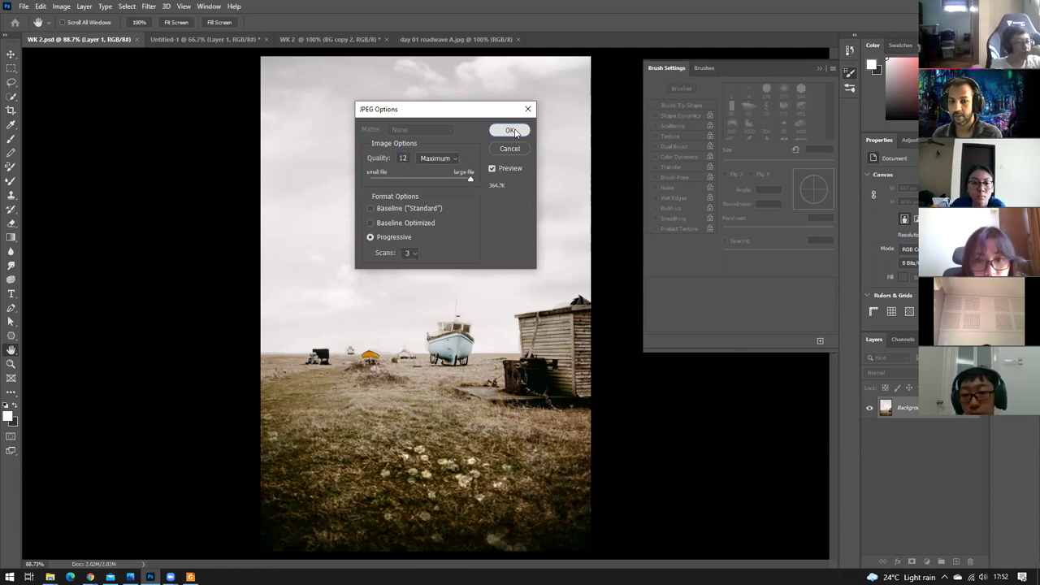
left_click(510, 149)
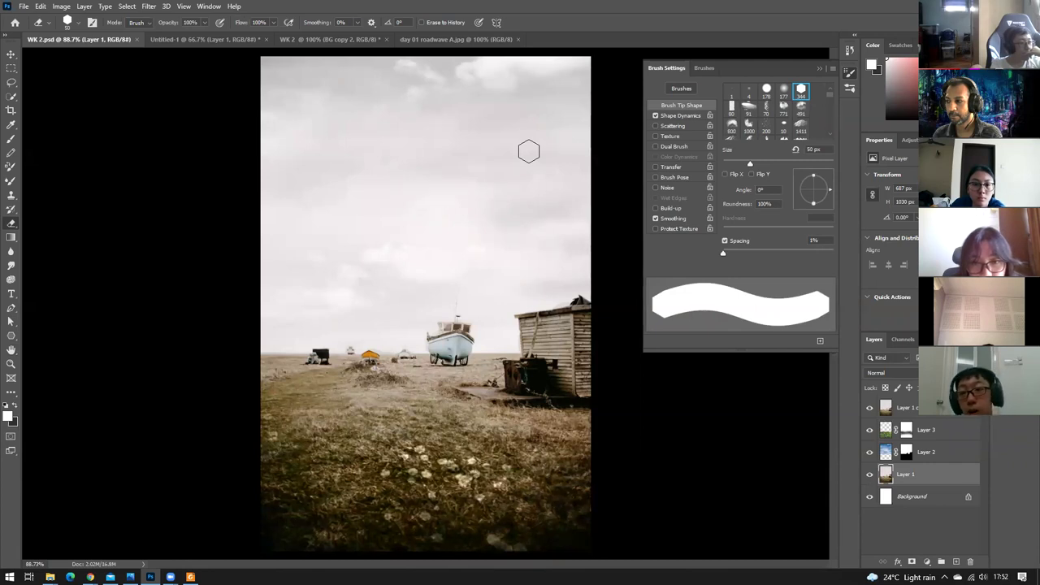
Review the file types offered for saving the boat document on the computer and cancel without saving.
left_click(24, 7)
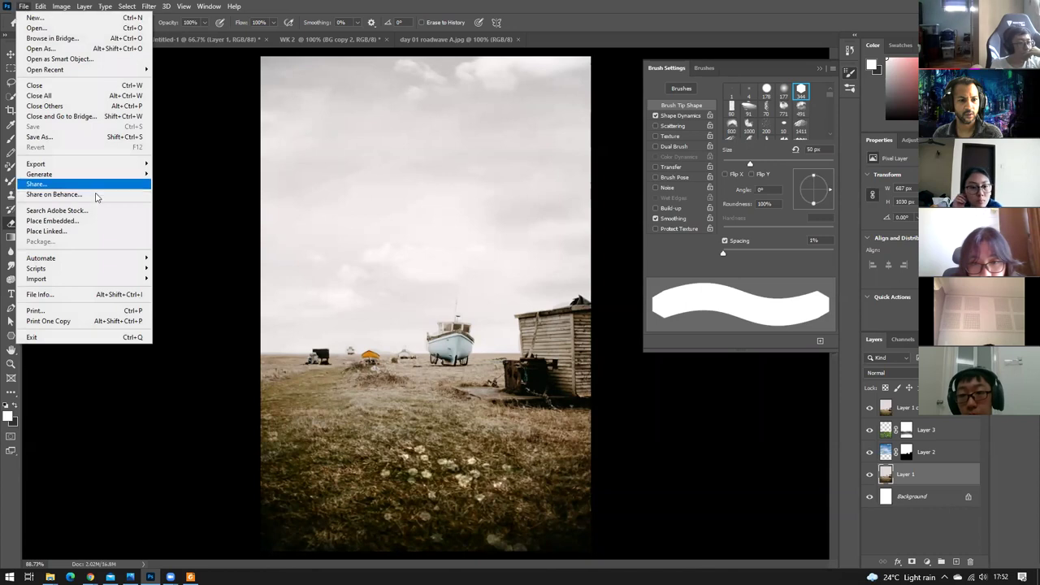
key("ctrl+shift+s")
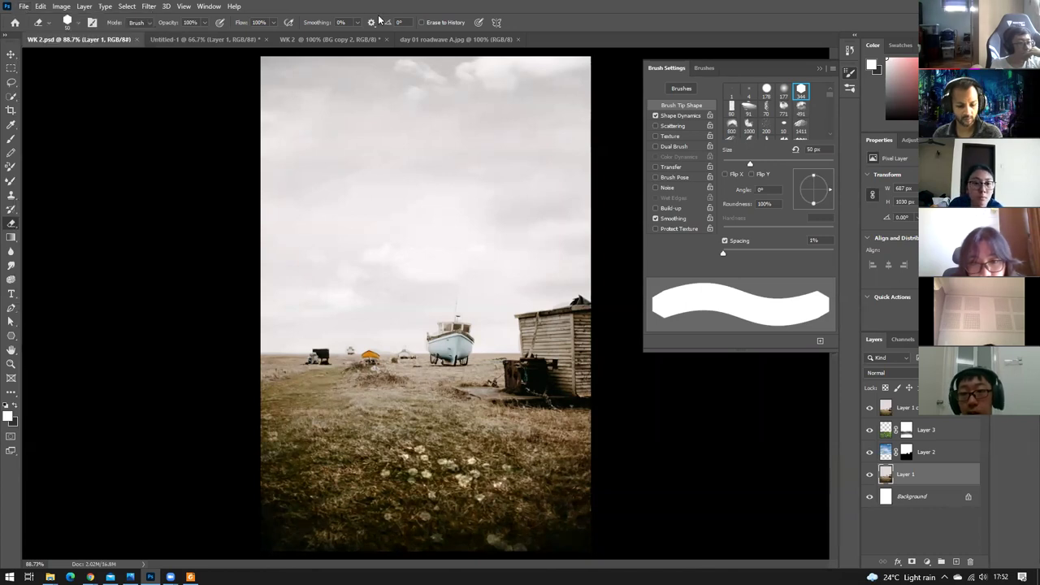
left_click(549, 388)
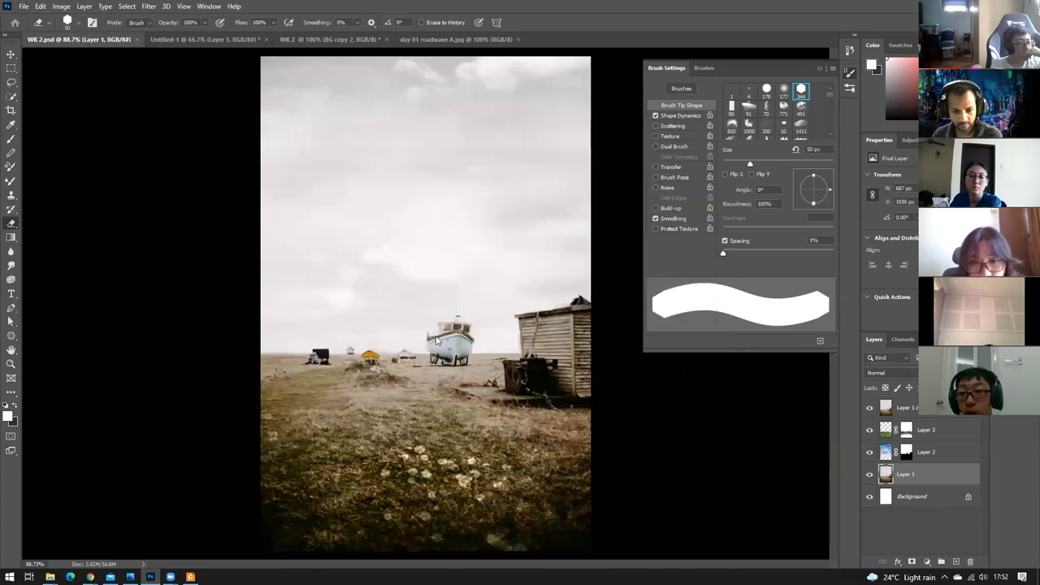
left_click(341, 388)
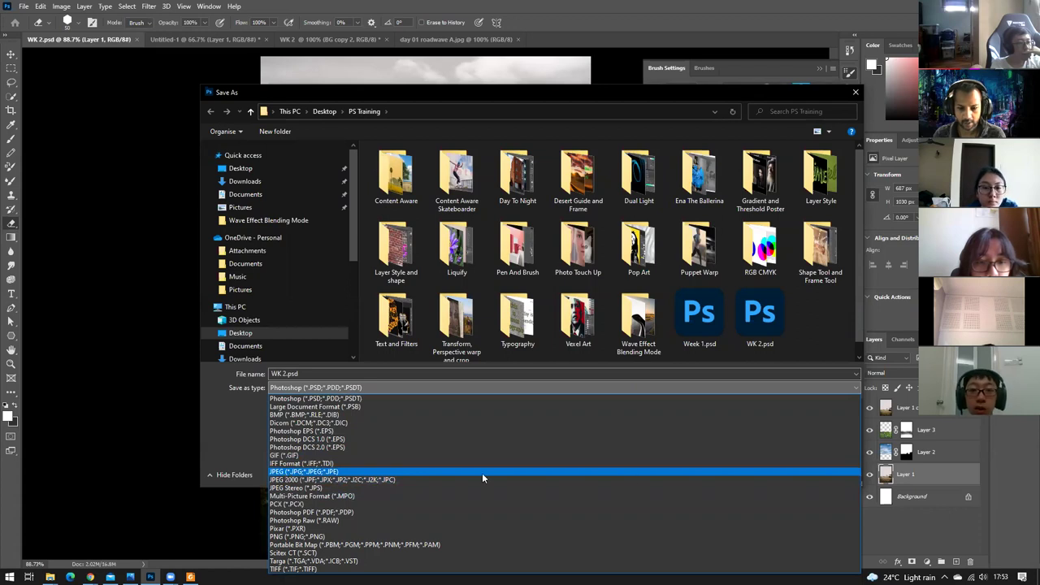
left_click(241, 418)
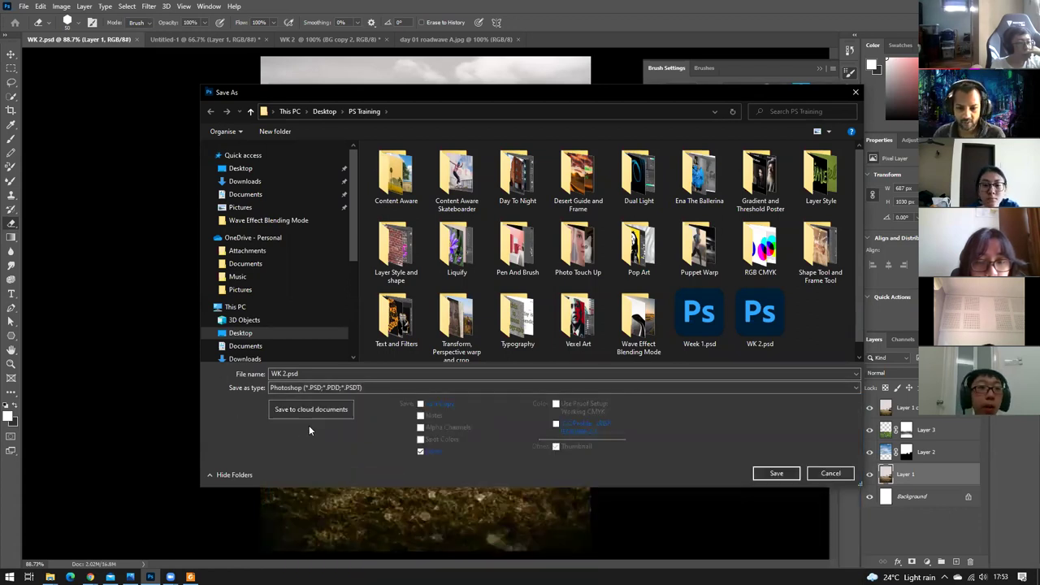
left_click(830, 473)
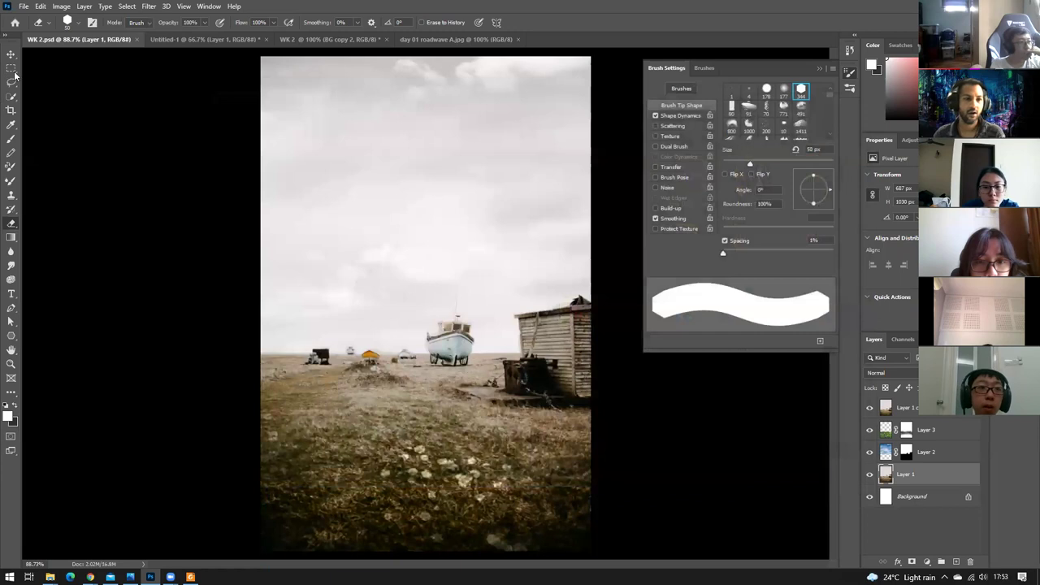
Try Save for Web (Legacy) with the JPEG format, review the other available formats and cancel the export.
left_click(23, 8)
mouse_move(66, 166)
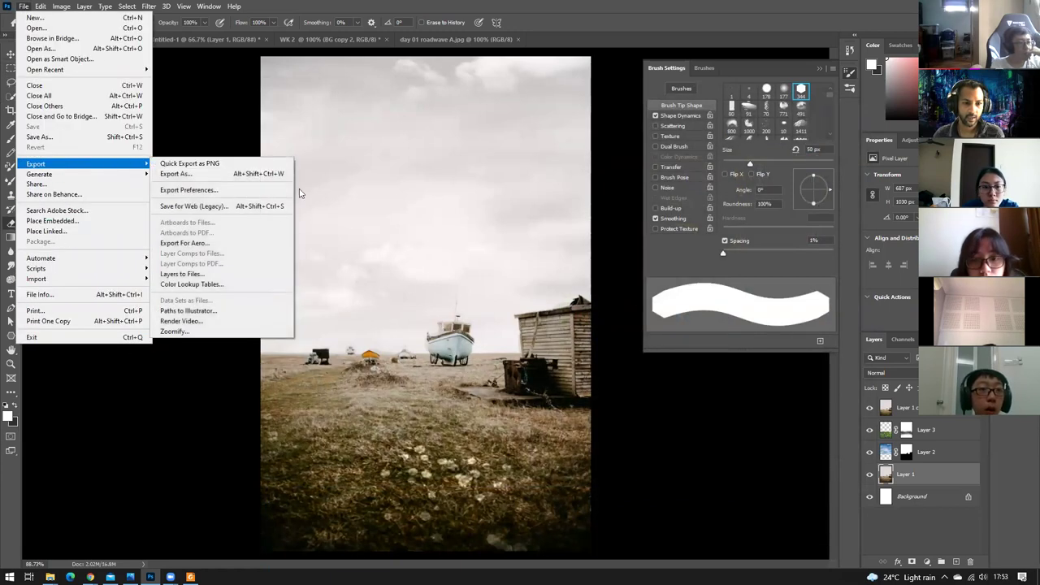
left_click(175, 213)
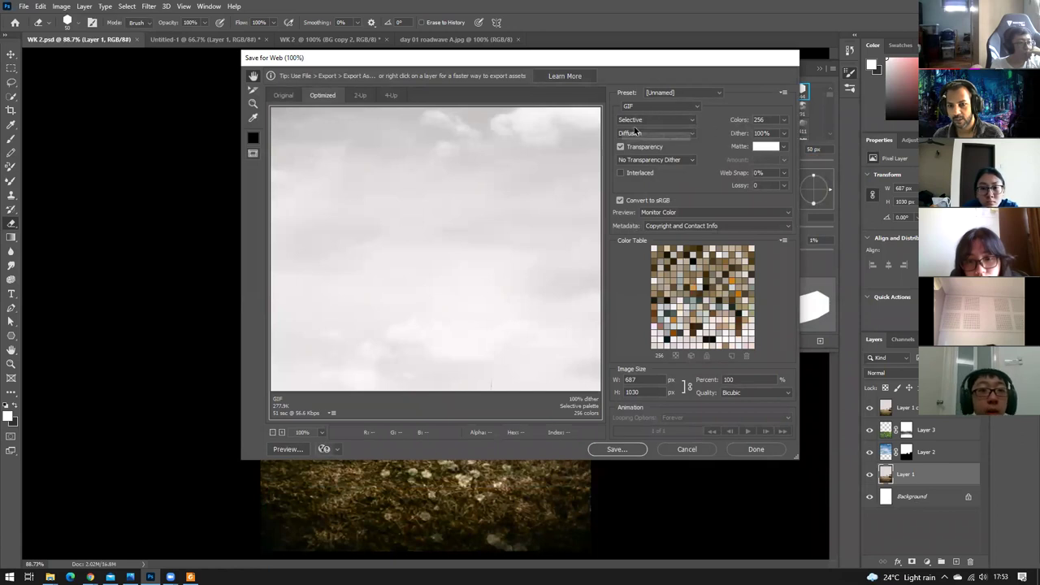
left_click(664, 107)
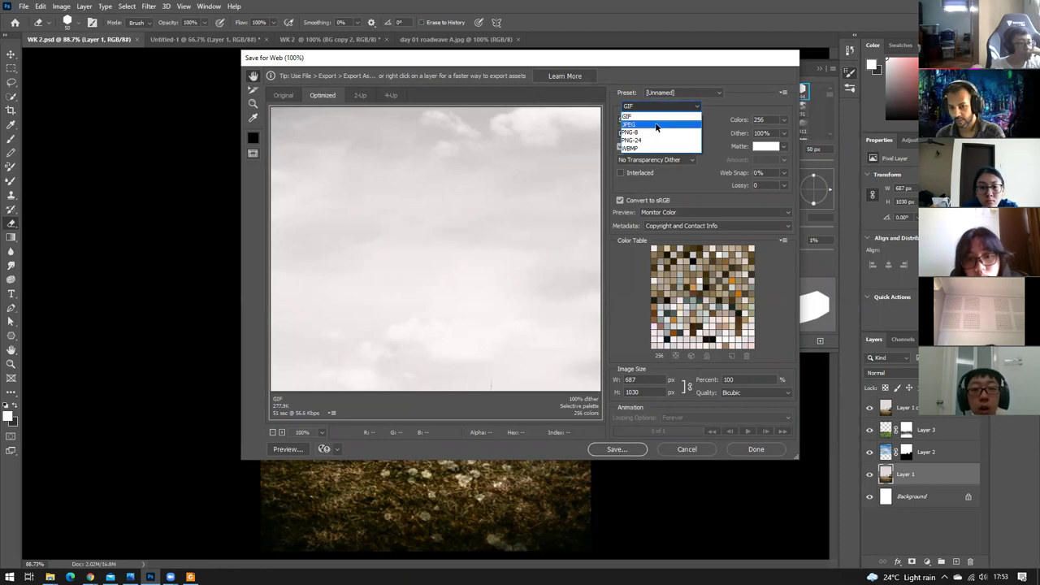
left_click(657, 126)
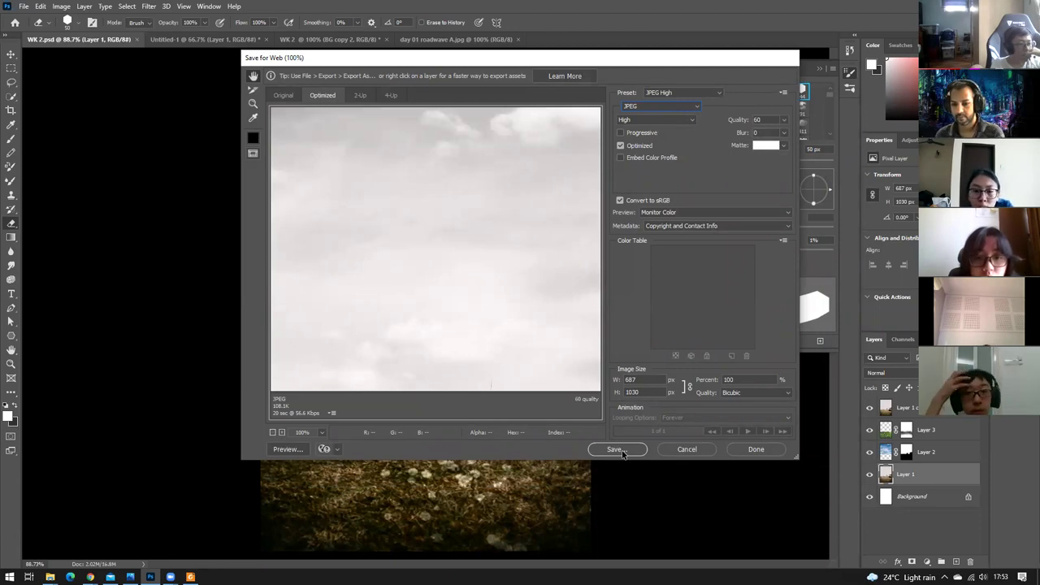
left_click(695, 106)
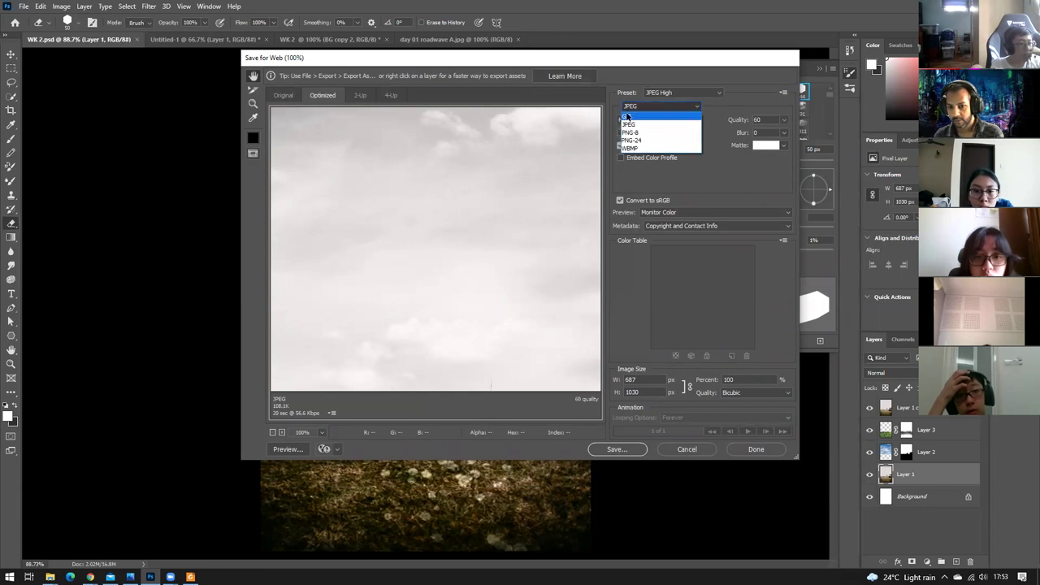
left_click(480, 75)
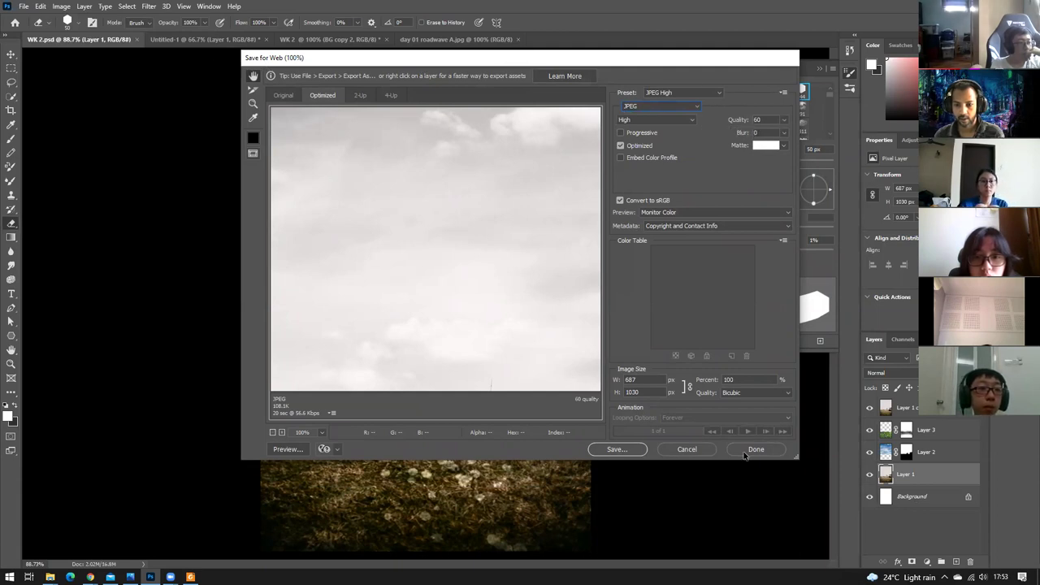
left_click(695, 450)
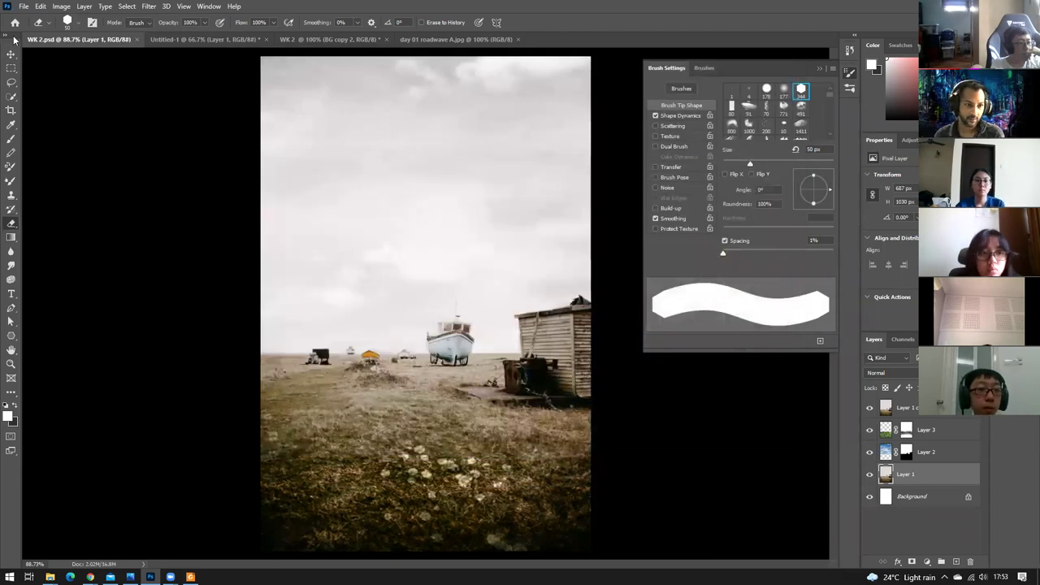
Start a Save for Web (Legacy) export of the boat document and set its format to JPEG.
left_click(24, 7)
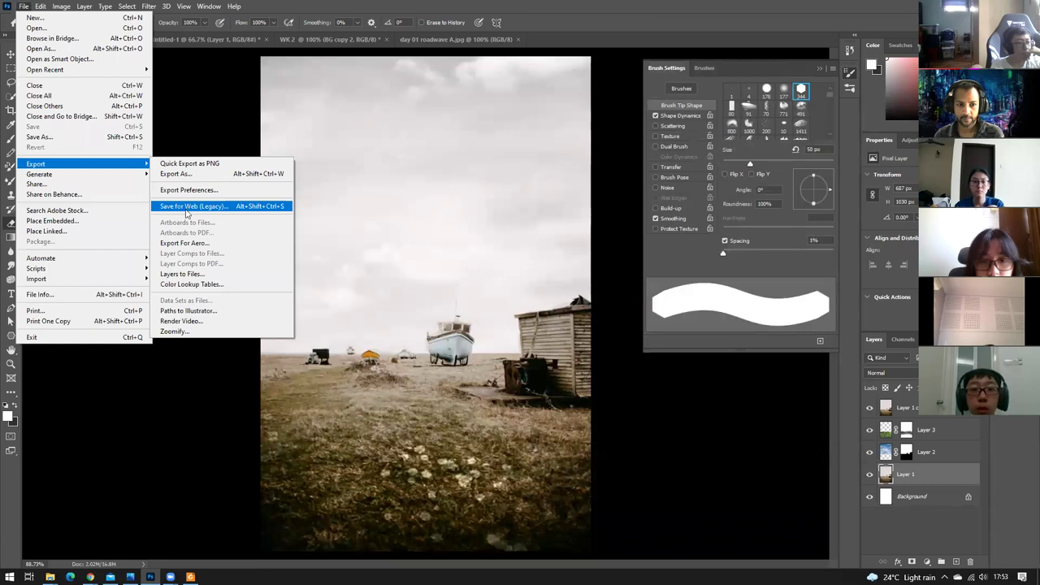
left_click(232, 209)
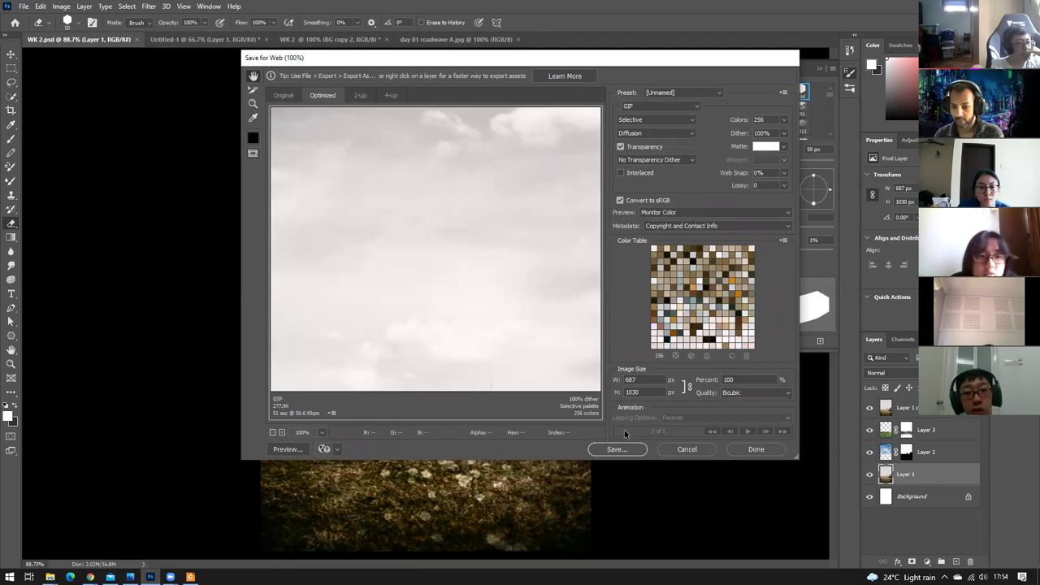
left_click(651, 107)
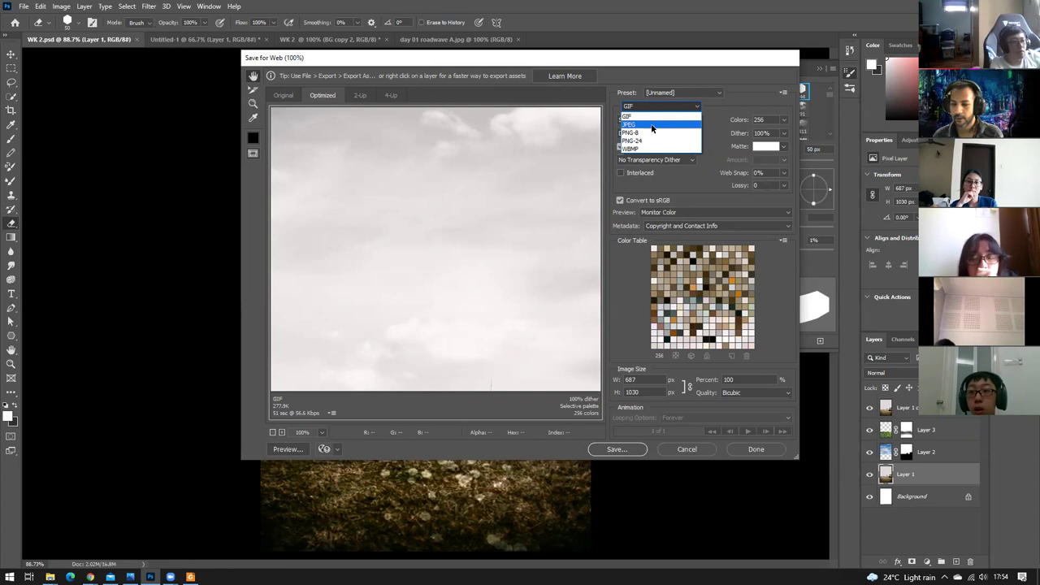
left_click(651, 125)
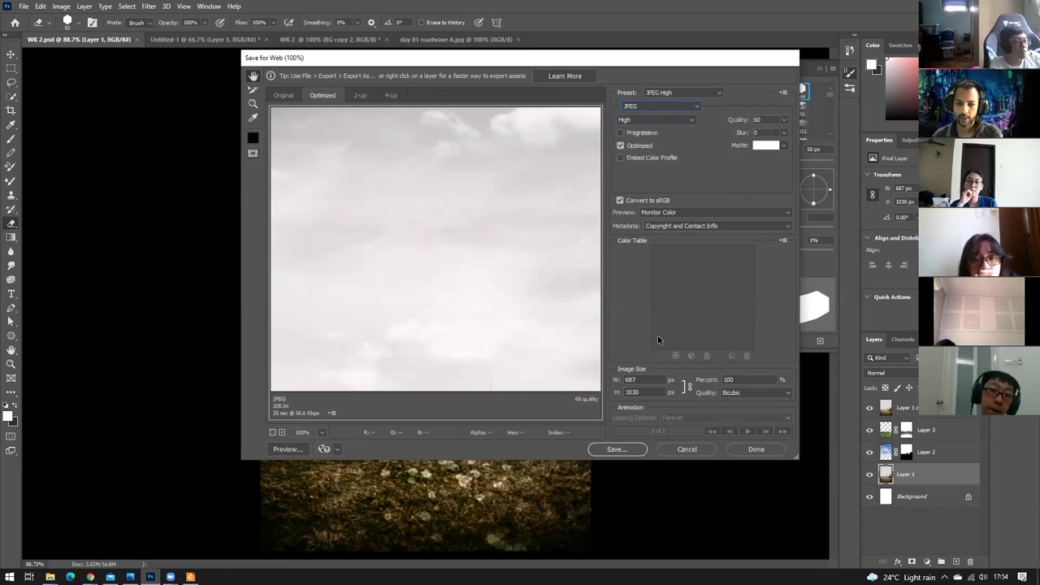
Save the optimized JPEG of the boat document as WK-2.jpg in the PS Training folder on the Desktop.
left_click(616, 449)
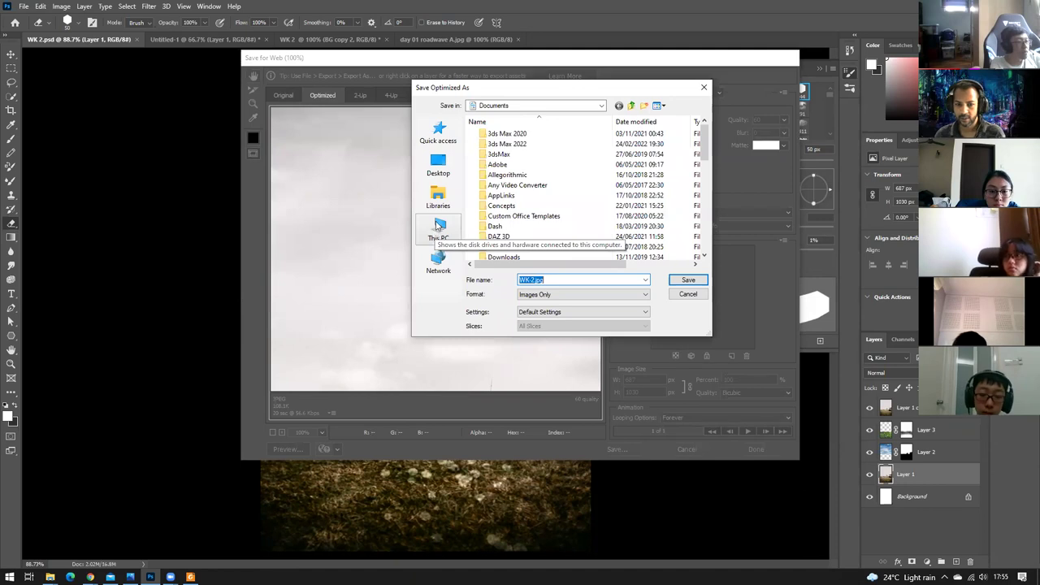
left_click(436, 167)
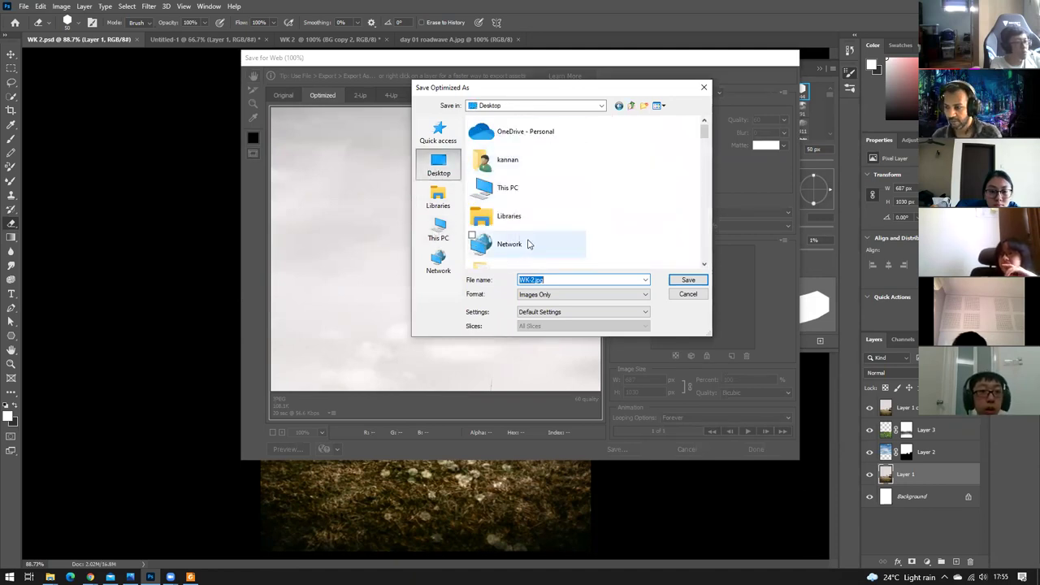
scroll(528, 246, "down", 6)
scroll(528, 245, "down", 10)
scroll(529, 243, "up", 10)
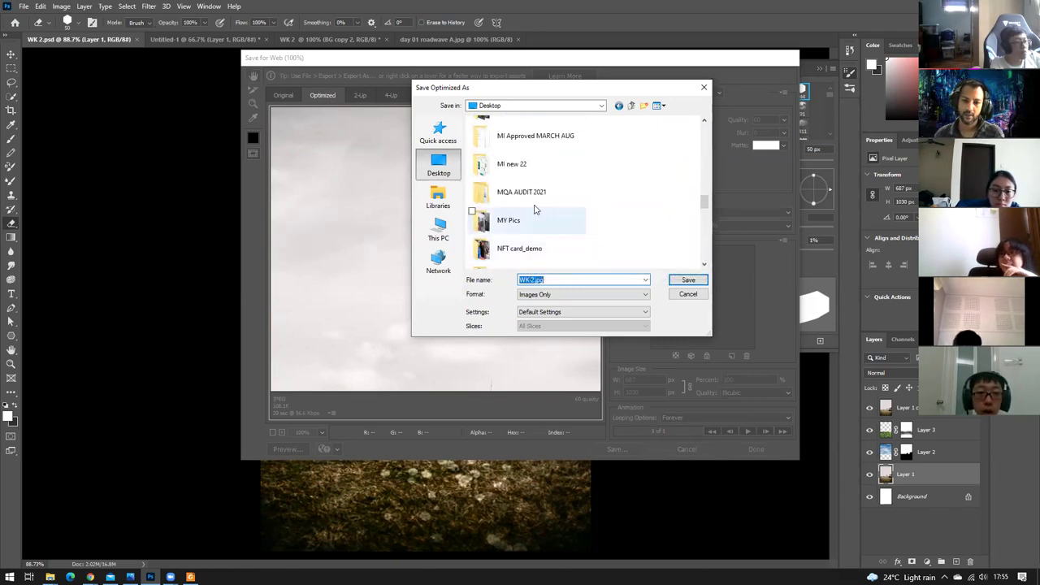
scroll(540, 236, "down", 6)
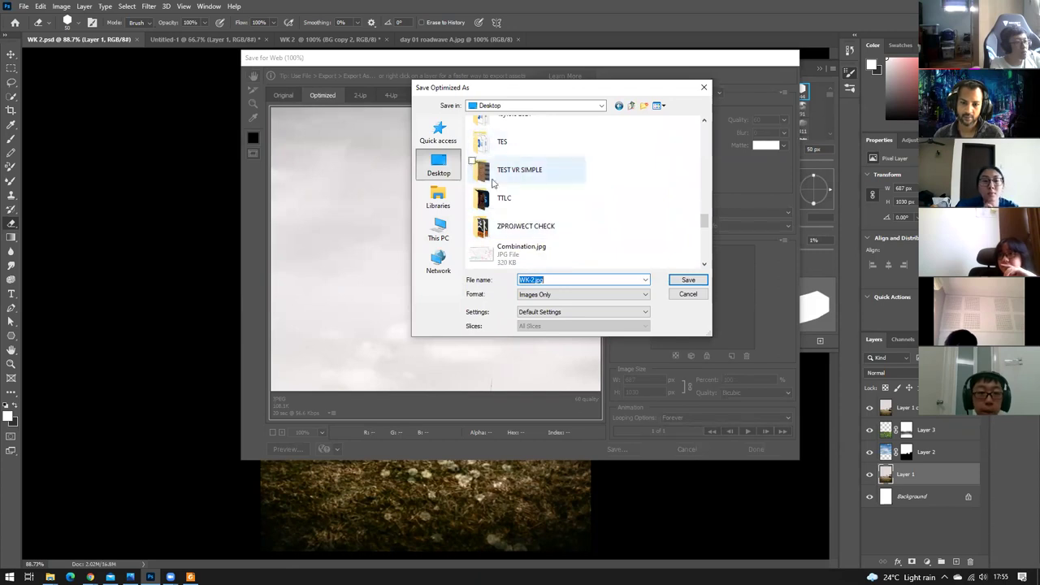
scroll(580, 225, "up", 1)
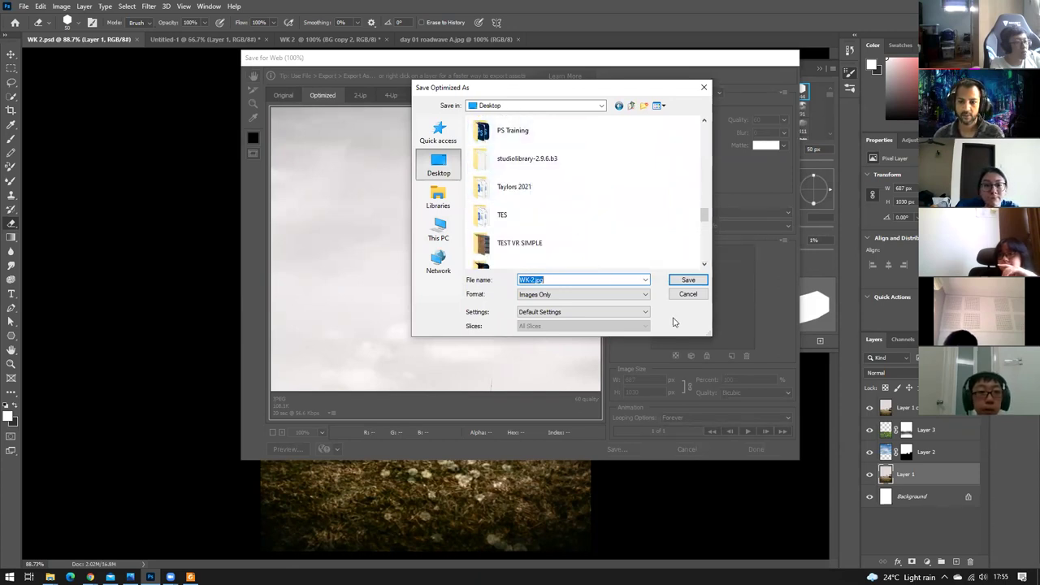
scroll(540, 213, "up", 3)
scroll(543, 214, "down", 1)
scroll(515, 200, "down", 2)
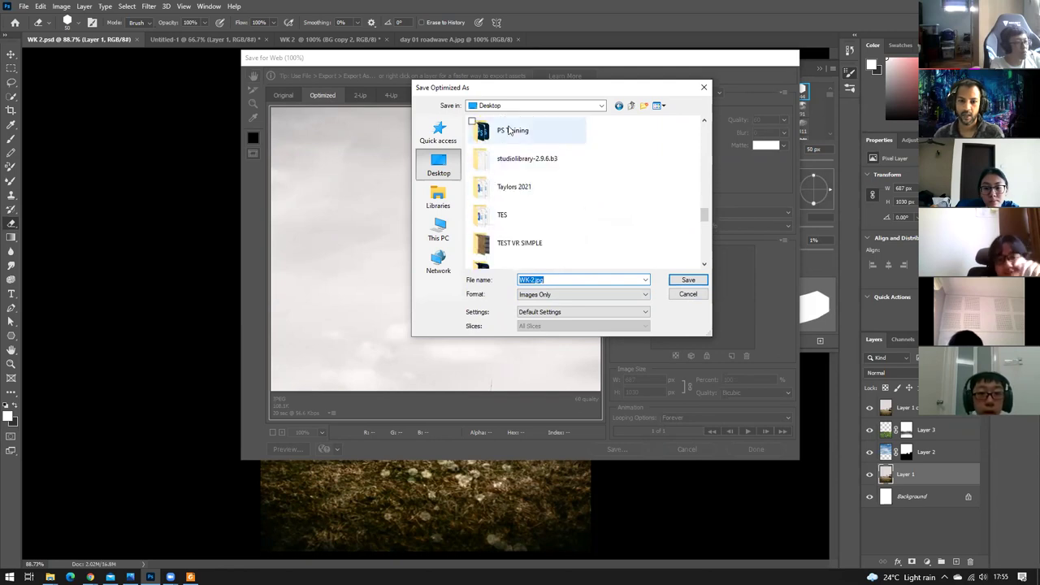
double_click(509, 130)
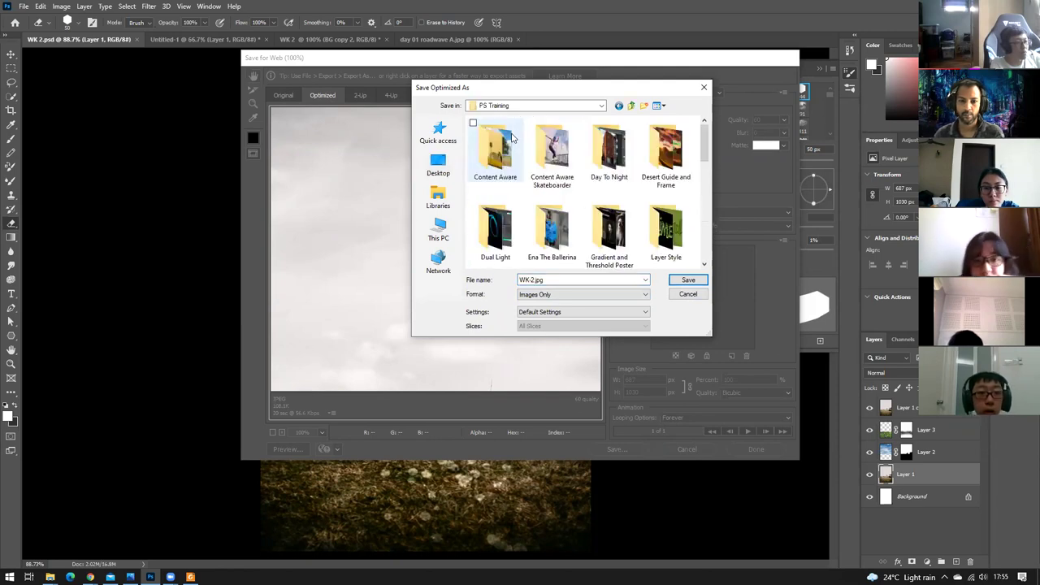
left_click(688, 281)
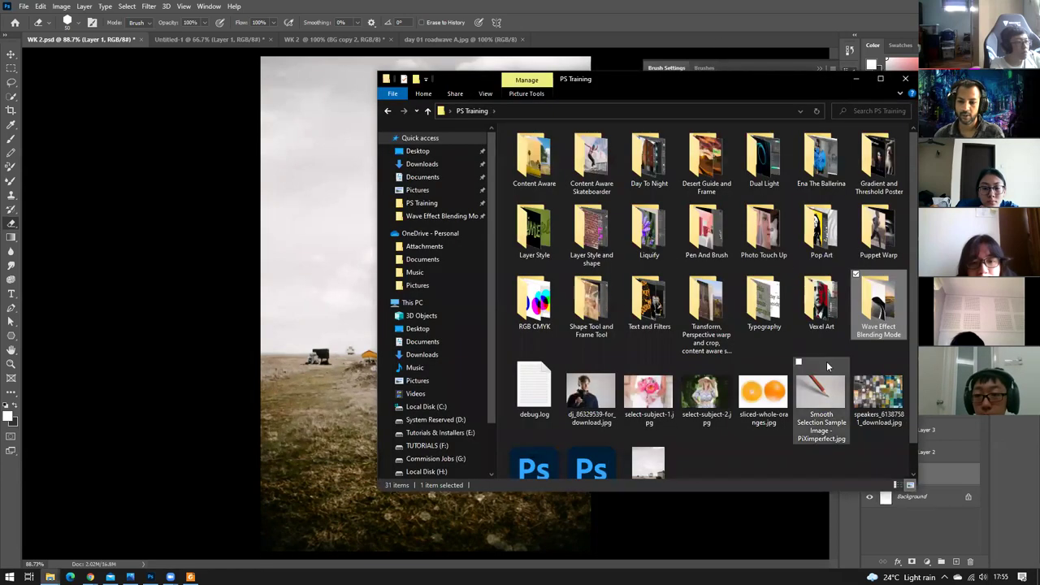
Open the exported WK-2.jpg from the PS Training folder to examine it, and return to the WK 2 road composite in Photoshop.
scroll(826, 361, "down", 1)
double_click(643, 450)
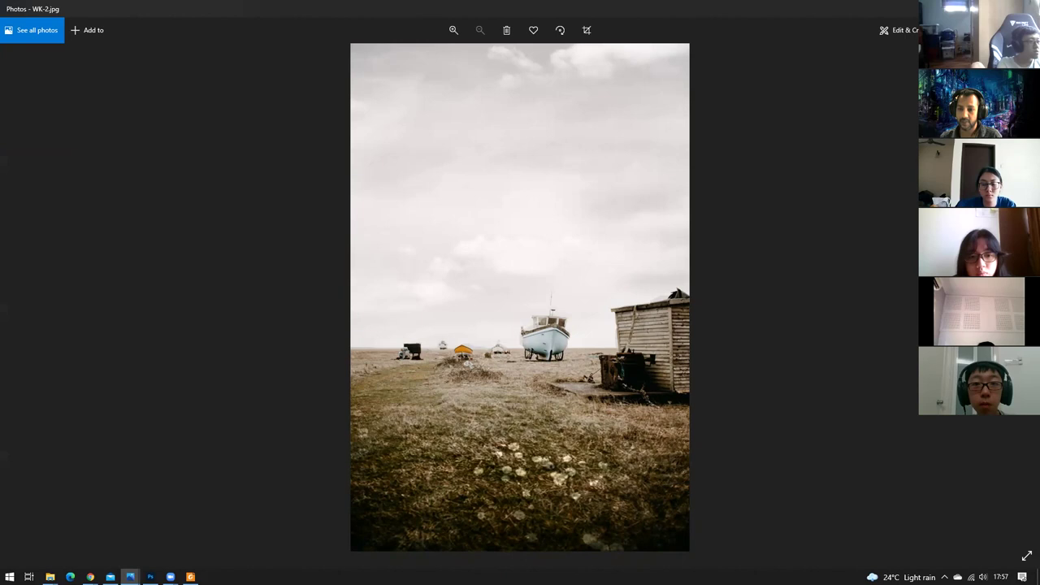
key("alt+F4")
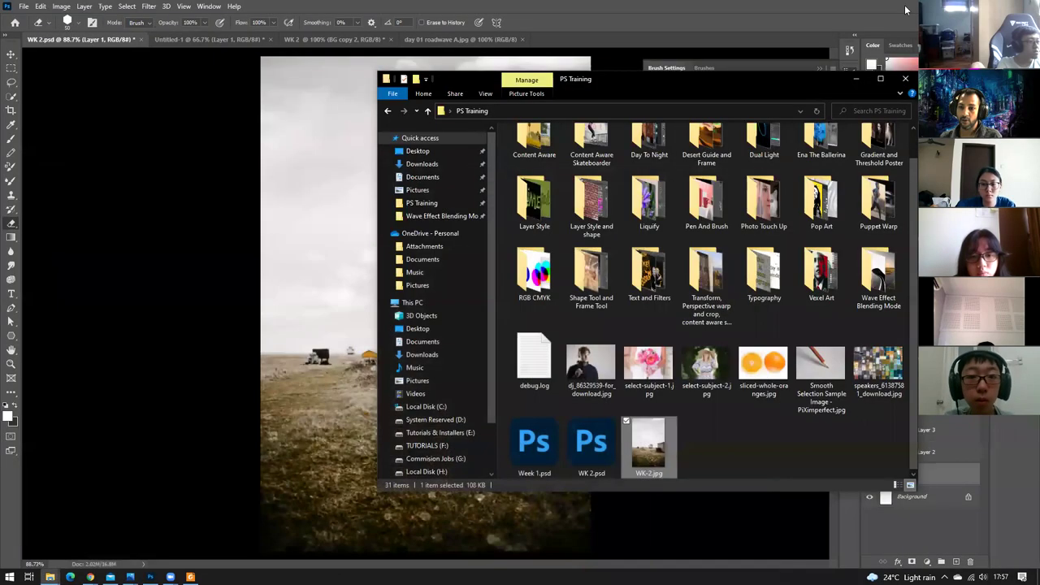
left_click(857, 82)
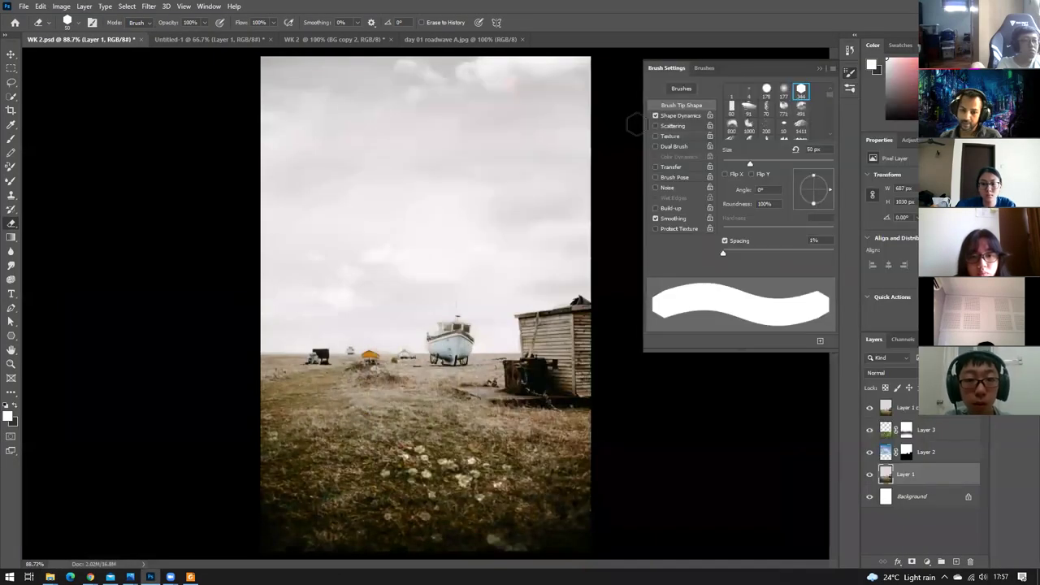
left_click(335, 42)
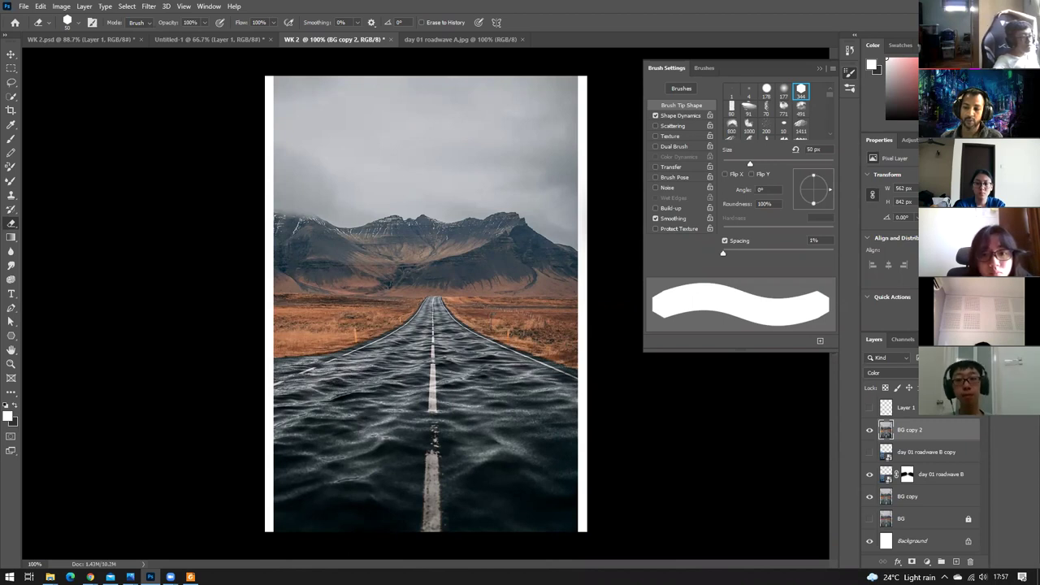
Show the Wave Effect Blending Mode folder full screen in File Explorer with larger thumbnails.
left_click(50, 576)
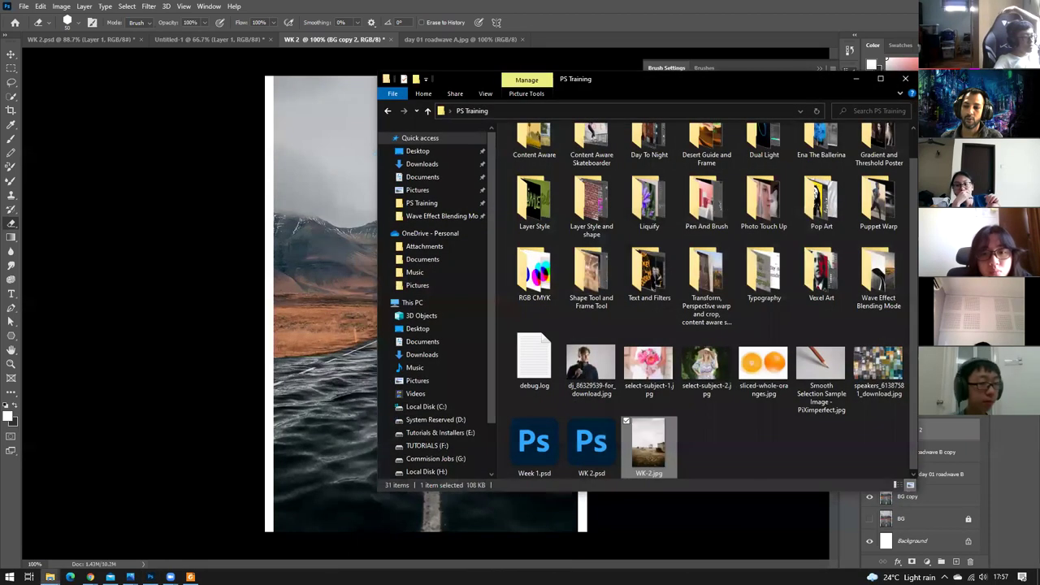
scroll(720, 288, "up", 1)
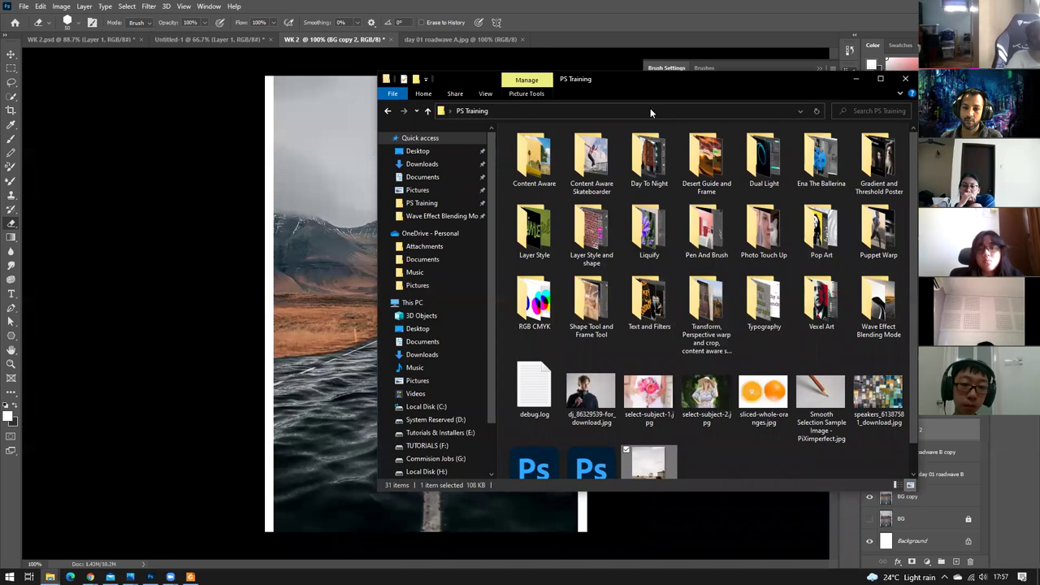
left_click_drag(650, 87, 1039, 49)
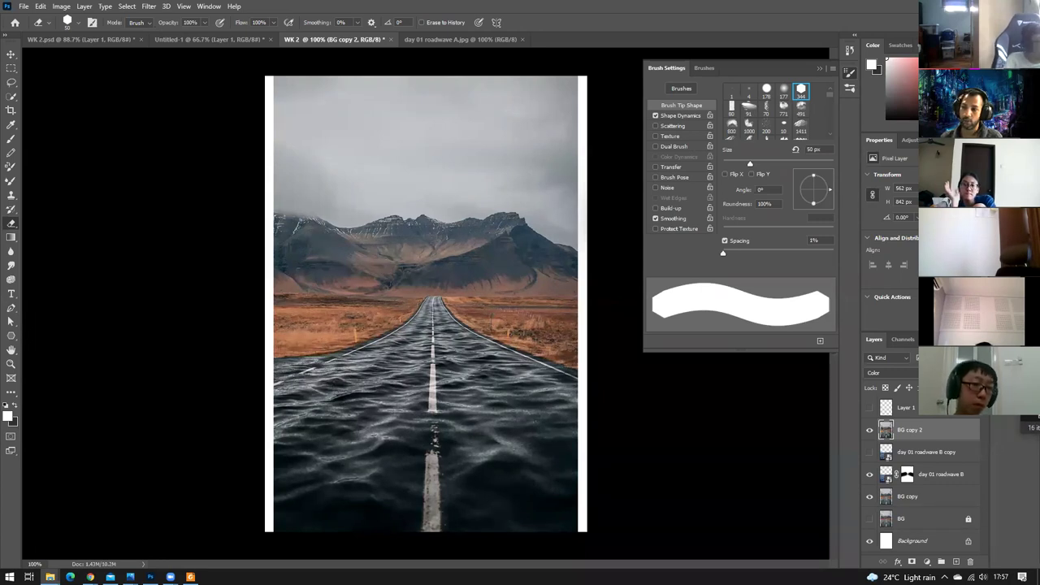
key("alt+Tab")
key("super+Up")
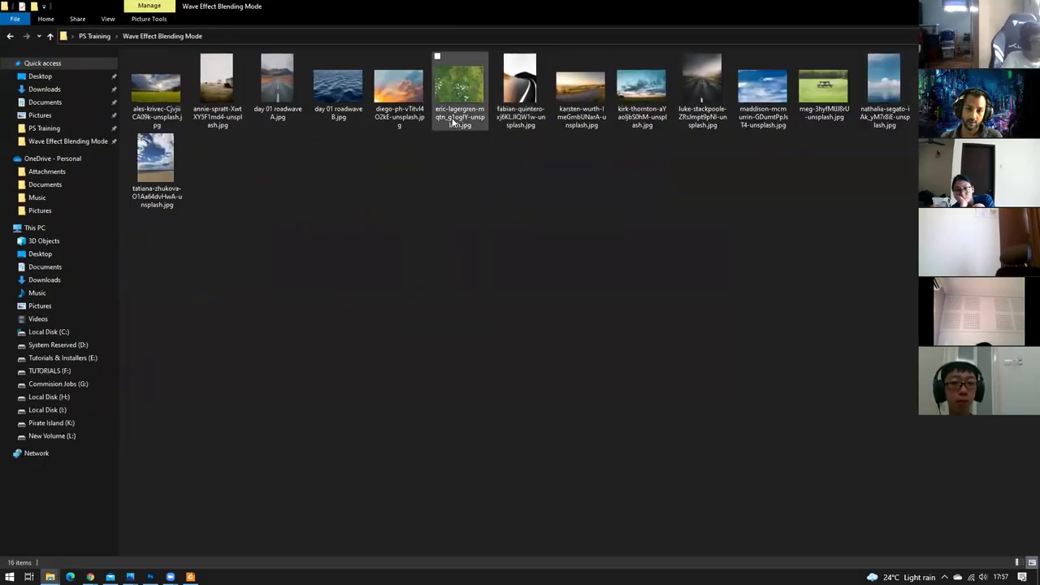
scroll(378, 322, "up", 4, "ctrl")
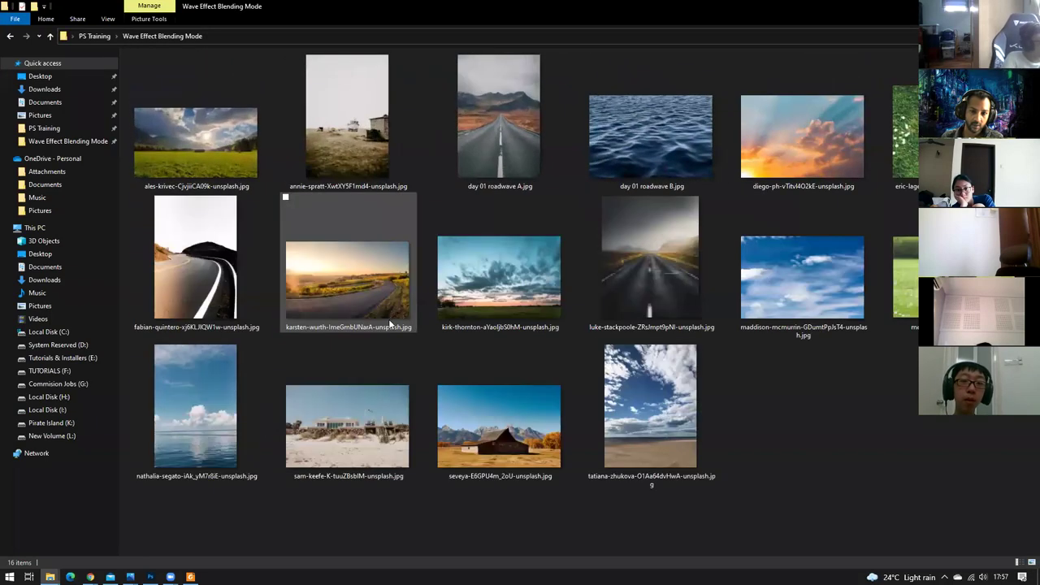
Try selecting the white-sky curved road, cloudy green field, sunset road and dark straight road photos, and replace that selection with the sunset clouds photo.
left_click(248, 272)
left_click(293, 294)
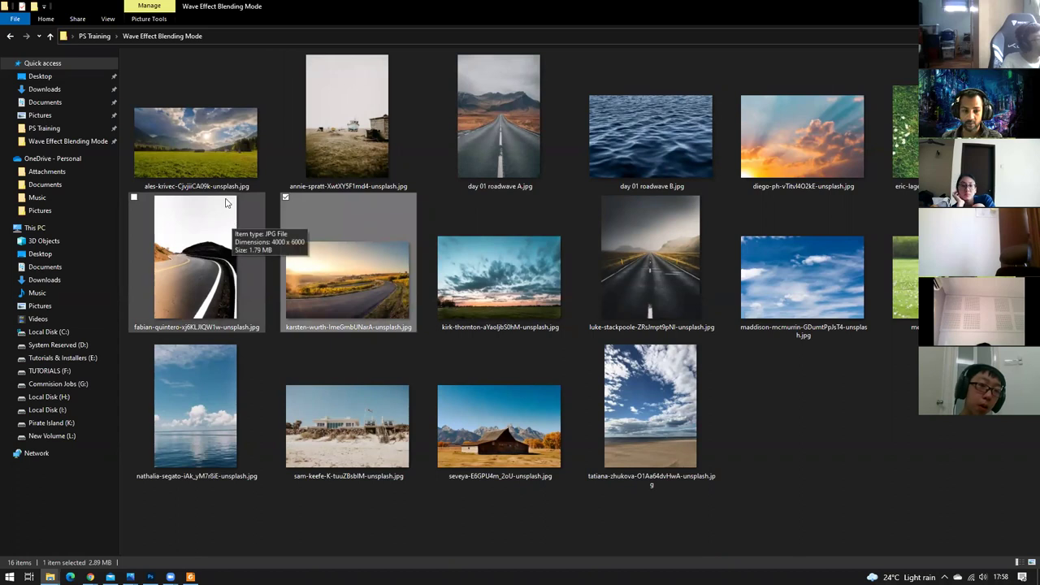
left_click(216, 227)
left_click(195, 138, "ctrl")
left_click(348, 276, "ctrl")
left_click(656, 281, "ctrl")
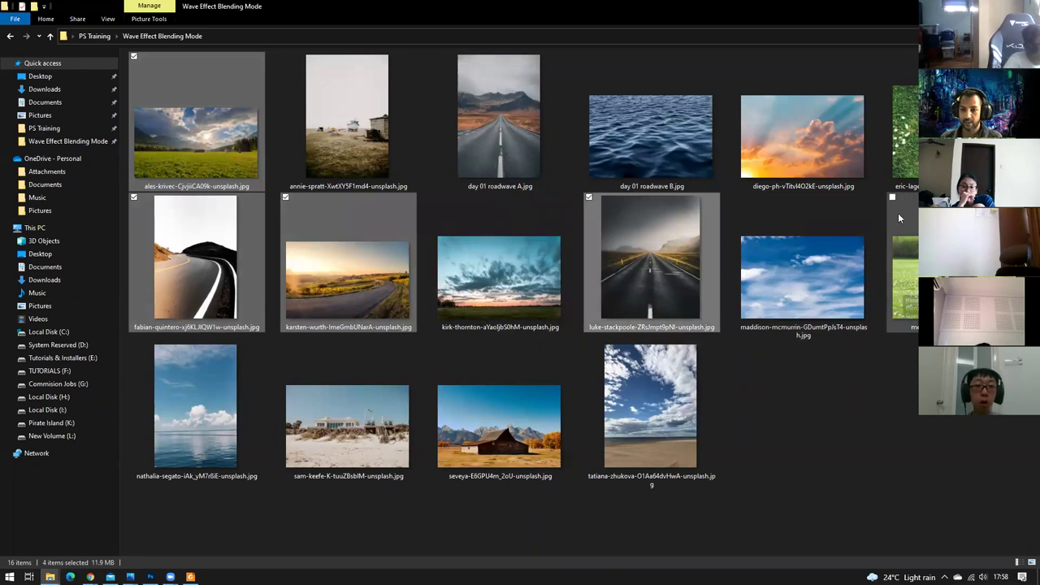
left_click(861, 169)
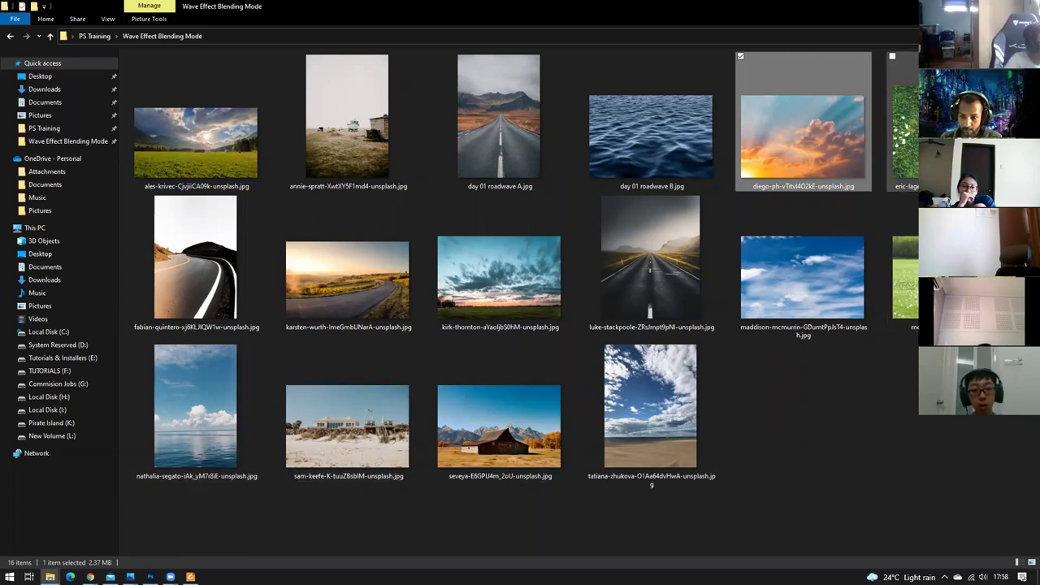
Select the beach house, white-sky curved road, boat, sunset road, dark straight road, barn and cloudy field photos together, leaving out the grass photo.
left_click(903, 130)
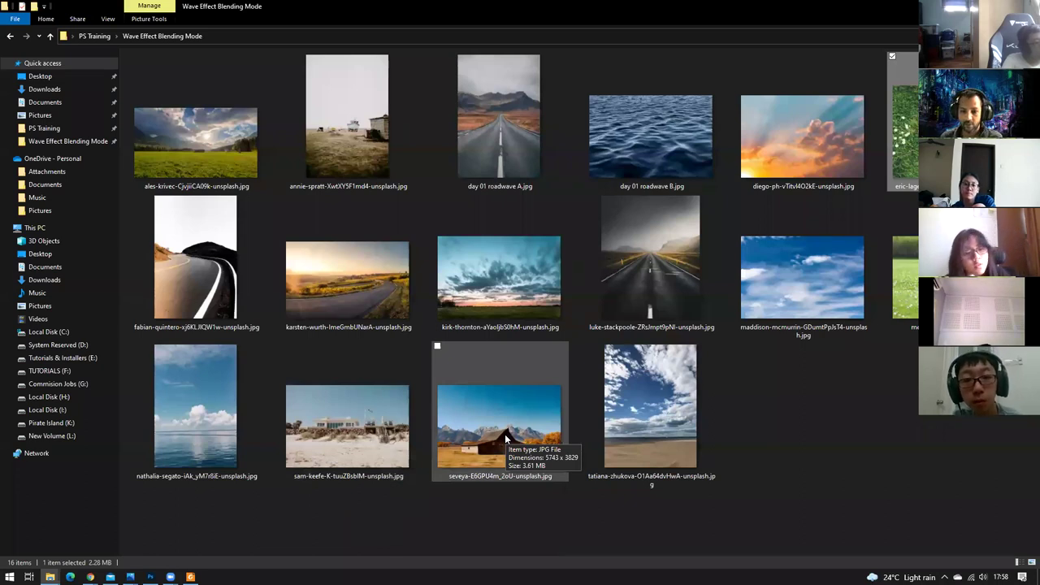
left_click(320, 446, "ctrl")
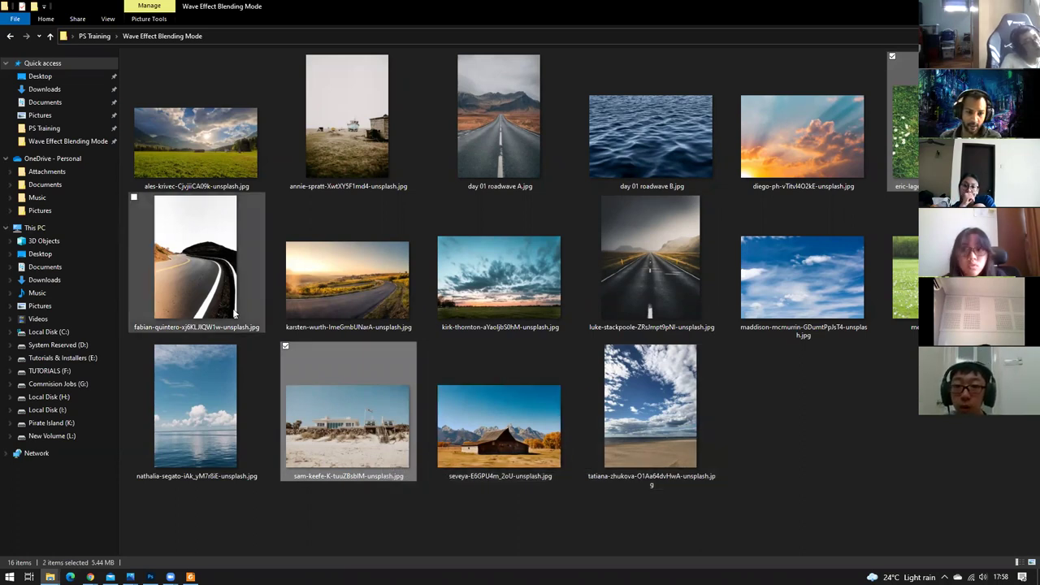
left_click(201, 281, "ctrl")
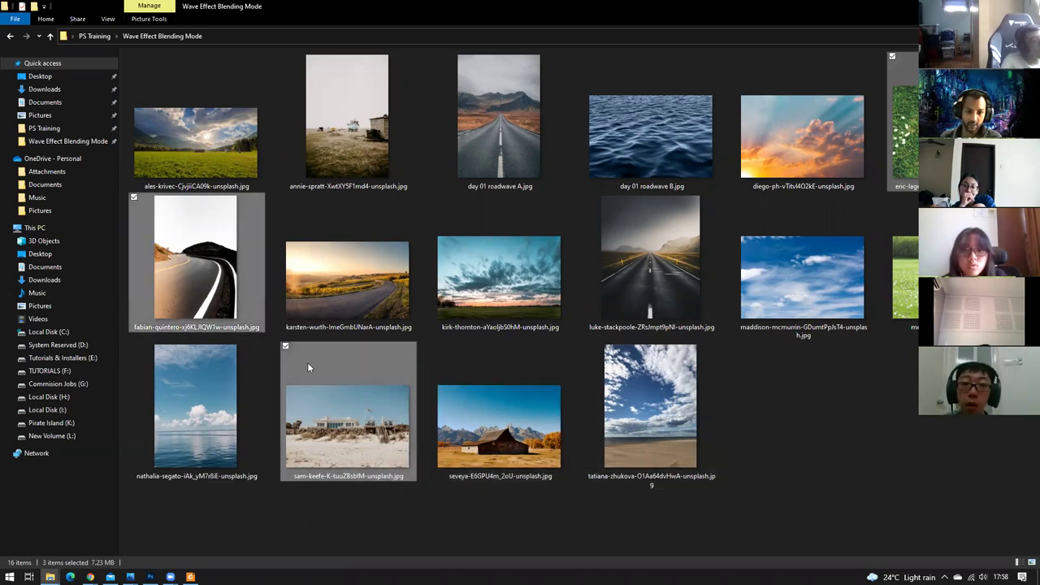
left_click(333, 139, "ctrl")
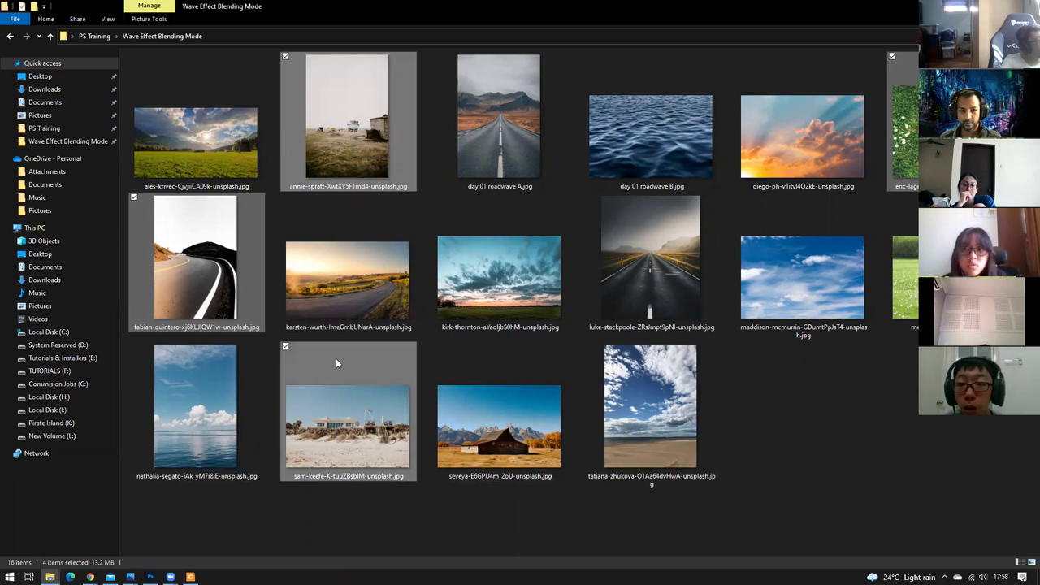
left_click(371, 291, "ctrl")
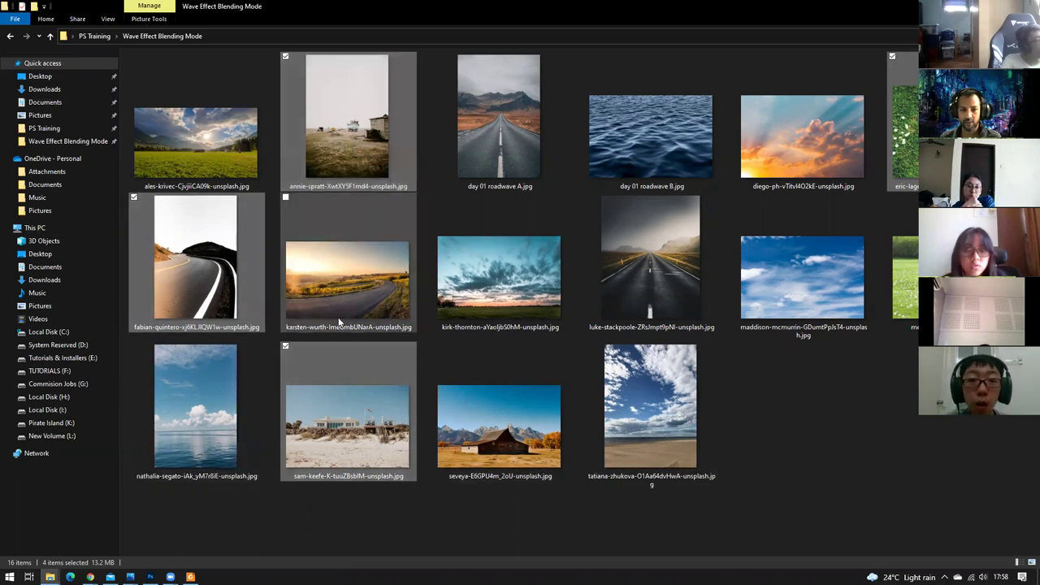
left_click(659, 291, "ctrl")
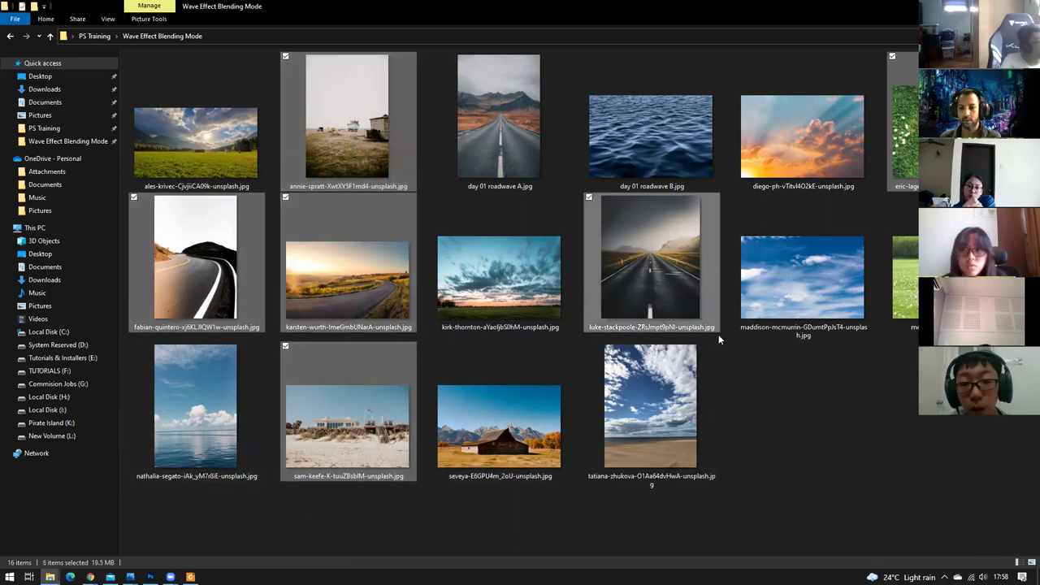
left_click(498, 424, "ctrl")
left_click(908, 300, "ctrl")
left_click(177, 138, "ctrl")
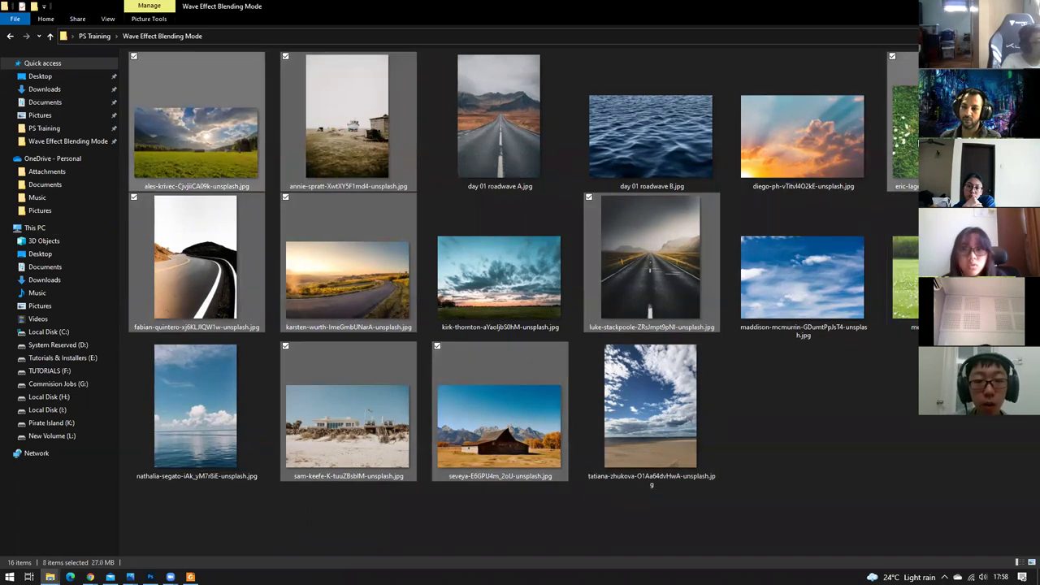
left_click(903, 130, "ctrl")
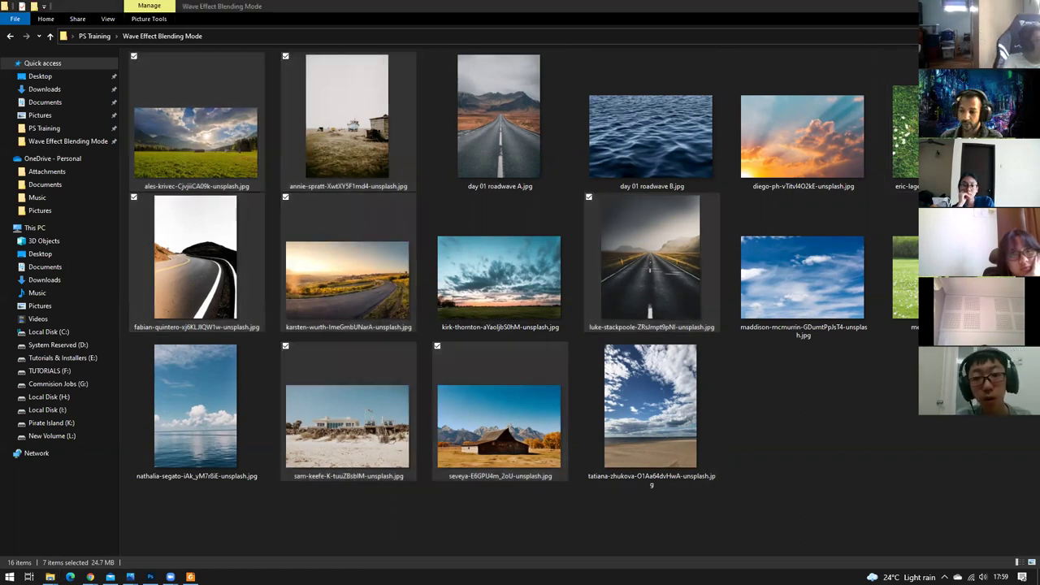
Switch to Chrome and browse the free stock photos on the Unsplash home page.
key("alt+Tab")
scroll(861, 251, "up", 2)
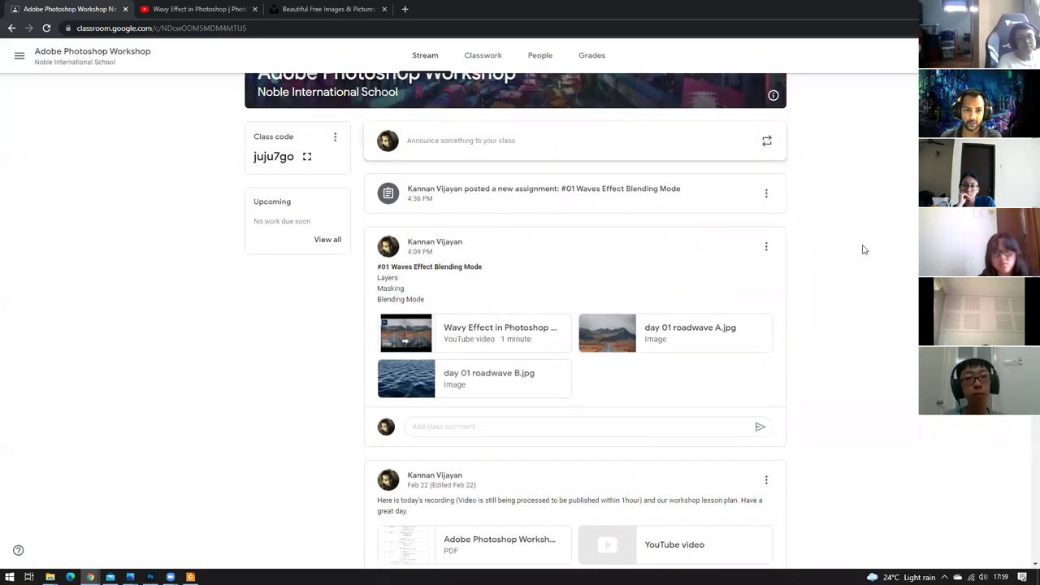
left_click(326, 8)
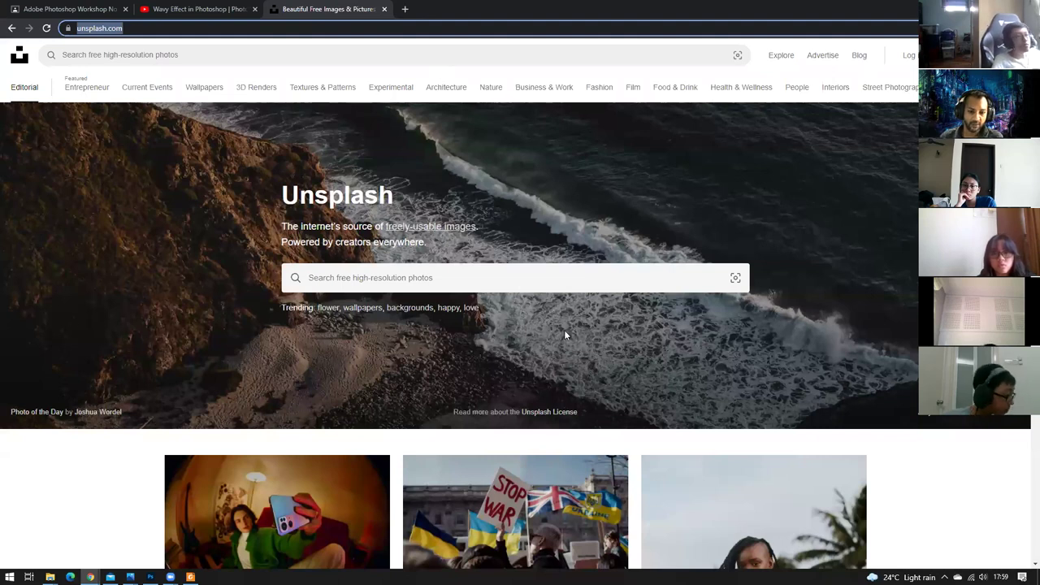
scroll(565, 335, "down", 6)
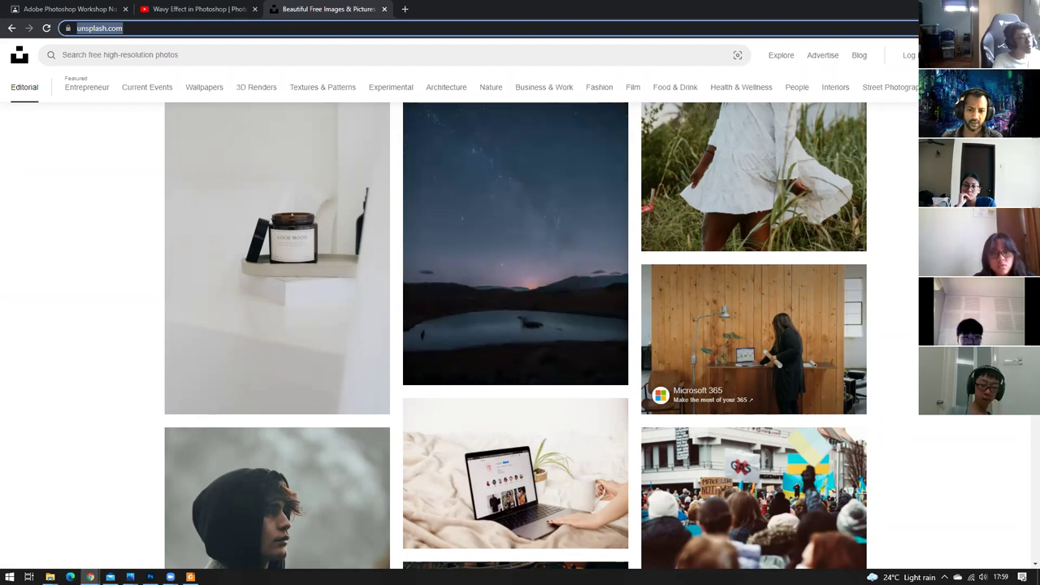
scroll(515, 335, "down", 2)
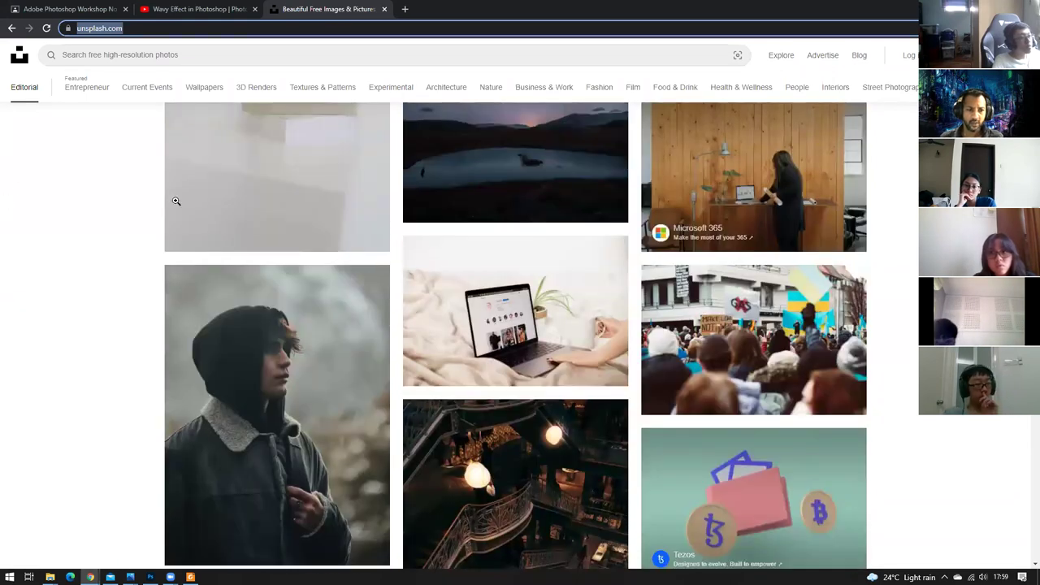
scroll(520, 366, "down", 3)
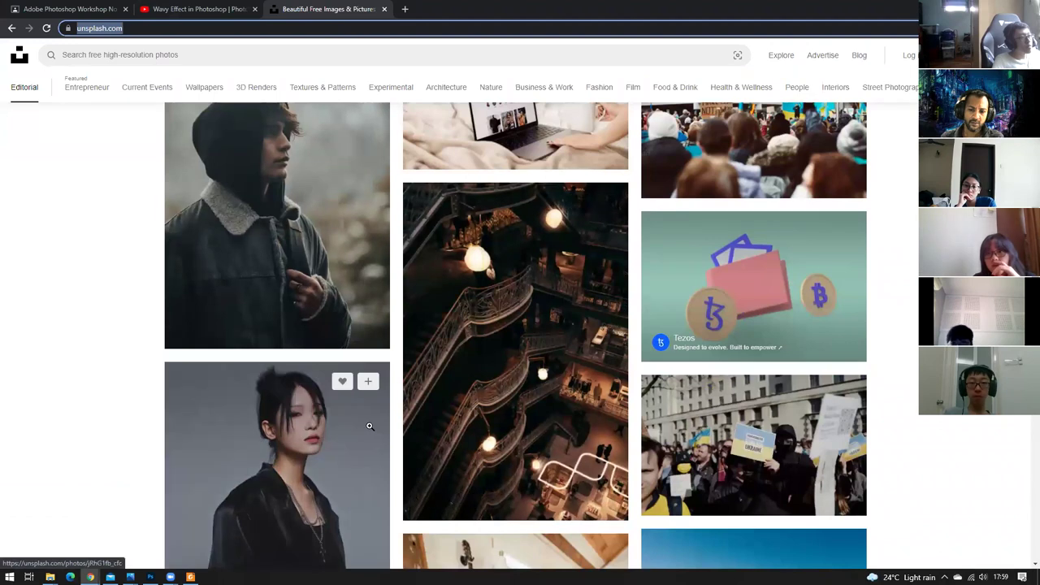
scroll(370, 425, "down", 2)
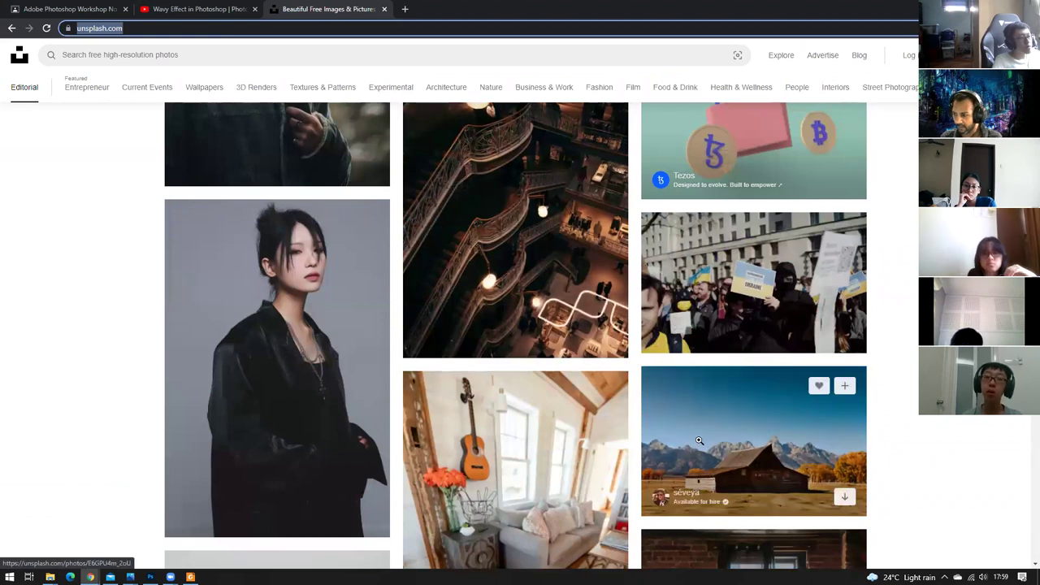
scroll(699, 441, "down", 1)
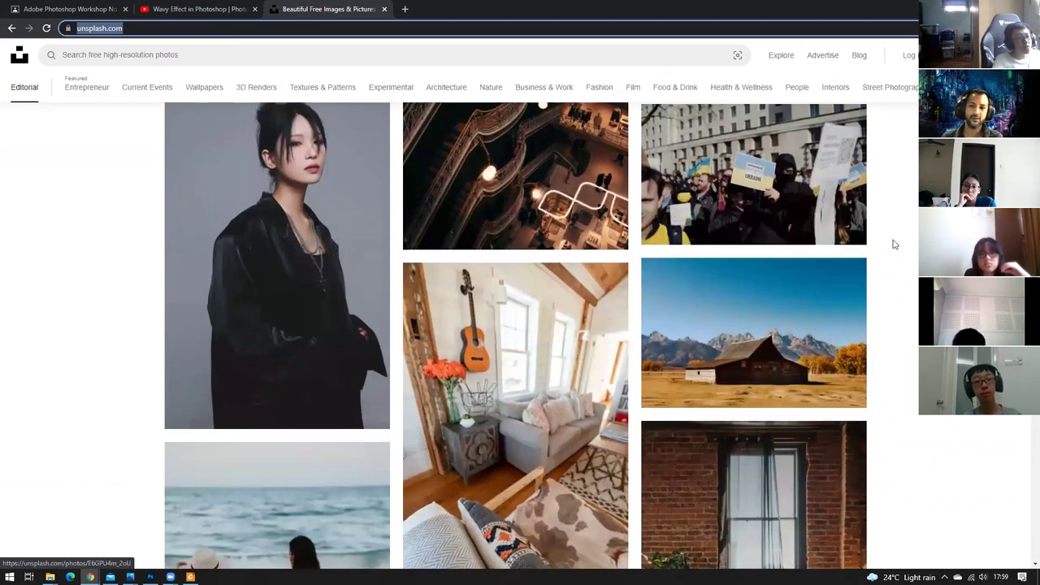
View the street protest photo on Unsplash, close it, and browse further through the home page photos.
left_click(770, 199)
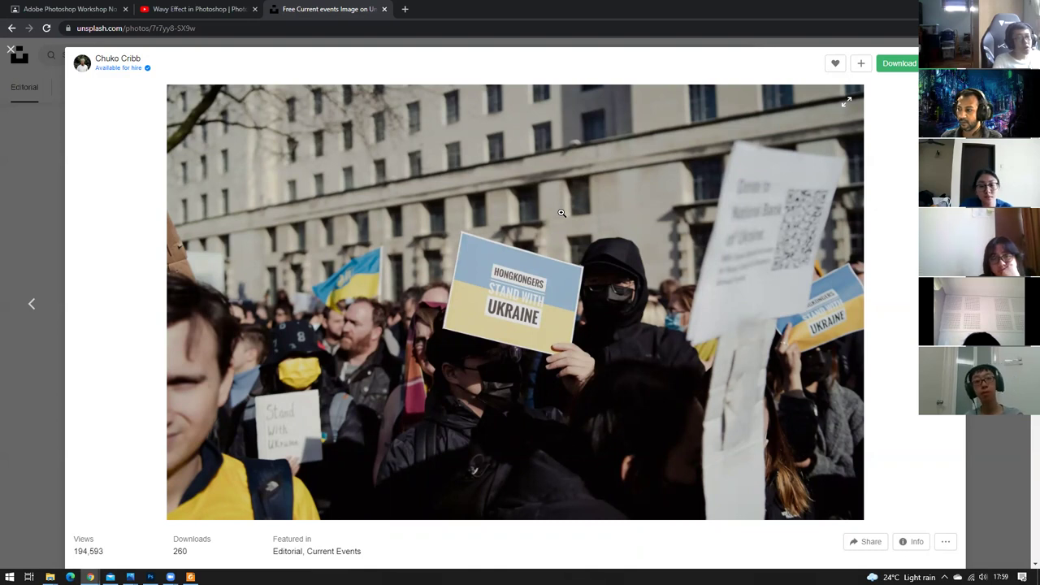
key("Escape")
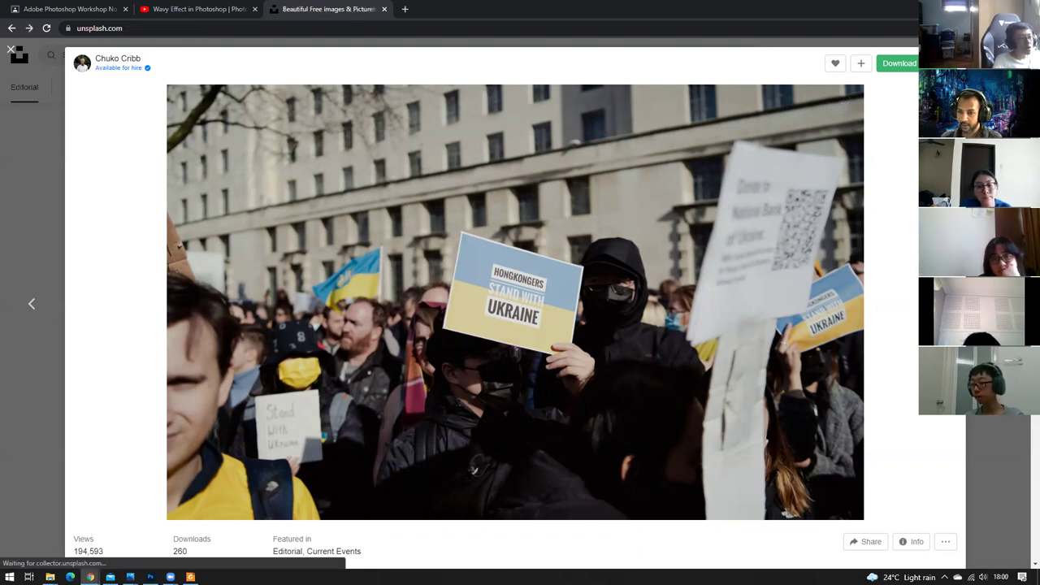
scroll(613, 431, "down", 3)
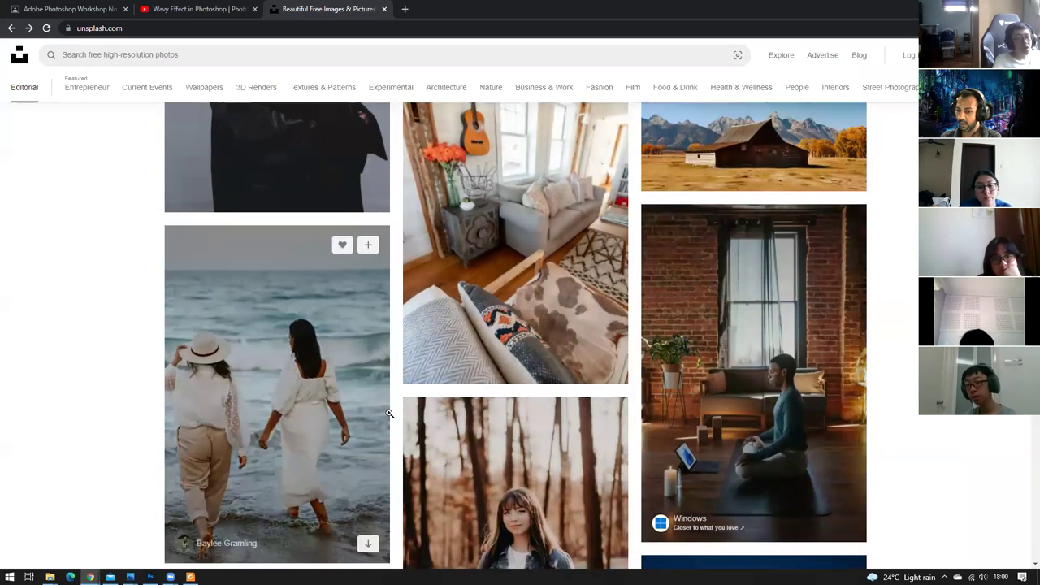
scroll(165, 349, "down", 2)
scroll(175, 369, "down", 2)
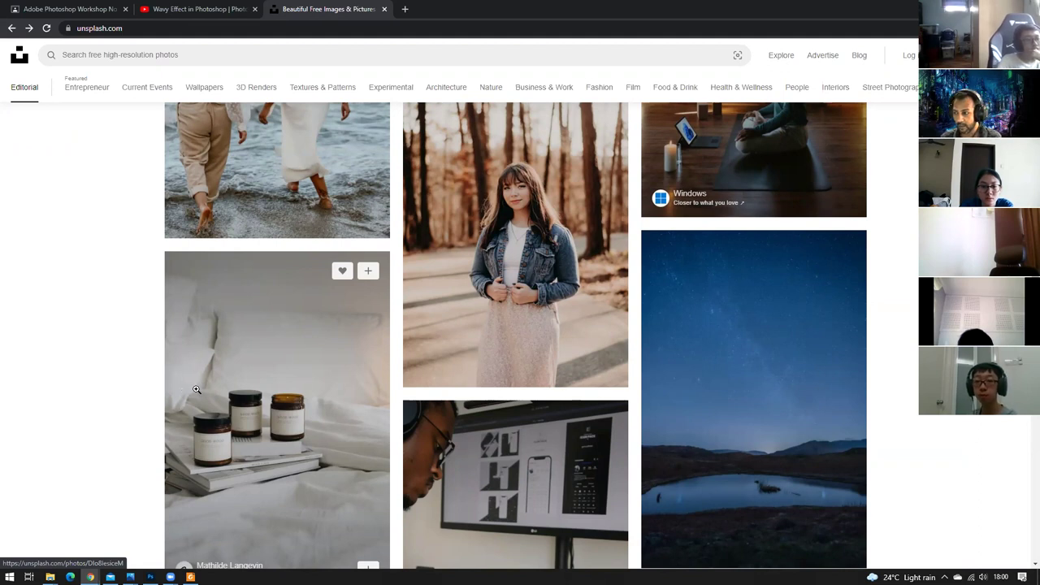
scroll(191, 390, "down", 6)
scroll(197, 388, "down", 3)
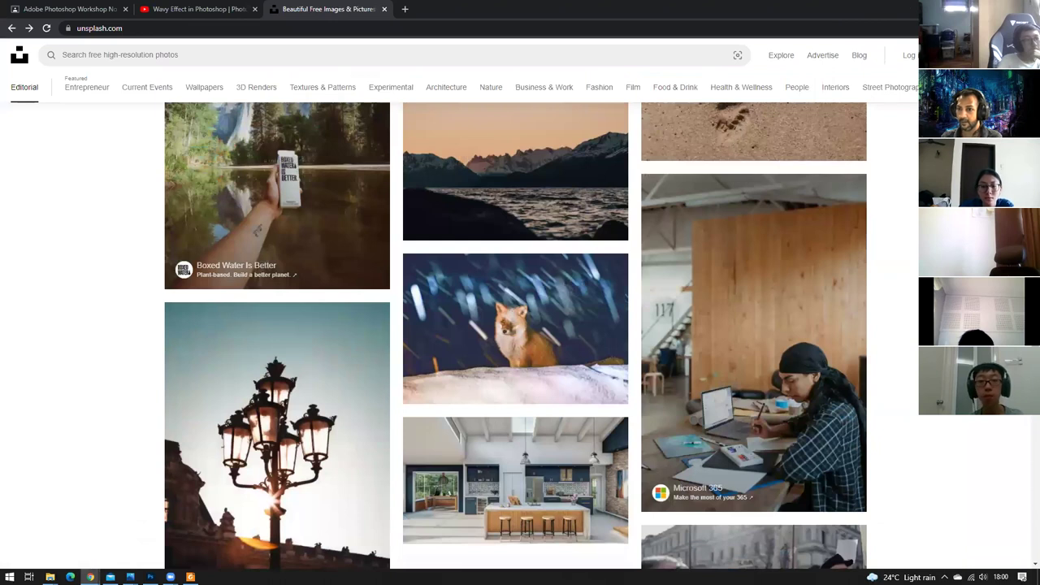
Move the File Explorer window aside, check the open documents in Photoshop, and close the day 01 roadwave A.jpg document.
key("alt+Tab")
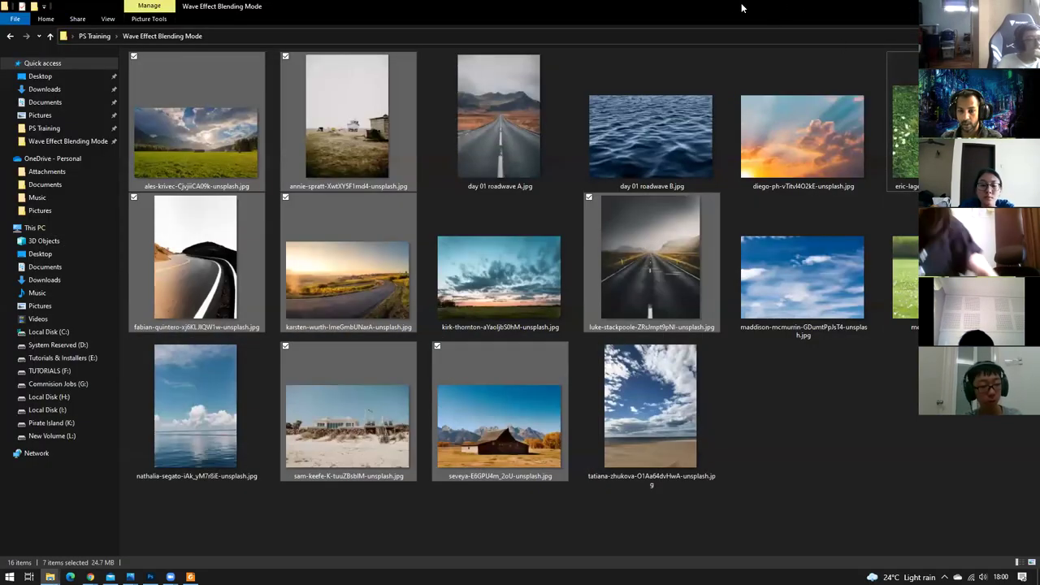
mouse_move(645, 7)
left_mouse_down()
mouse_move(645, 66)
mouse_move(1039, 28)
left_mouse_up()
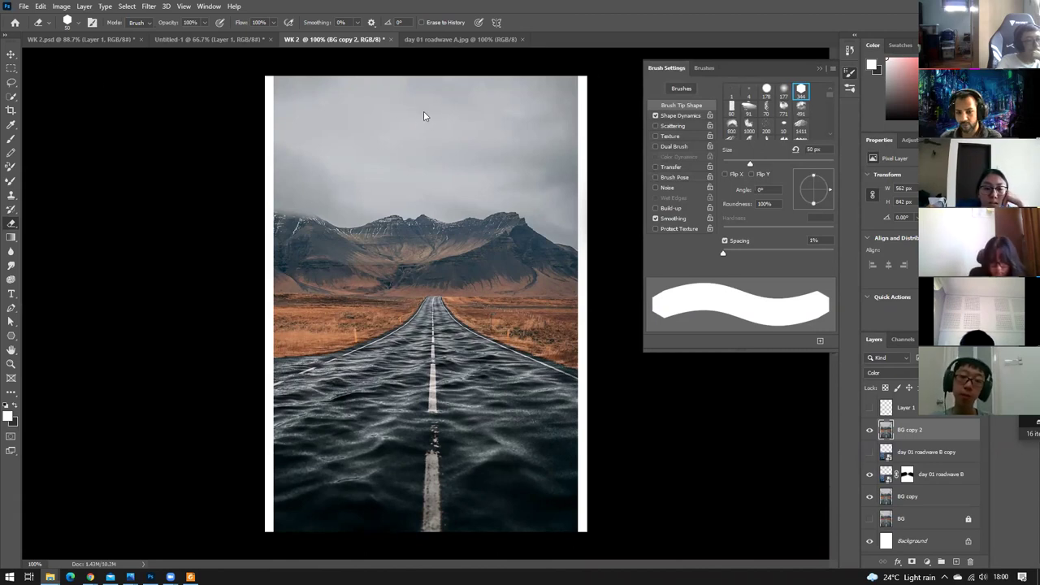
left_click(71, 44)
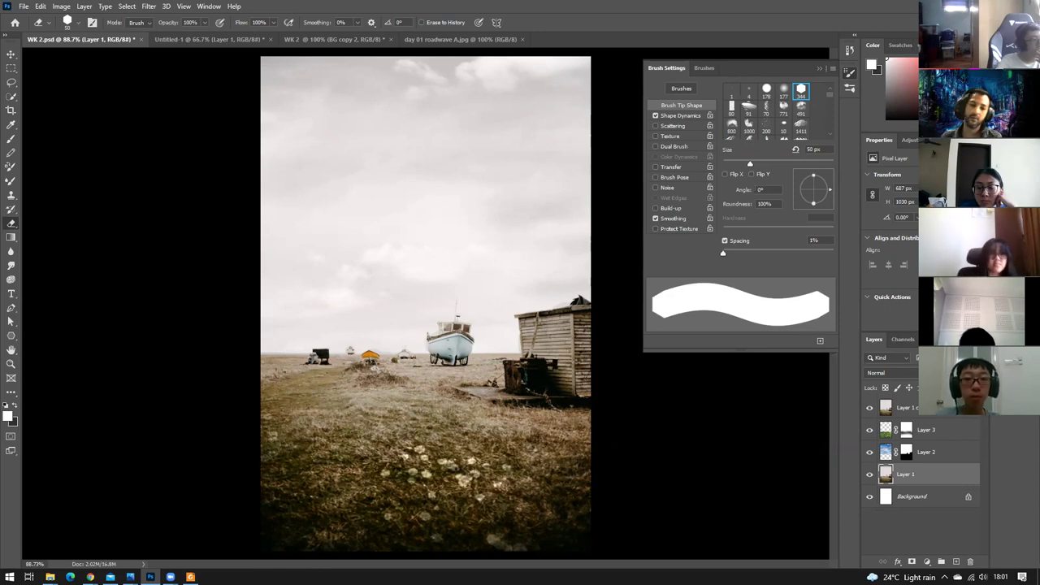
left_click(459, 39)
left_click(341, 39)
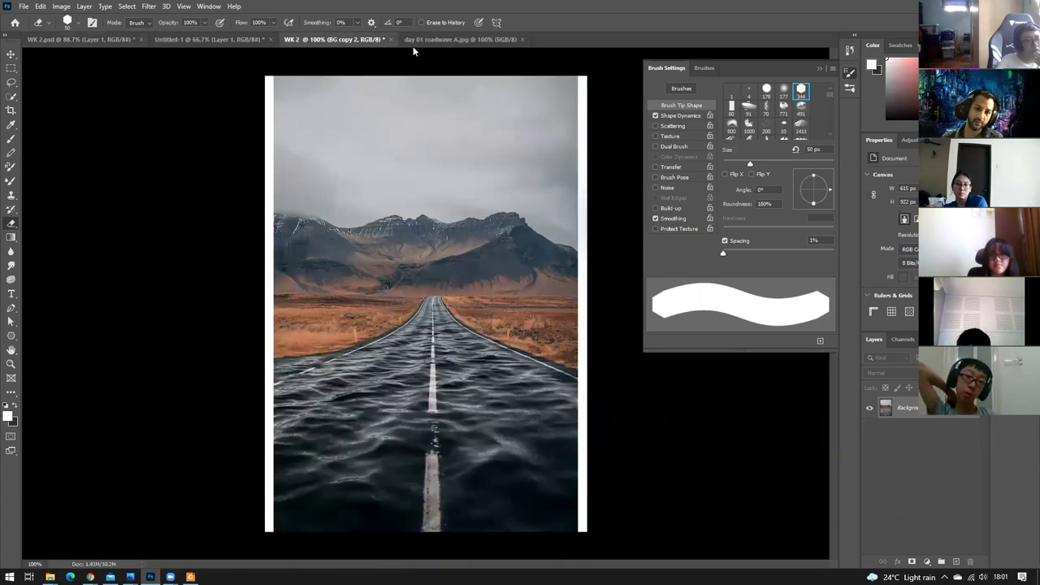
left_click(522, 39)
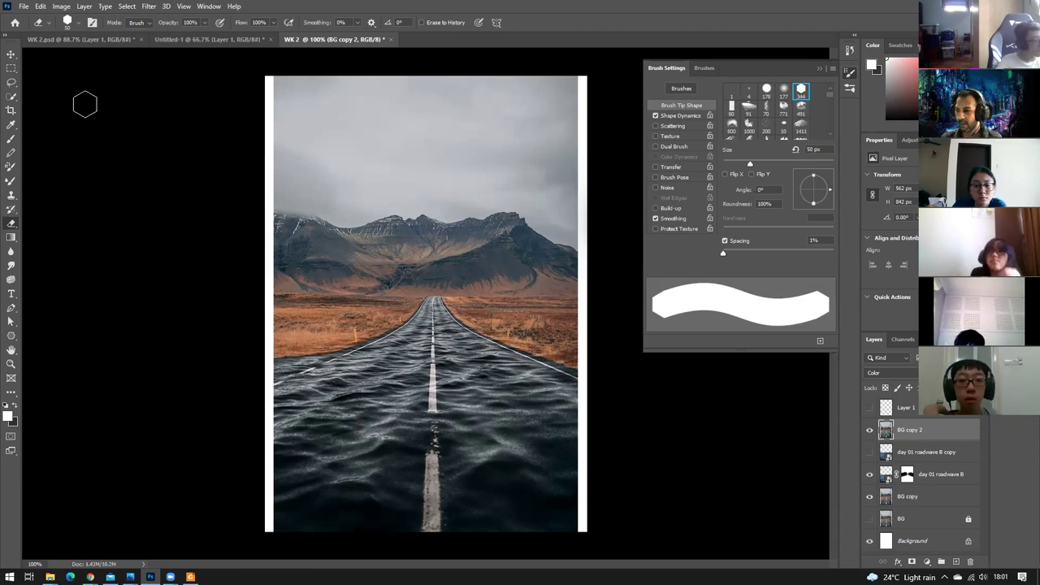
Try cropping off the white strips beside the WK 2 road composite, by its side edges and by redrawing the crop area.
key("c")
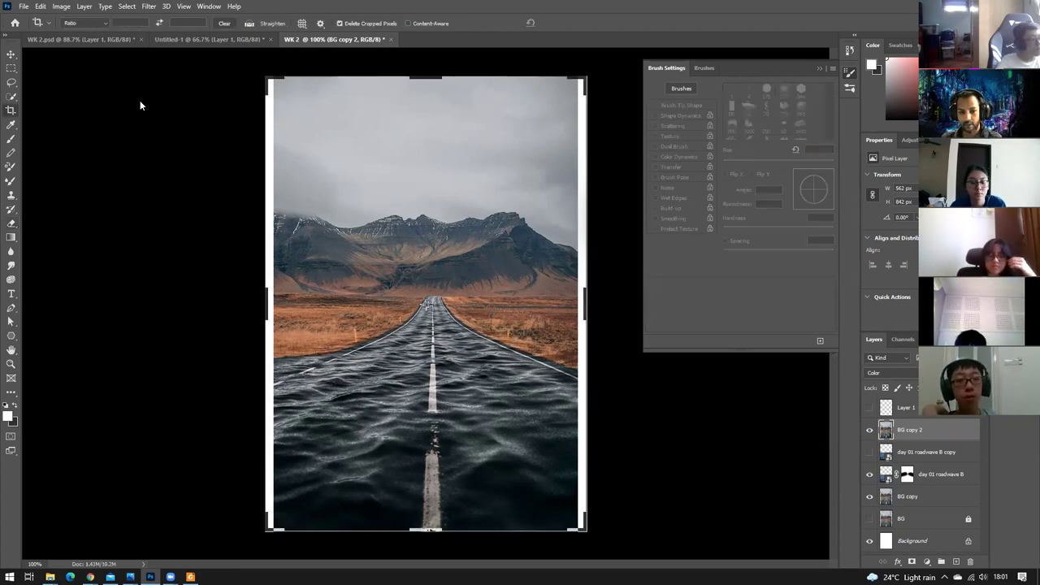
left_click_drag(267, 298, 271, 298)
left_click_drag(581, 304, 577, 305)
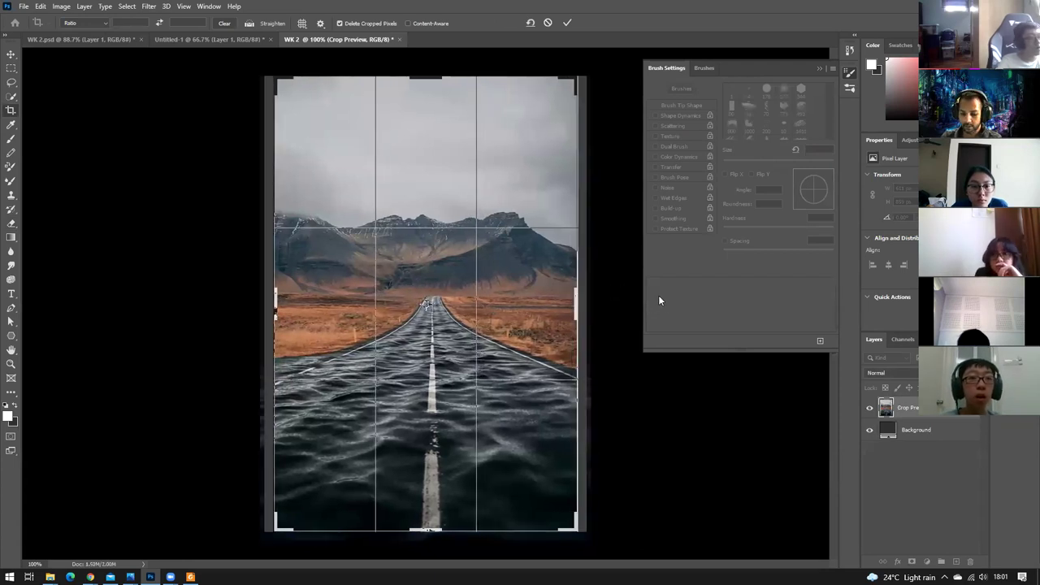
key("Return")
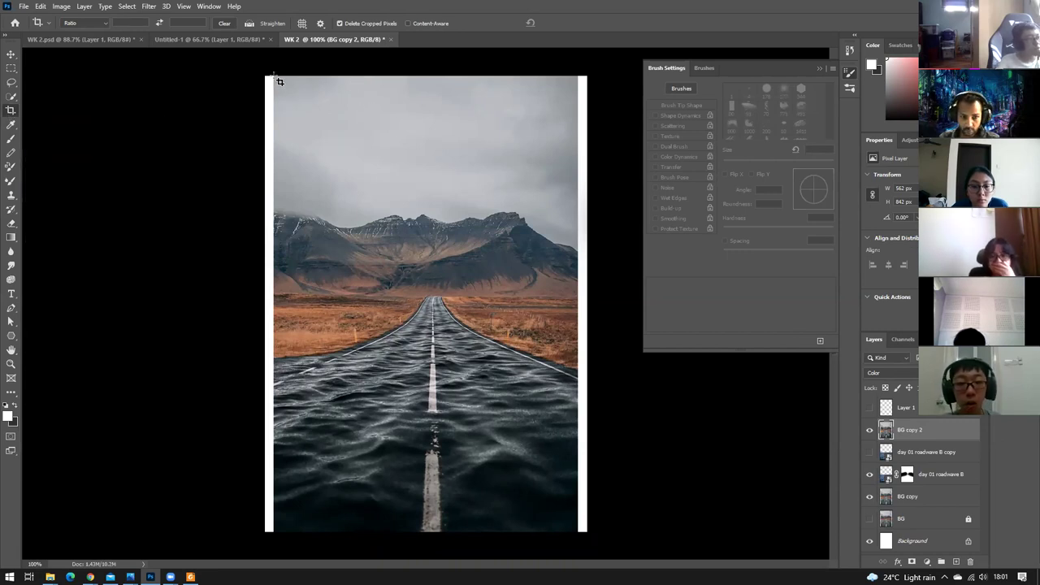
left_click_drag(279, 82, 582, 536)
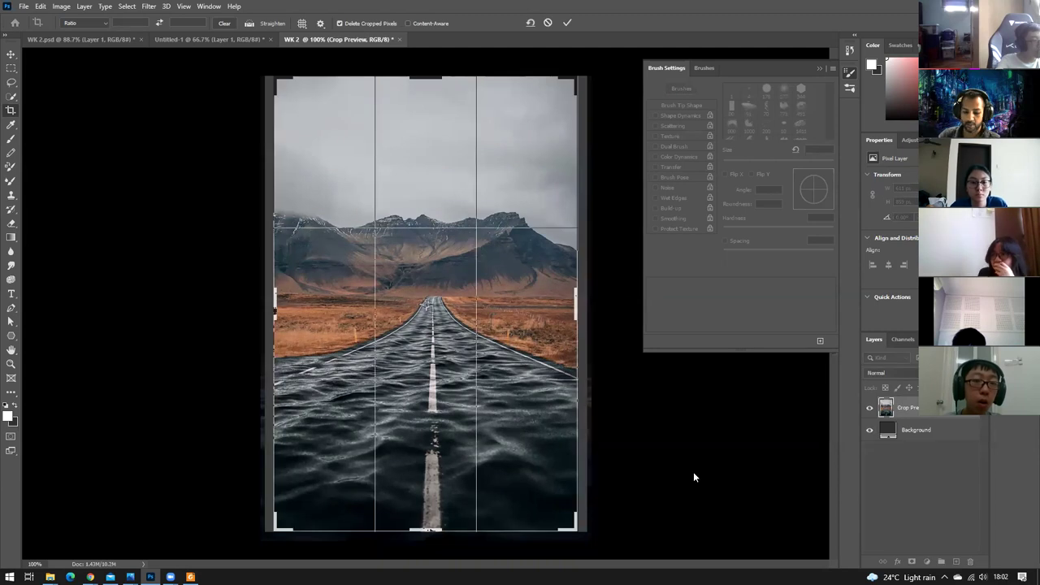
key("Return")
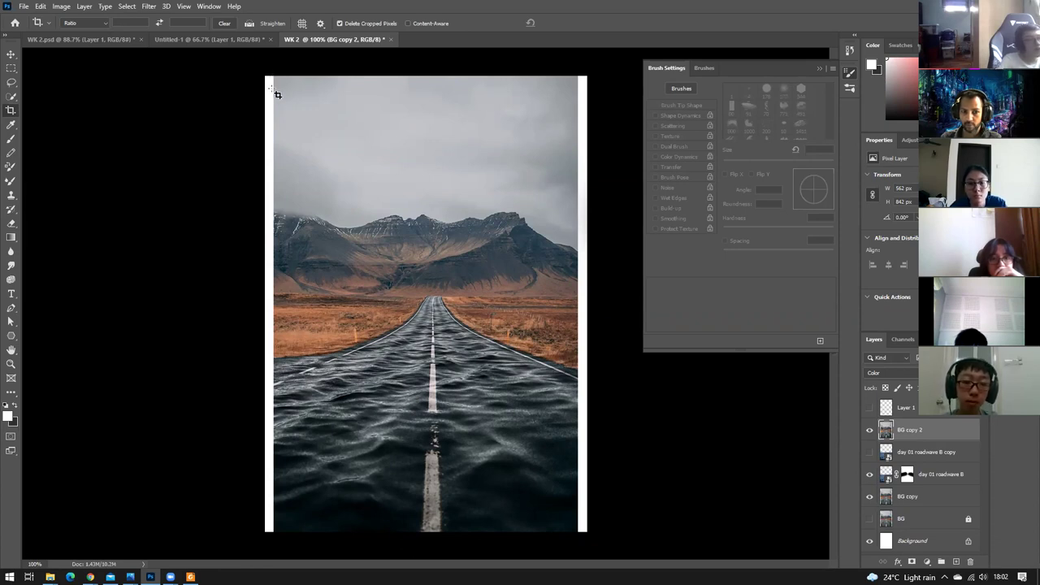
Crop the WK 2 composite to the edges of the road photo, removing both white side strips, and collapse the brush settings.
scroll(276, 98, "up", 2)
scroll(299, 127, "down", 2)
scroll(303, 137, "up", 2)
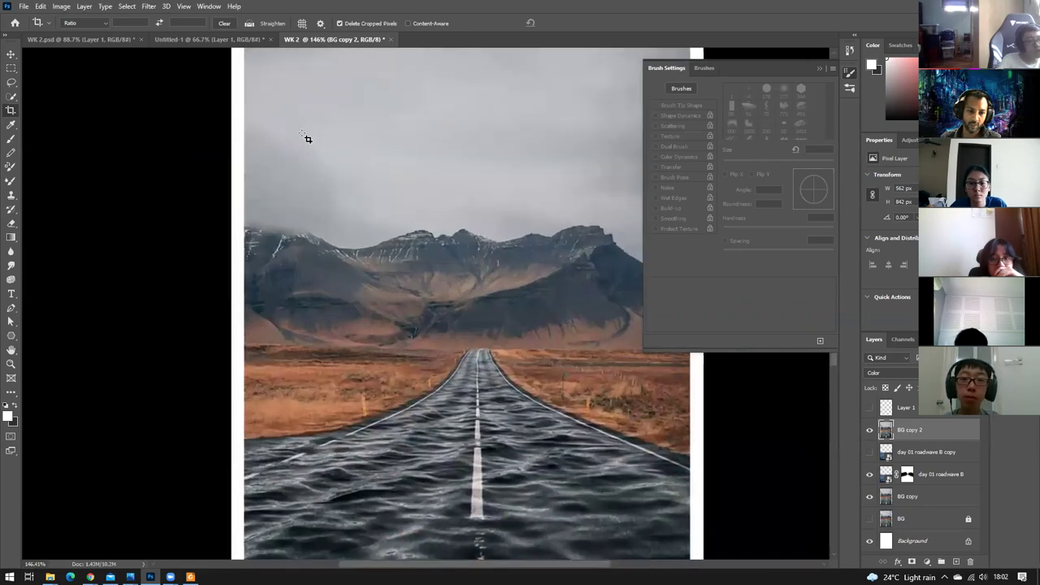
scroll(307, 139, "down", 2)
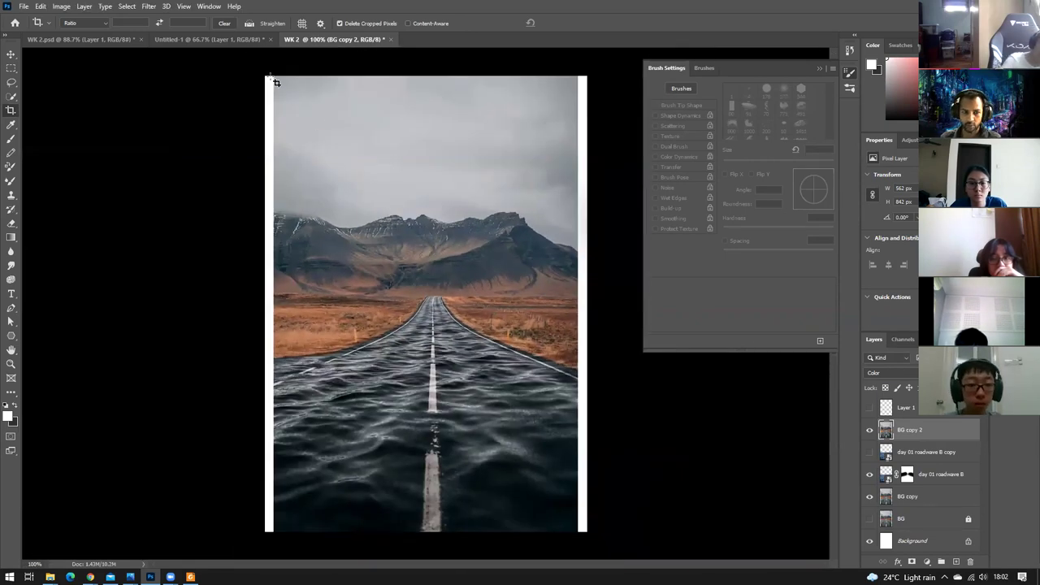
left_click_drag(278, 81, 580, 543)
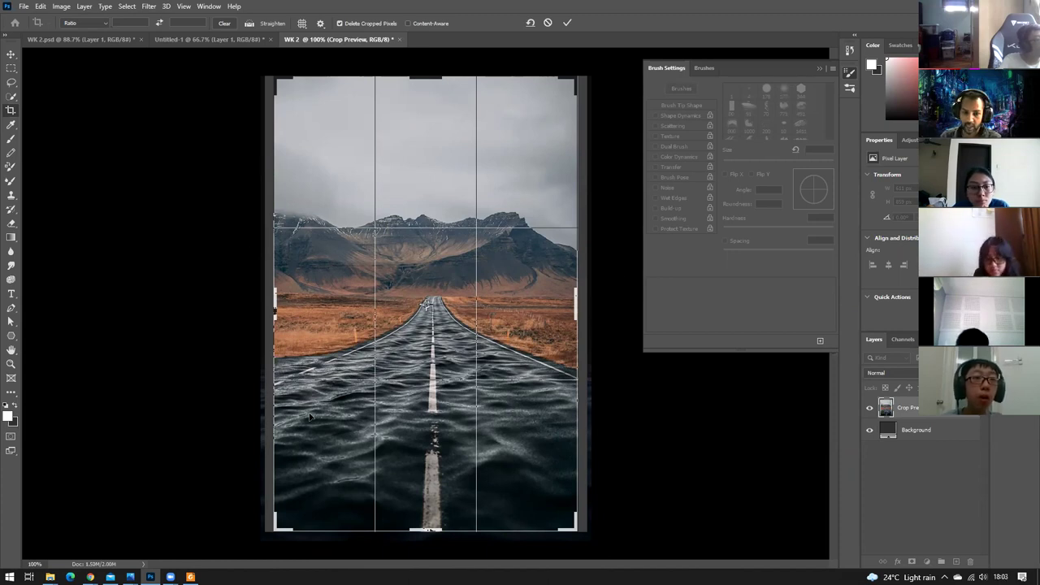
key("Return")
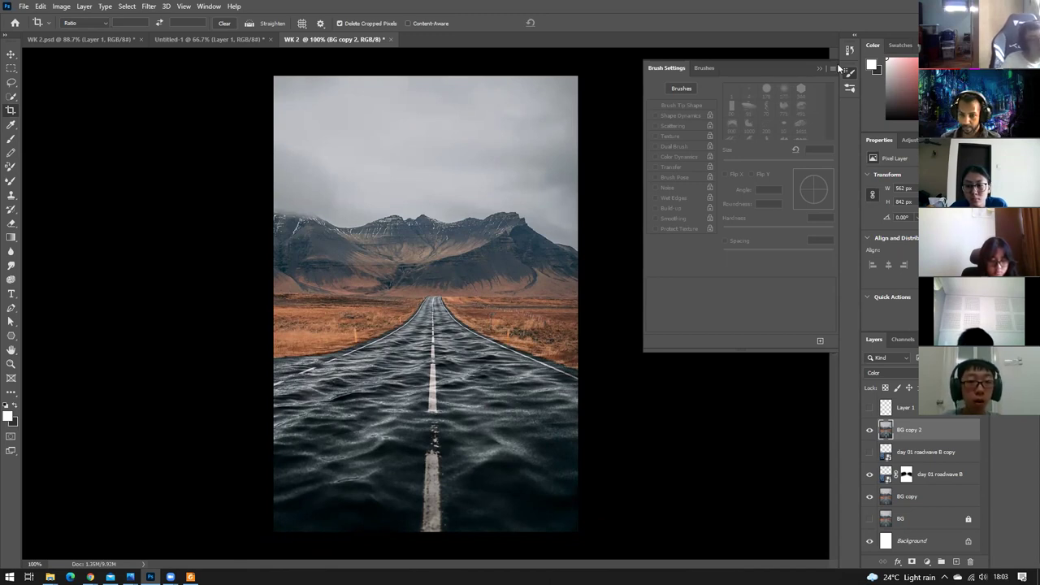
left_click(819, 69)
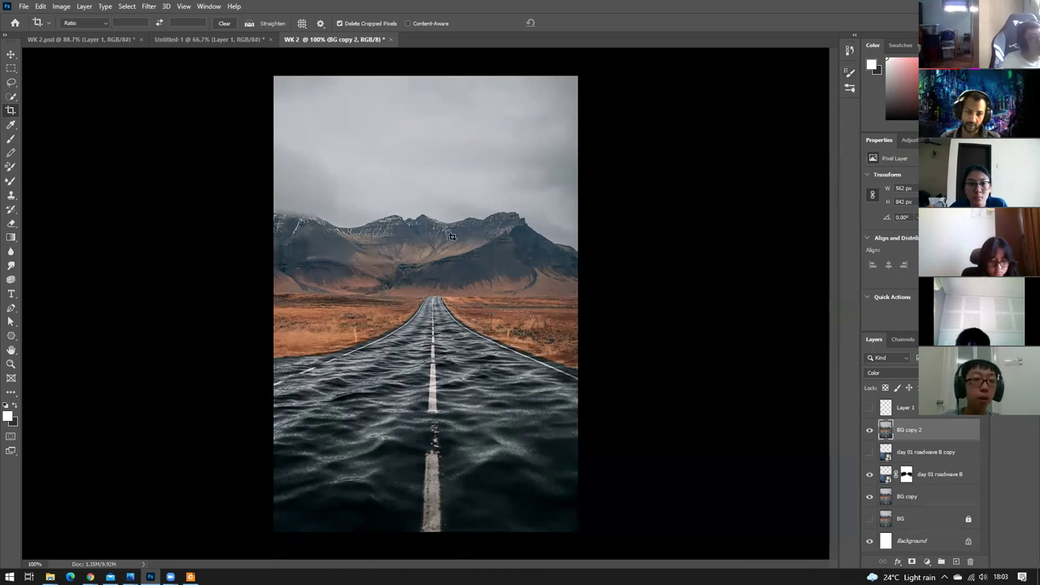
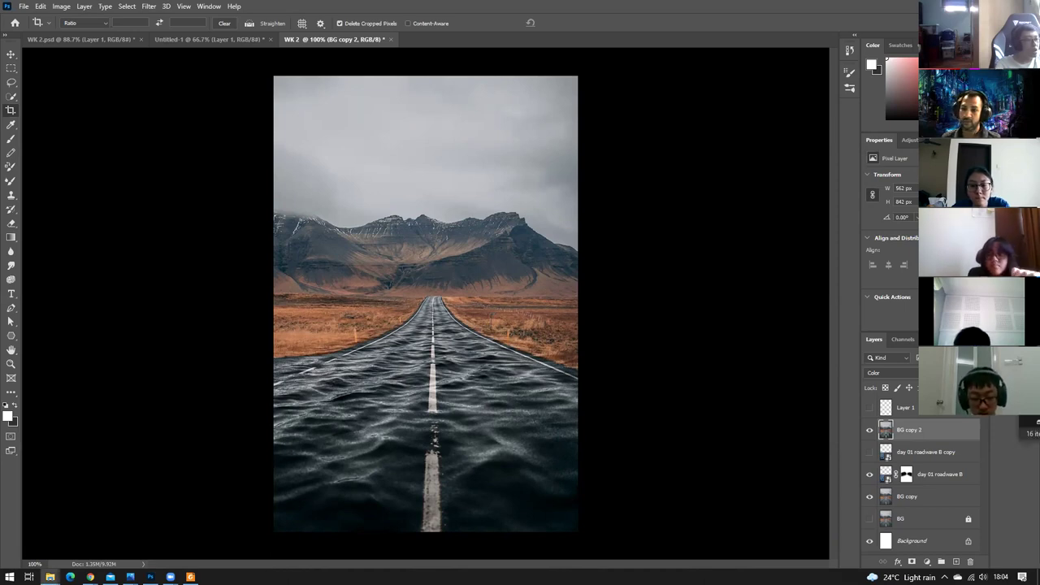
Copy the Microsoft 365 photo of a person working at a laptop from Unsplash in Chrome, and return to Photoshop.
key("alt+Tab")
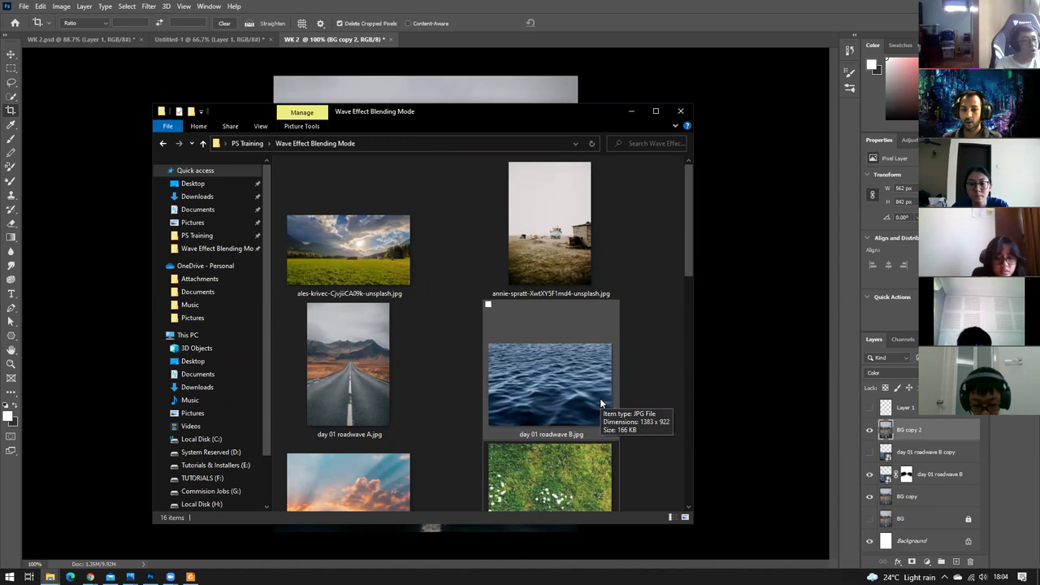
mouse_move(70, 577)
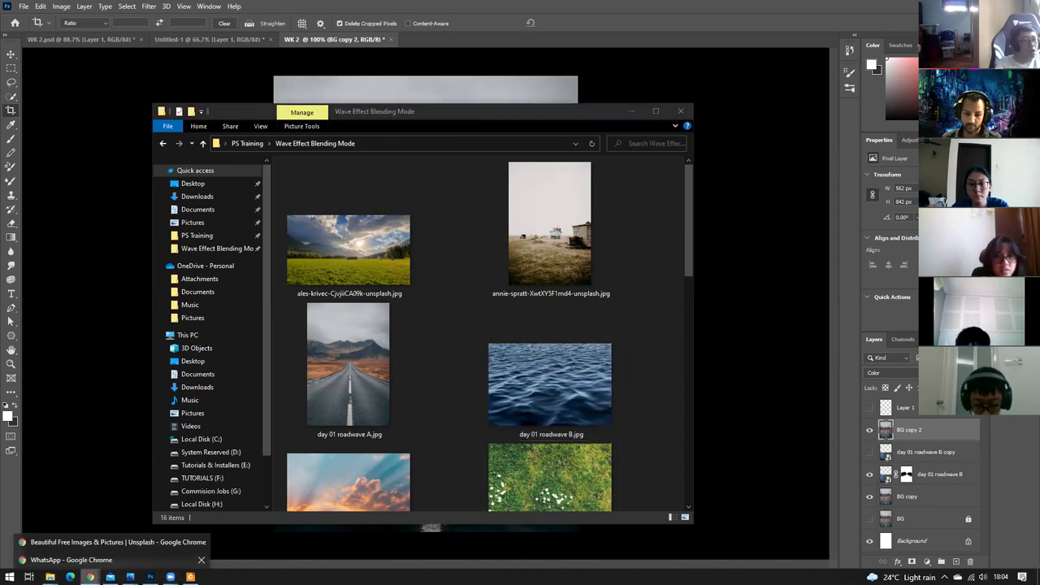
left_click(81, 538)
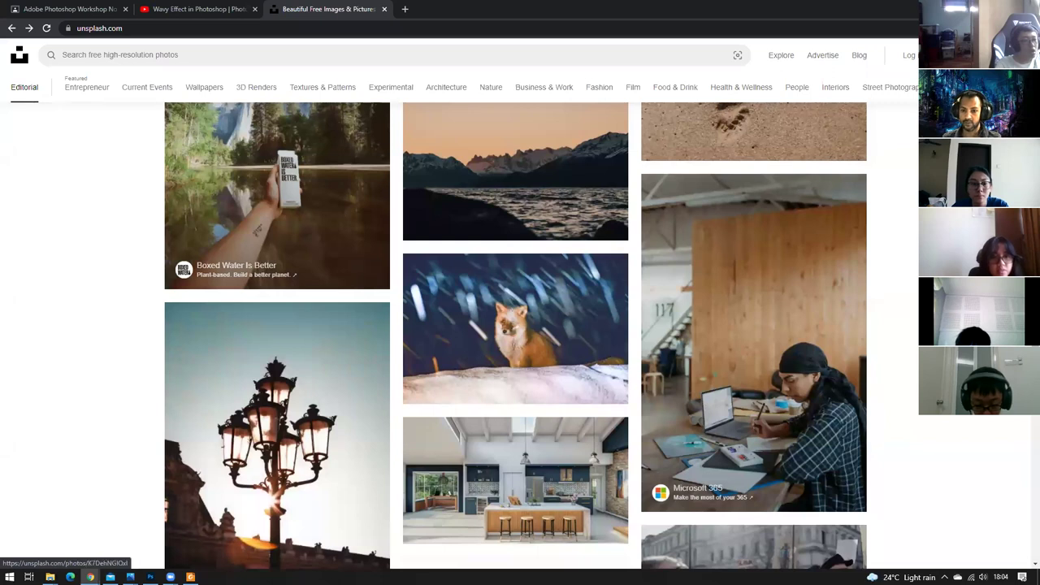
left_click(794, 317)
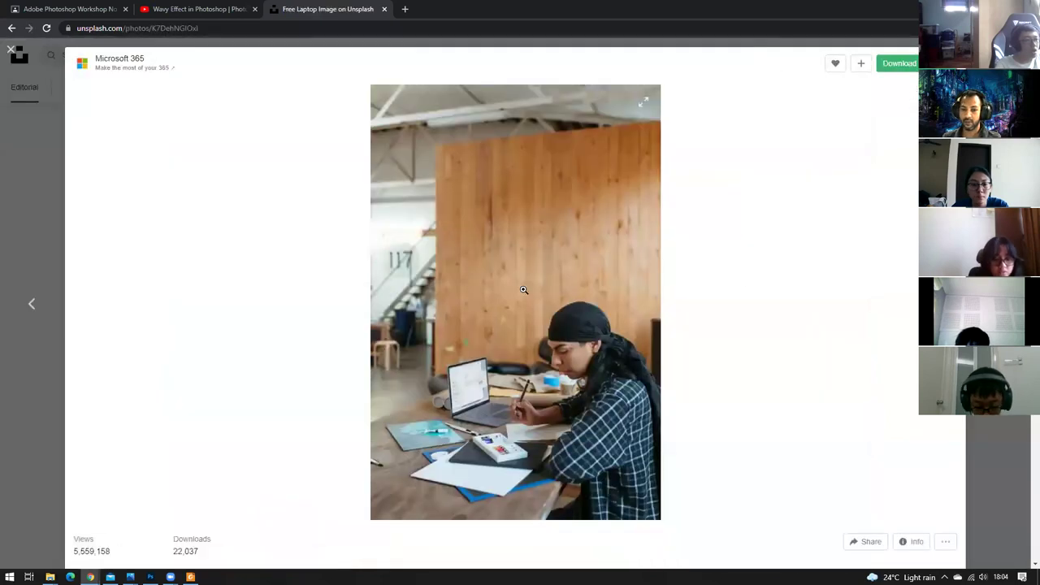
right_click(567, 290)
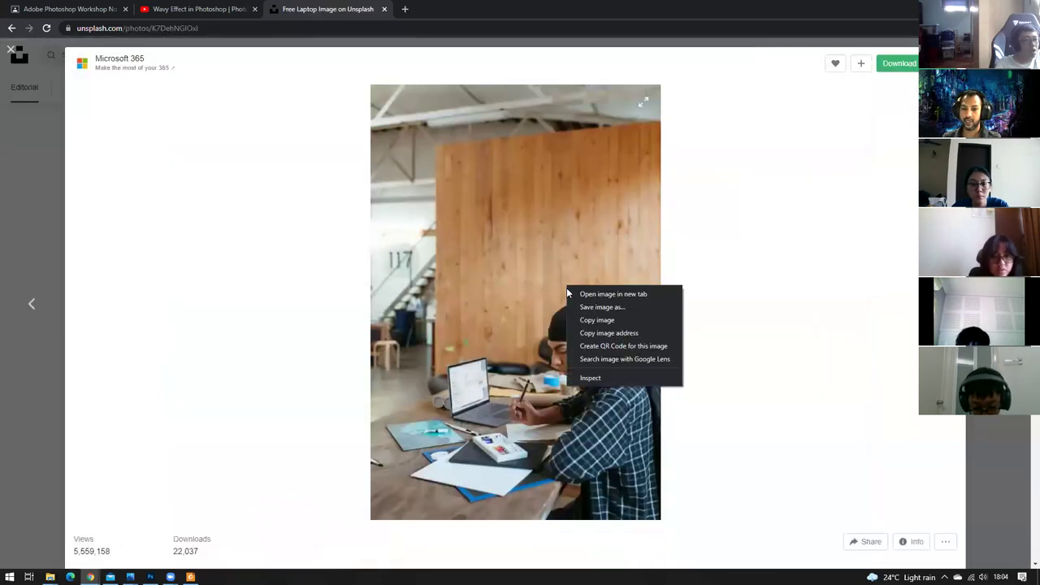
left_click(599, 319)
key("alt+Tab")
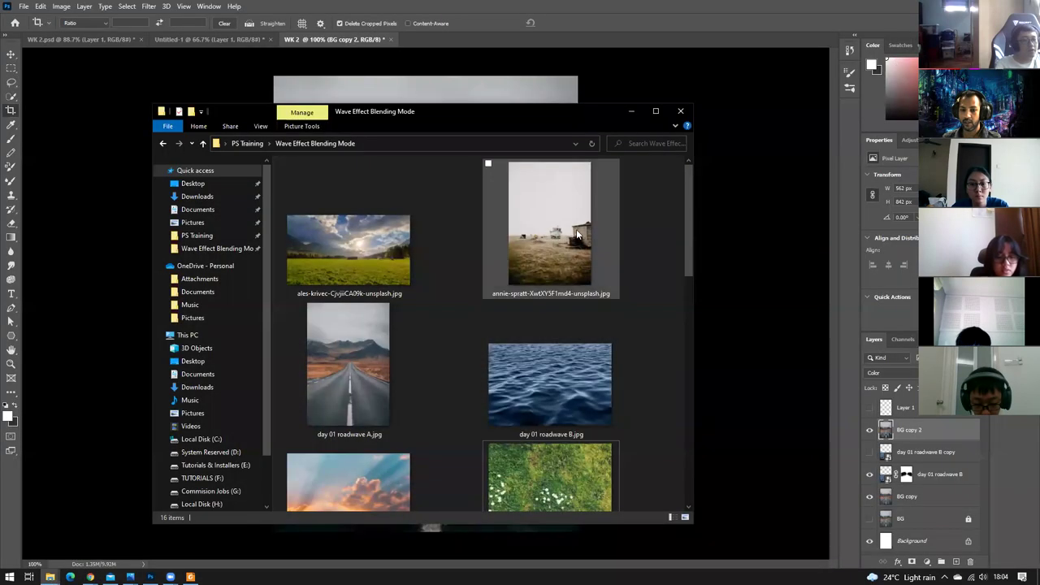
left_click(712, 15)
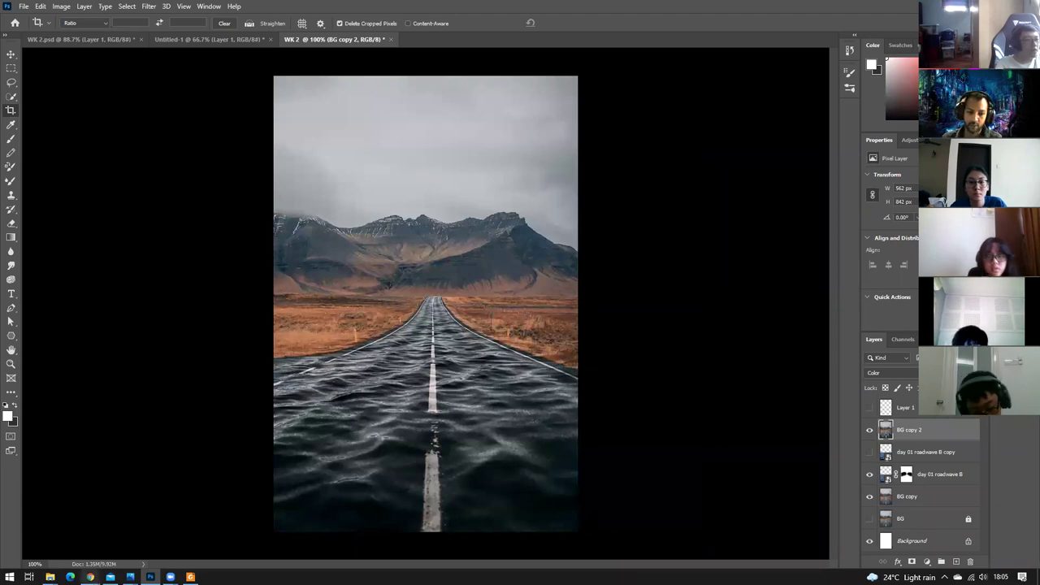
Place the photo of grass with white daisies from the Wave Effect Blending Mode folder into the WK 2 document.
mouse_move(90, 575)
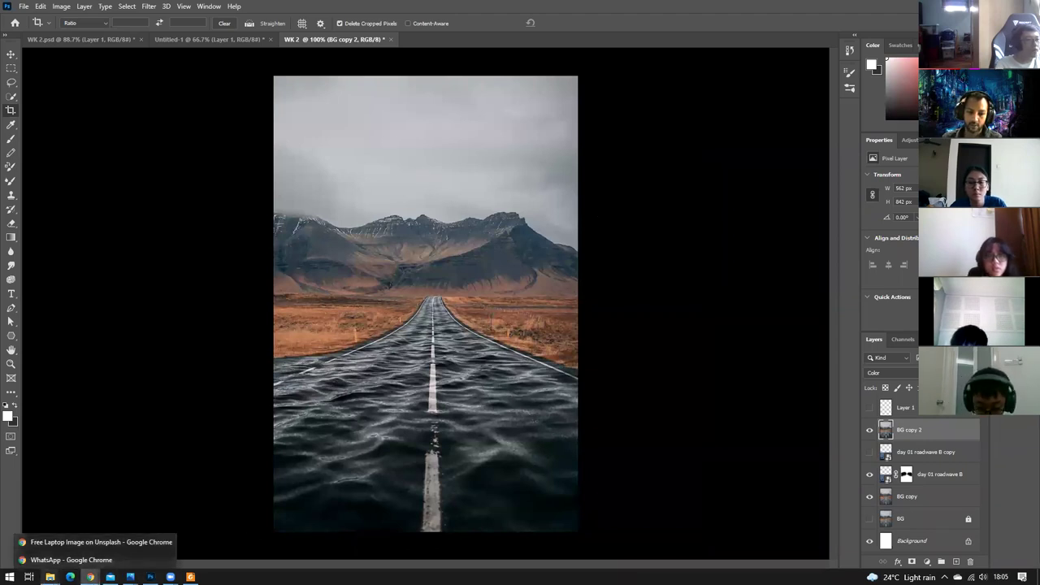
mouse_move(50, 576)
left_click(73, 541)
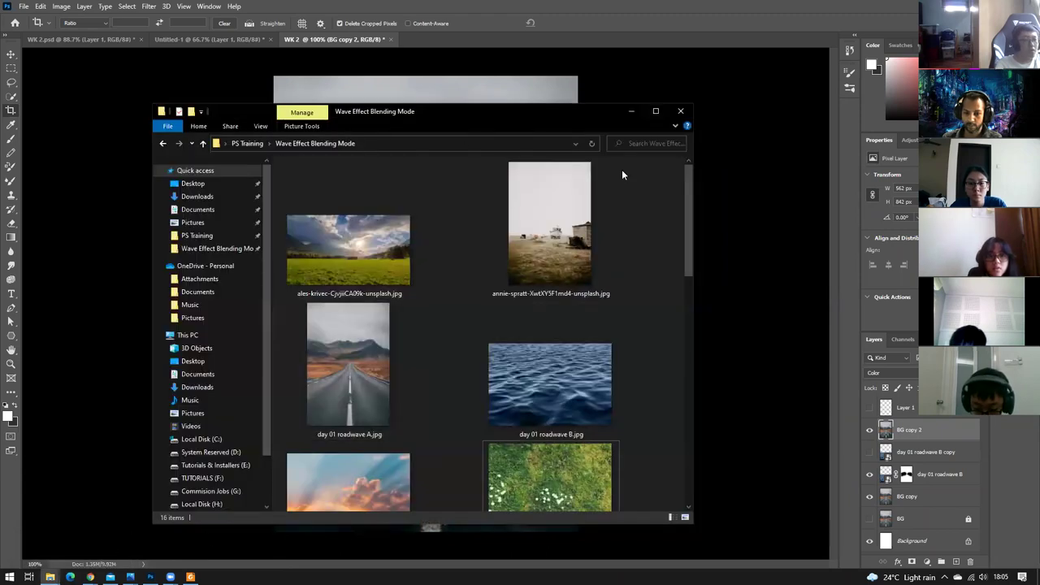
left_click_drag(463, 115, 805, 119)
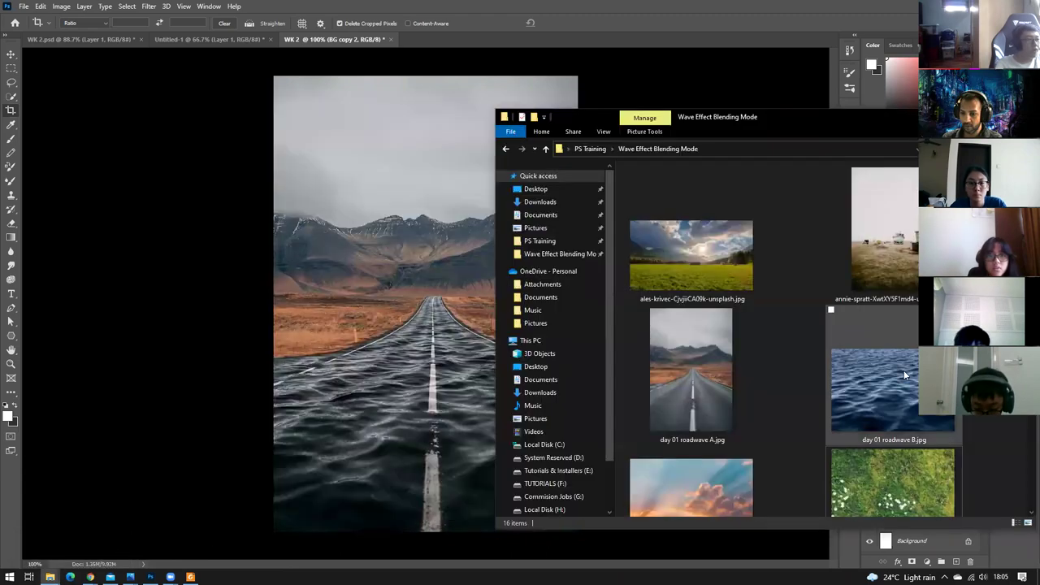
left_click(893, 378)
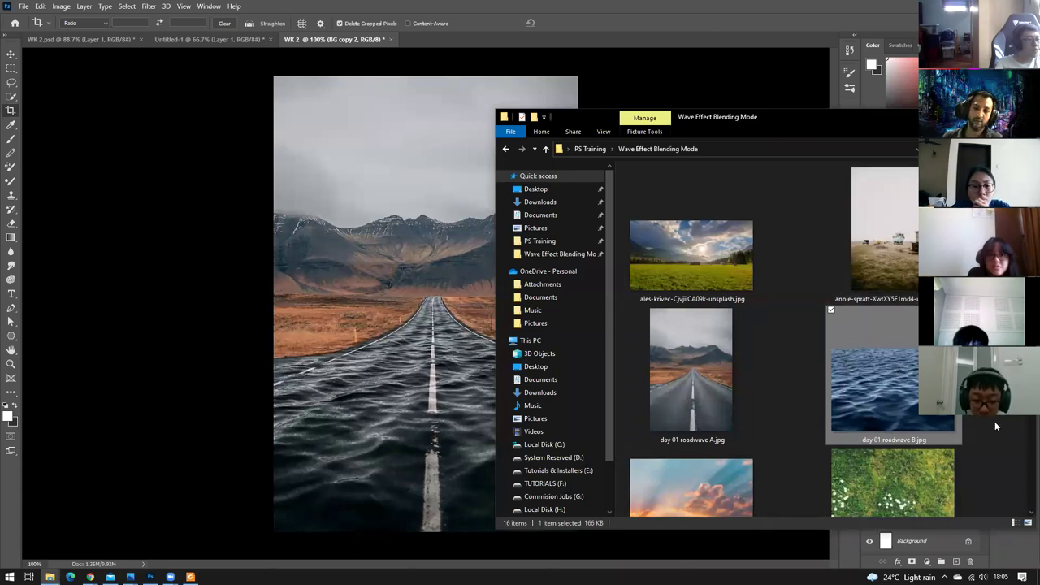
scroll(891, 447, "down", 3)
left_click(894, 234)
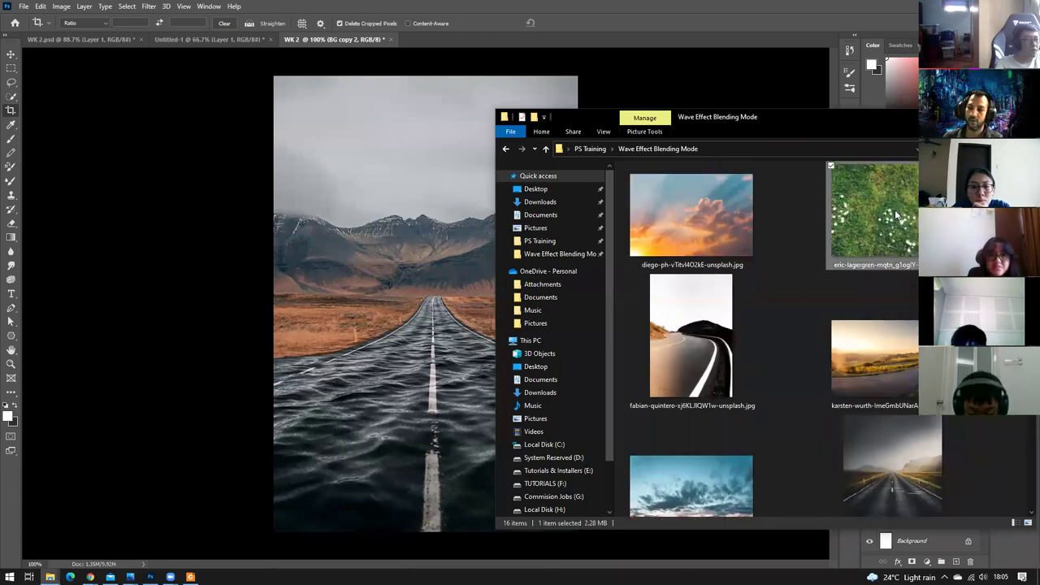
scroll(894, 239, "up", 3)
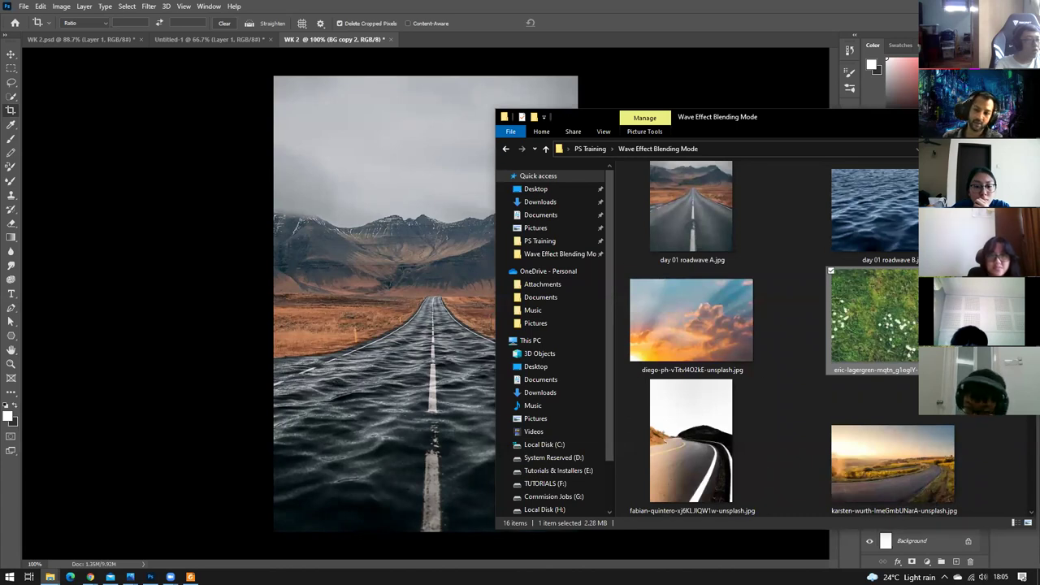
left_click_drag(873, 321, 424, 349)
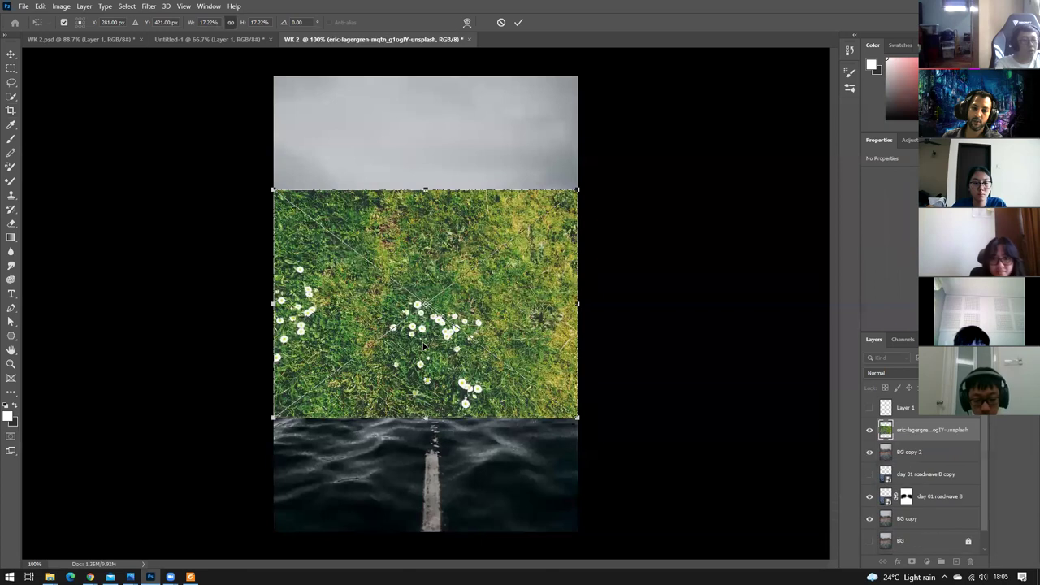
key("Return")
Move the placed grass photo down so it covers the field and road, and hide its layer.
key("c")
key("Escape")
key("v")
left_click_drag(490, 317, 489, 424)
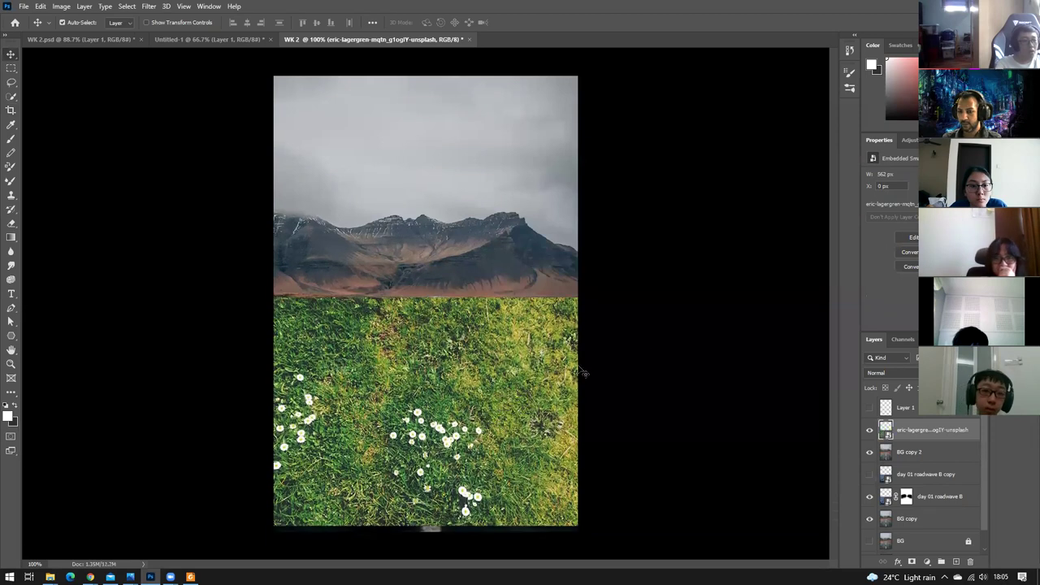
left_click(867, 430)
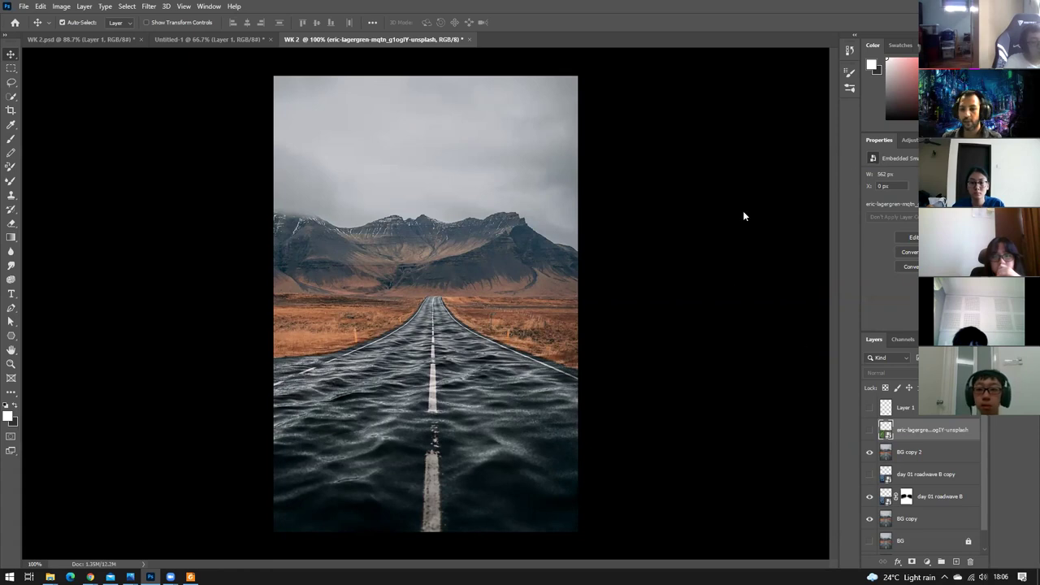
Try cropping the composite to the field and mountain slope beside the right road edge, and undo the crop.
scroll(503, 322, "up", 5)
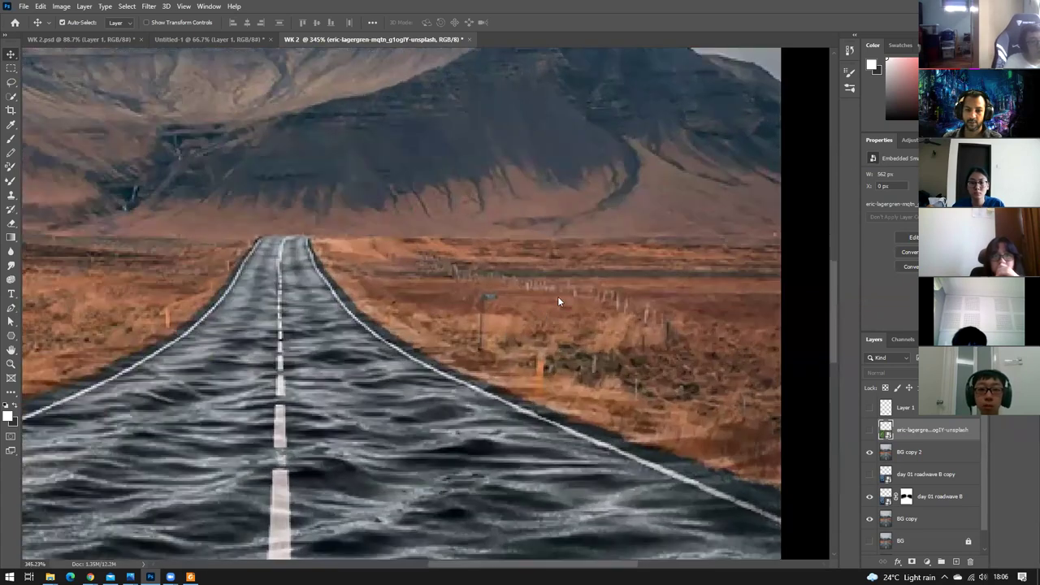
scroll(566, 291, "up", 1)
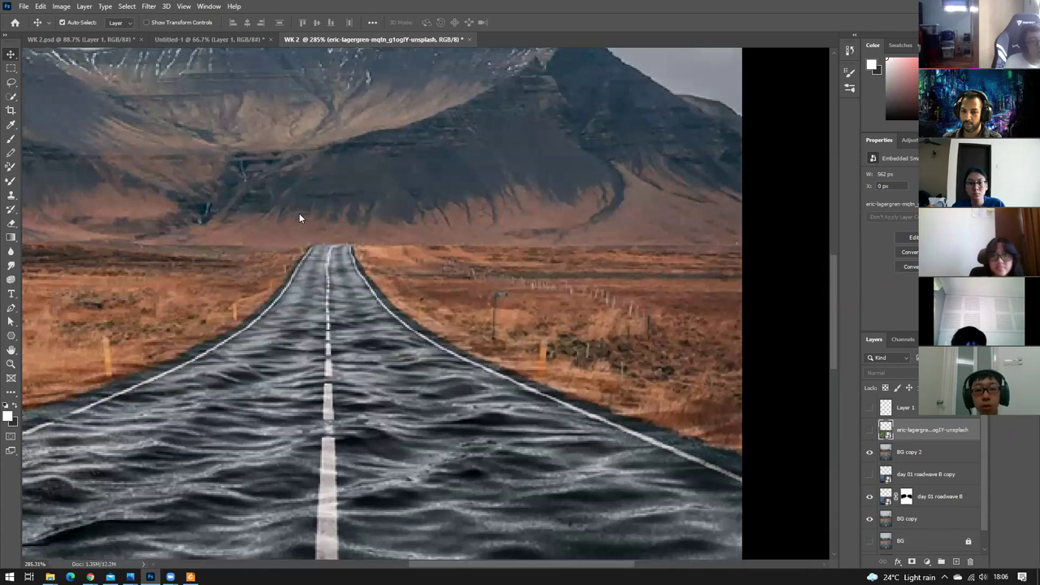
scroll(395, 250, "up", 3)
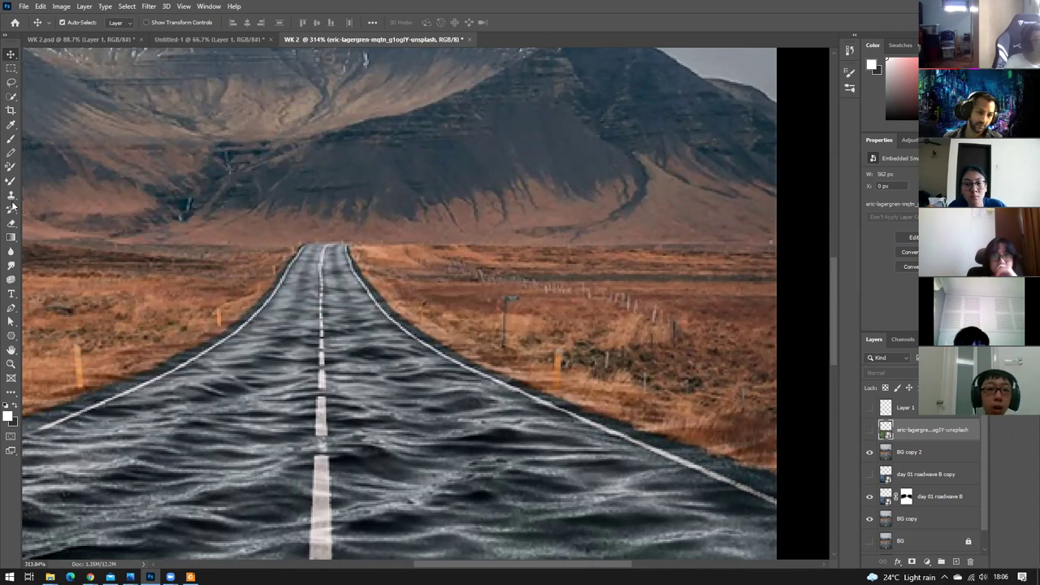
left_click(11, 110)
left_click_drag(377, 170, 768, 455)
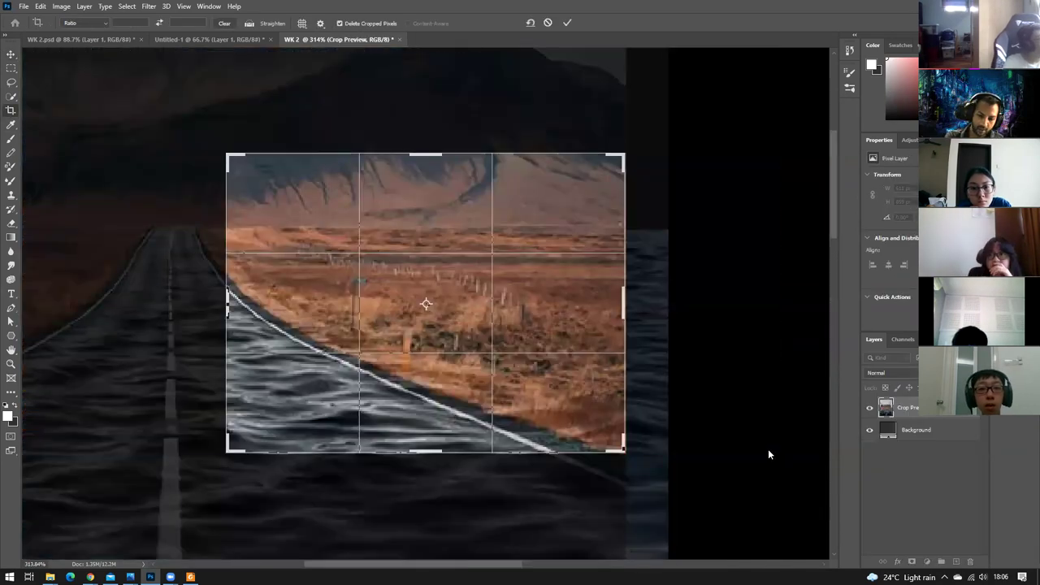
key("Return")
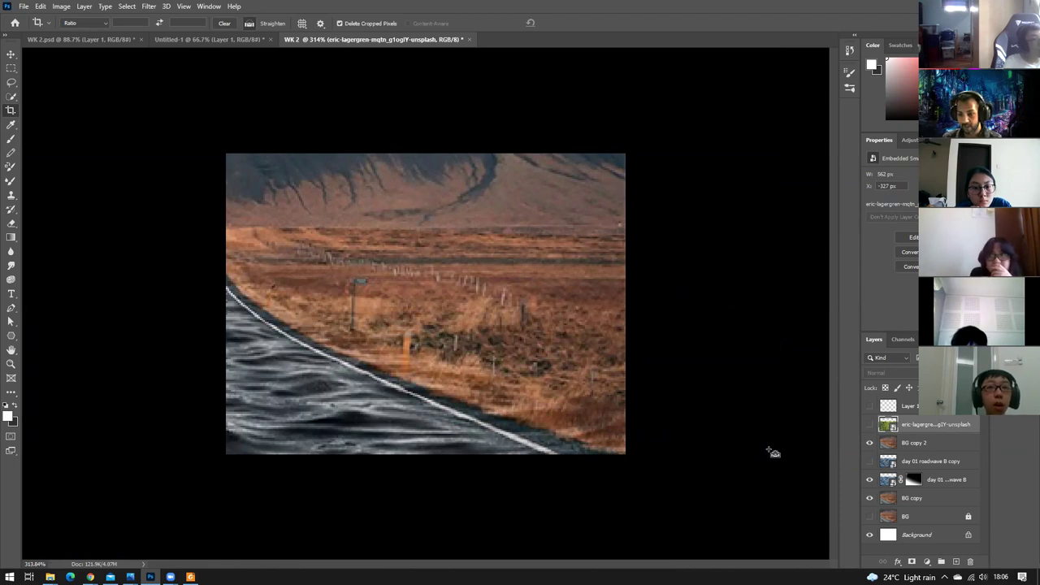
key("ctrl+z")
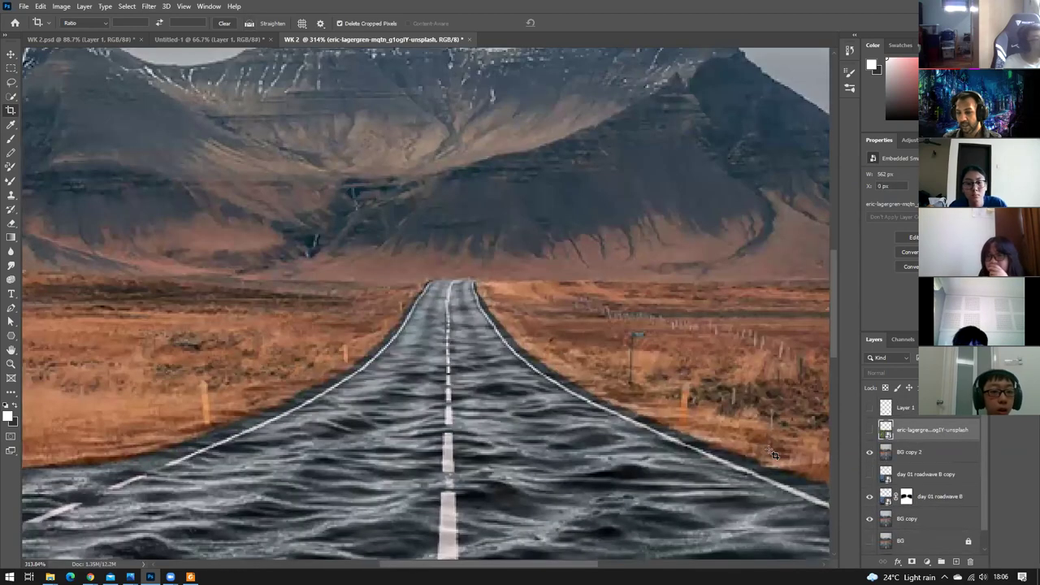
Try cropping the whole composite to a central area around the mountains and upper road, and undo the crop.
key("ctrl+minus")
key("ctrl+minus")
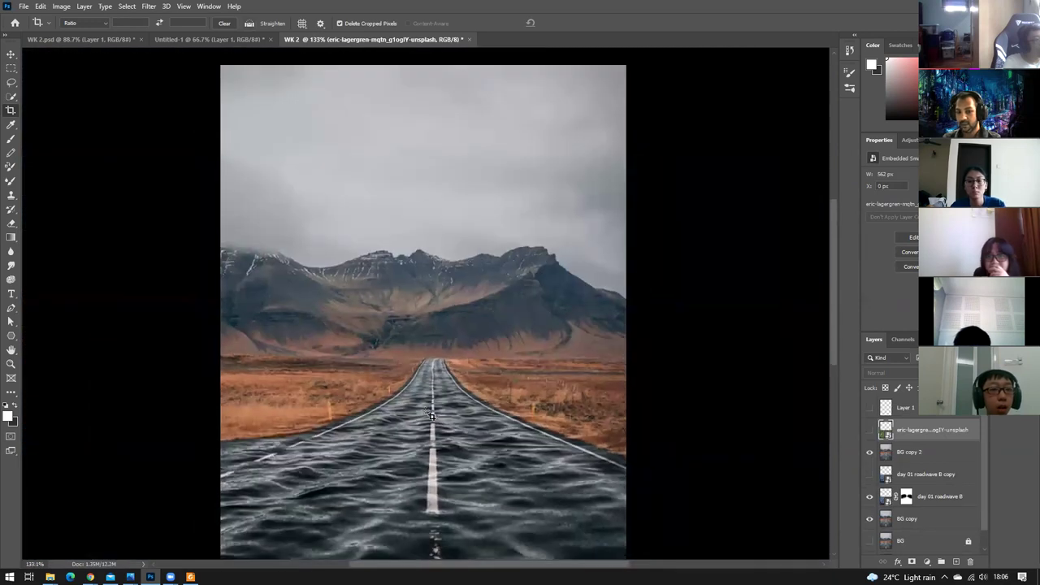
key("ctrl+minus")
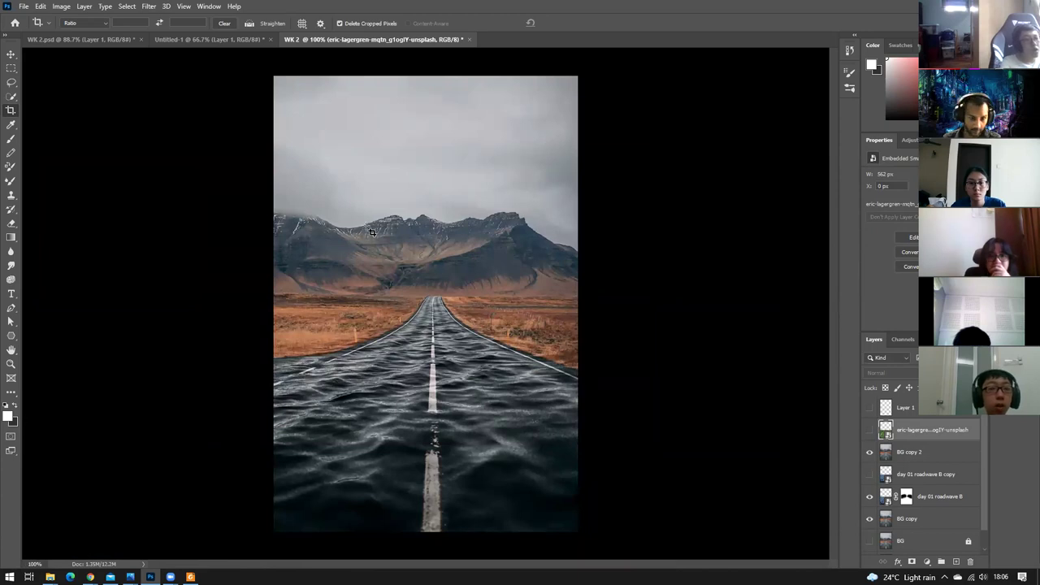
left_click_drag(305, 177, 559, 438)
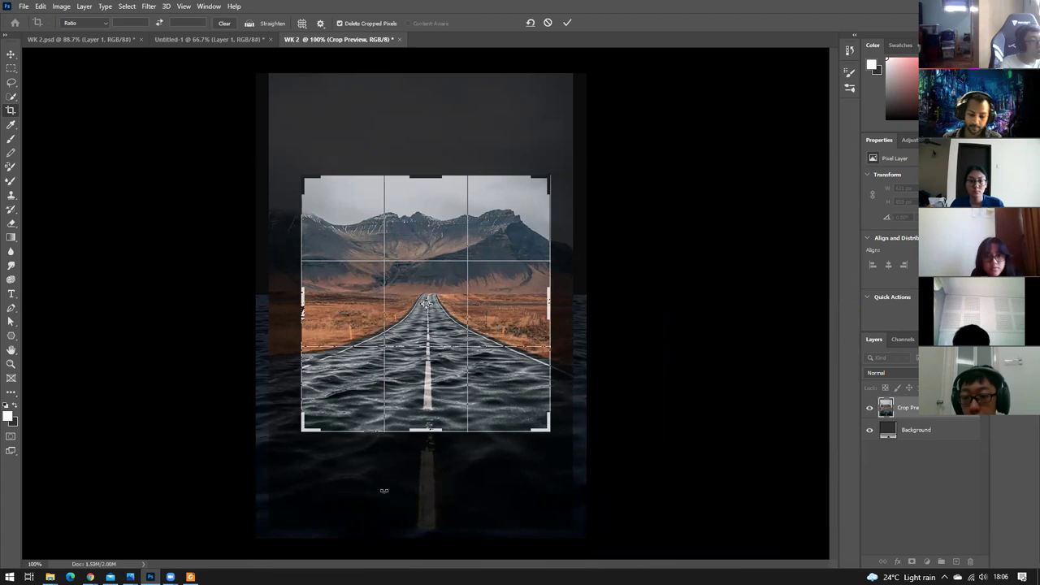
key("Return")
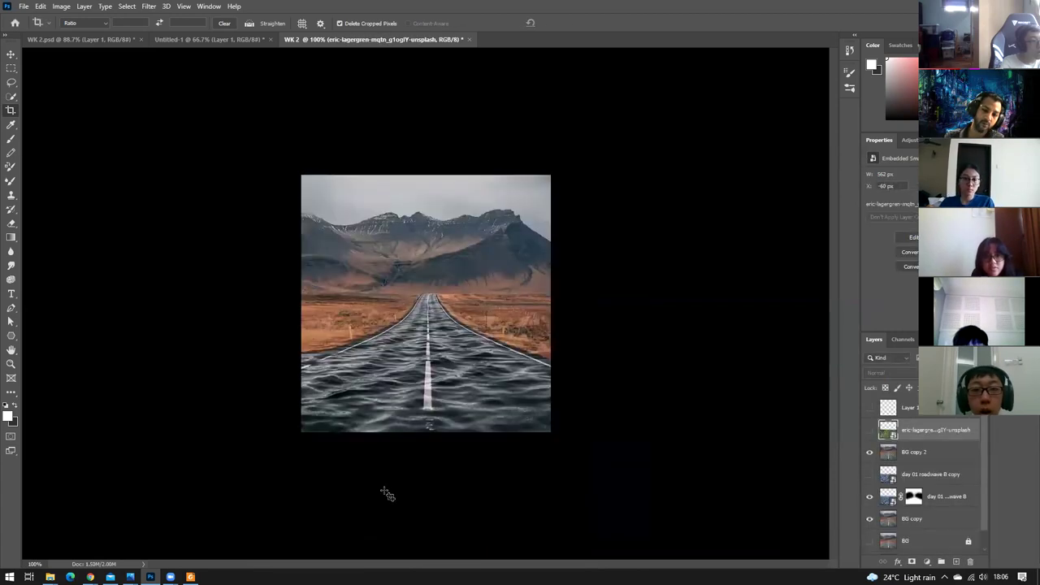
key("ctrl+z")
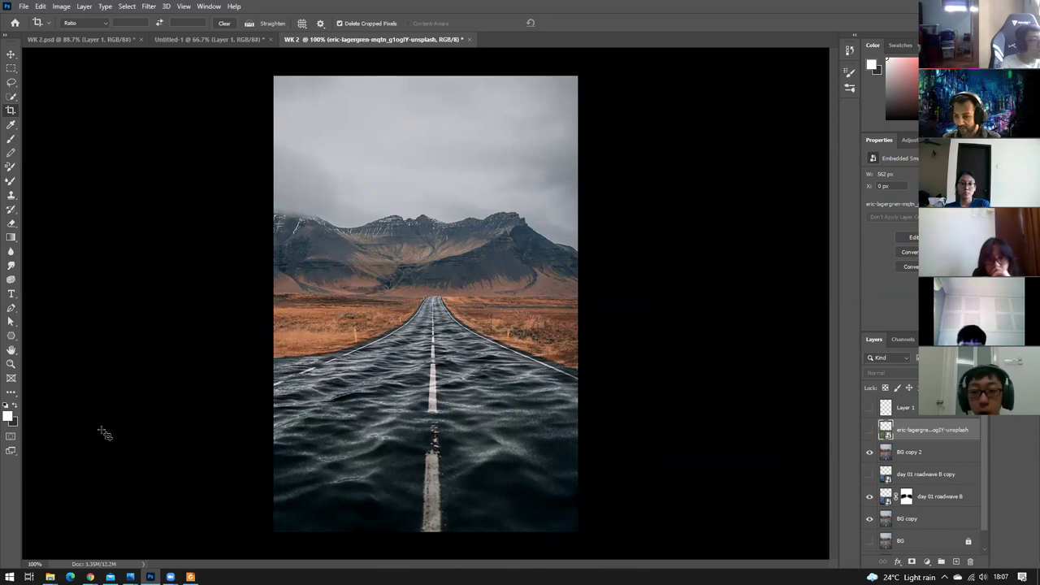
Check the WK 2 document's dimensions in the Canvas Size settings and close them without changes.
left_click(63, 7)
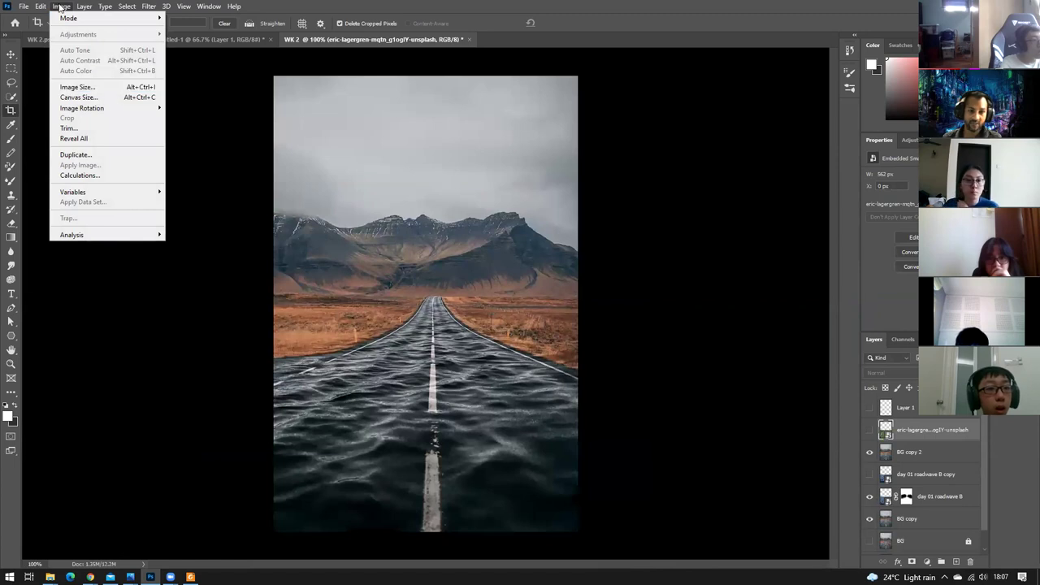
left_click(114, 98)
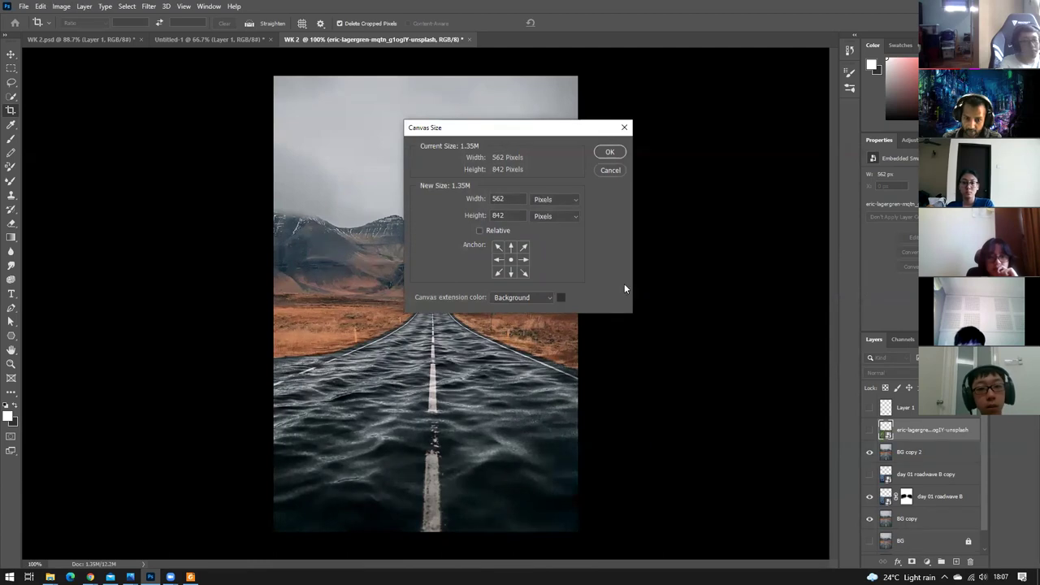
left_click(609, 171)
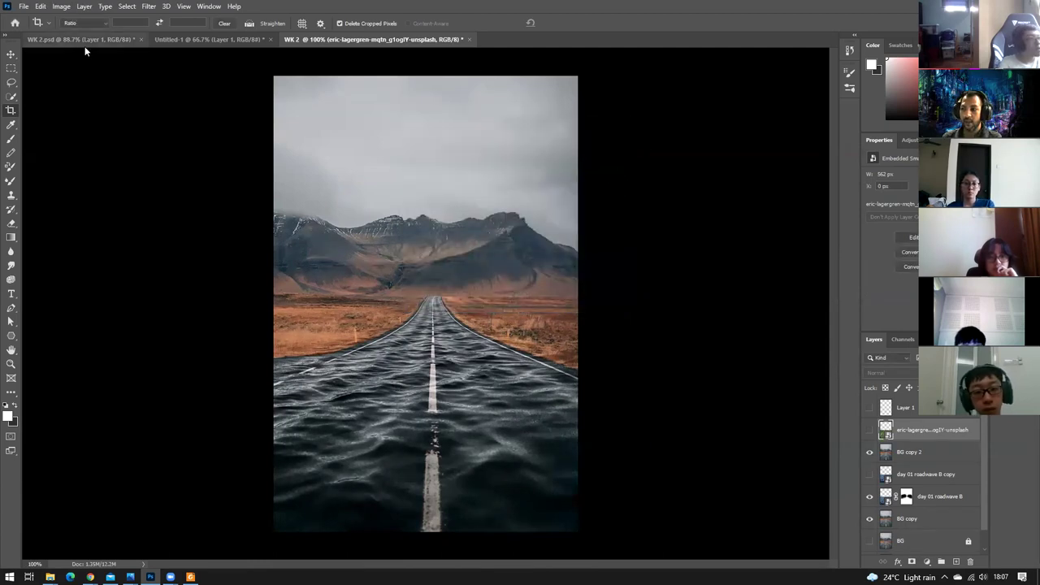
Increase the WK 2 document's resolution through Image Size with resampling on, enlarging the image to 1171 px wide.
left_click(60, 6)
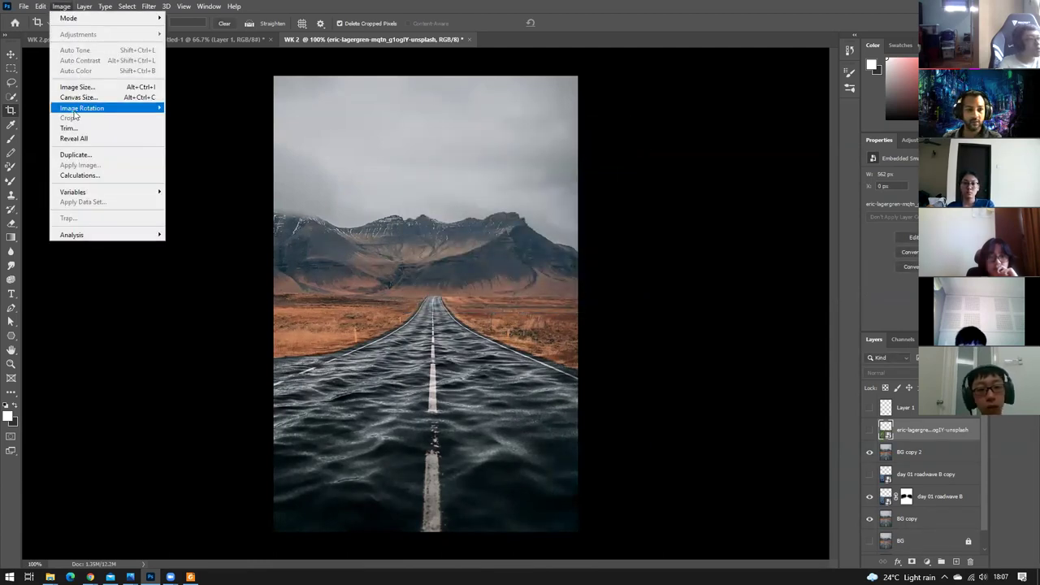
left_click(81, 91)
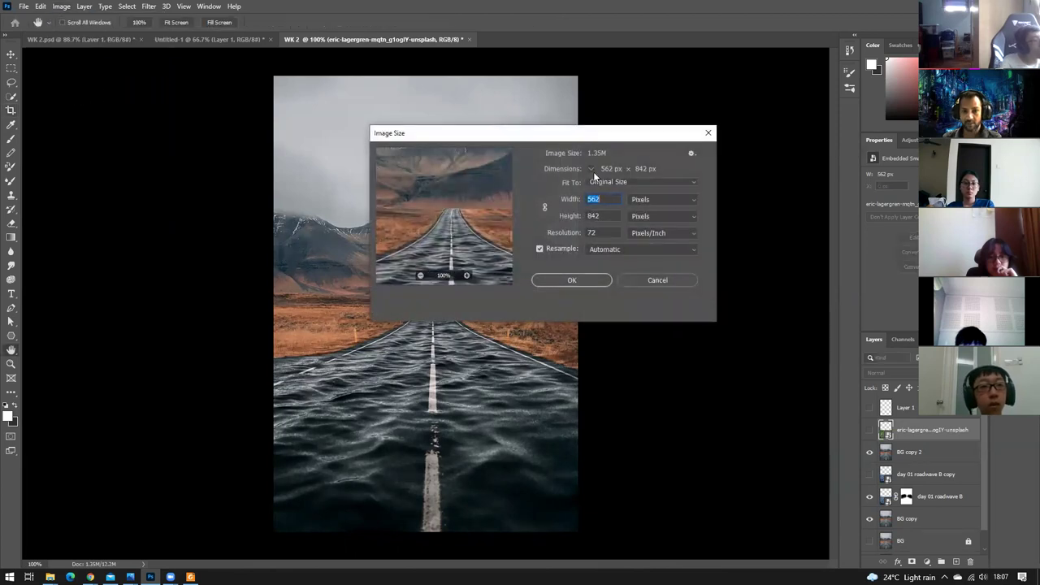
left_click_drag(548, 140, 726, 136)
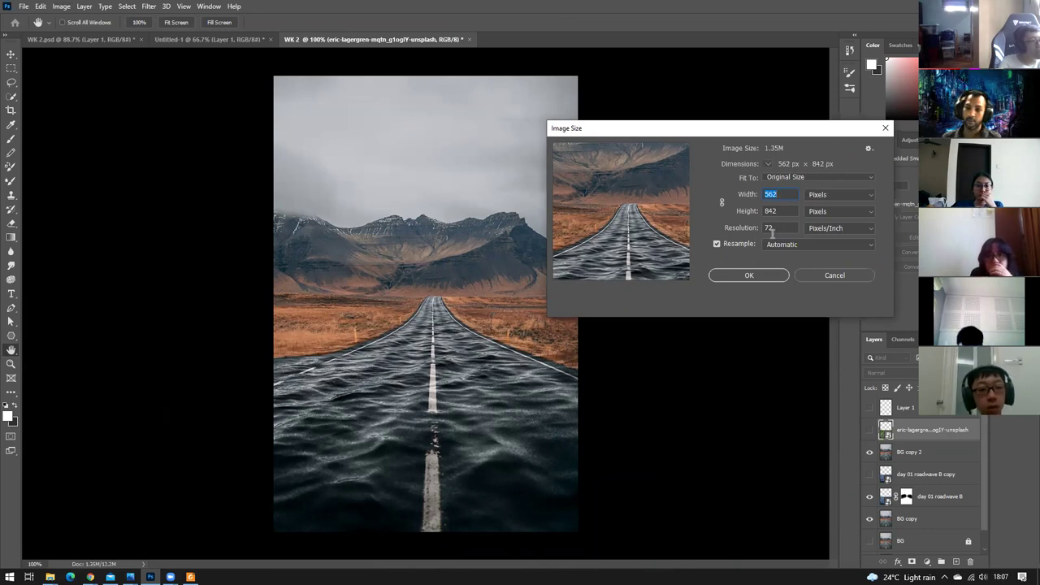
left_click(738, 228)
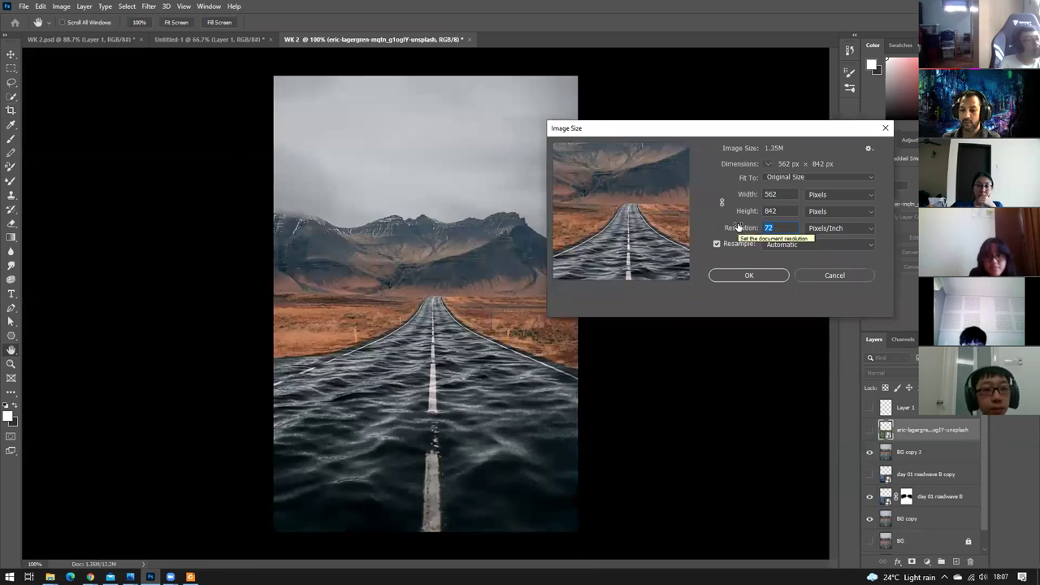
type("300")
key("Escape")
key("c")
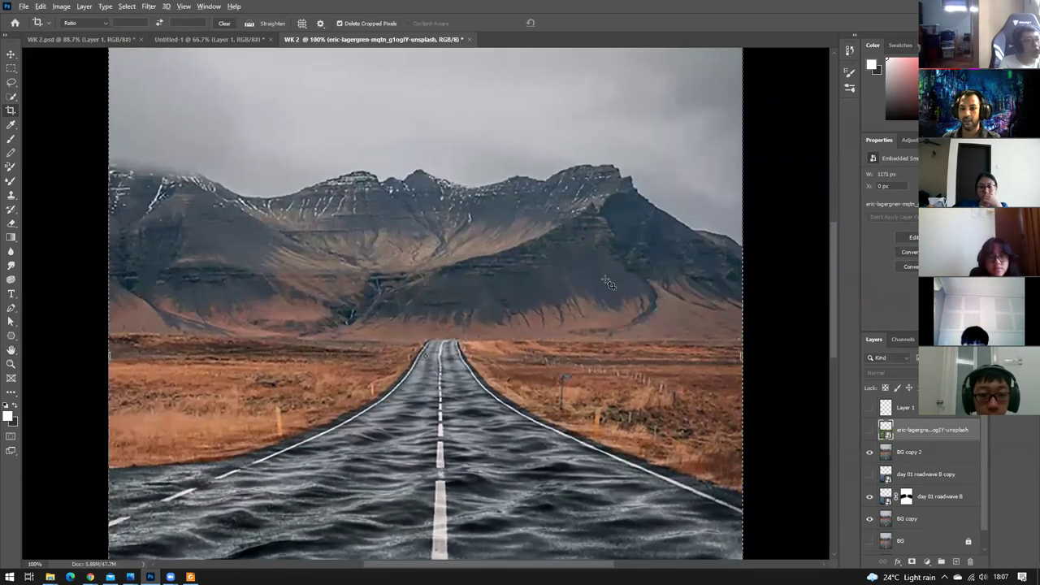
scroll(608, 282, "down", 5)
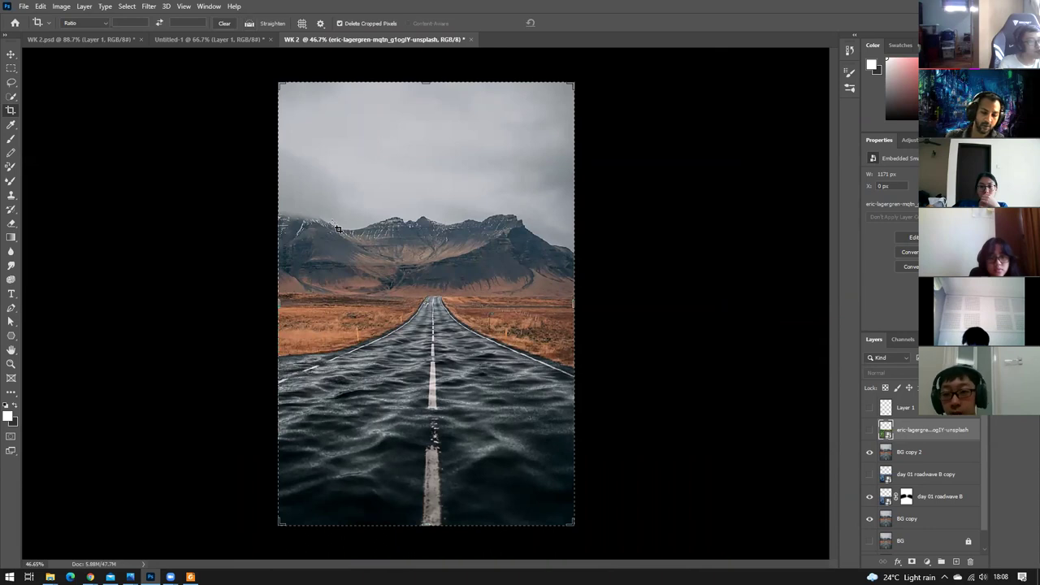
Show the grass photo layer again and move it up over the mountains and orange field.
key("v")
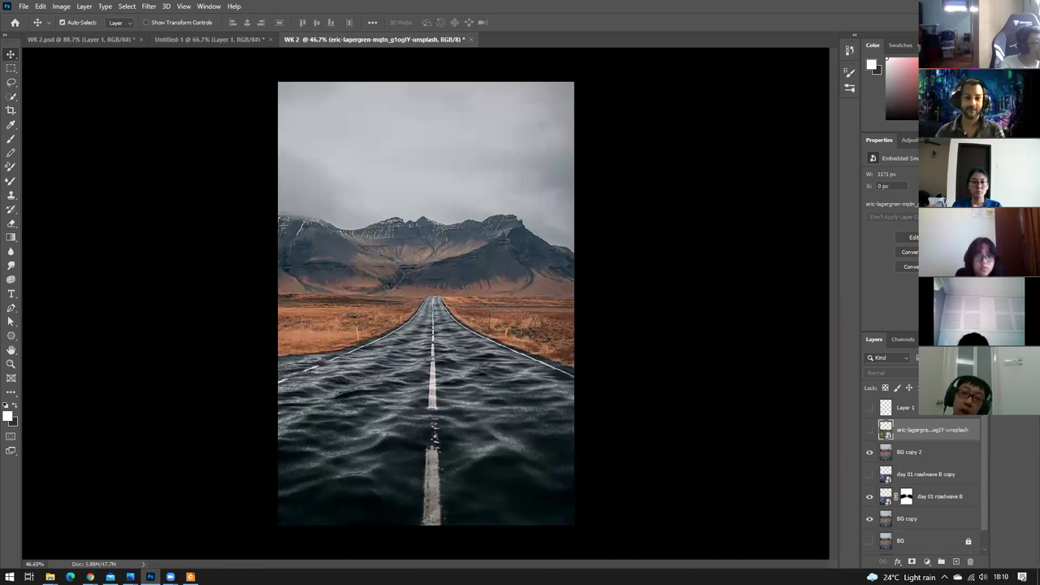
left_click(869, 430)
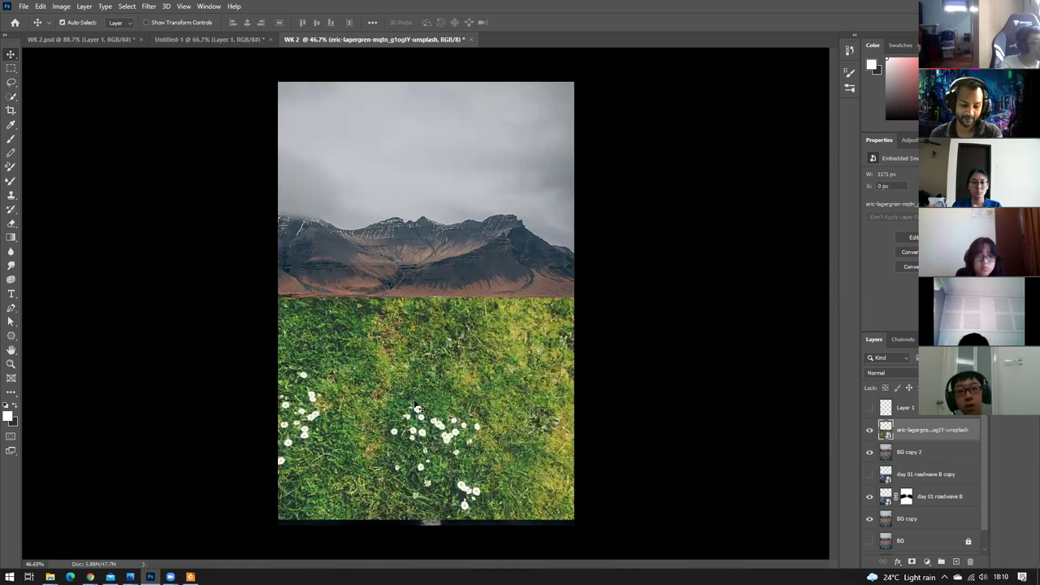
left_click_drag(438, 370, 427, 252)
left_click_drag(521, 279, 511, 259)
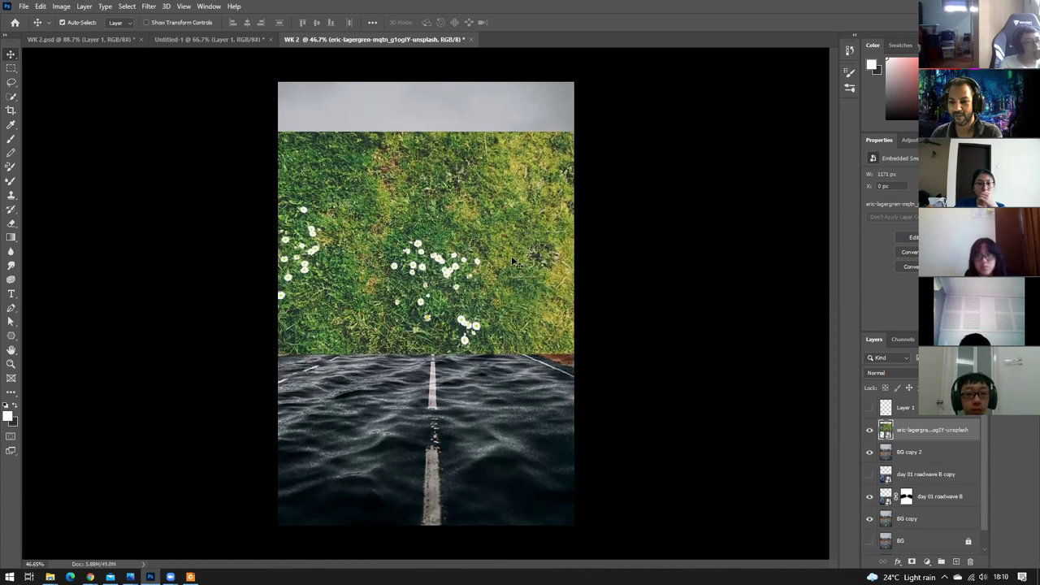
left_click_drag(424, 223, 418, 227)
Set the grass photo layer's blend mode to Color Dodge and add a layer mask to it.
left_click(877, 373)
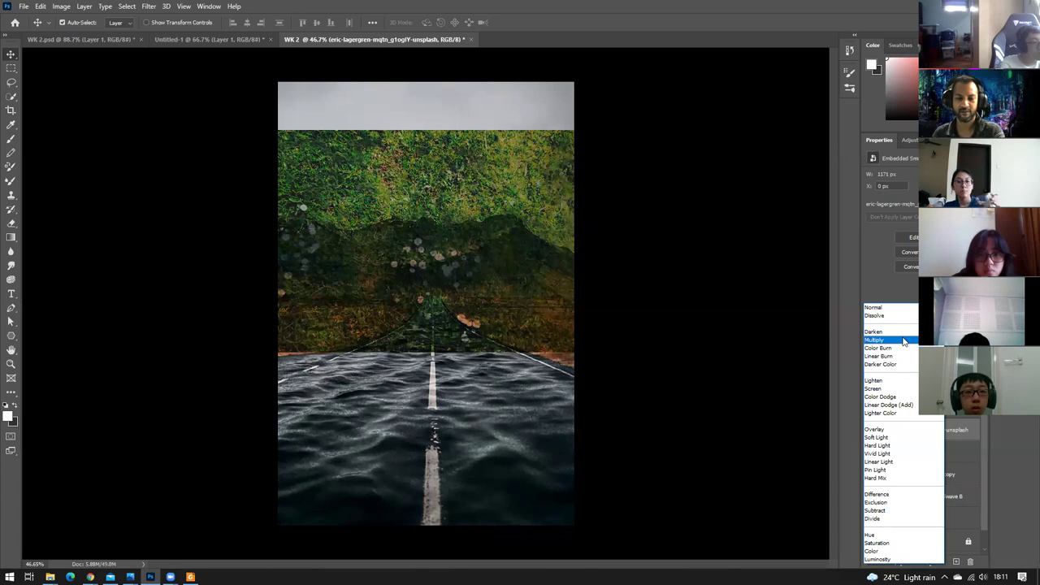
left_click(892, 398)
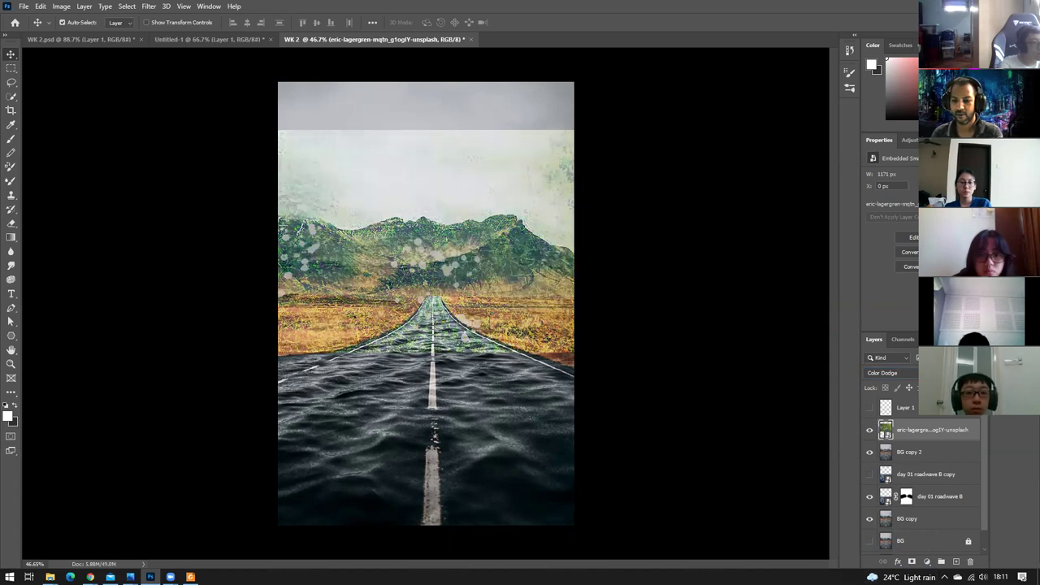
left_click(912, 562)
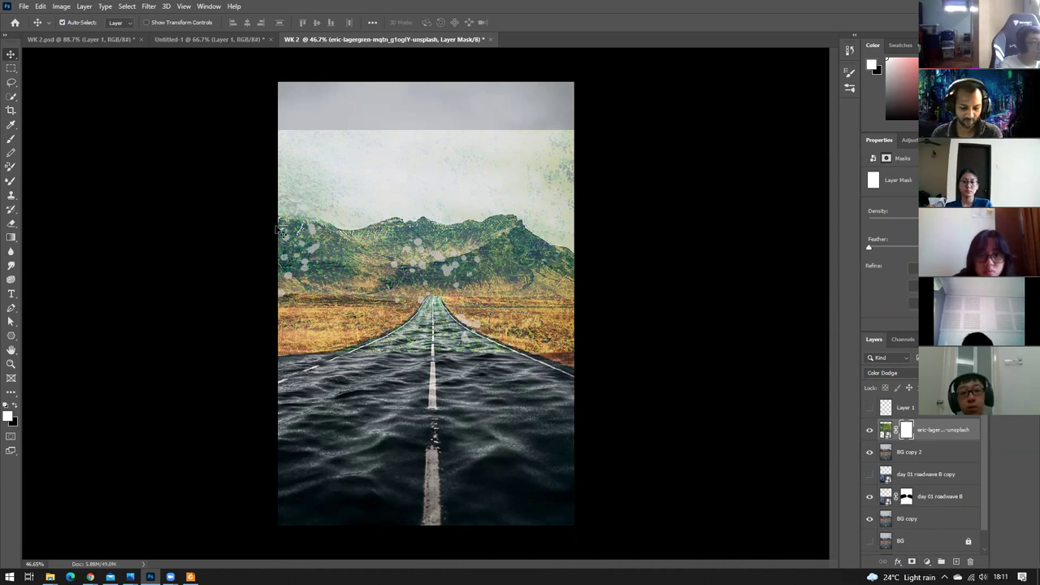
Mask the grass photo out of the sky and road with an 800 px black brush, and paint it back over the mountains in white.
key("b")
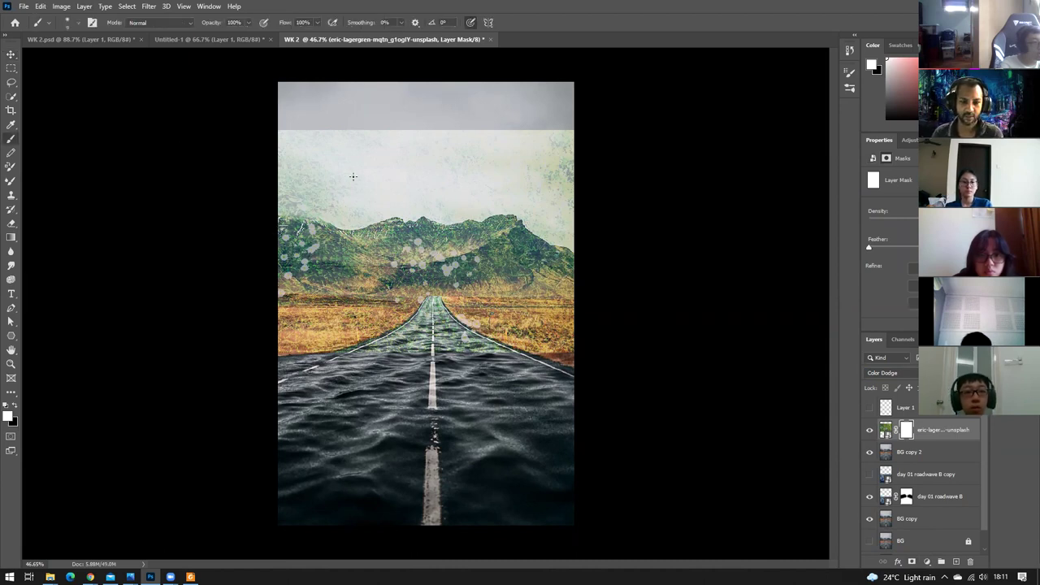
key("s")
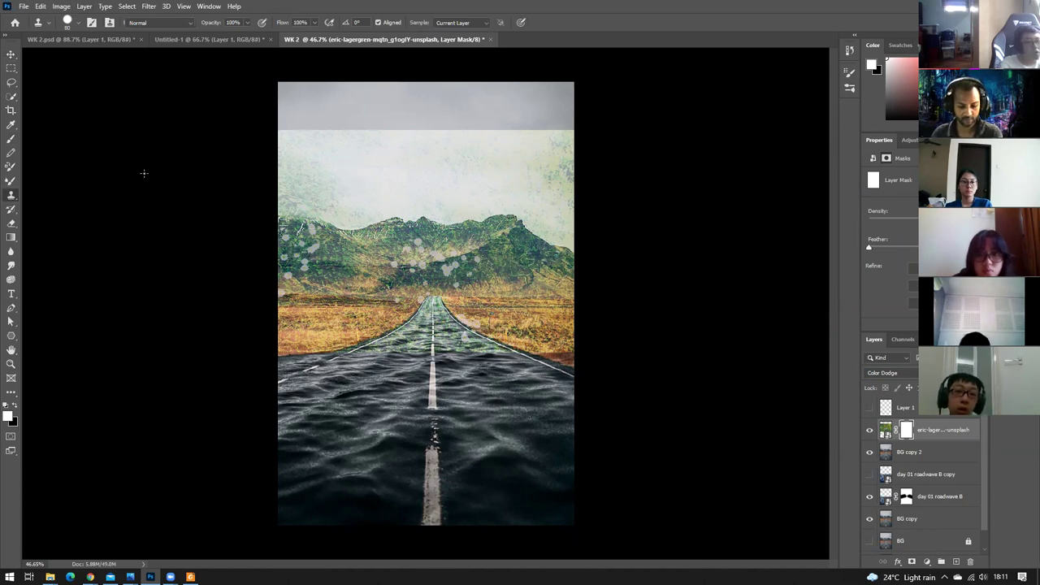
key("b")
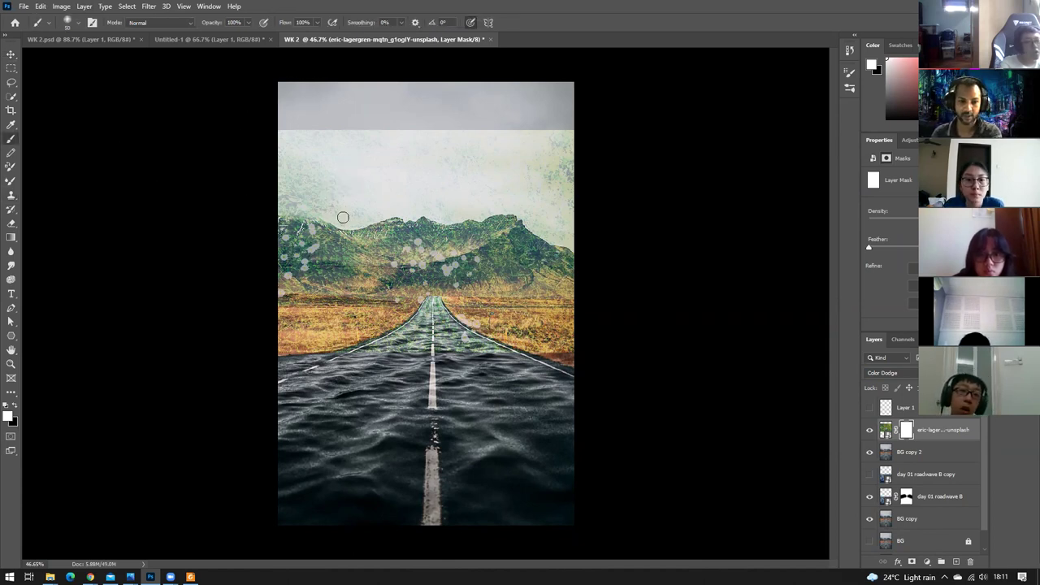
key("bracketright")
key("bracketright")
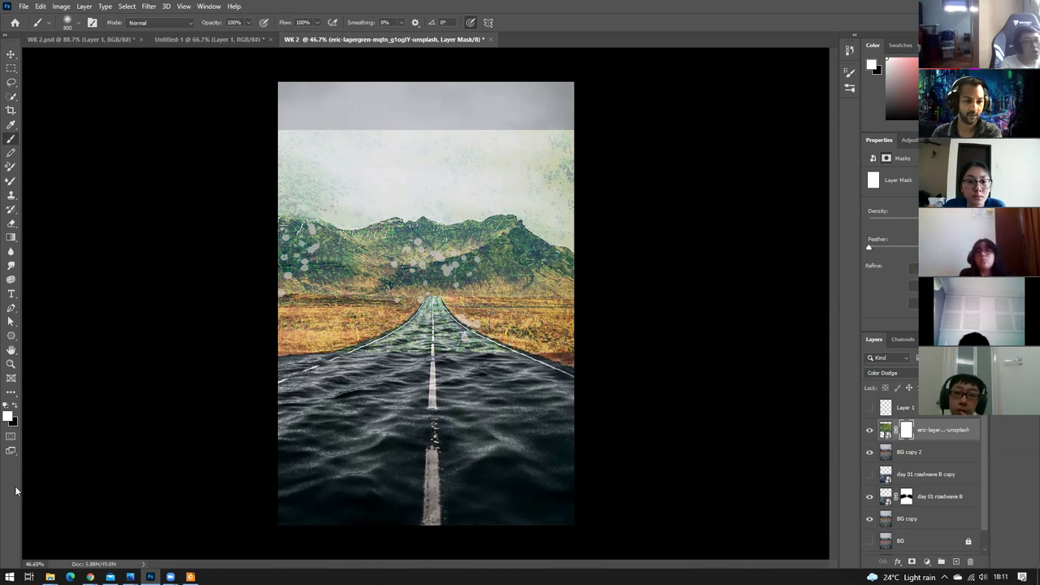
left_click(13, 406)
mouse_move(431, 118)
left_mouse_down()
mouse_move(421, 165)
mouse_move(590, 227)
mouse_move(341, 151)
mouse_move(302, 157)
mouse_move(168, 367)
mouse_move(411, 367)
mouse_move(353, 354)
mouse_move(514, 391)
mouse_move(658, 450)
mouse_move(636, 456)
mouse_move(332, 270)
left_mouse_up()
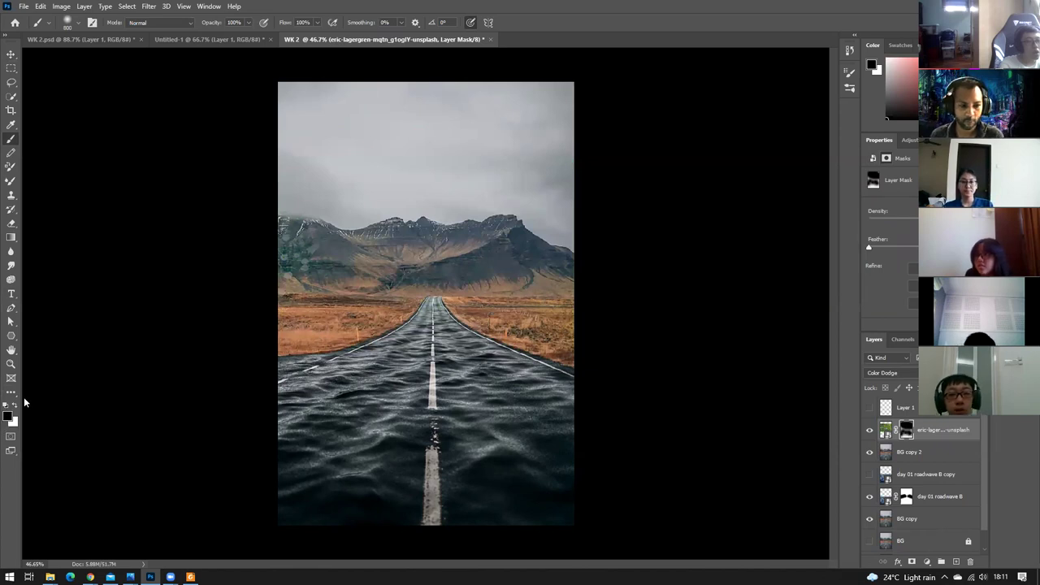
key("x")
mouse_move(407, 237)
left_mouse_down()
mouse_move(283, 289)
mouse_move(509, 276)
mouse_move(608, 306)
left_mouse_up()
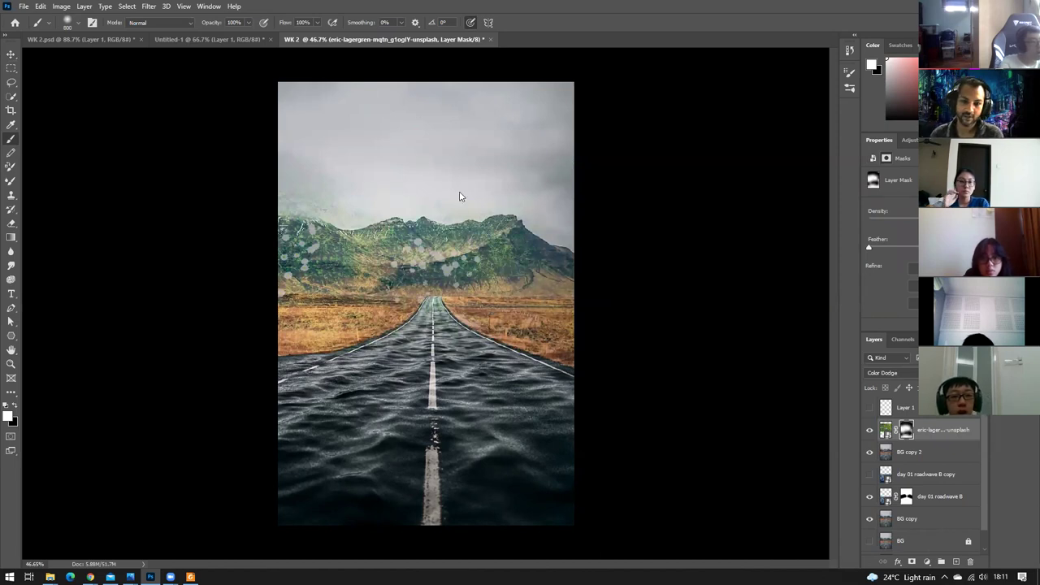
Place the sunset cloud photo from the Wave Effect Blending Mode folder and align it with the upper edge of the canvas.
mouse_move(50, 577)
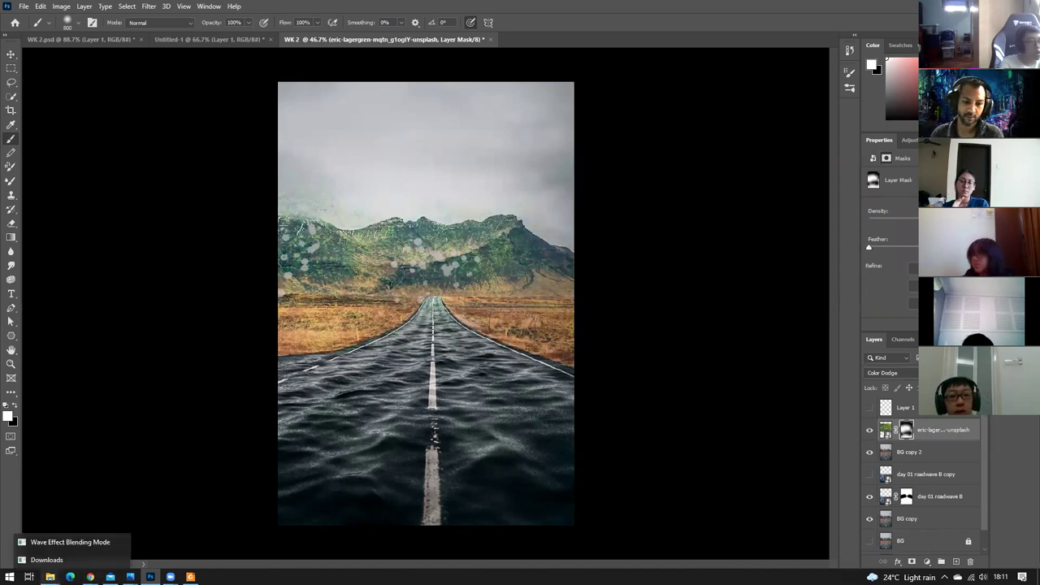
left_click(60, 551)
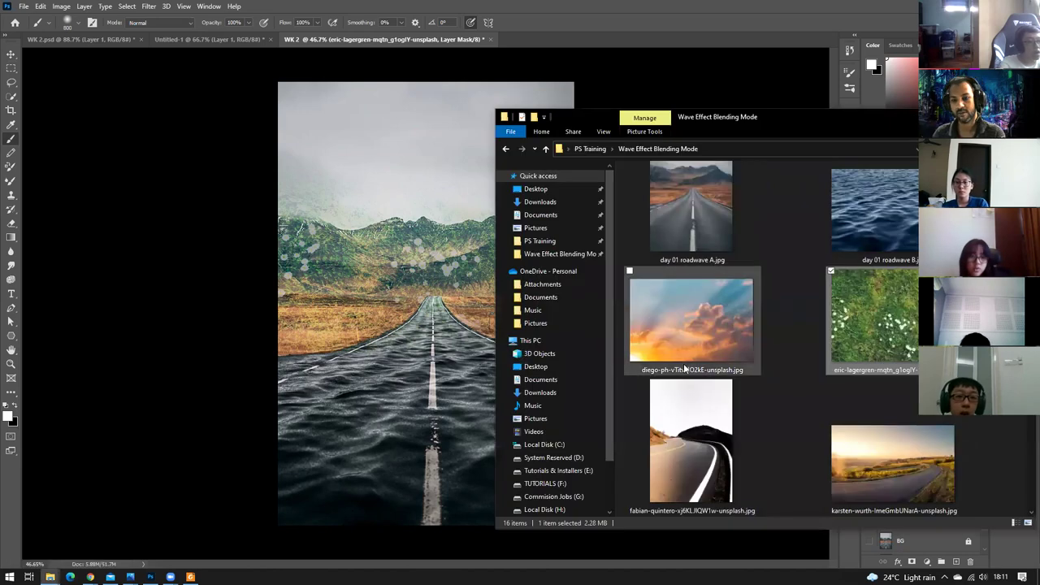
left_click(355, 220)
left_click_drag(354, 220, 355, 222)
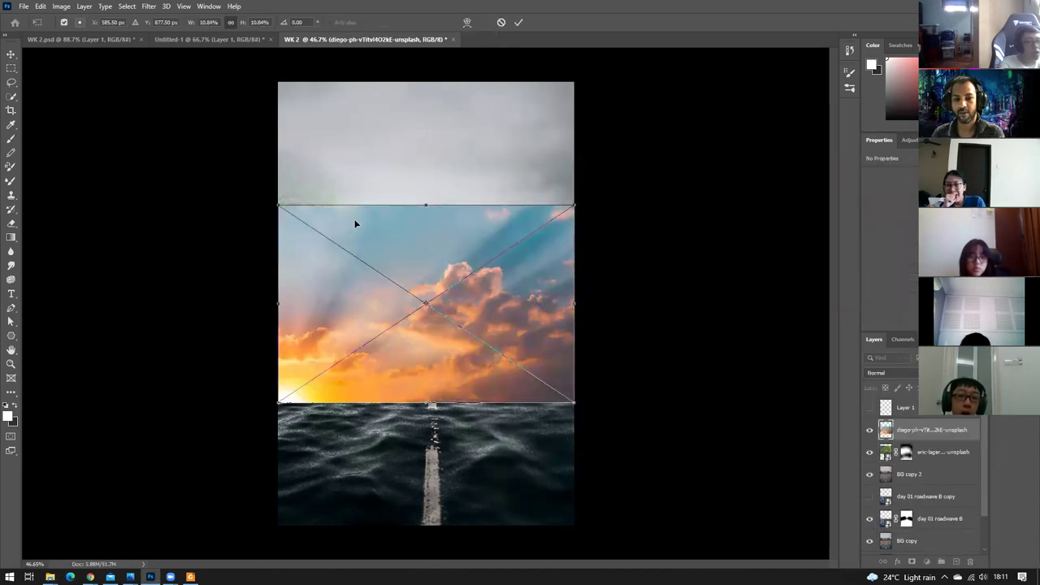
left_click_drag(457, 258, 453, 131)
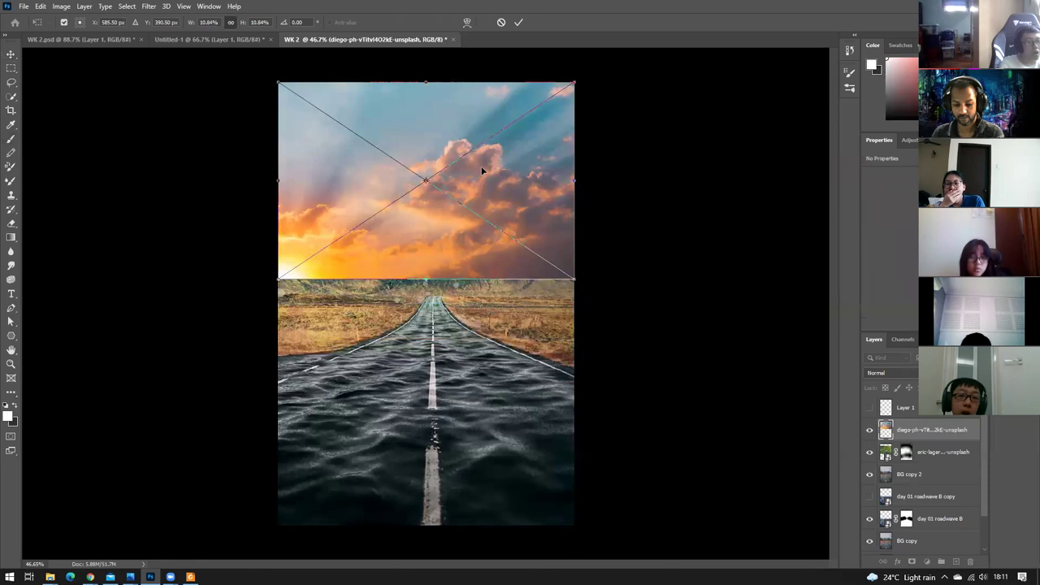
key("Return")
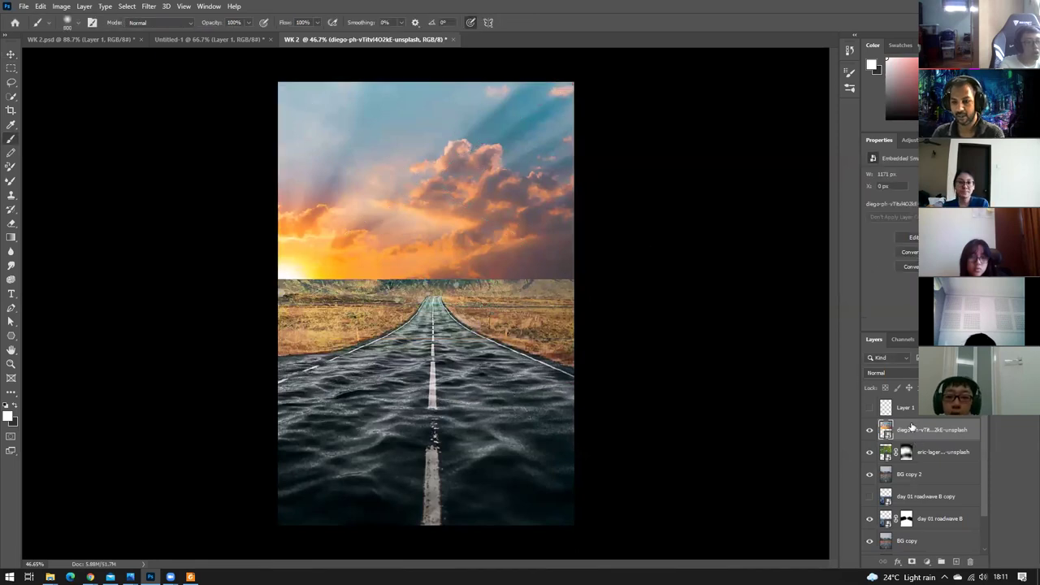
Set the sunset photo's blend mode to Overlay, scale it to 20%, and position it over the sky and mountains.
left_click(904, 372)
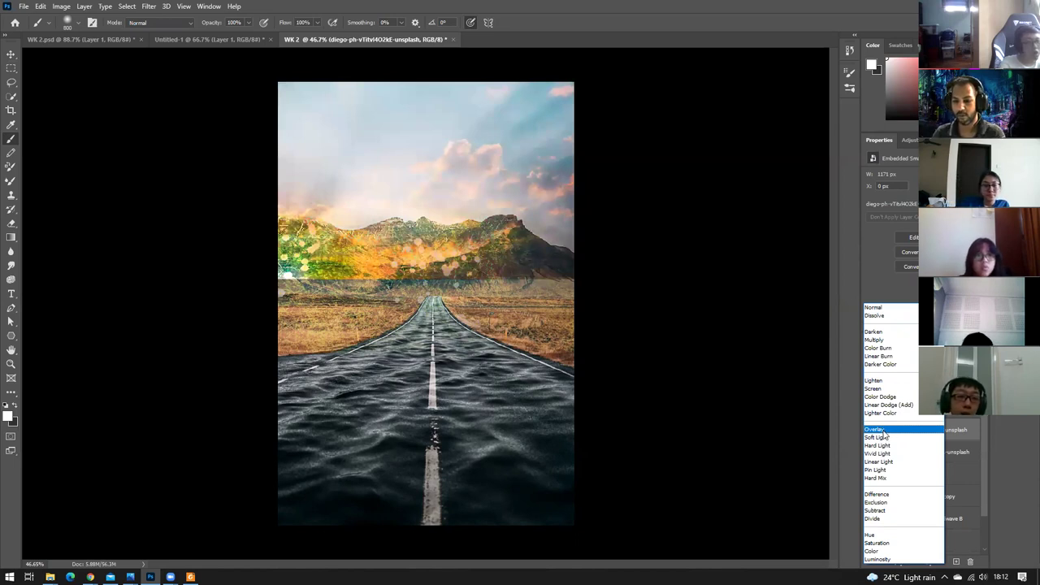
left_click(882, 432)
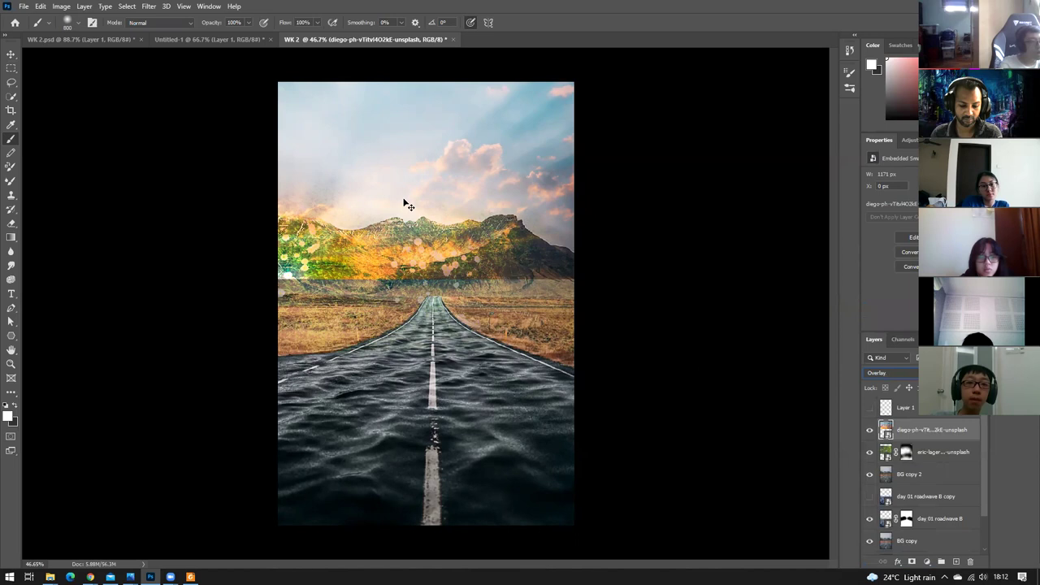
key("ctrl+t")
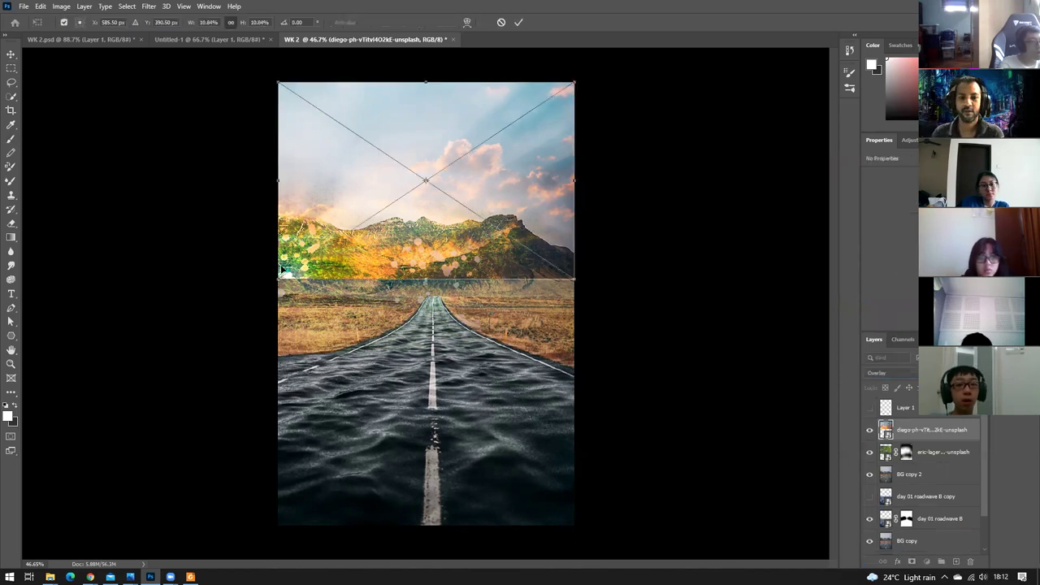
left_click_drag(278, 281, 11, 403)
mouse_move(528, 299)
left_mouse_down()
mouse_move(577, 178)
mouse_move(609, 200)
left_mouse_up()
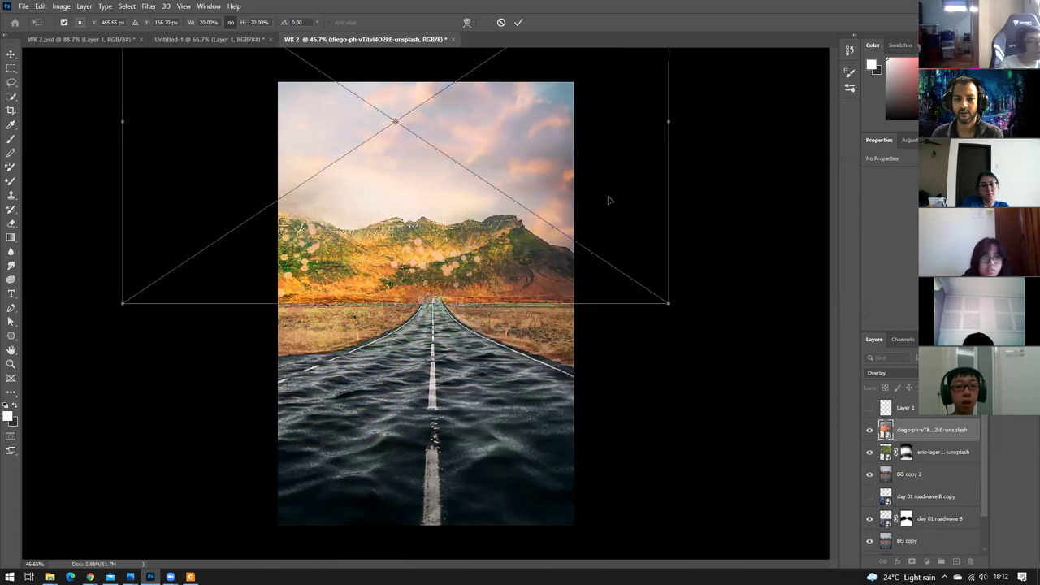
key("b")
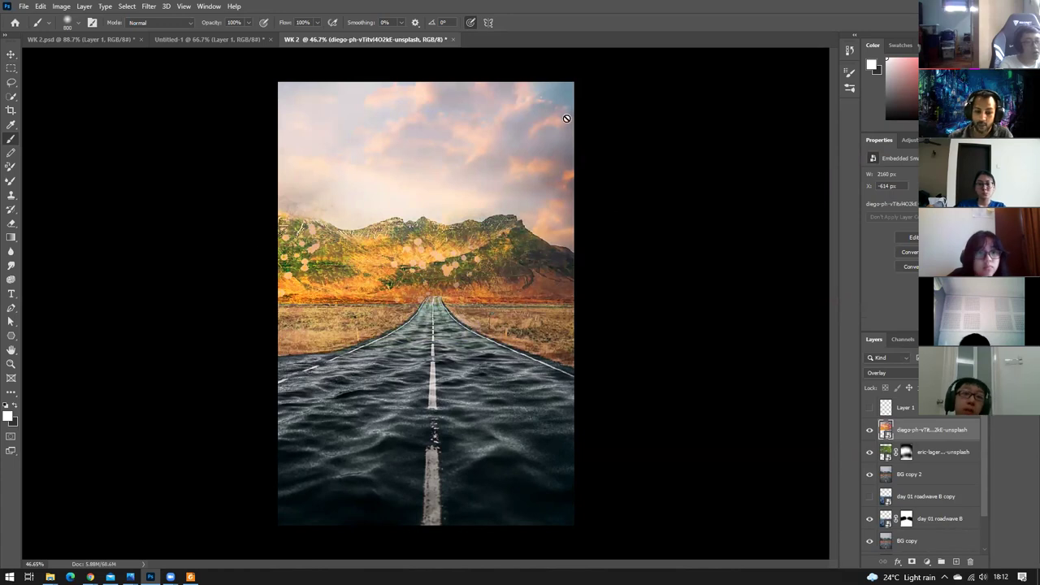
Switch to Chrome, review the images attached to the #01 Waves Effect Blending Mode assignment in Google Classroom, and return to Photoshop.
mouse_move(89, 576)
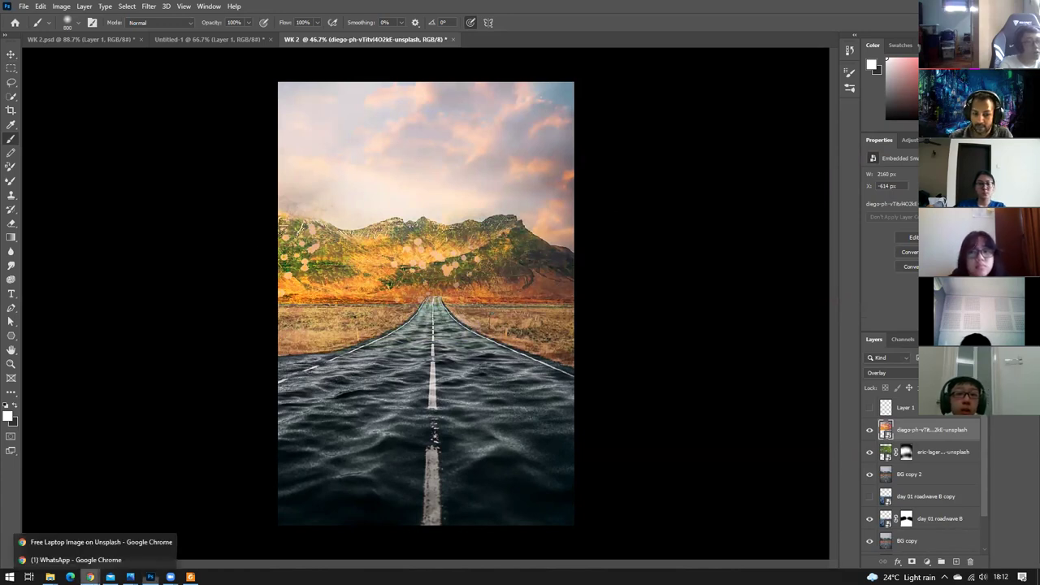
left_click(93, 542)
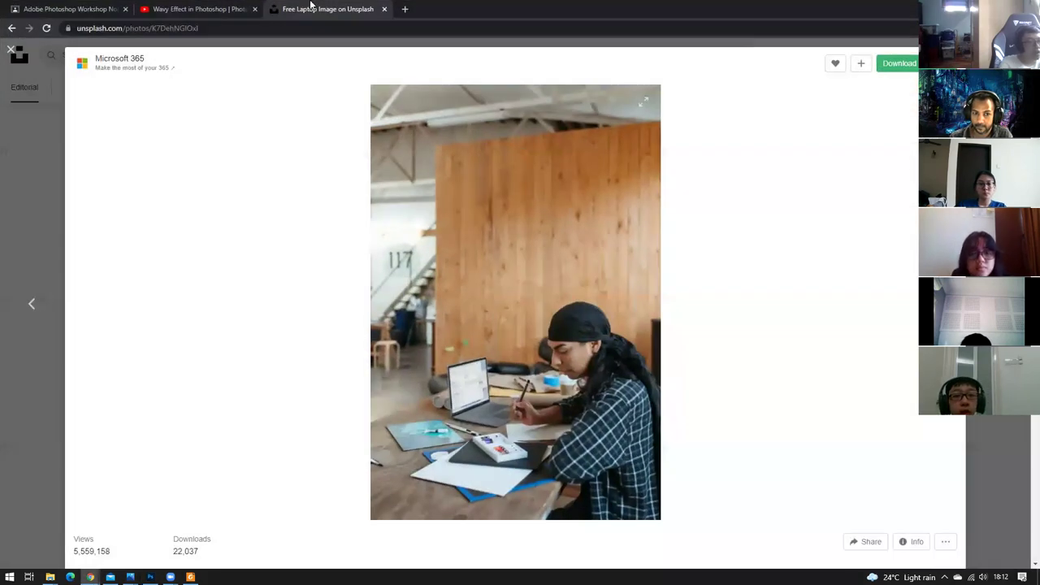
left_click(65, 9)
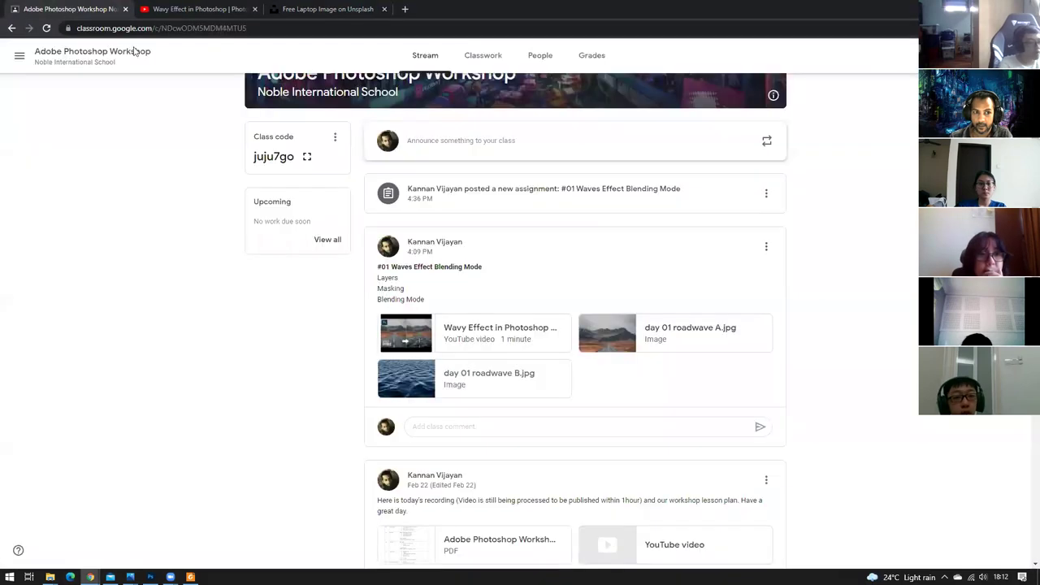
left_click(483, 55)
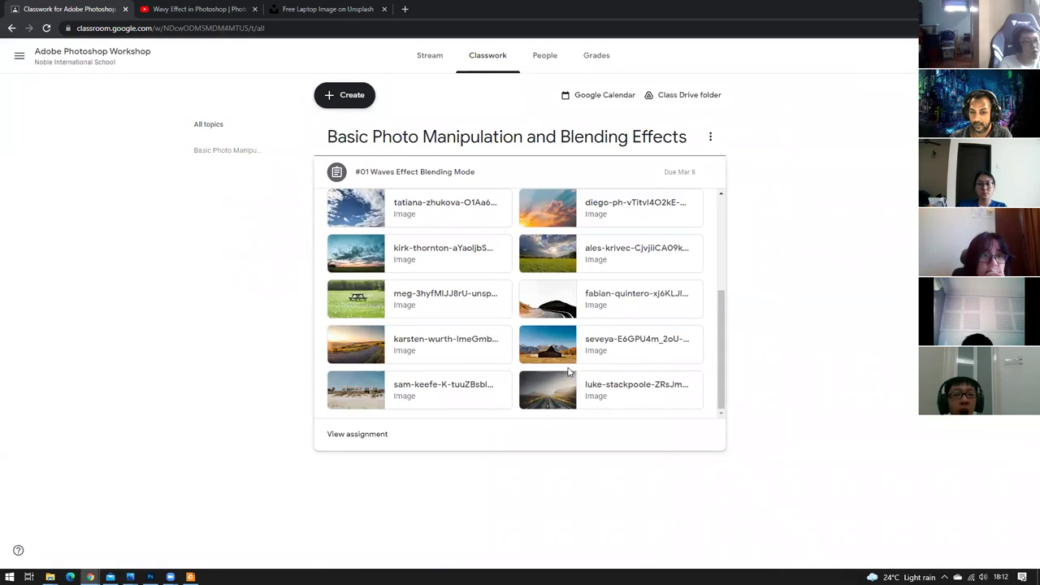
scroll(573, 366, "up", 4)
scroll(586, 352, "down", 2)
scroll(586, 352, "down", 2)
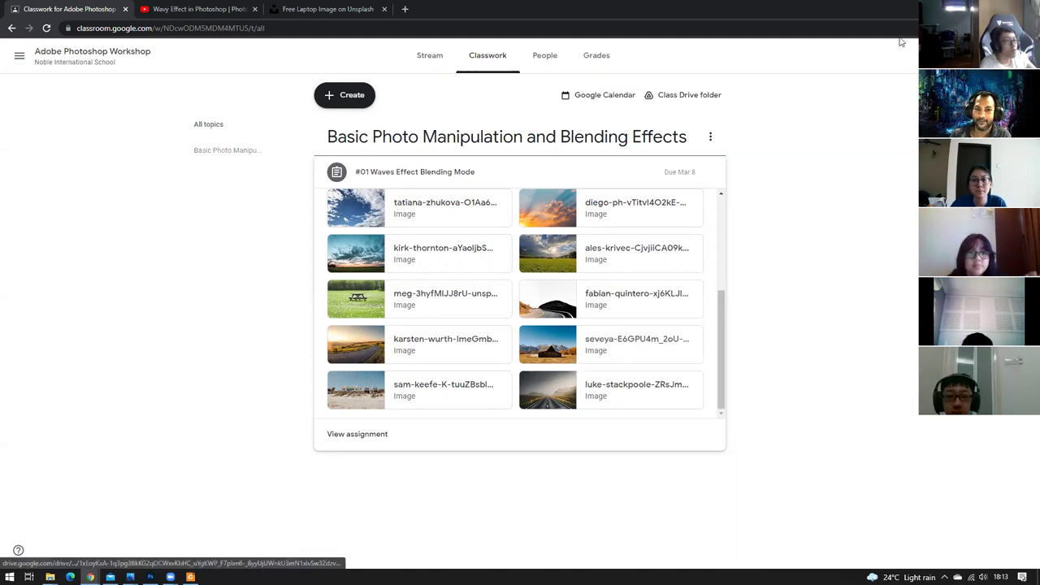
left_click(947, 8)
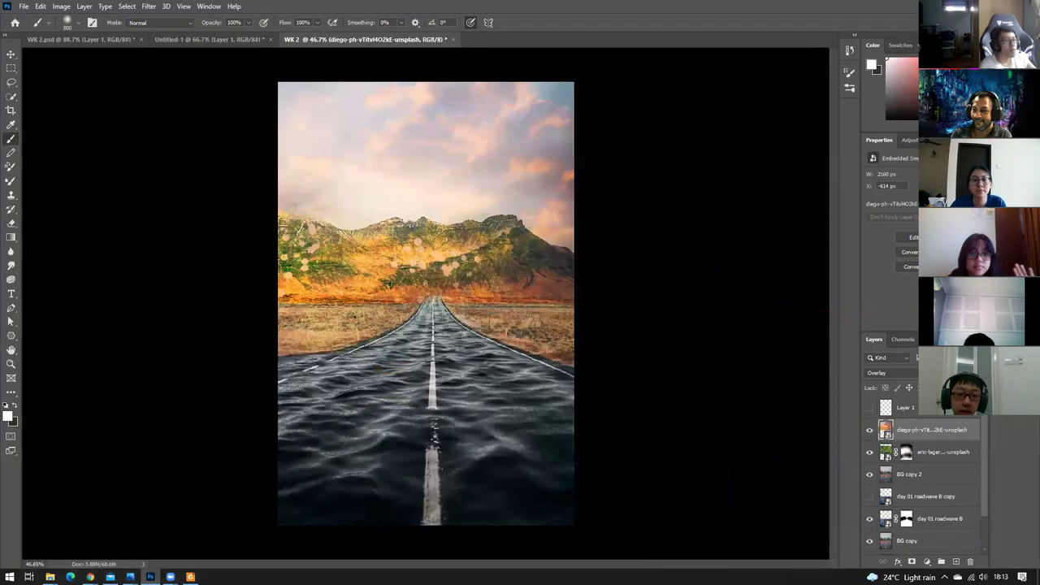